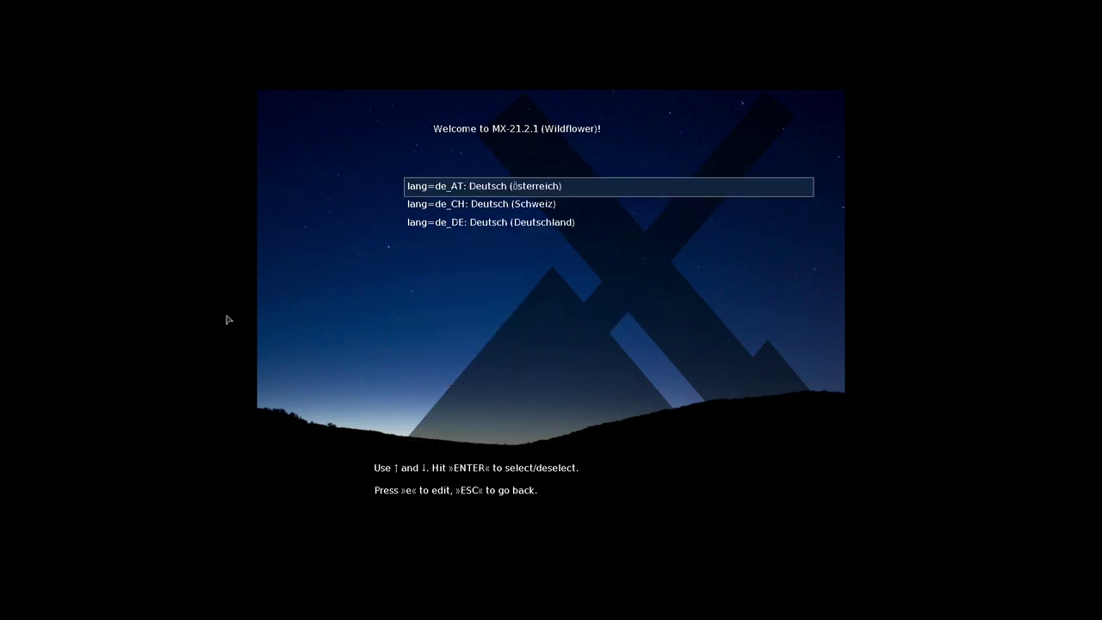
Choose German (de_DE) as the boot language and return to the main boot menu
{"action": "key", "text": "Down"}
{"action": "key", "text": "Down"}
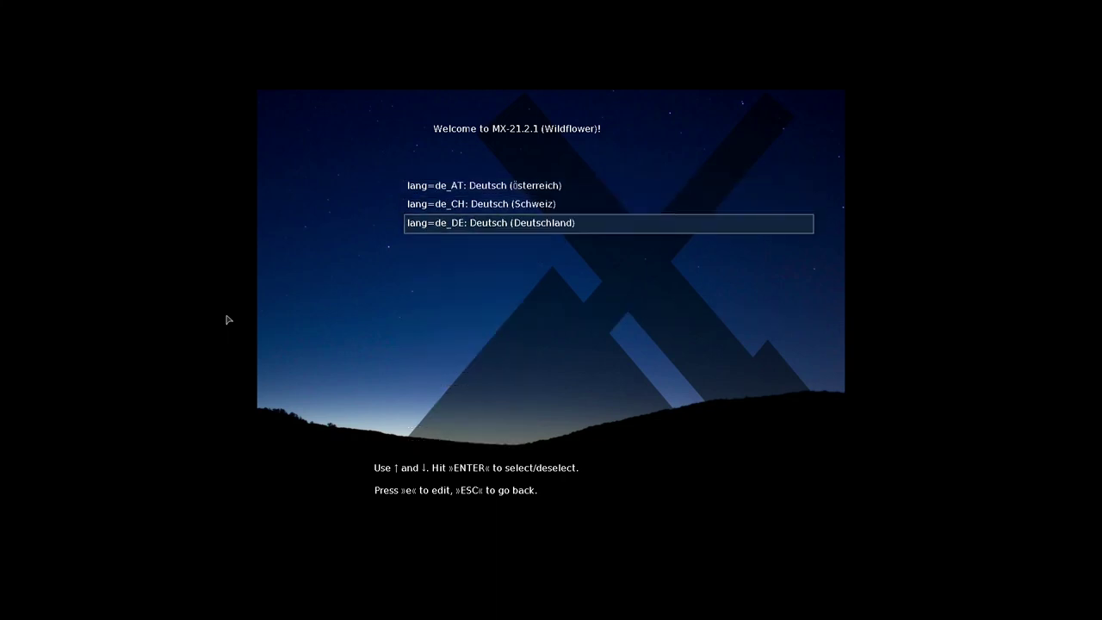
{"action": "key", "text": "Return"}
{"action": "key", "text": "Down"}
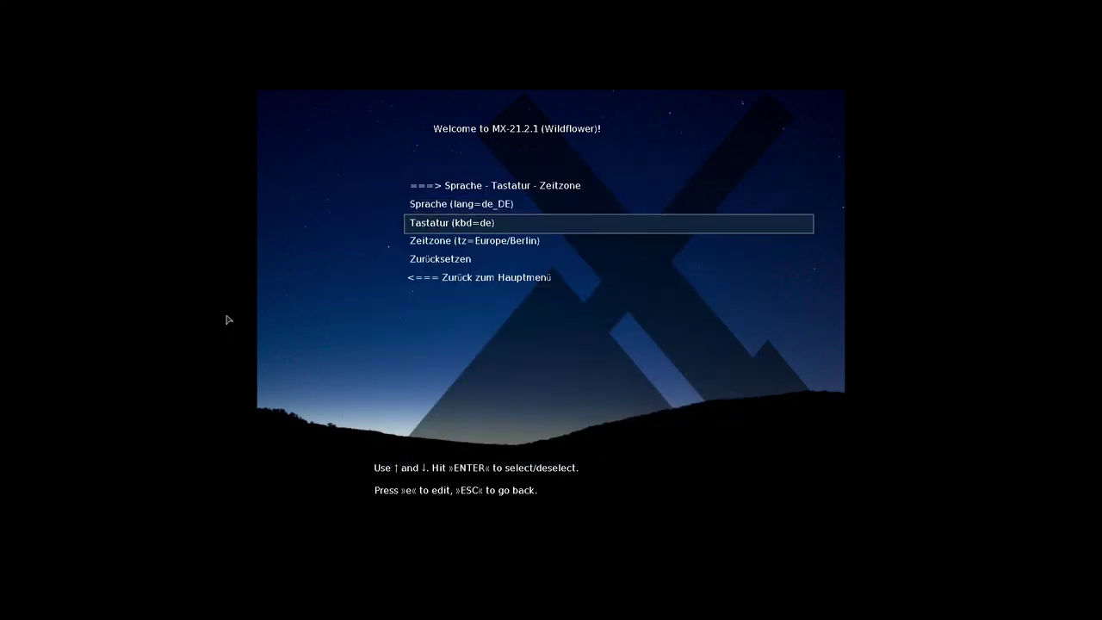
{"action": "key", "text": "Down"}
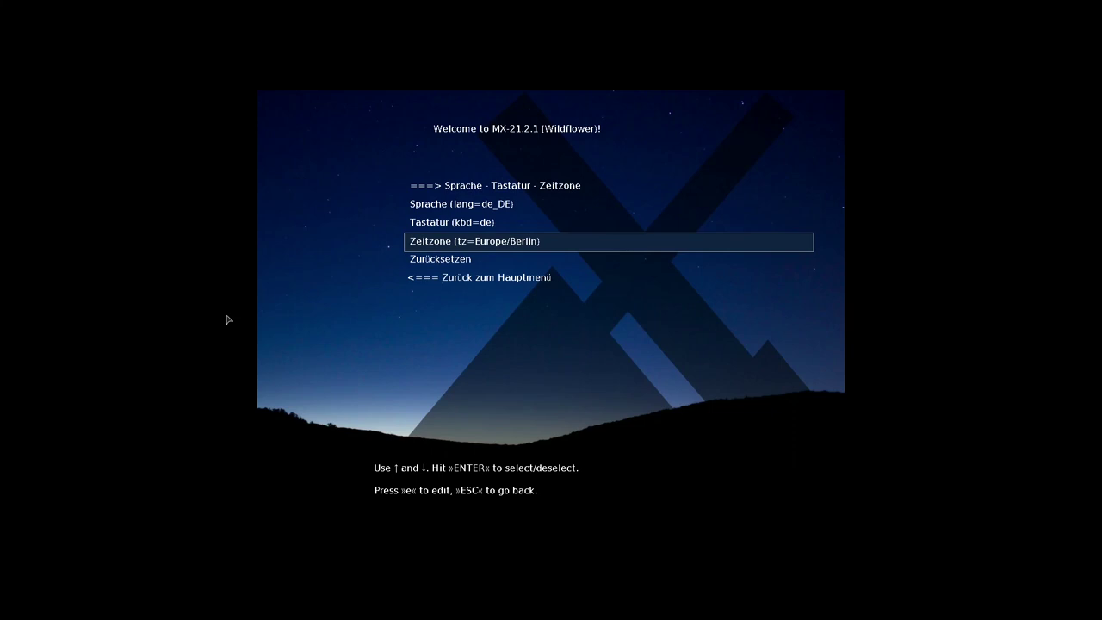
{"action": "key", "text": "Down"}
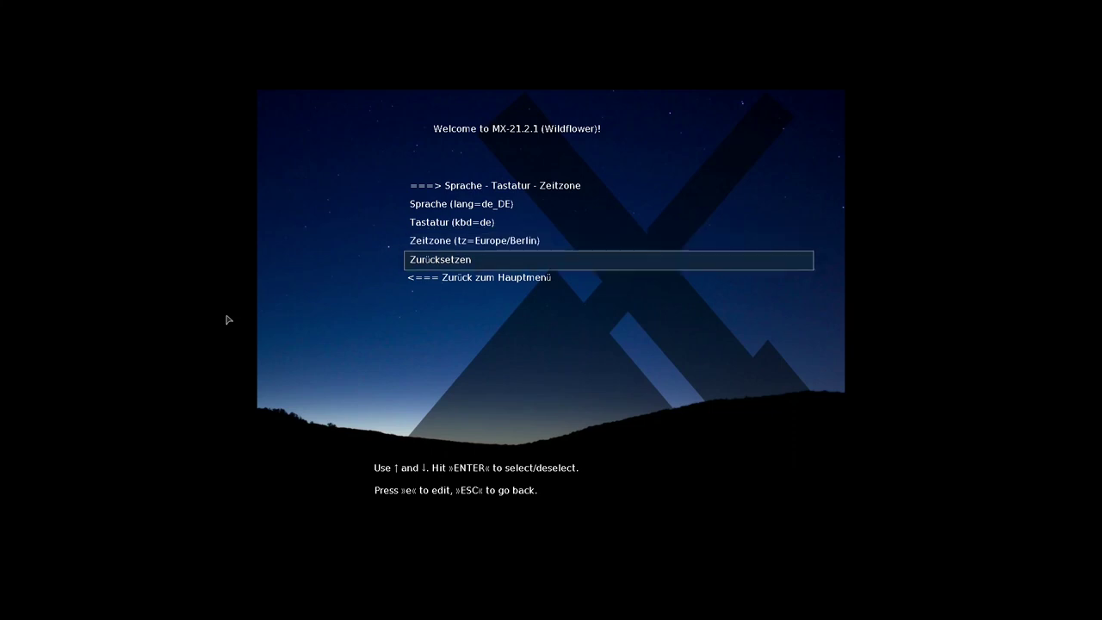
{"action": "key", "text": "Down"}
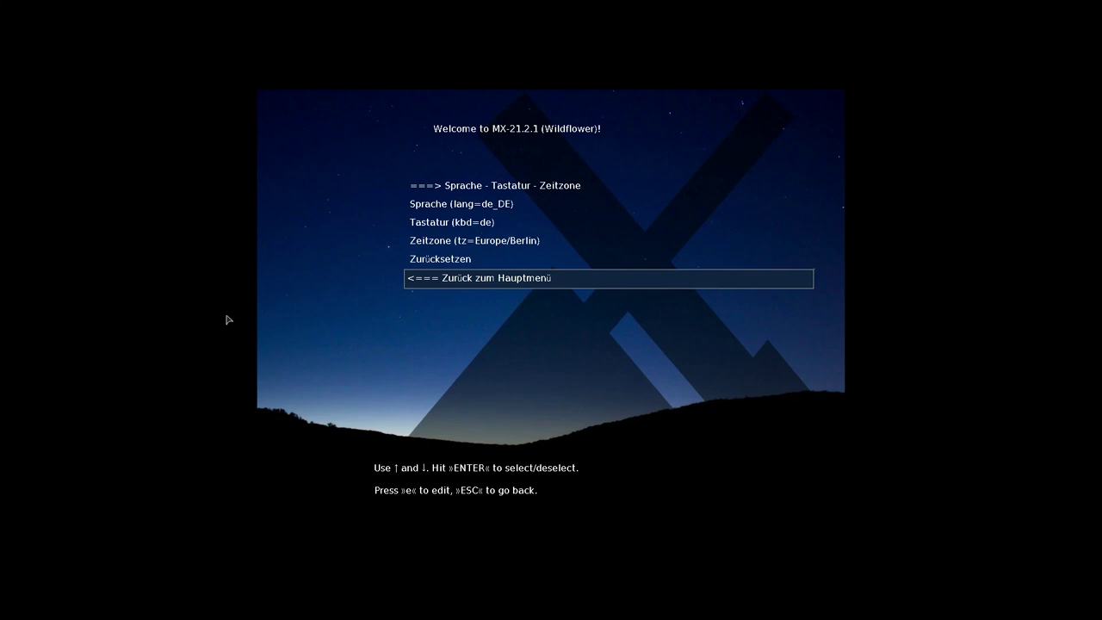
{"action": "key", "text": "Return"}
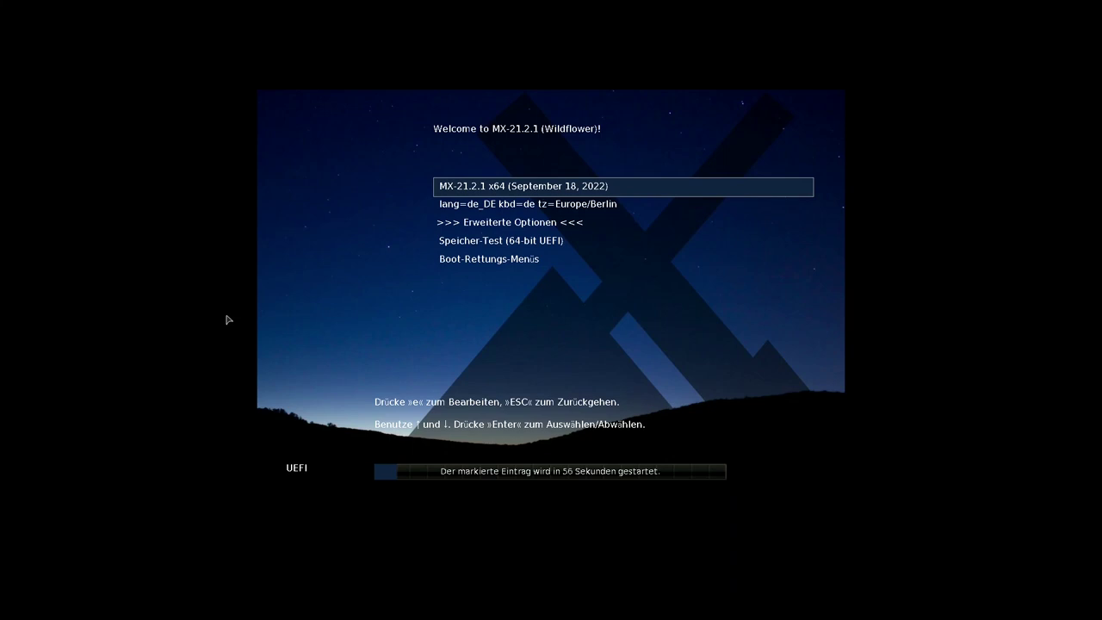
Boot the MX-21.2.1 x64 live system
{"action": "key", "text": "Return"}
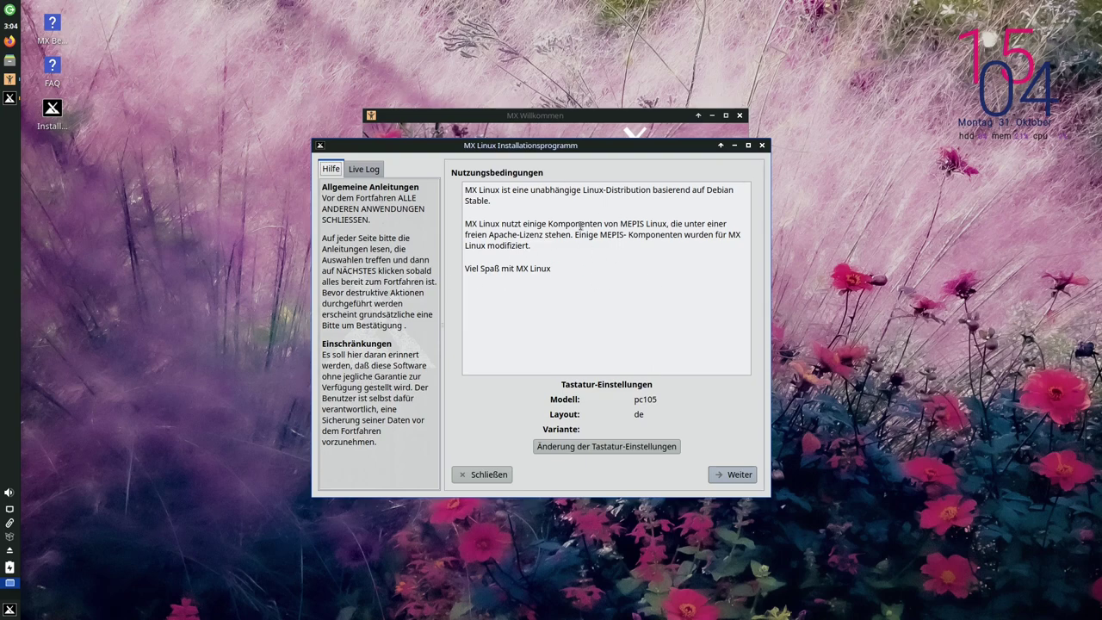
{"action": "left_click", "coordinate": [361, 170]}
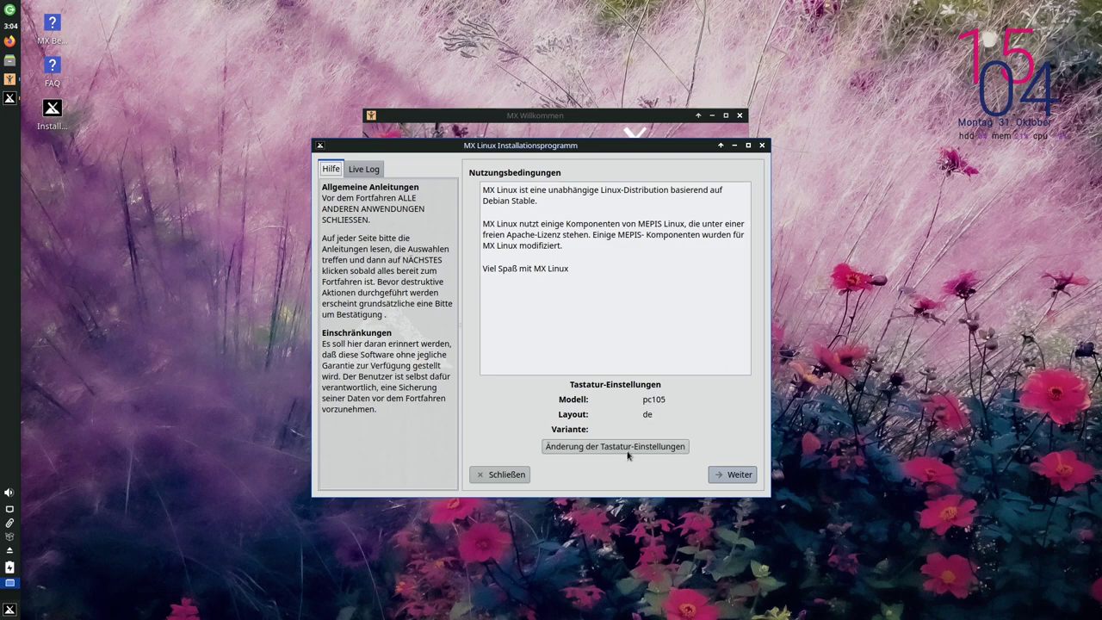
{"action": "left_click", "coordinate": [620, 449]}
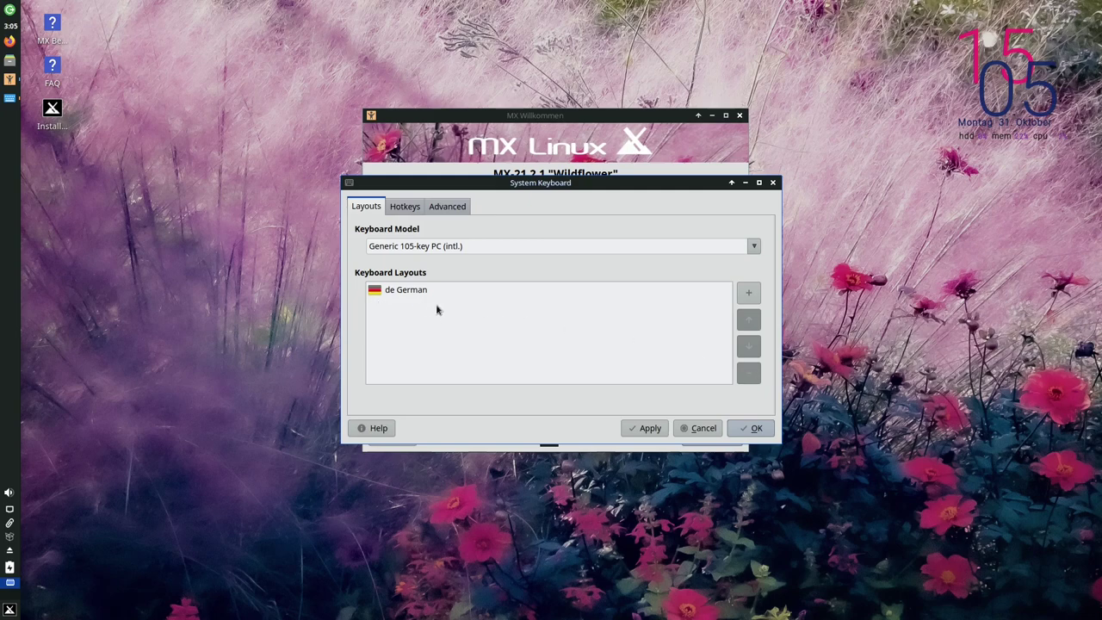
{"action": "left_click", "coordinate": [752, 429]}
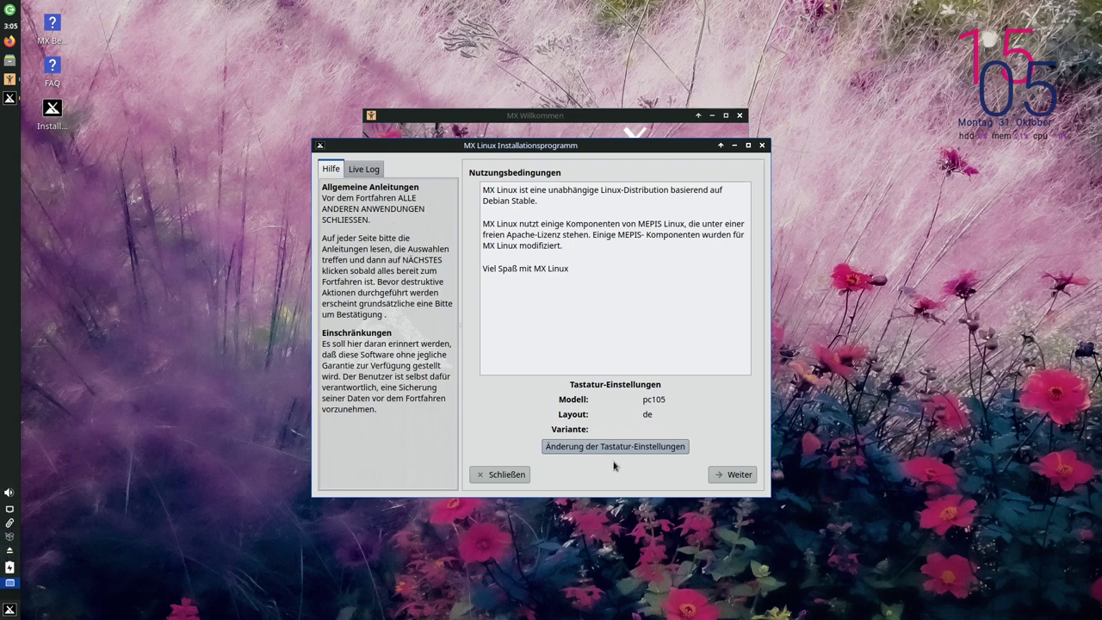
Pick an unencrypted normal installation on the whole sda disk and proceed to format confirmation
{"action": "left_click", "coordinate": [732, 474]}
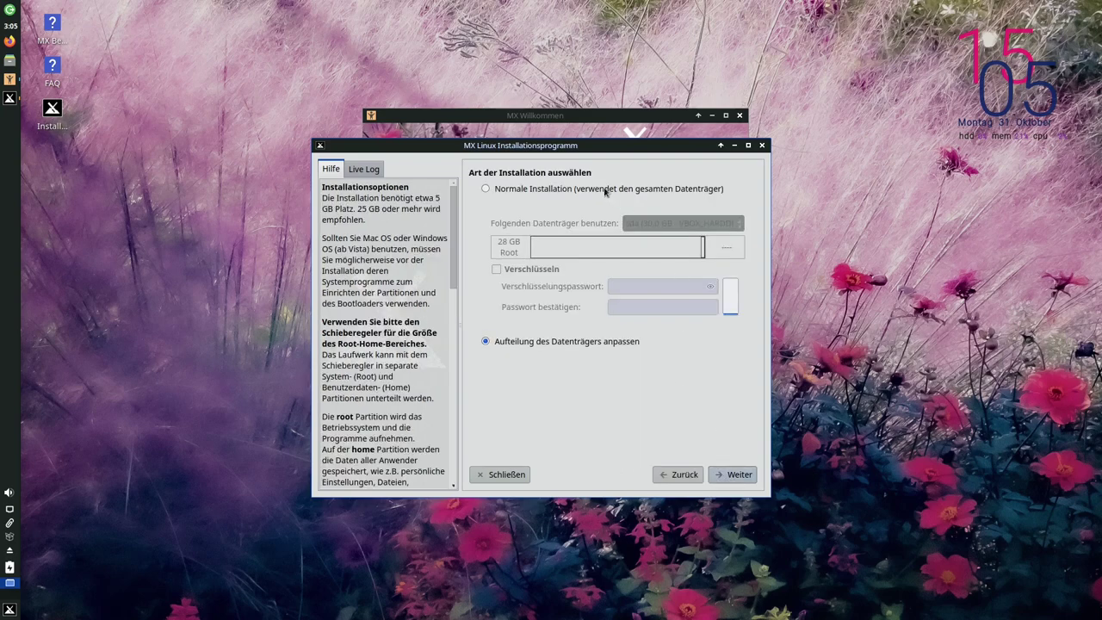
{"action": "left_click", "coordinate": [605, 192]}
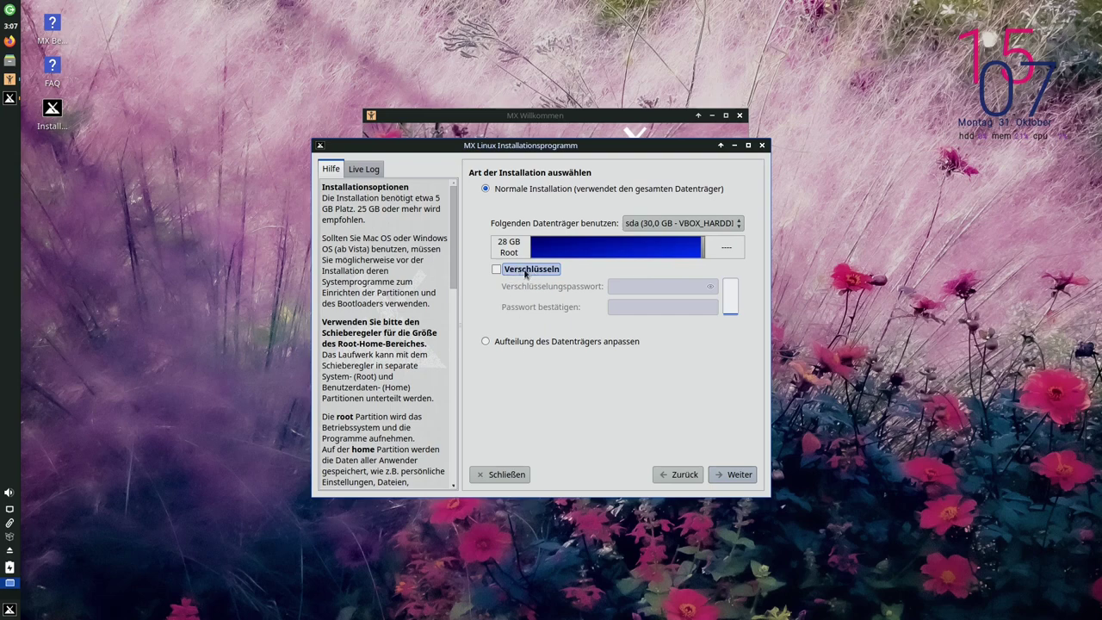
{"action": "left_click", "coordinate": [497, 269]}
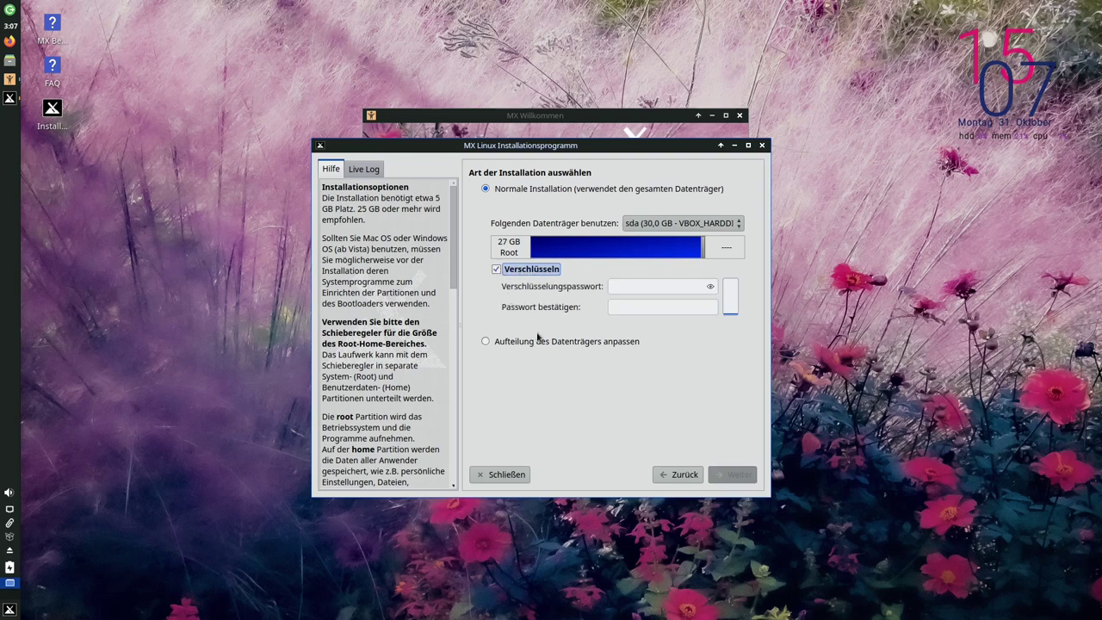
{"action": "left_click", "coordinate": [630, 286]}
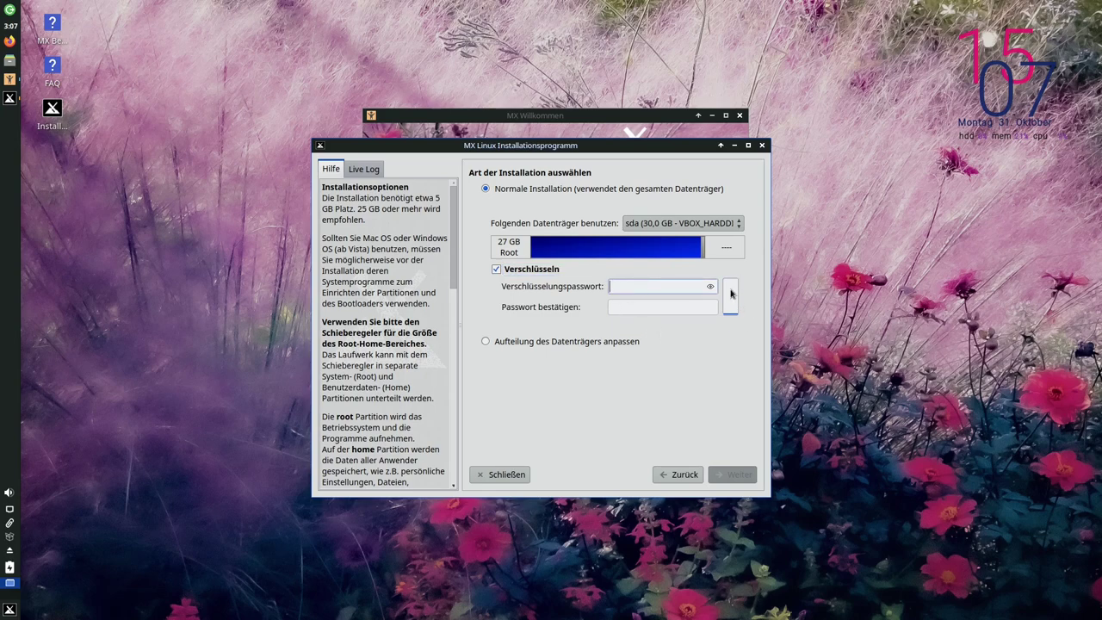
{"action": "type", "text": "••••••••••••••"}
{"action": "key", "text": "BackSpace"}
{"action": "key", "text": "BackSpace"}
{"action": "key", "text": "BackSpace"}
{"action": "key", "text": "BackSpace"}
{"action": "key", "text": "BackSpace"}
{"action": "key", "text": "BackSpace"}
{"action": "key", "text": "BackSpace"}
{"action": "key", "text": "BackSpace"}
{"action": "key", "text": "BackSpace"}
{"action": "key", "text": "BackSpace"}
{"action": "key", "text": "BackSpace"}
{"action": "key", "text": "BackSpace"}
{"action": "key", "text": "BackSpace"}
{"action": "key", "text": "BackSpace"}
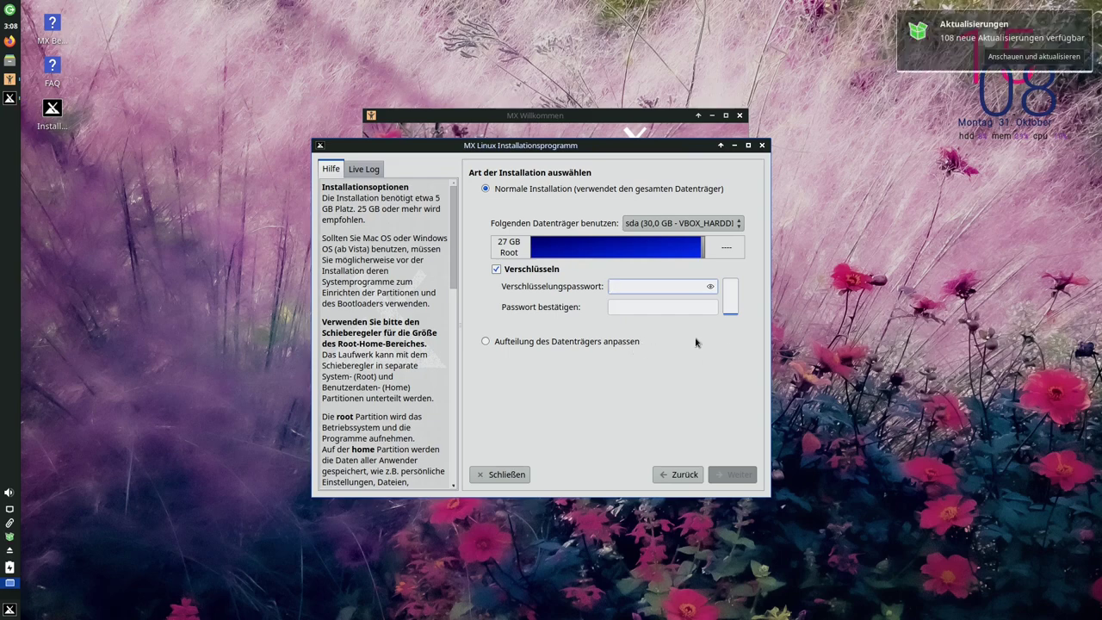
{"action": "left_click", "coordinate": [513, 270]}
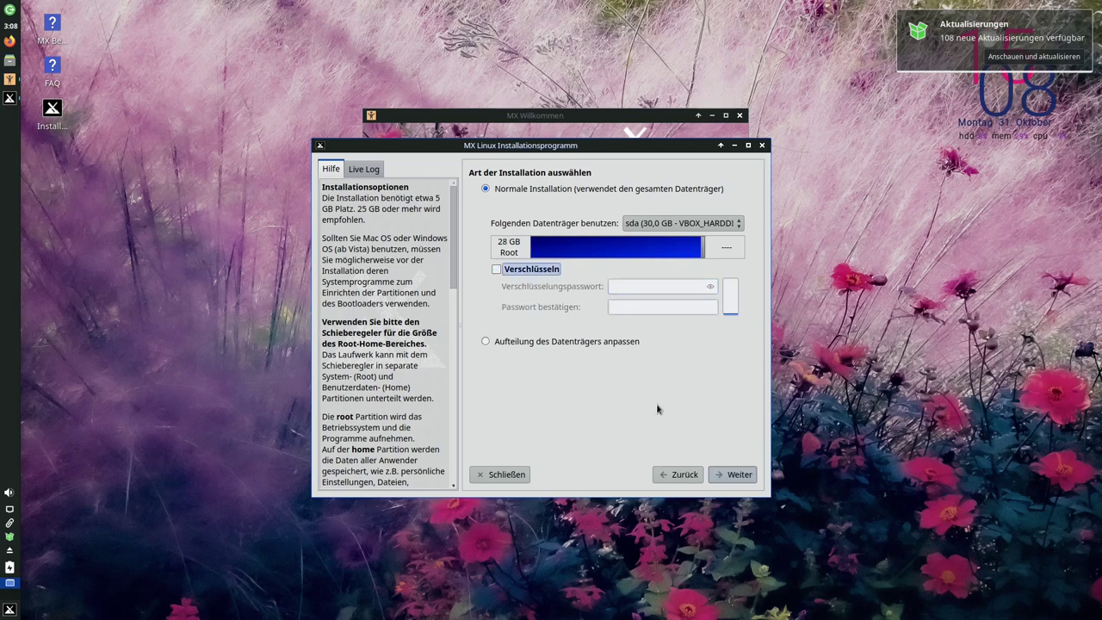
{"action": "left_click", "coordinate": [729, 475]}
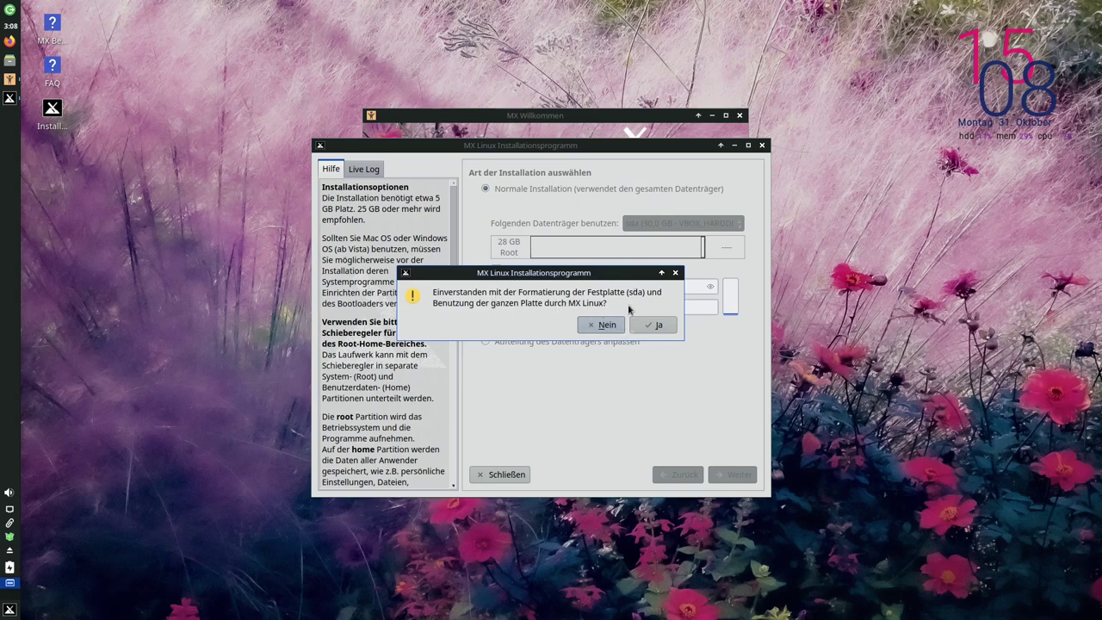
Confirm formatting sda, set the computer domain to 'local', and disable the Samba server
{"action": "left_click", "coordinate": [656, 324]}
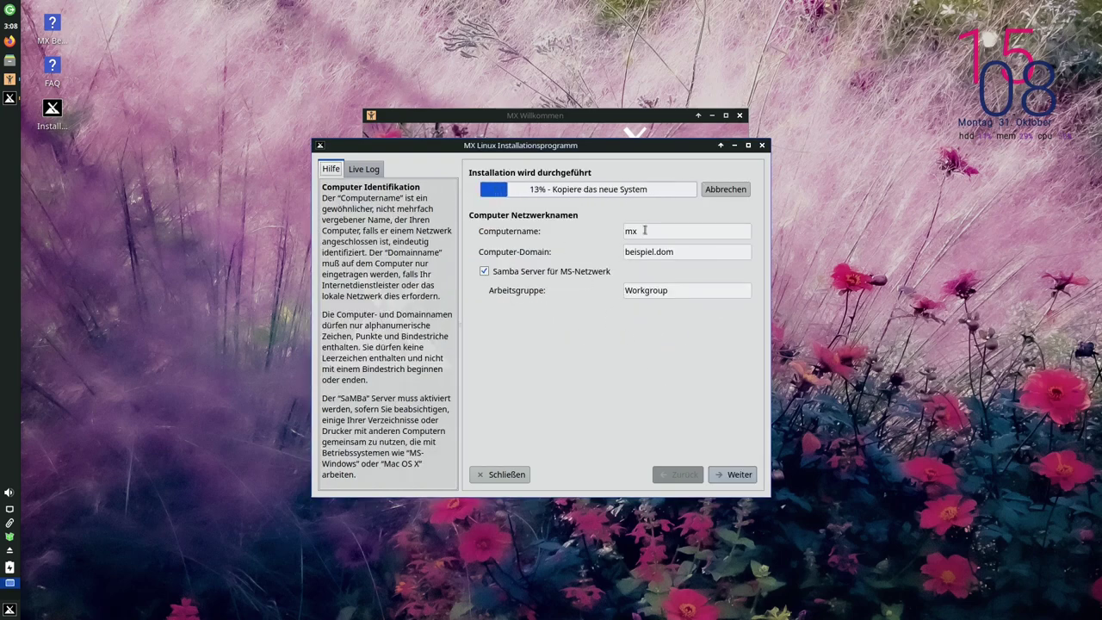
{"action": "left_click_drag", "start_coordinate": [643, 230], "coordinate": [606, 230]}
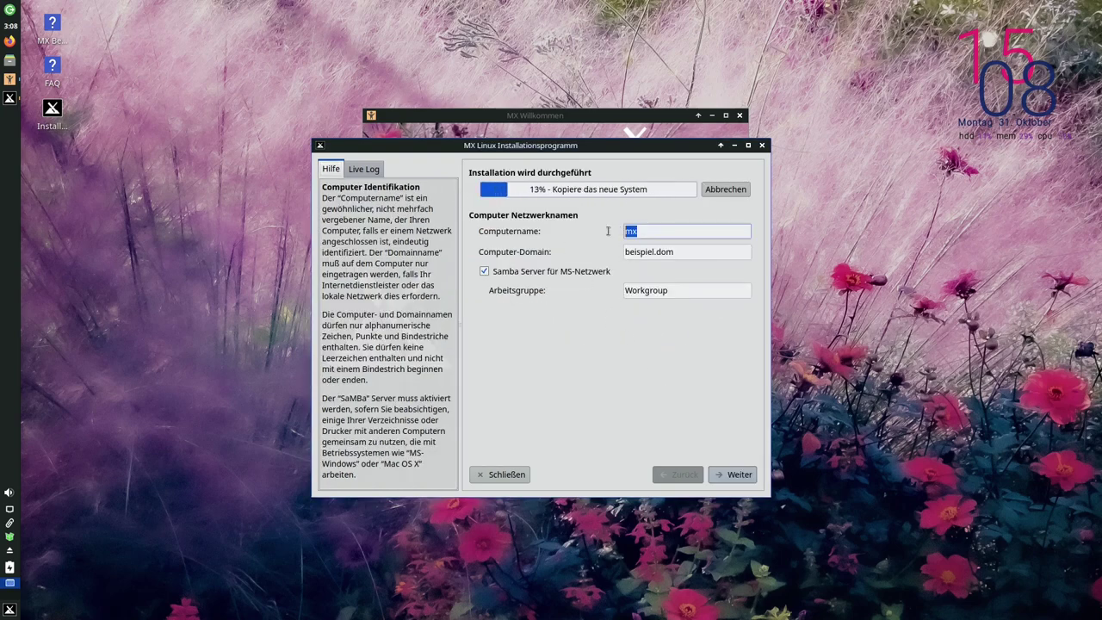
{"action": "left_click", "coordinate": [691, 252]}
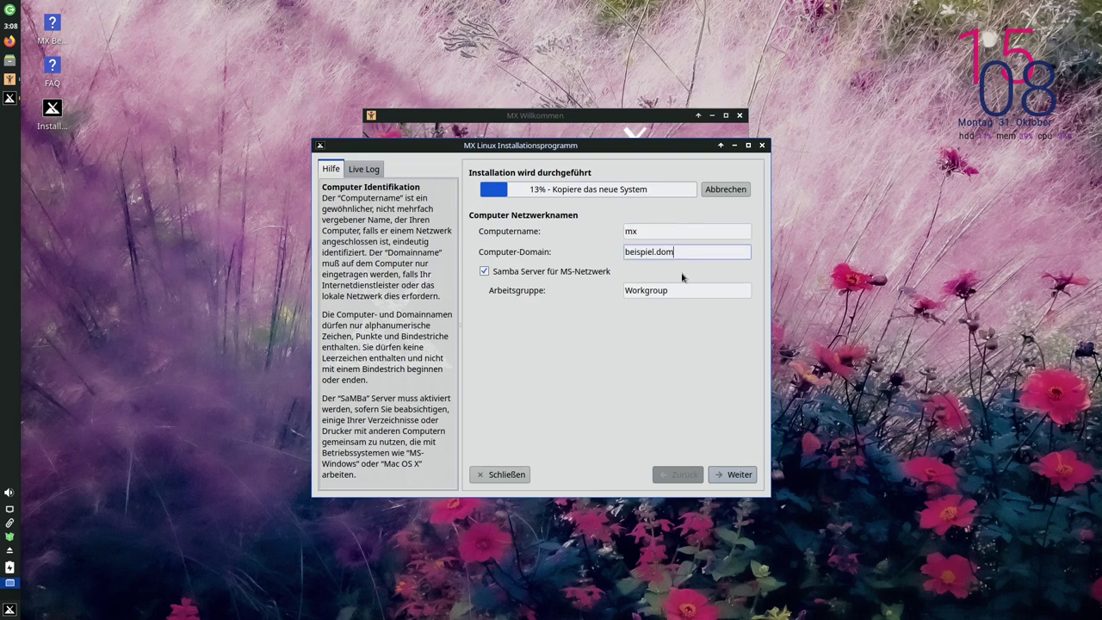
{"action": "left_click_drag", "start_coordinate": [688, 252], "coordinate": [607, 253]}
{"action": "key", "text": "BackSpace"}
{"action": "type", "text": "local"}
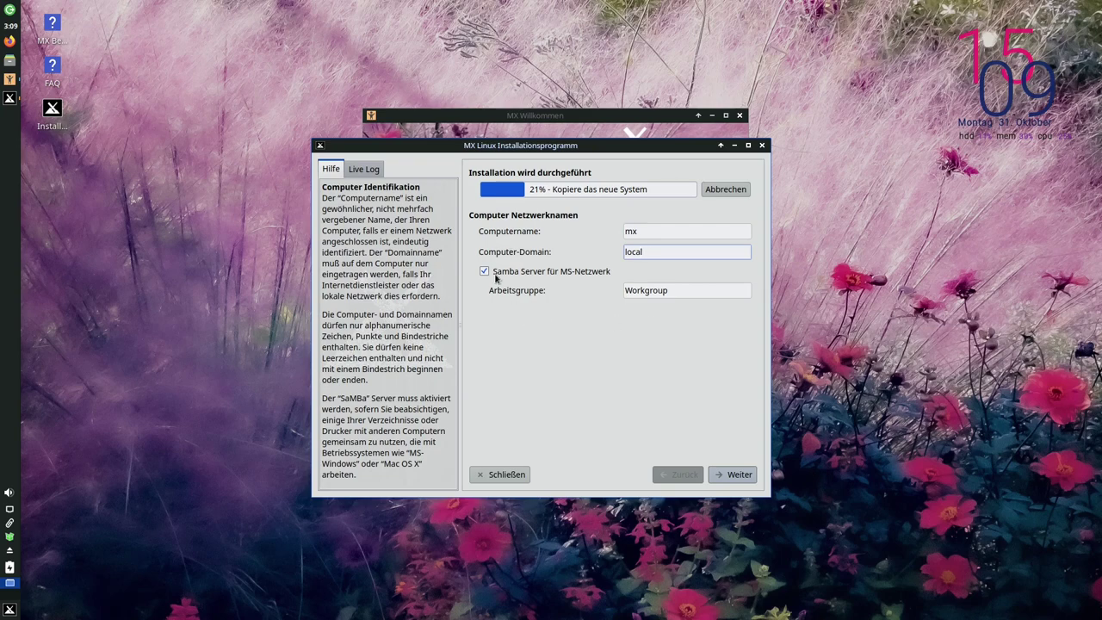
{"action": "left_click", "coordinate": [484, 272]}
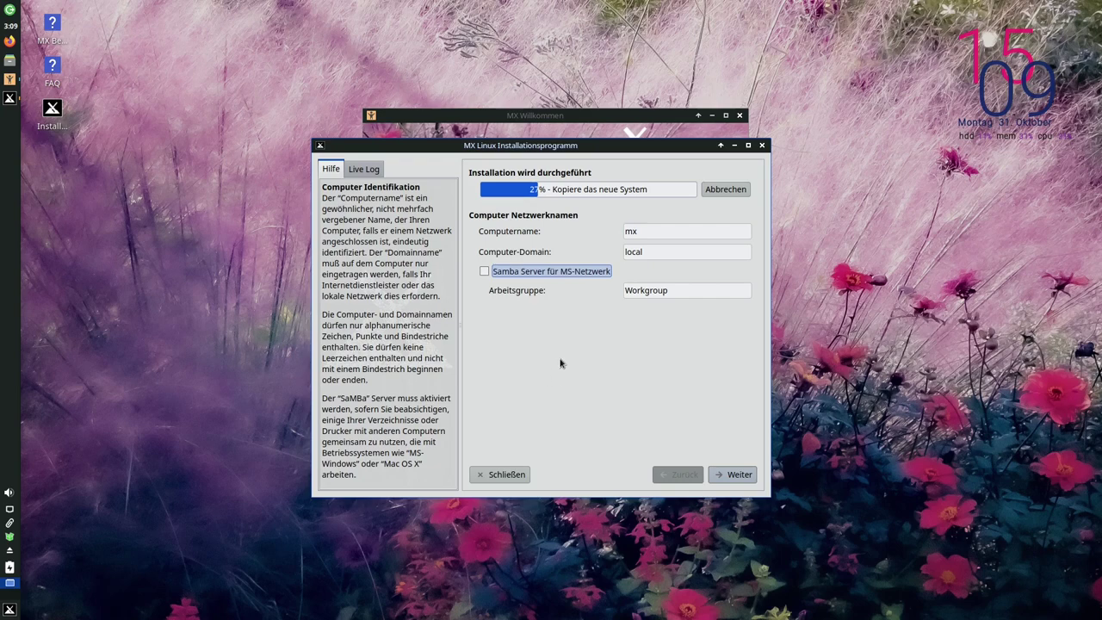
{"action": "left_click", "coordinate": [736, 474]}
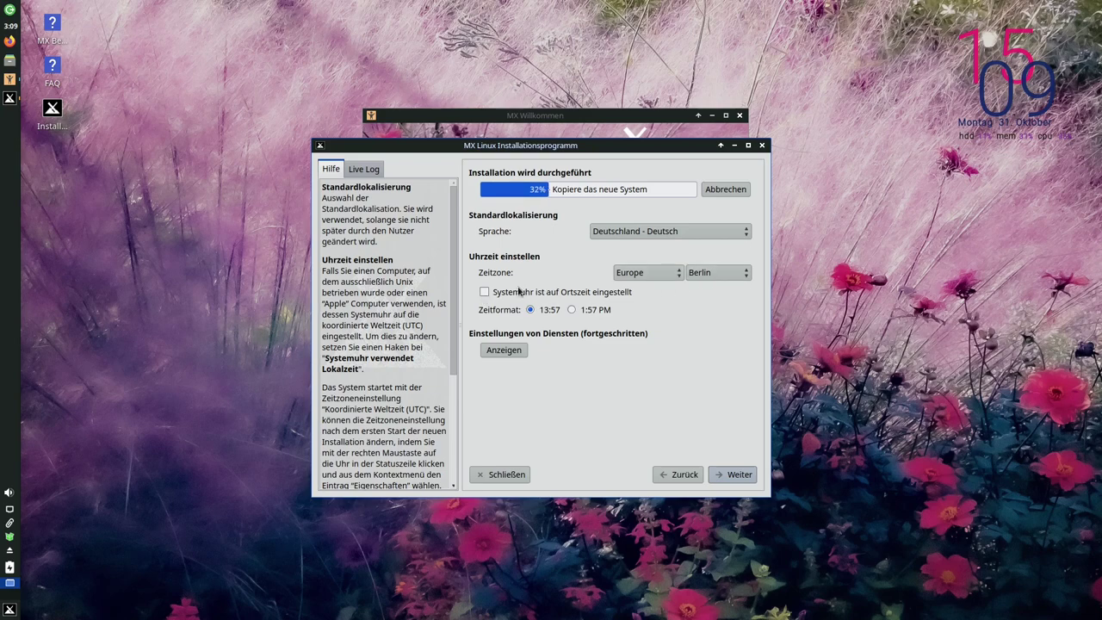
Set the system clock to local time after reviewing the startup services list
{"action": "left_click", "coordinate": [487, 295]}
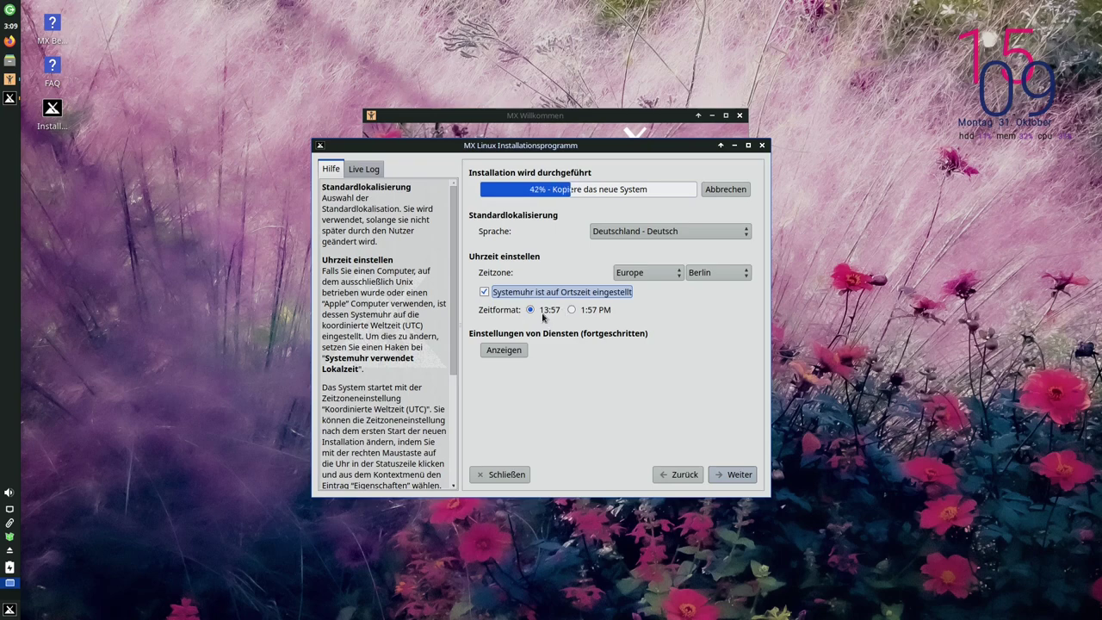
{"action": "left_click", "coordinate": [503, 350]}
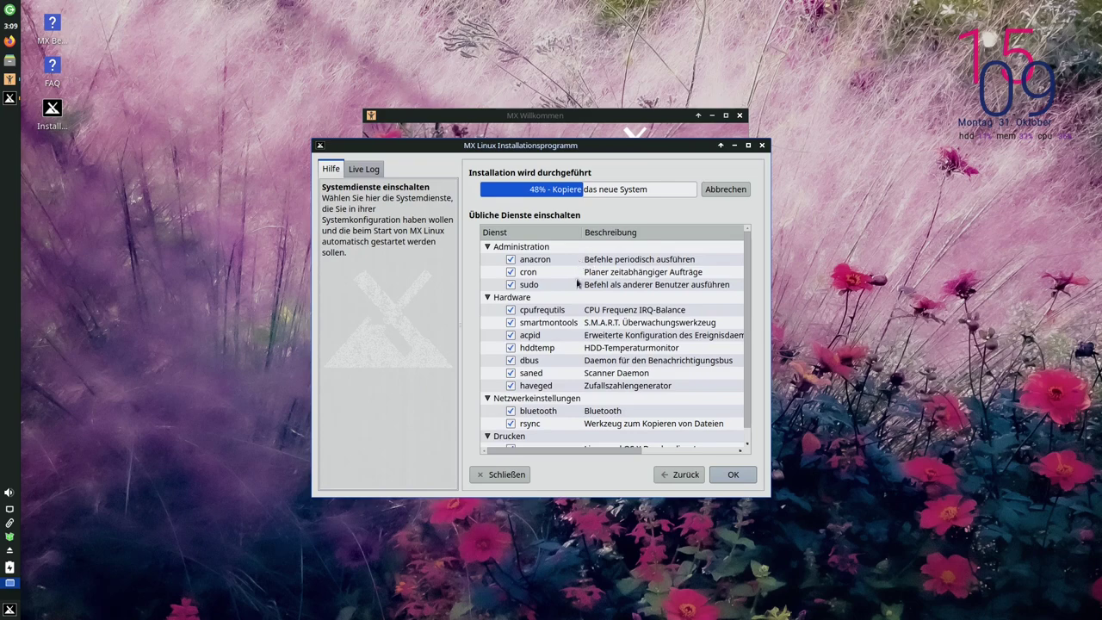
{"action": "scroll", "coordinate": [575, 363], "scroll_direction": "down", "scroll_amount": 1}
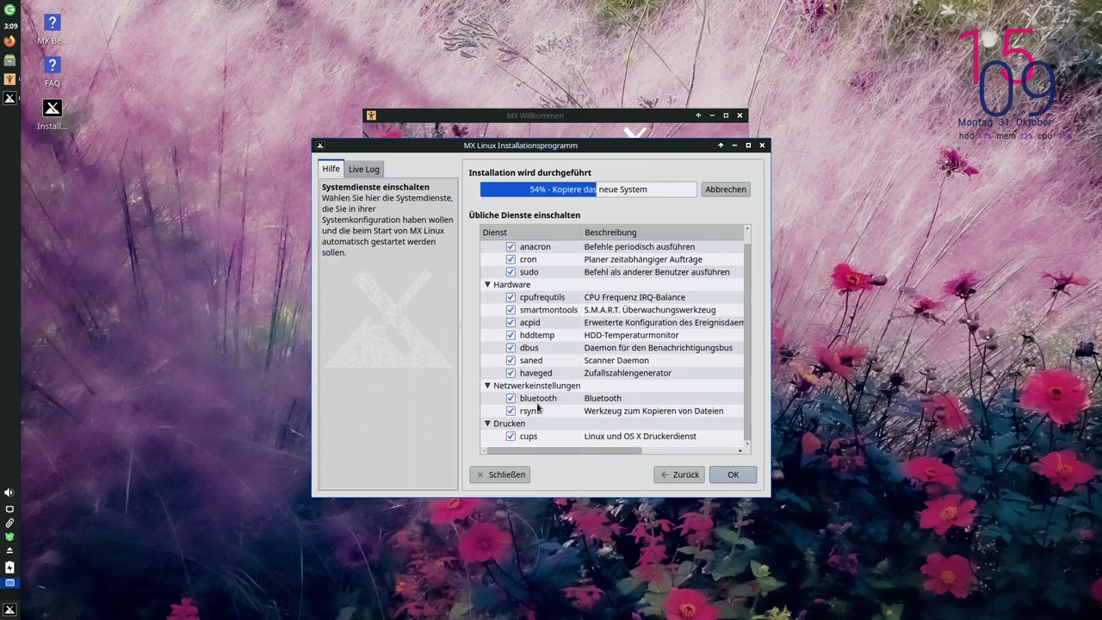
{"action": "scroll", "coordinate": [561, 370], "scroll_direction": "up", "scroll_amount": 1}
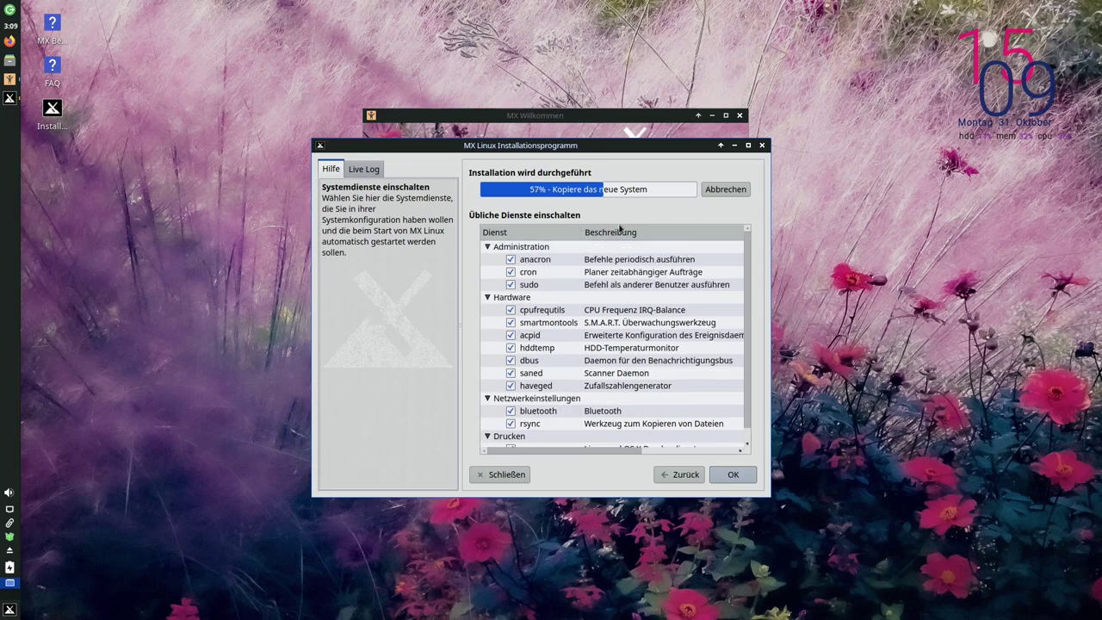
{"action": "left_click", "coordinate": [658, 474]}
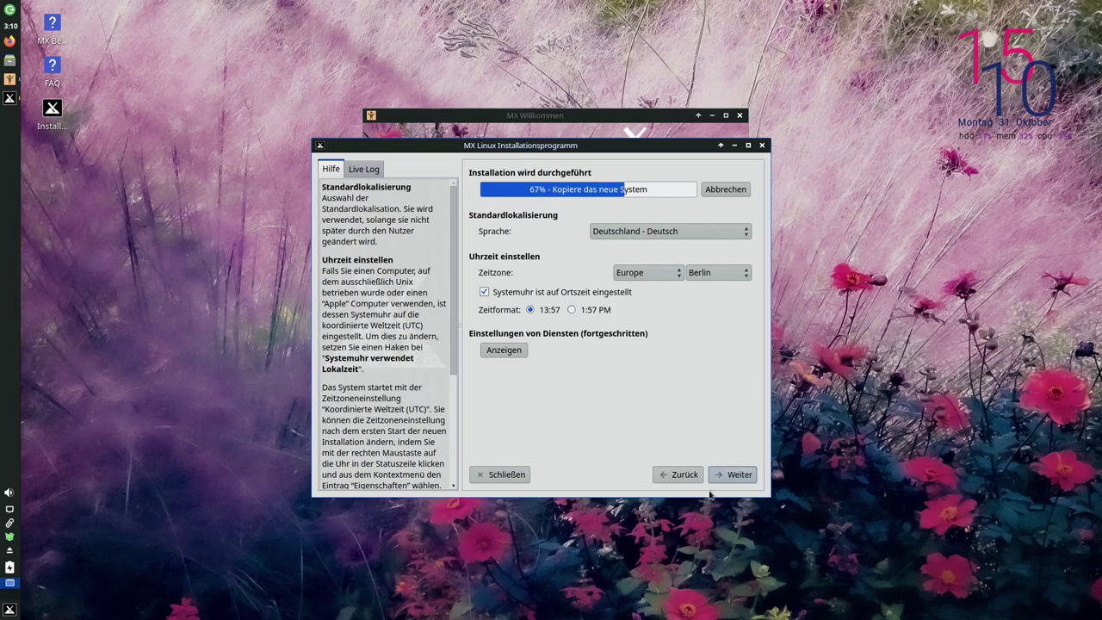
Enter the default username and password twice, leaving live-desktop changes unsaved
{"action": "left_click", "coordinate": [732, 476]}
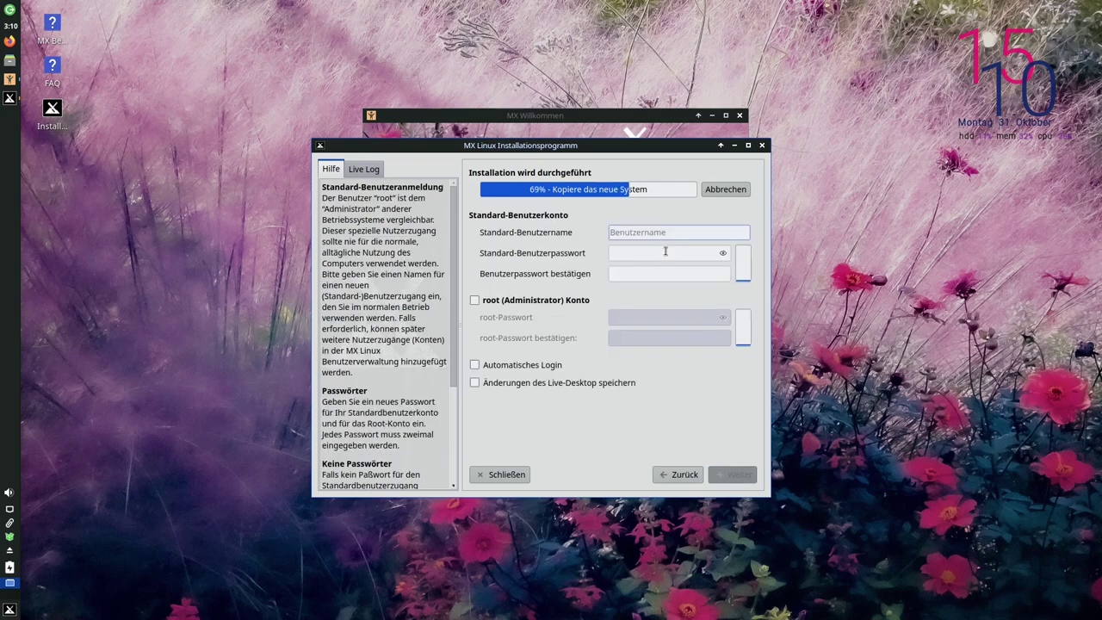
{"action": "type", "text": "od"}
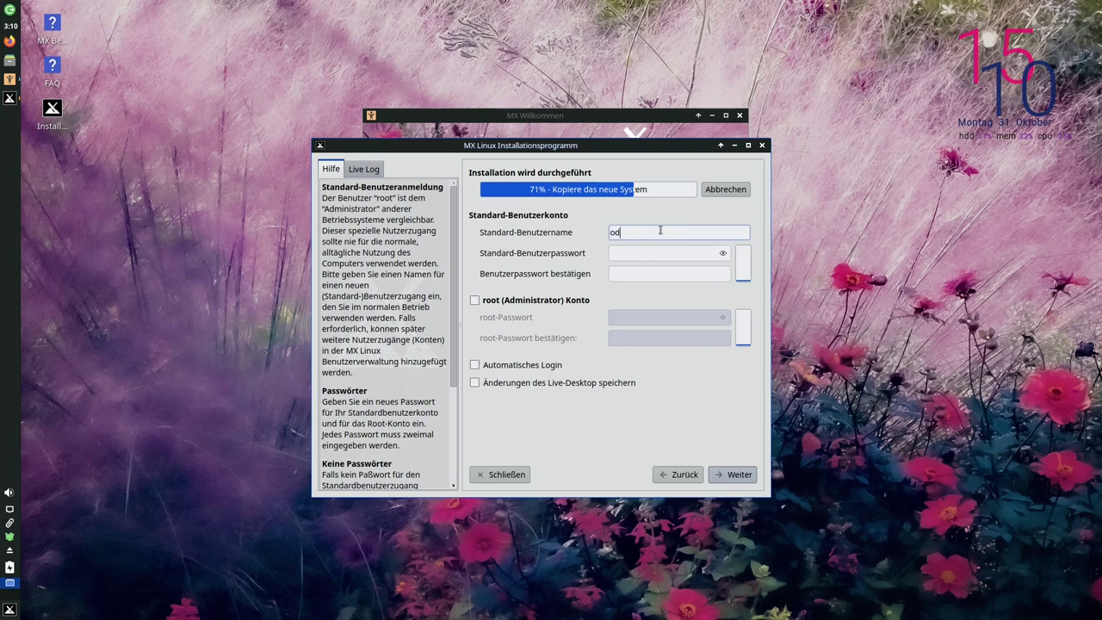
{"action": "key", "text": "Tab"}
{"action": "type", "text": "od"}
{"action": "key", "text": "Tab"}
{"action": "type", "text": "od"}
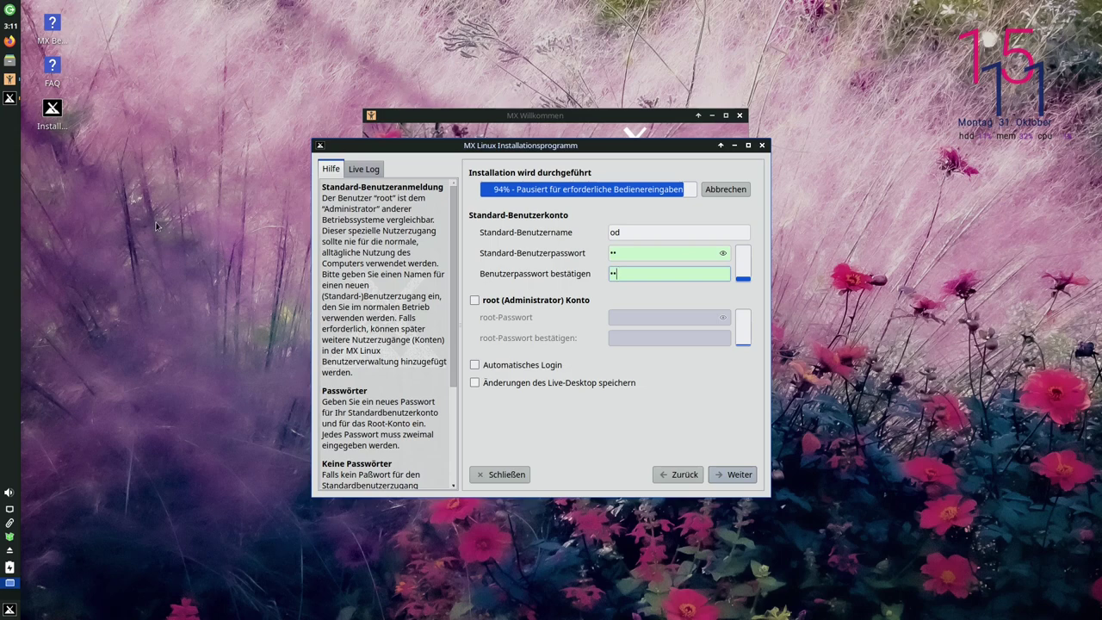
{"action": "left_click", "coordinate": [475, 383]}
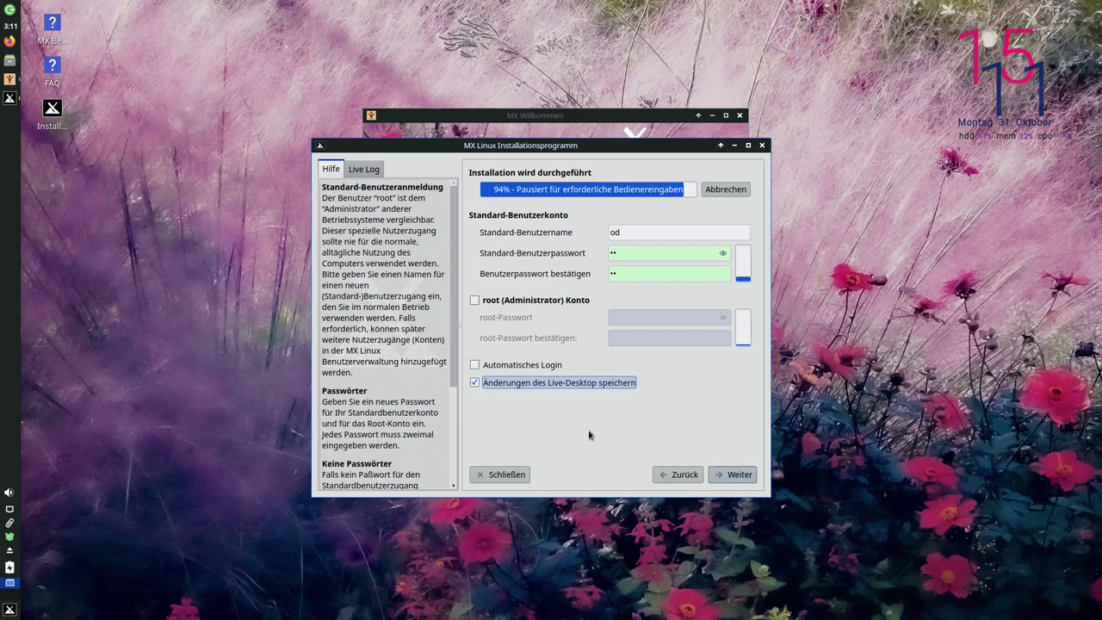
{"action": "left_click", "coordinate": [474, 383]}
Continue past the user step and finish the installation with Abschließen
{"action": "left_click", "coordinate": [727, 474]}
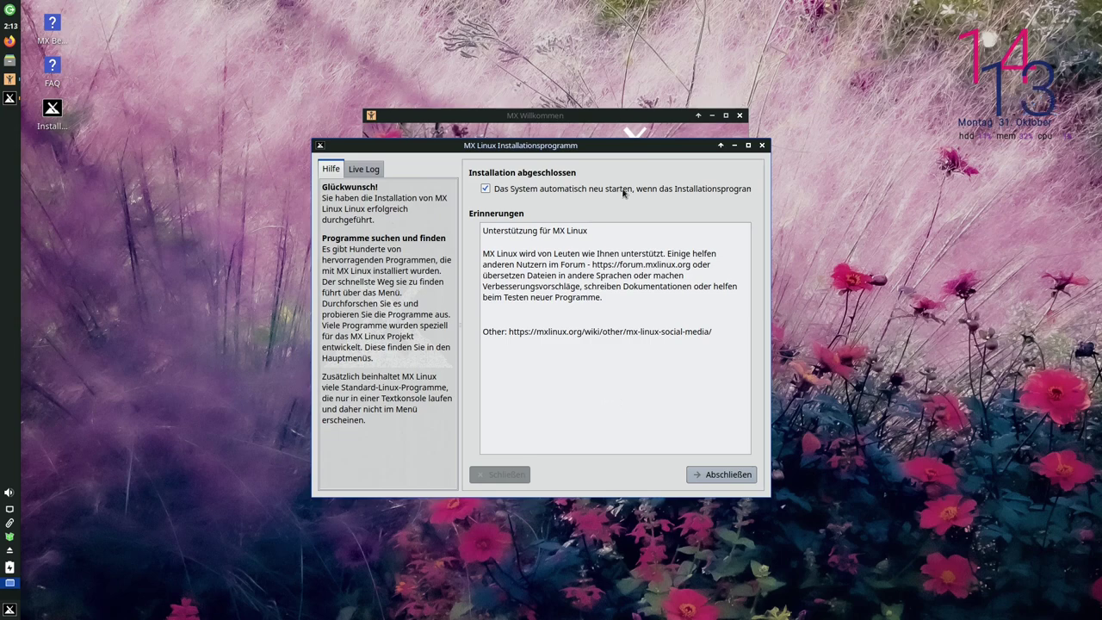
{"action": "left_click", "coordinate": [710, 475]}
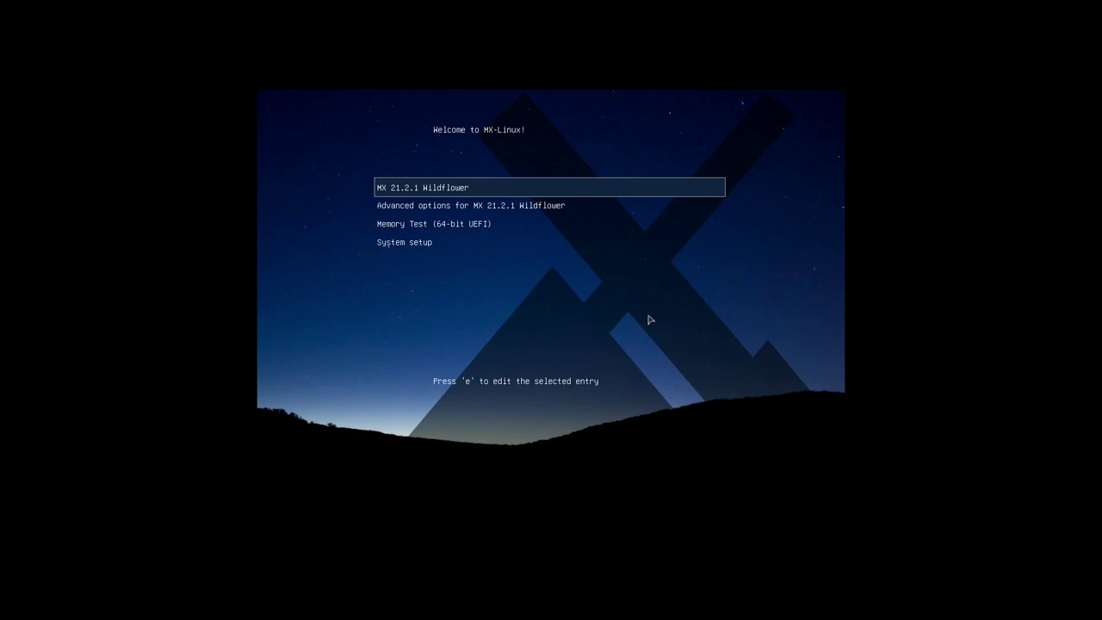
Open the 'Advanced options for MX 21.2.1 Wildflower' submenu
{"action": "key", "text": "Down"}
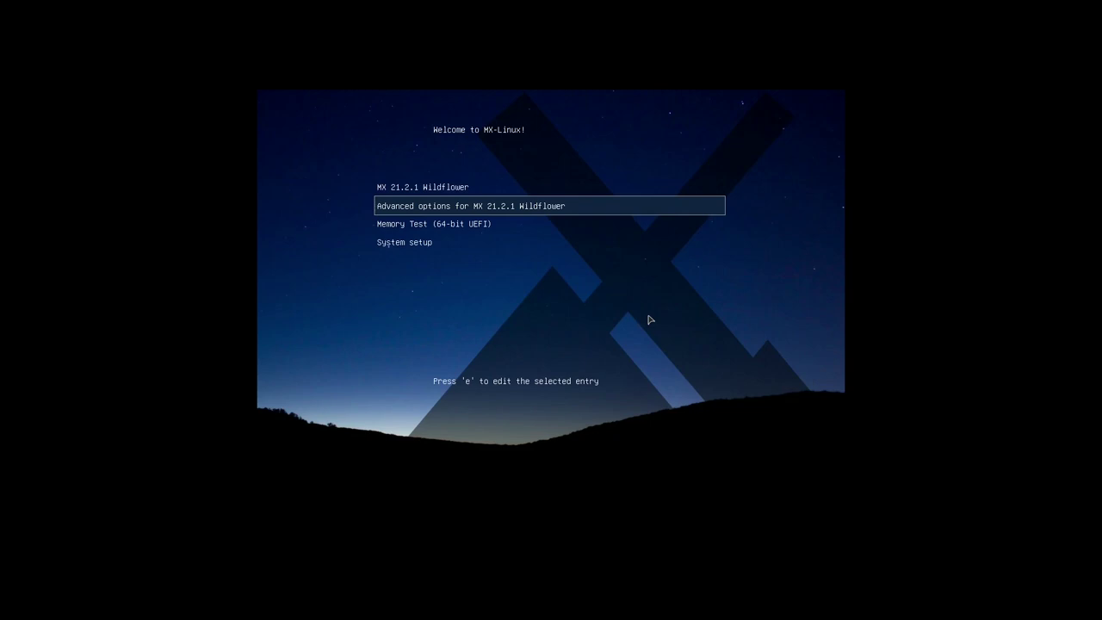
{"action": "key", "text": "Return"}
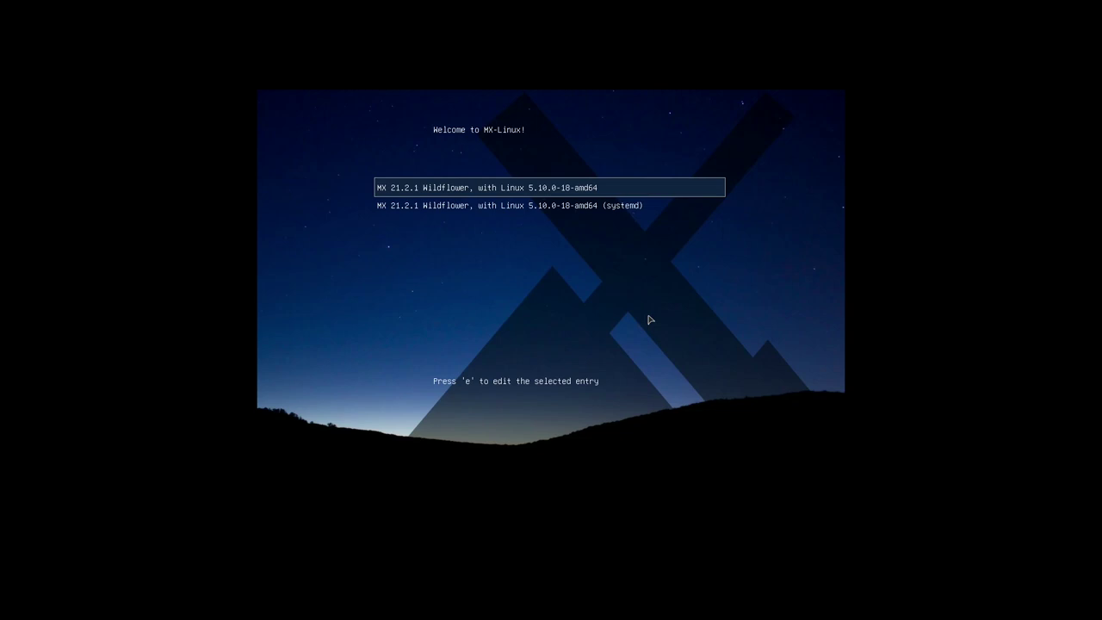
Leave the kernel list for the main GRUB menu and highlight Memory Test
{"action": "key", "text": "Down"}
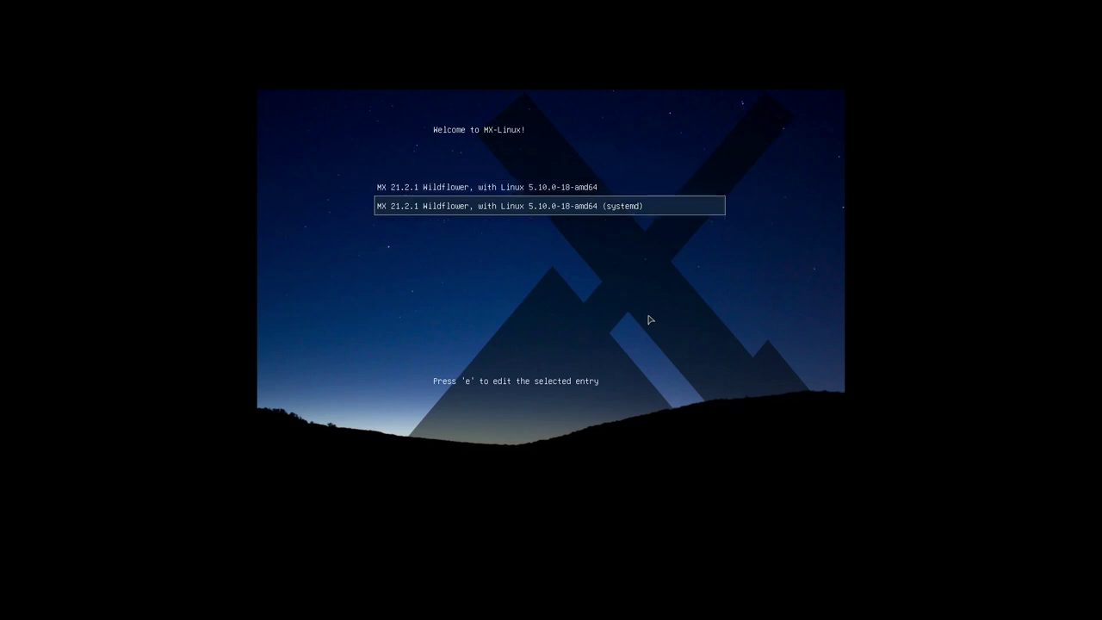
{"action": "key", "text": "Up"}
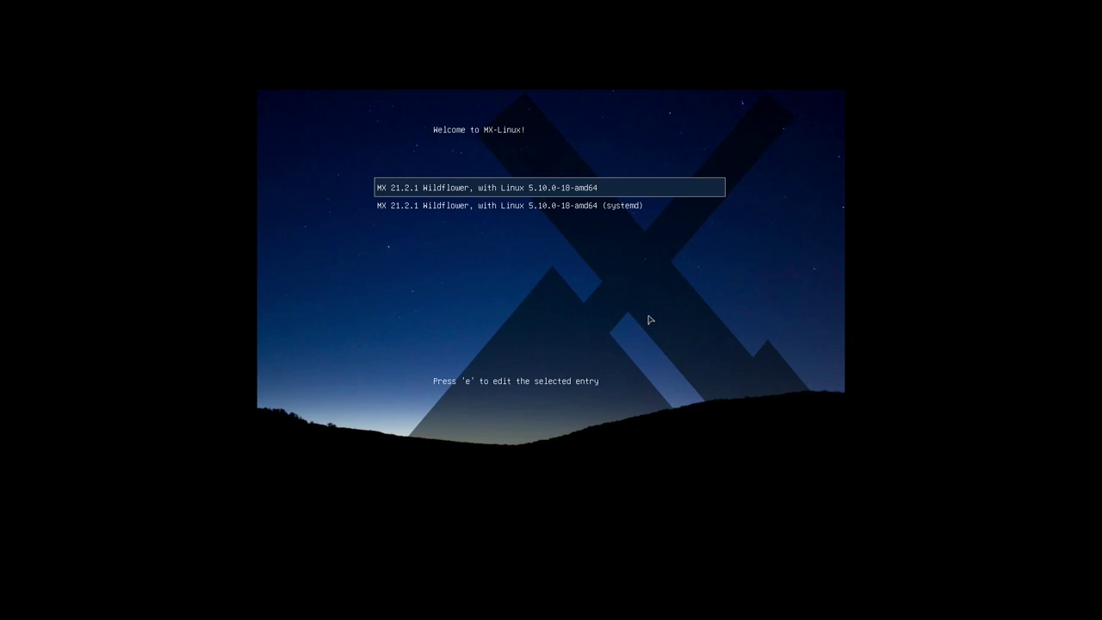
{"action": "key", "text": "Escape"}
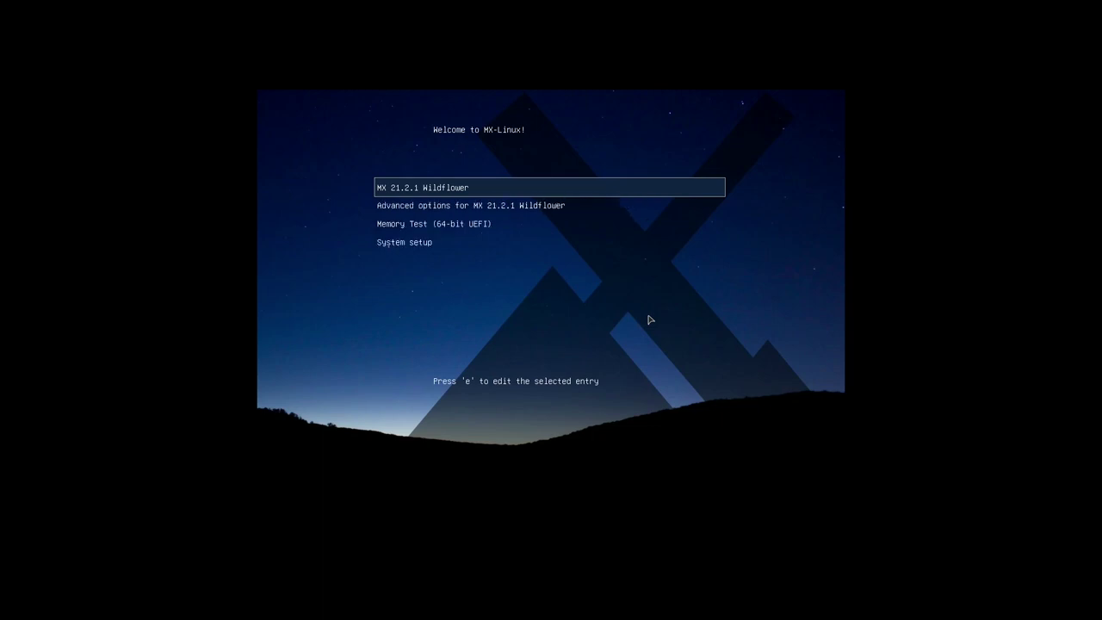
{"action": "key", "text": "Down"}
{"action": "key", "text": "Down"}
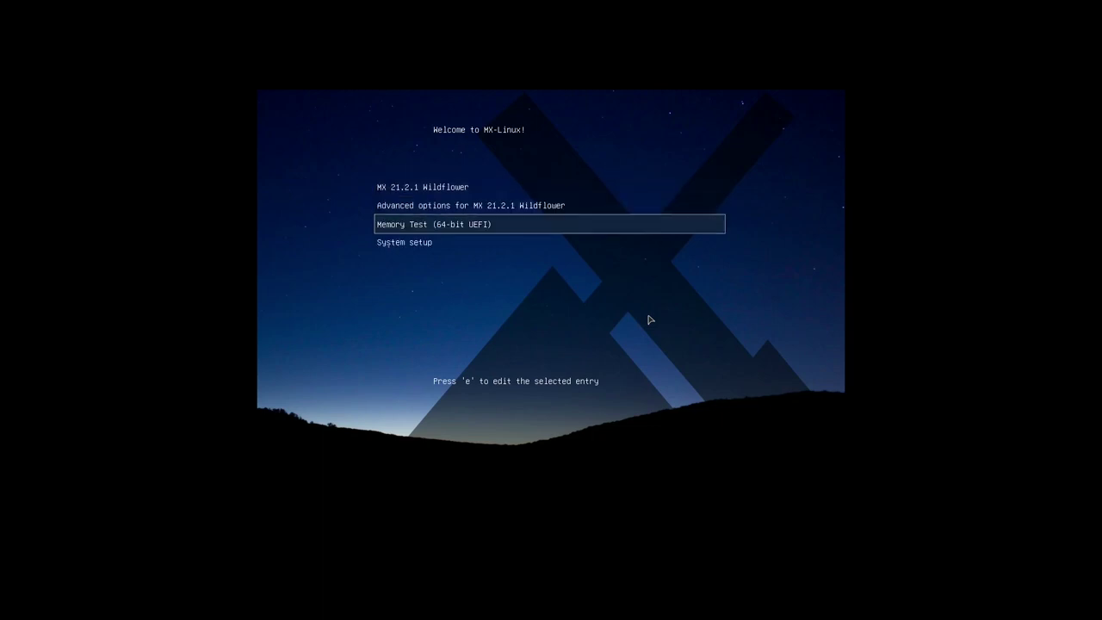
{"action": "key", "text": "Down"}
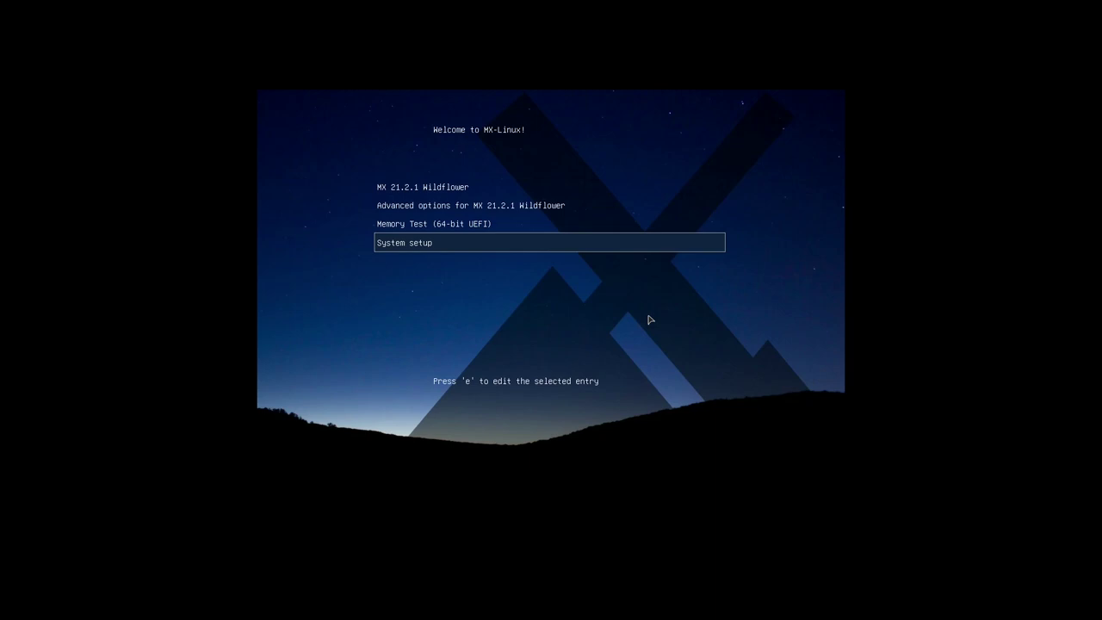
Boot the MX 21.2.1 Wildflower entry
{"action": "key", "text": "Up"}
{"action": "key", "text": "Up"}
{"action": "key", "text": "Up"}
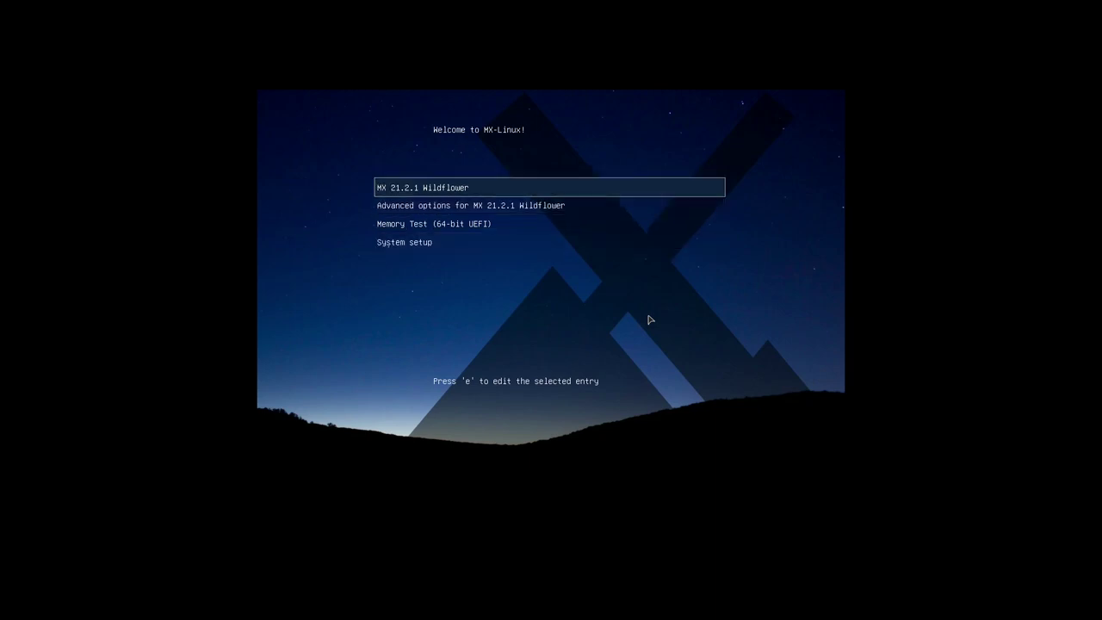
{"action": "key", "text": "Return"}
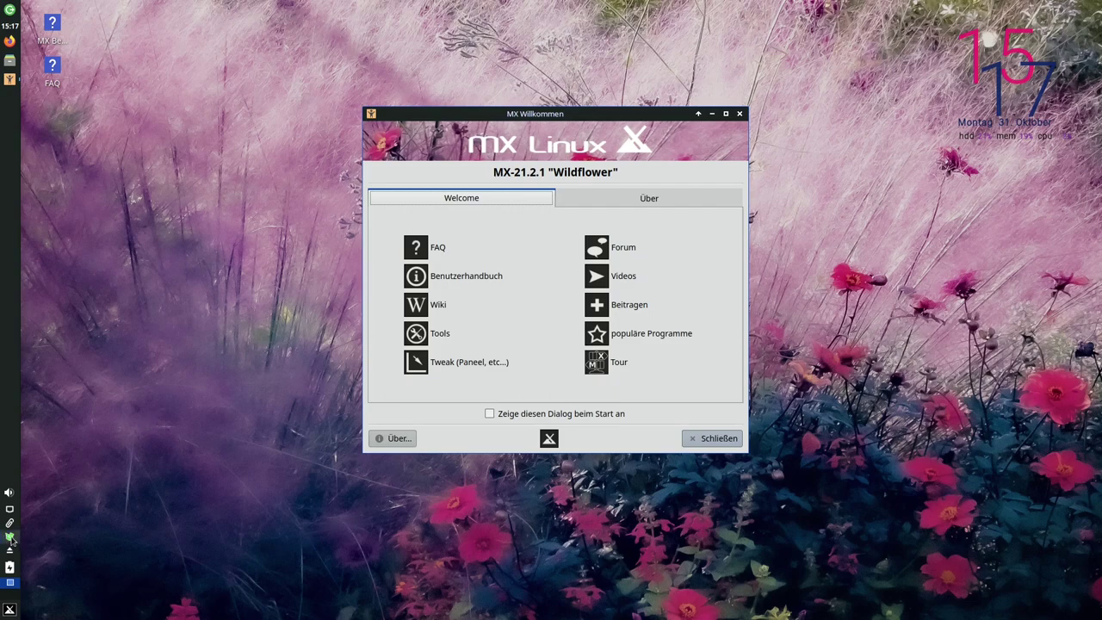
Open the MX Updater tray menu for the 108 available updates
{"action": "mouse_move", "coordinate": [16, 542]}
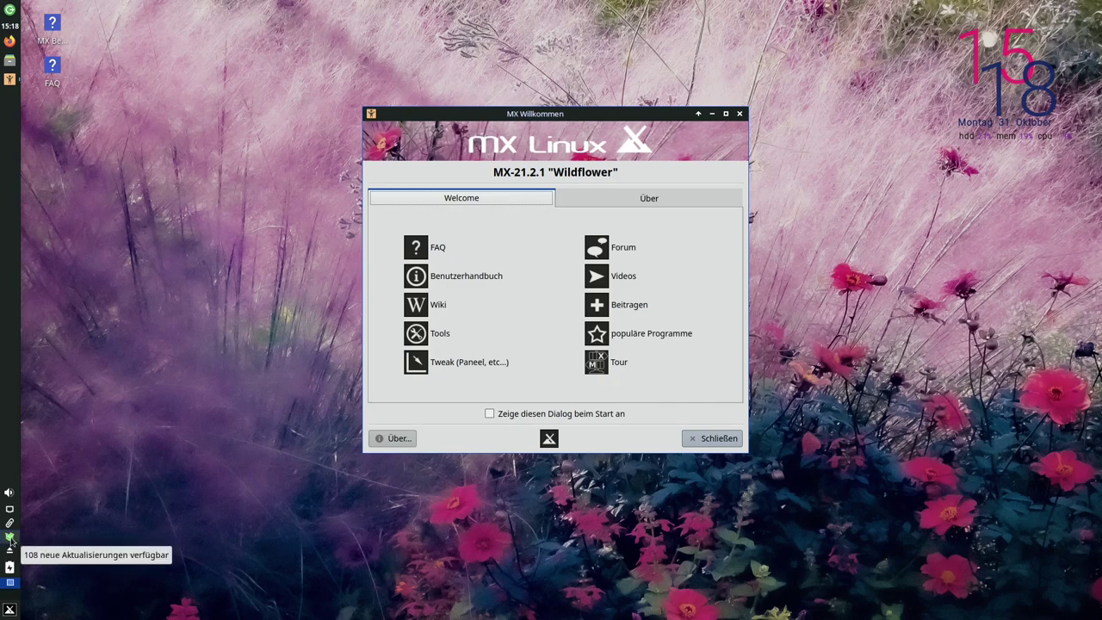
{"action": "right_click", "coordinate": [11, 538]}
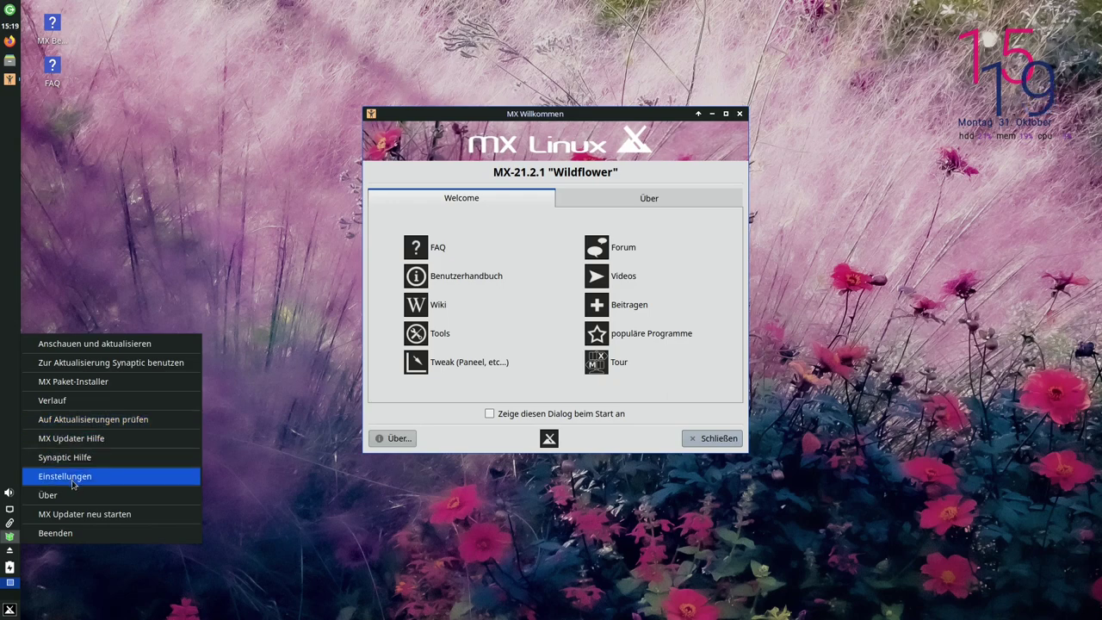
Review the MX Updater preferences (Einstellungen) and cancel them without changes
{"action": "left_click", "coordinate": [73, 479]}
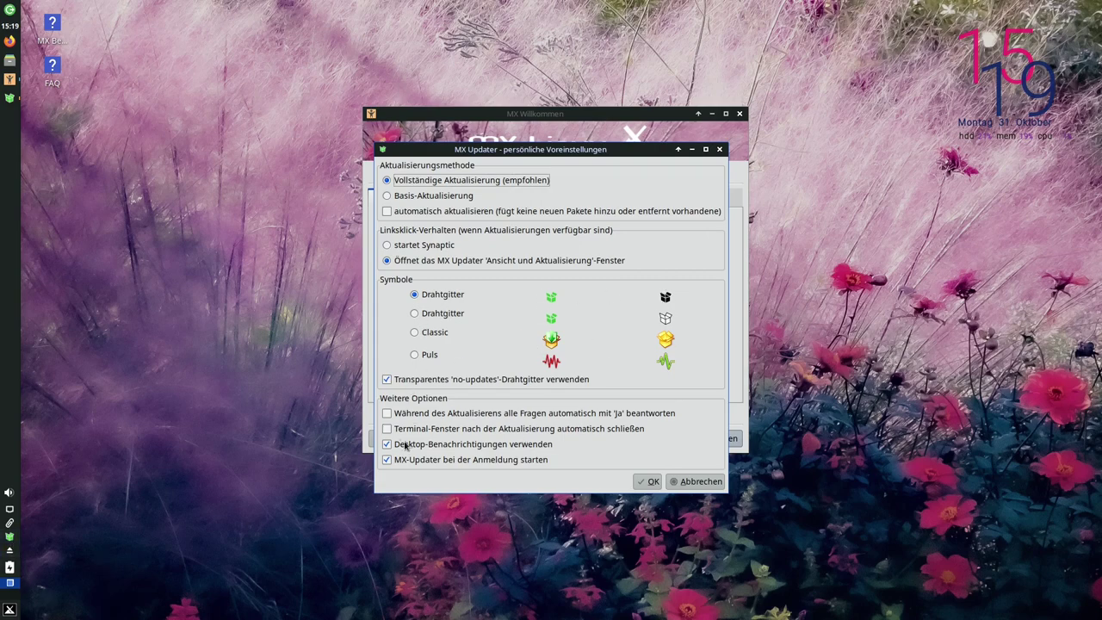
{"action": "left_click", "coordinate": [695, 481]}
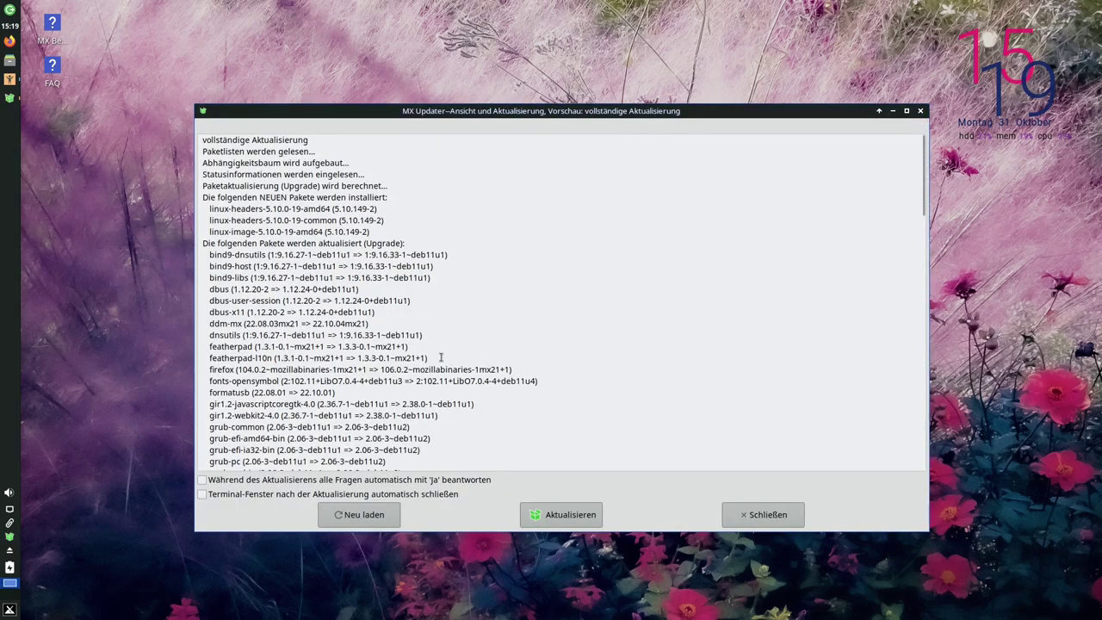
Enable 'alle Fragen automatisch mit Ja beantworten' and start the upgrade with Aktualisieren
{"action": "scroll", "coordinate": [453, 289], "scroll_direction": "down", "scroll_amount": 15}
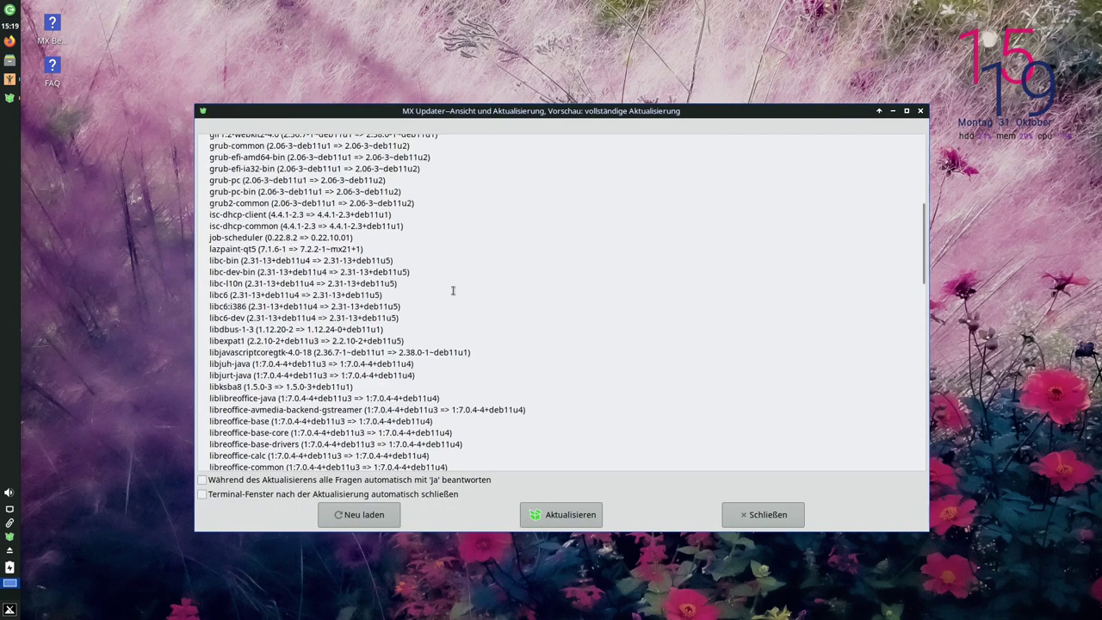
{"action": "scroll", "coordinate": [456, 291], "scroll_direction": "up", "scroll_amount": 15}
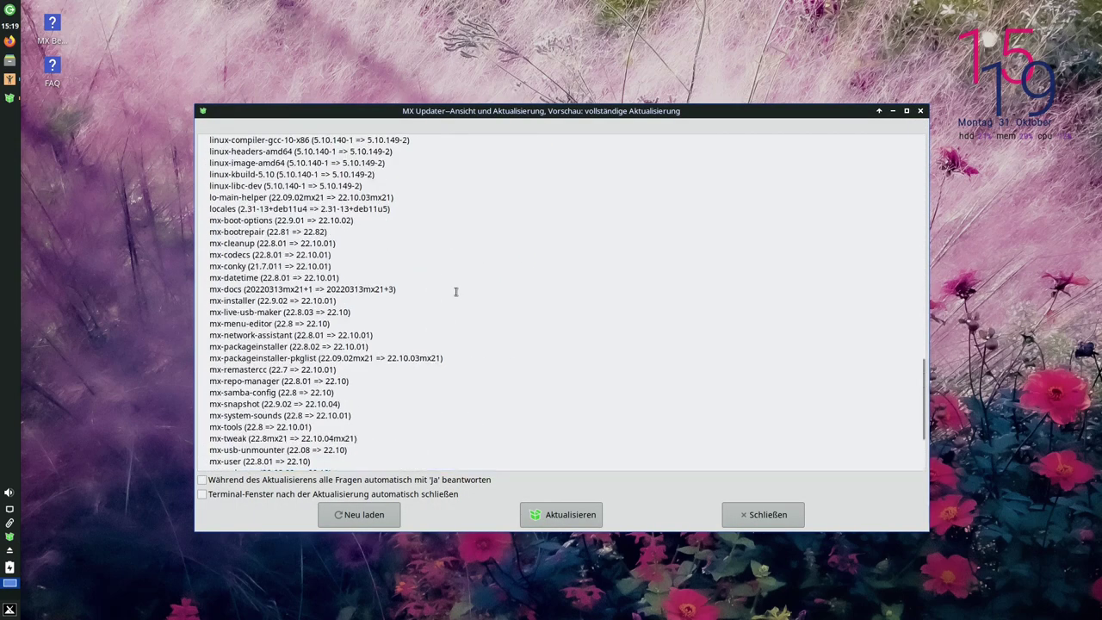
{"action": "left_click", "coordinate": [202, 481]}
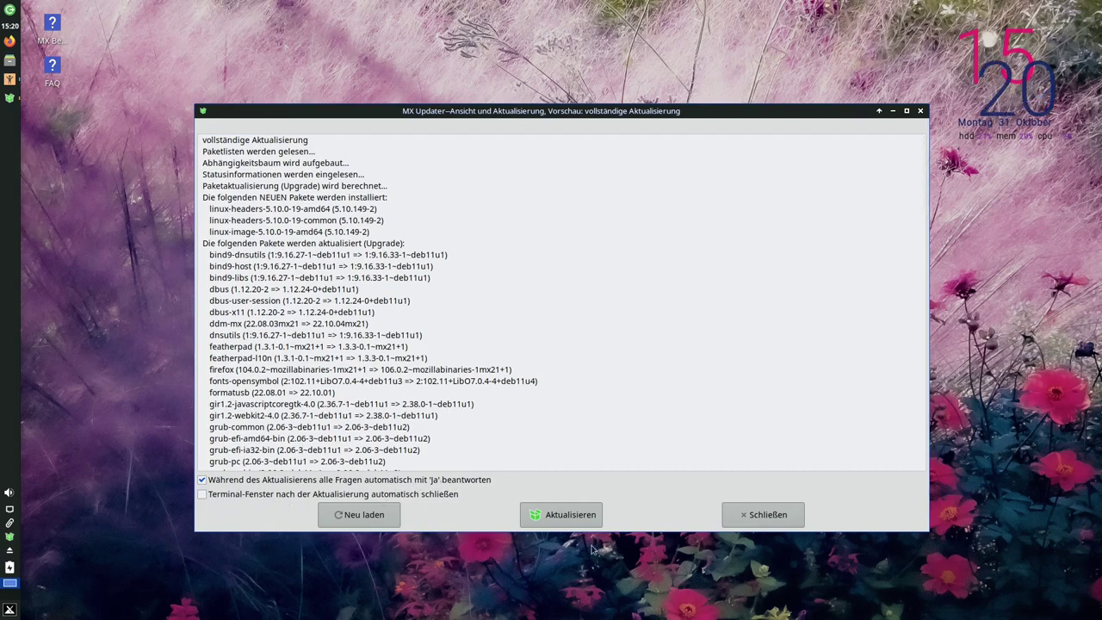
{"action": "left_click", "coordinate": [565, 516]}
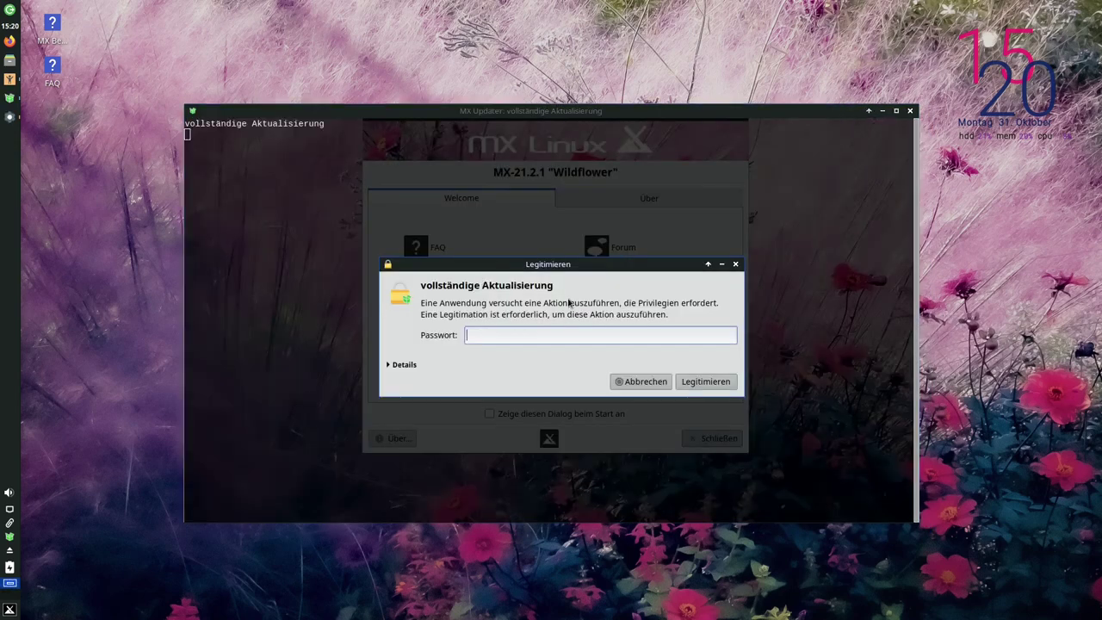
Authorize with the root password, let apt dist-upgrade finish, then close the terminal
{"action": "key", "text": "Return"}
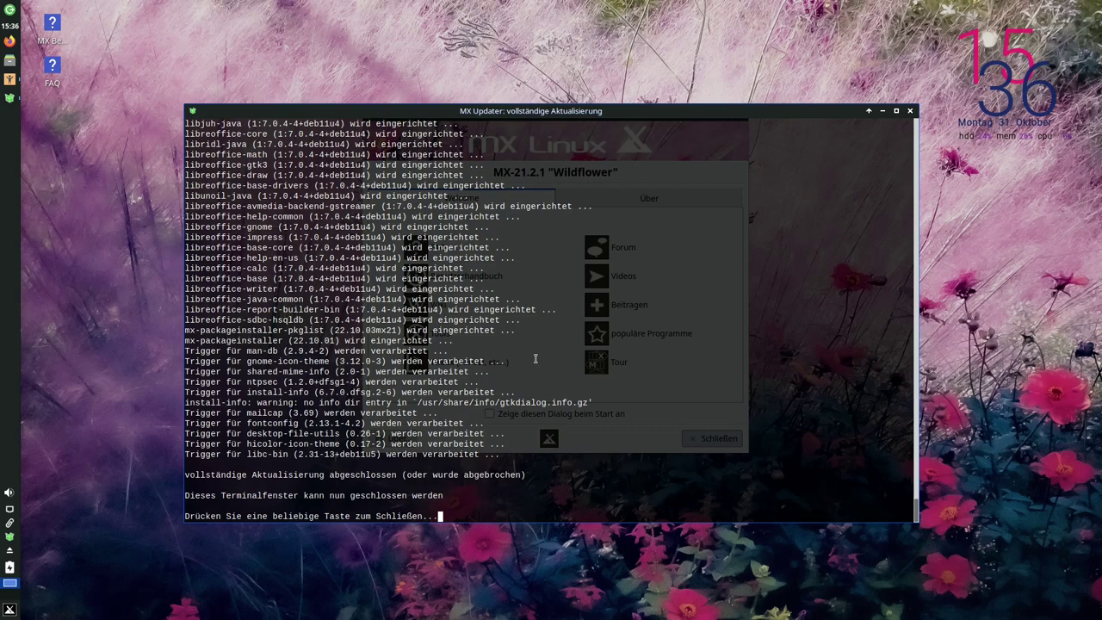
{"action": "left_click", "coordinate": [117, 359]}
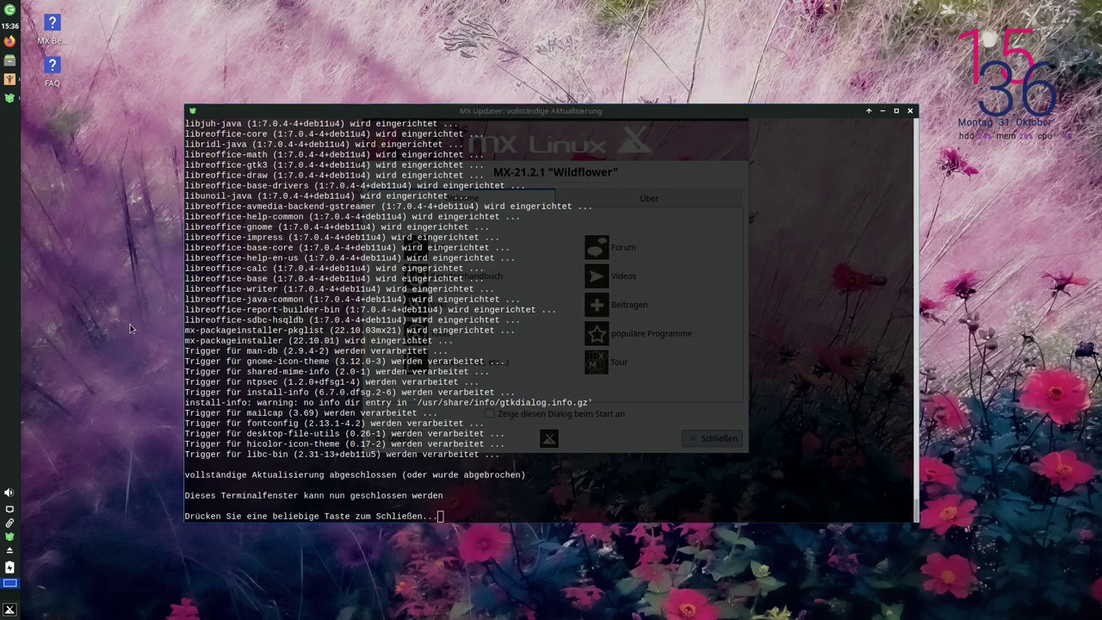
{"action": "left_click", "coordinate": [274, 340]}
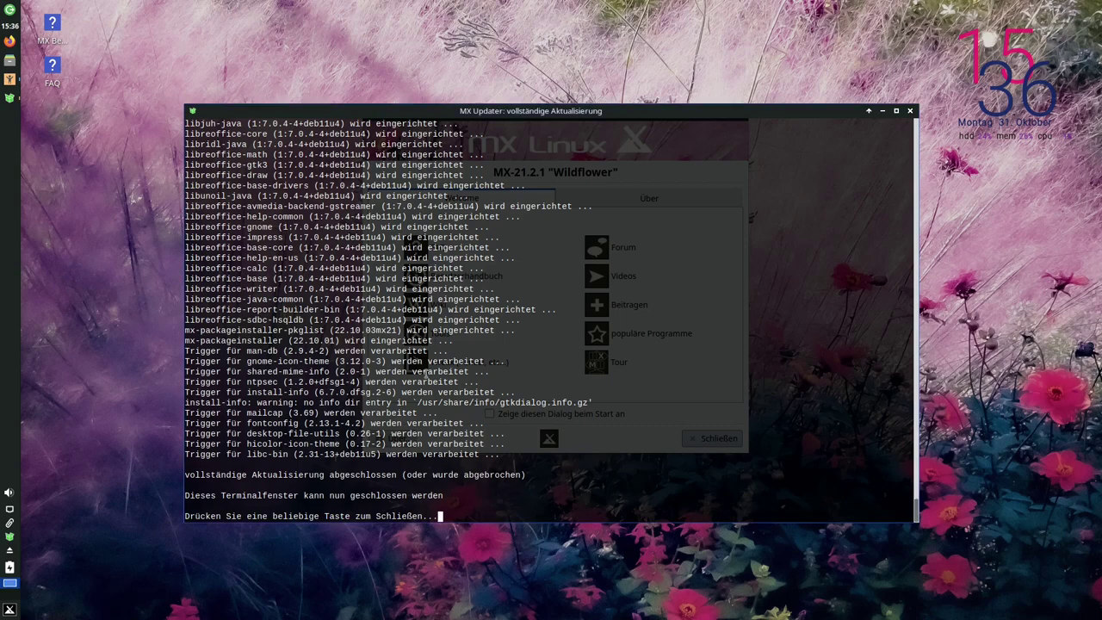
{"action": "key", "text": "Return"}
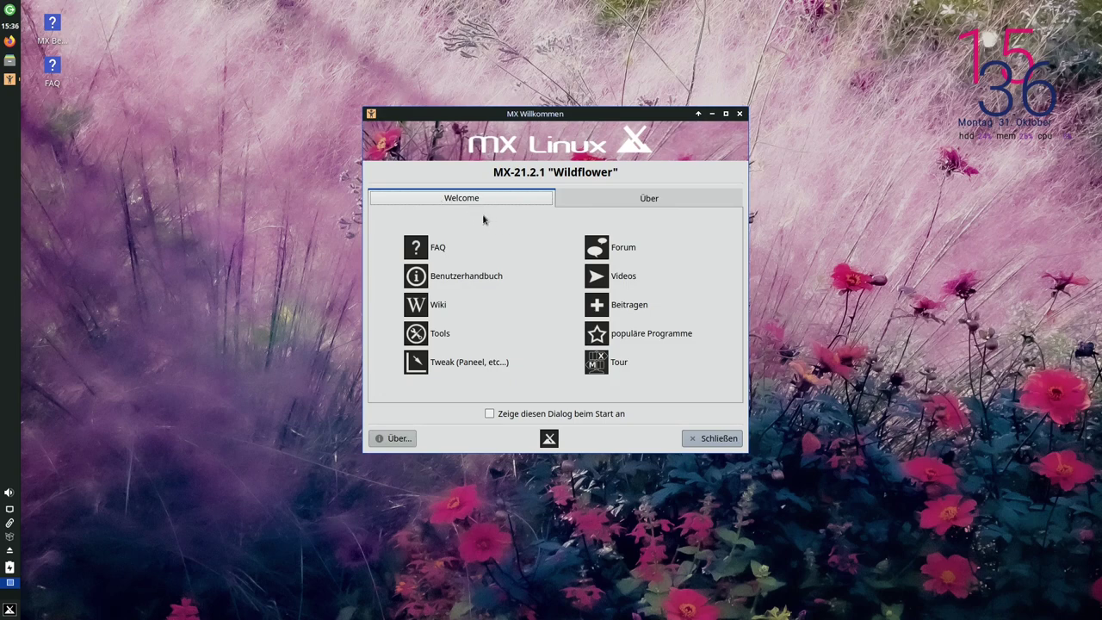
Show the MX-21.2.1 version info on the Über tab and request the Quick-System-Info Full Report
{"action": "left_click", "coordinate": [644, 202]}
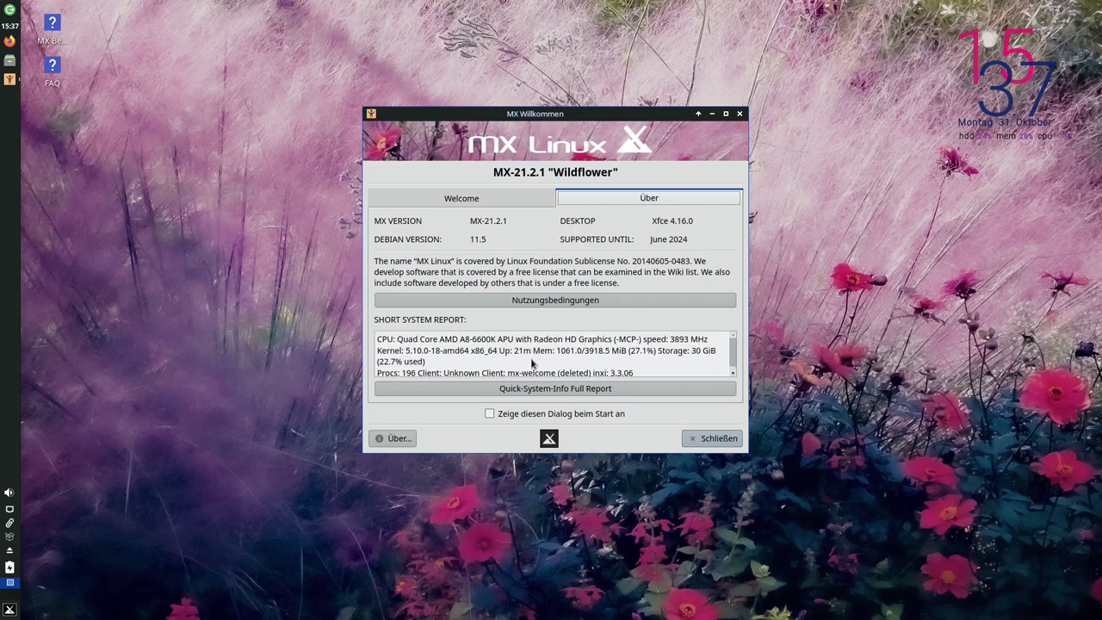
{"action": "left_click", "coordinate": [547, 394]}
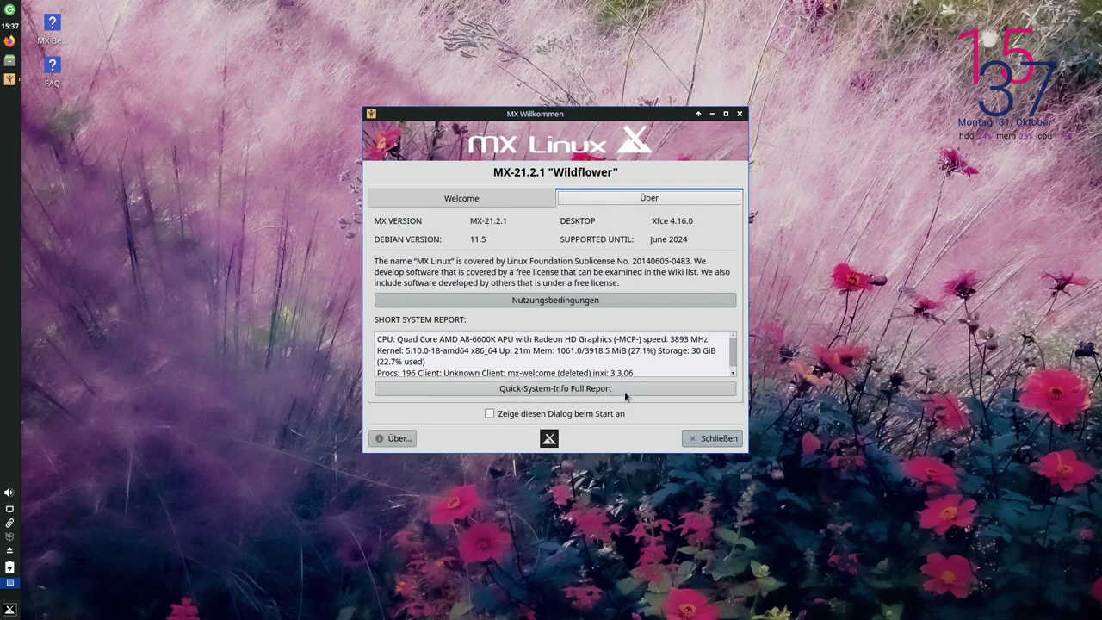
{"action": "left_click", "coordinate": [537, 394]}
Scroll through the full Quick System Info report, then close it with Schließen
{"action": "left_click", "coordinate": [570, 389]}
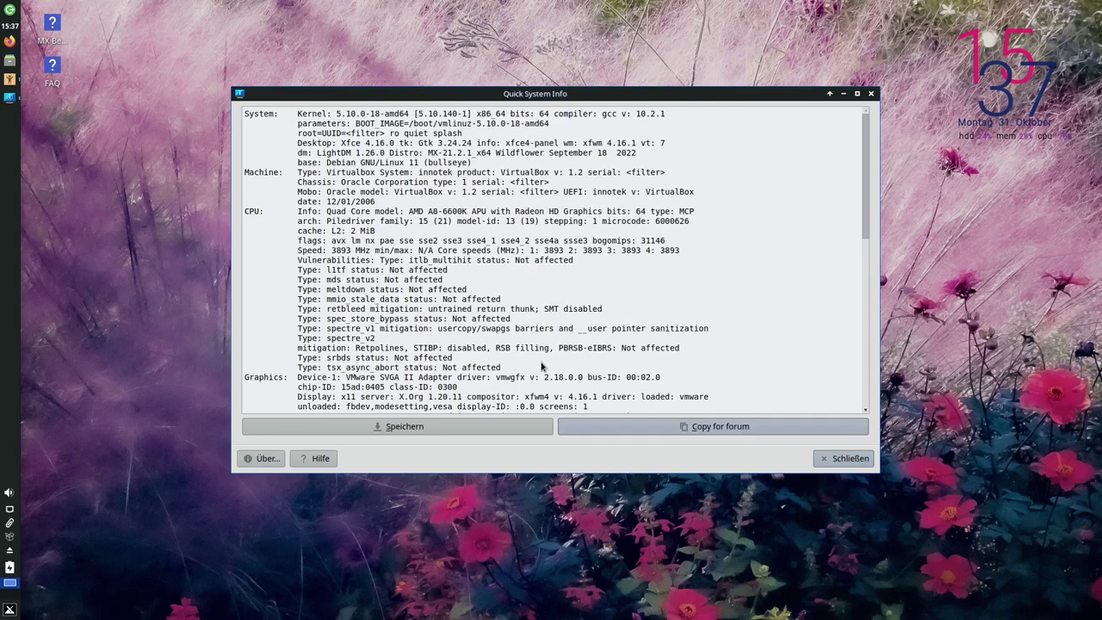
{"action": "scroll", "coordinate": [542, 367], "scroll_direction": "down", "scroll_amount": 10}
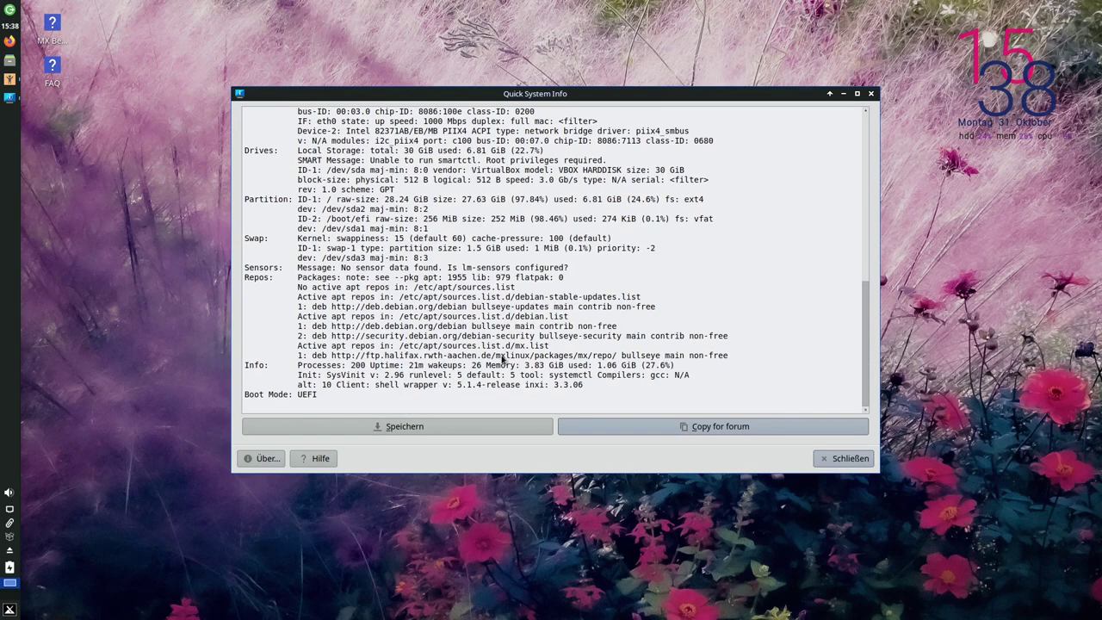
{"action": "scroll", "coordinate": [503, 360], "scroll_direction": "up", "scroll_amount": 10}
{"action": "scroll", "coordinate": [503, 360], "scroll_direction": "down", "scroll_amount": 10}
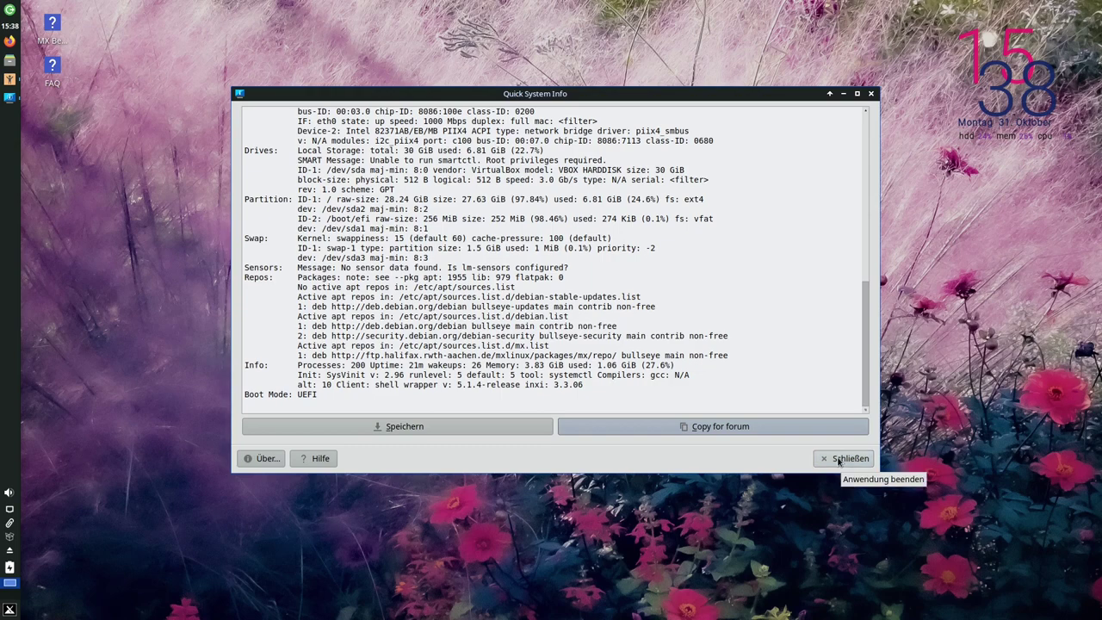
{"action": "left_click", "coordinate": [839, 459]}
{"action": "left_click", "coordinate": [494, 205]}
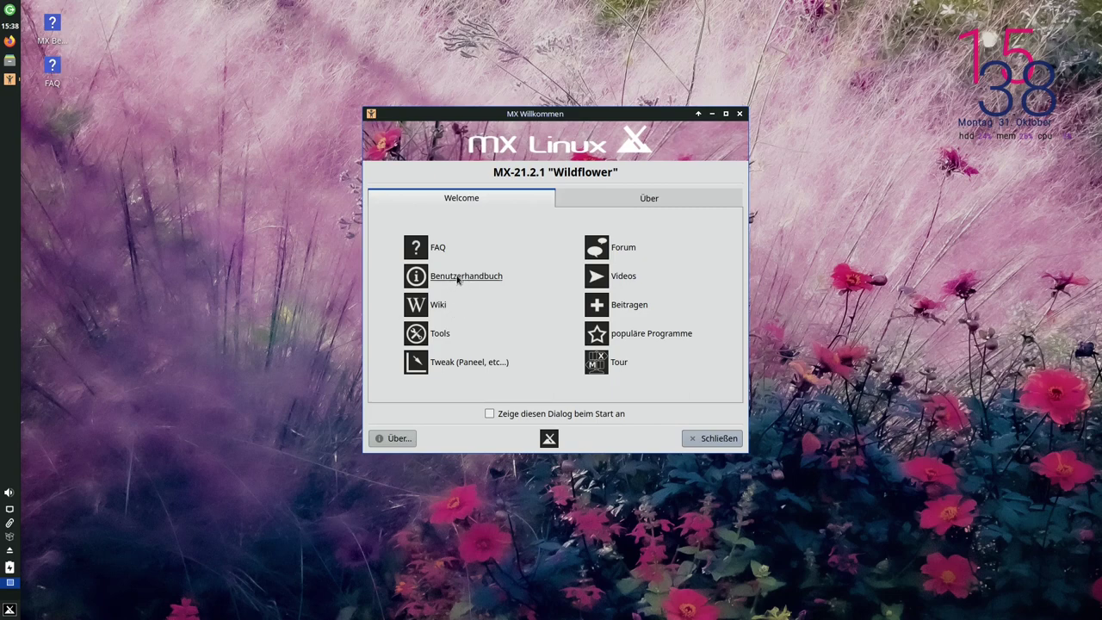
{"action": "double_click", "coordinate": [53, 29]}
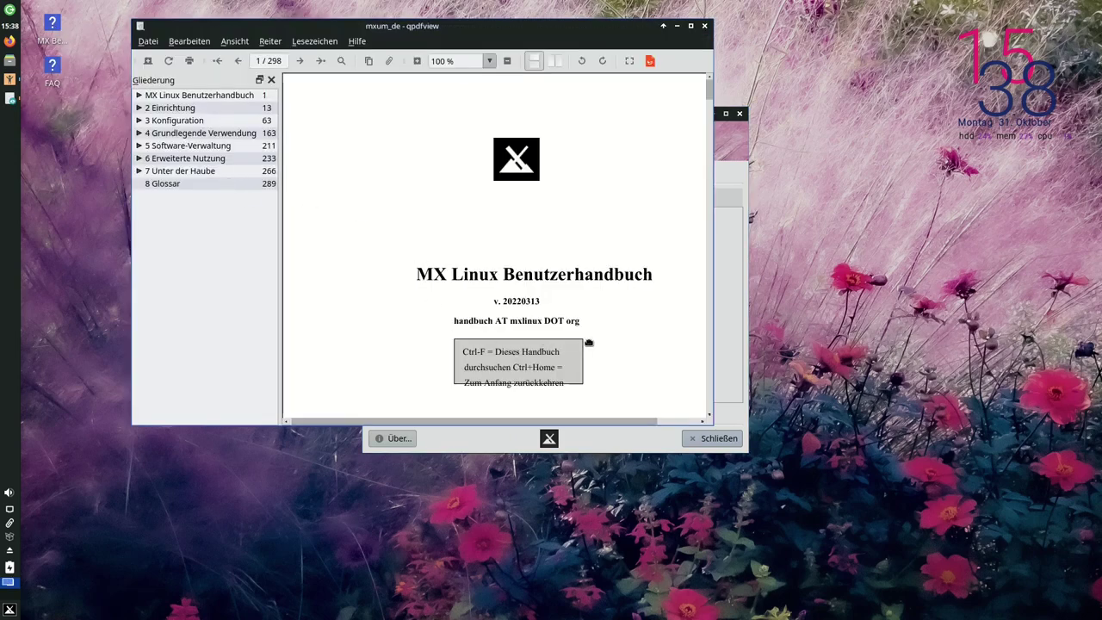
{"action": "scroll", "coordinate": [615, 344], "scroll_direction": "down", "scroll_amount": 8}
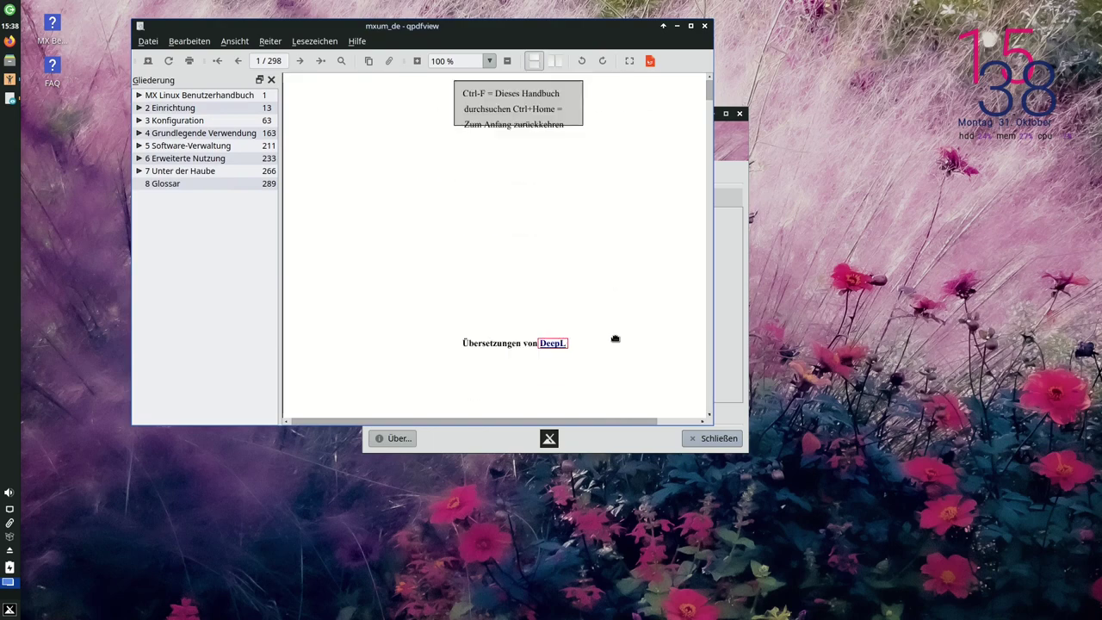
{"action": "scroll", "coordinate": [615, 344], "scroll_direction": "down", "scroll_amount": 10}
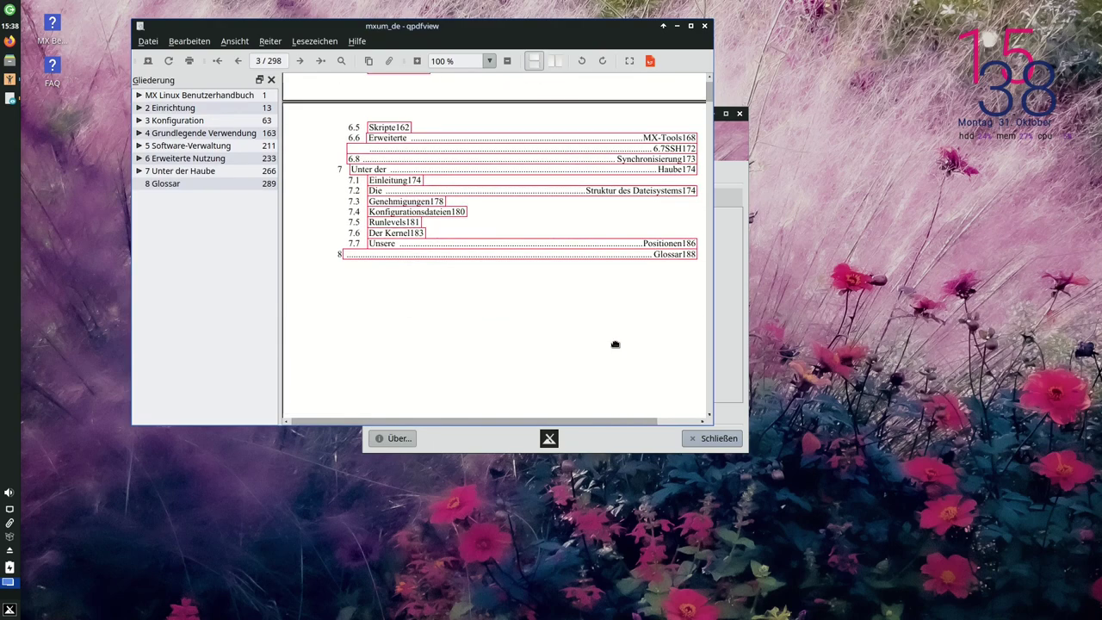
{"action": "scroll", "coordinate": [593, 340], "scroll_direction": "down", "scroll_amount": 10}
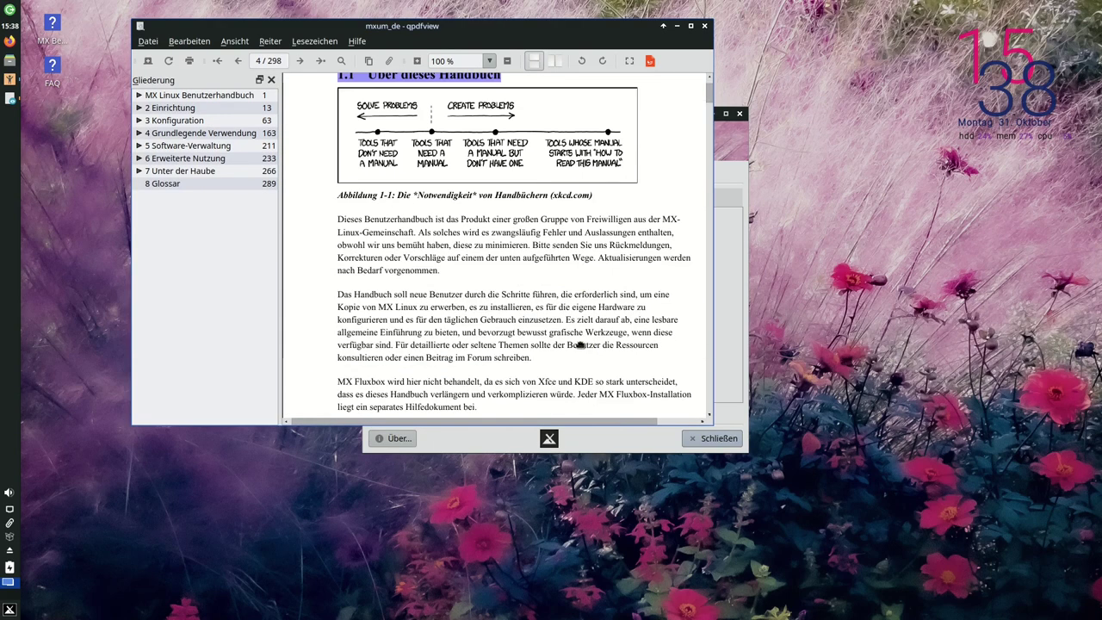
{"action": "scroll", "coordinate": [517, 348], "scroll_direction": "down", "scroll_amount": 8}
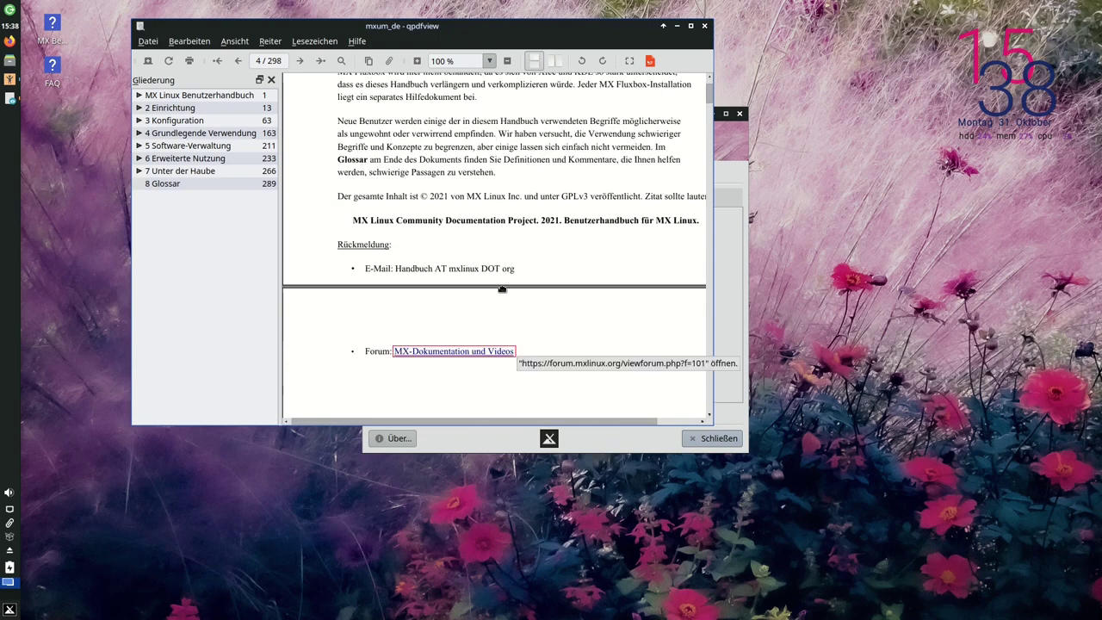
{"action": "scroll", "coordinate": [499, 293], "scroll_direction": "down", "scroll_amount": 3}
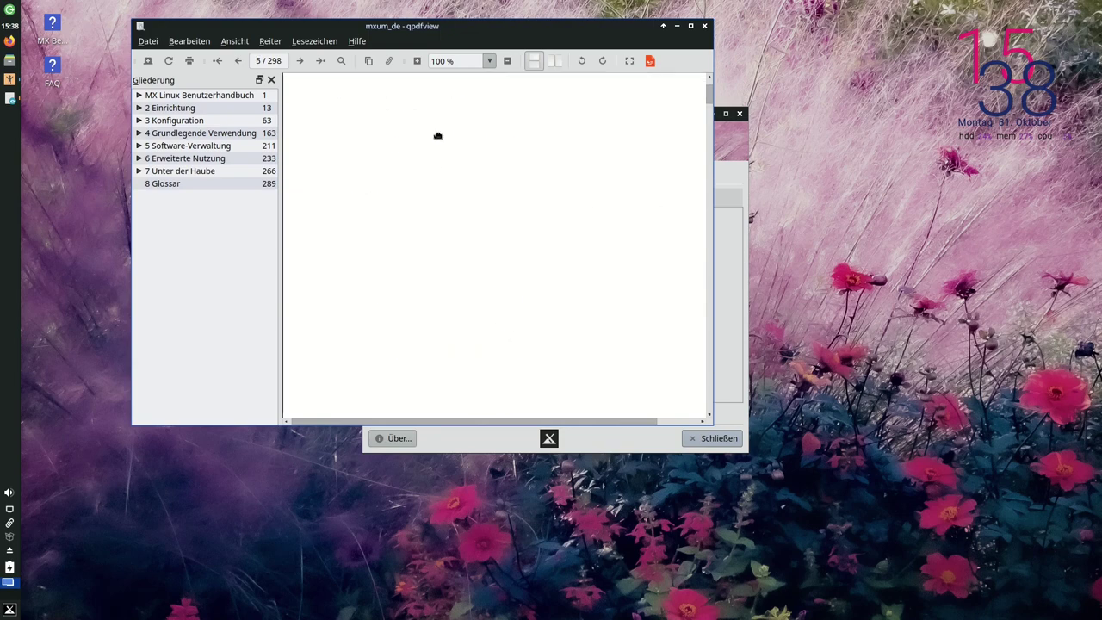
{"action": "scroll", "coordinate": [553, 205], "scroll_direction": "up", "scroll_amount": 15}
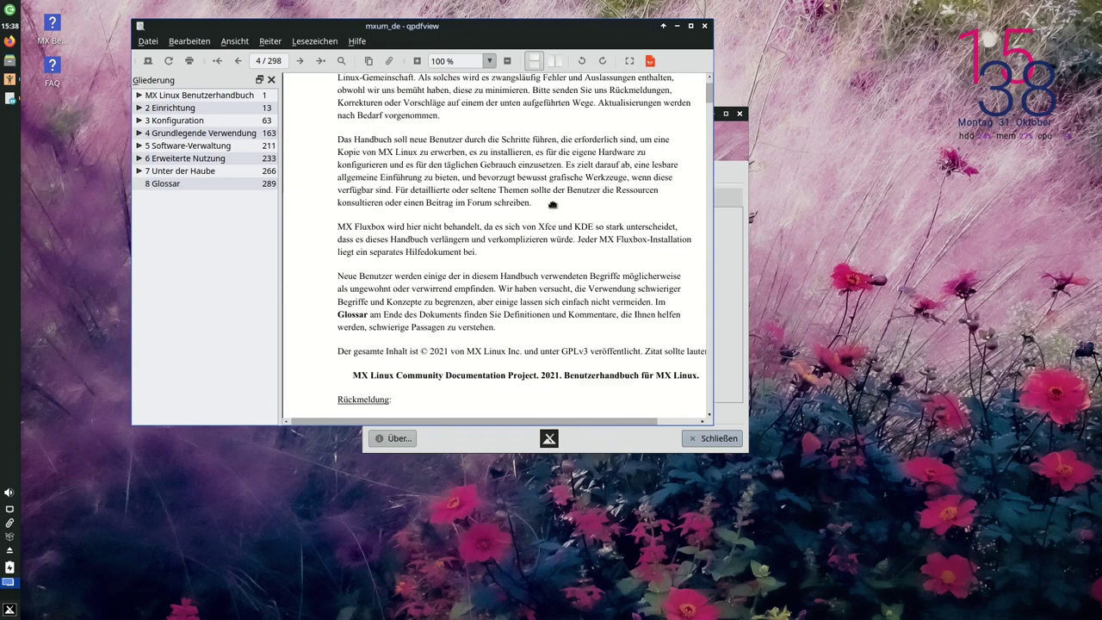
{"action": "scroll", "coordinate": [553, 205], "scroll_direction": "up", "scroll_amount": 15}
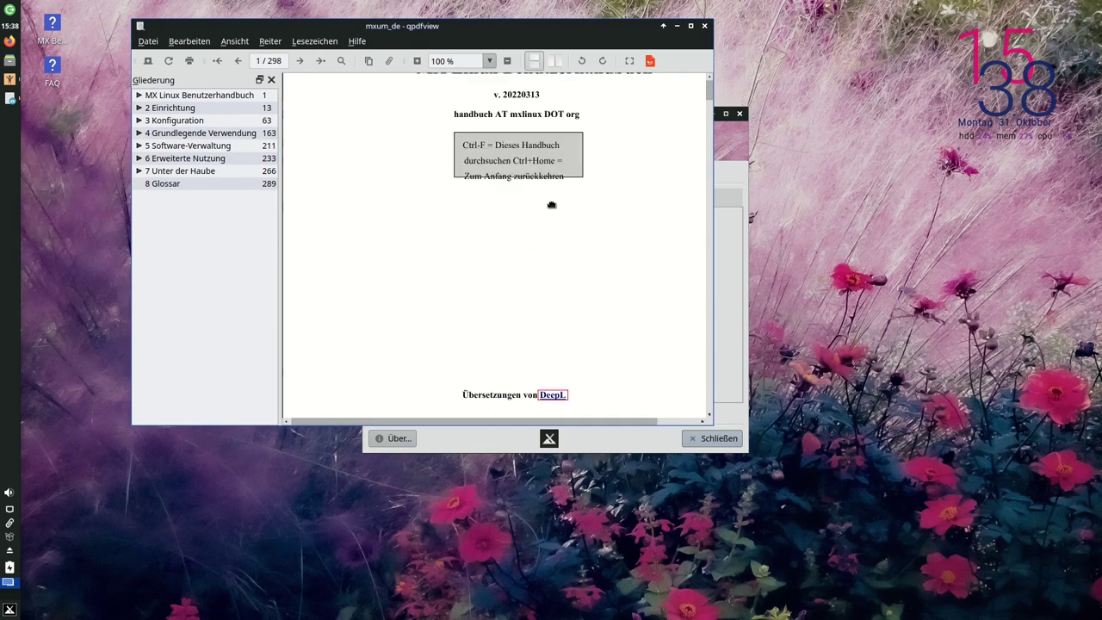
{"action": "scroll", "coordinate": [551, 205], "scroll_direction": "down", "scroll_amount": 1}
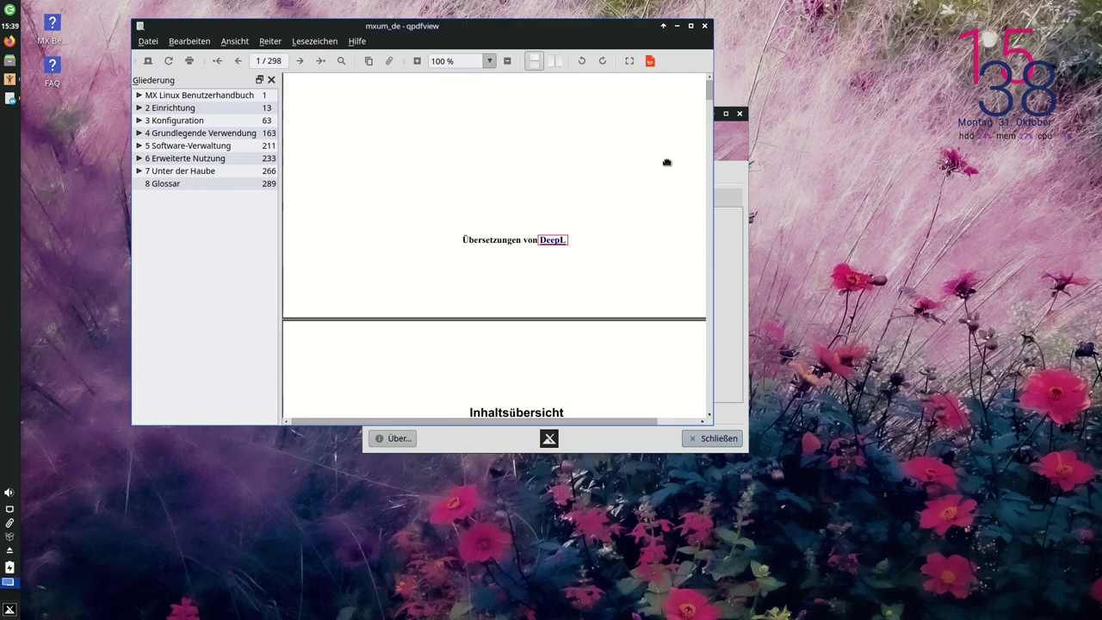
{"action": "scroll", "coordinate": [632, 200], "scroll_direction": "down", "scroll_amount": 5}
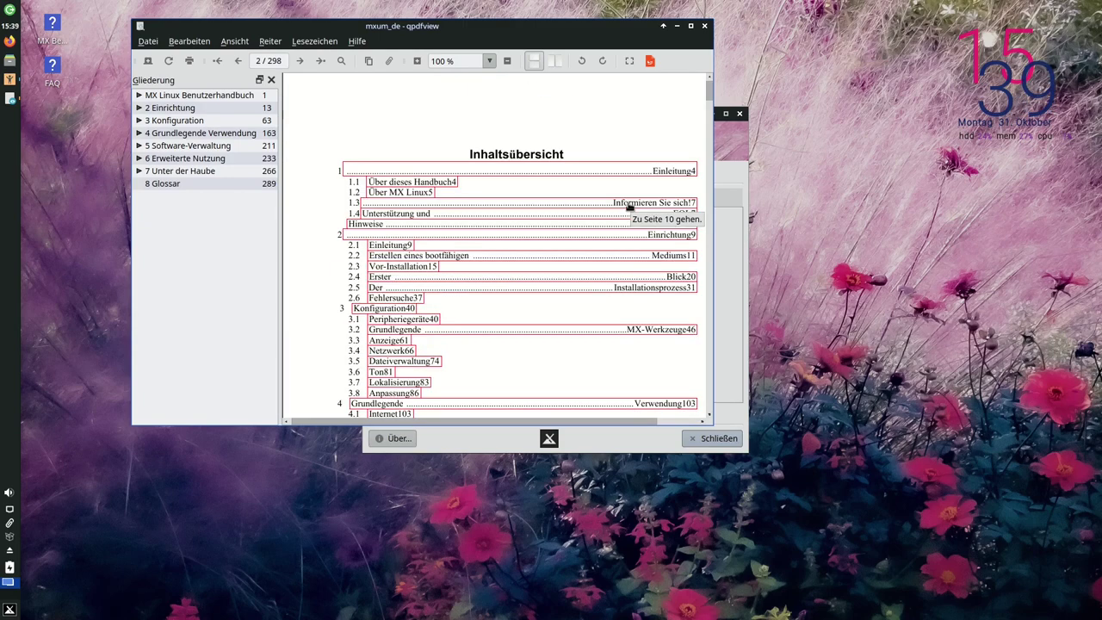
{"action": "left_click", "coordinate": [706, 29]}
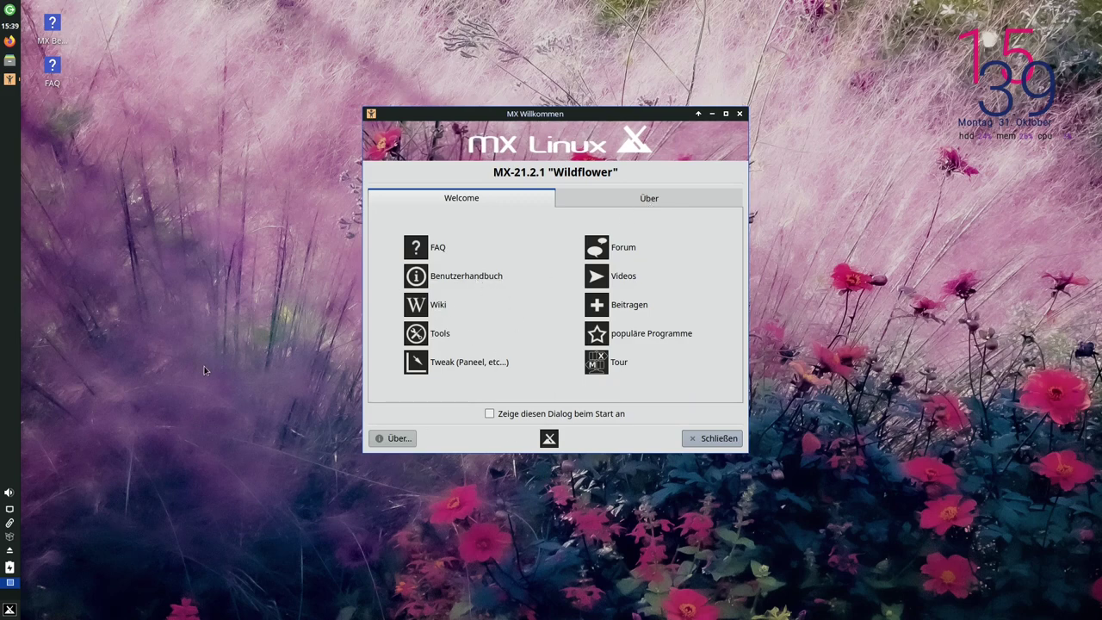
{"action": "left_click", "coordinate": [437, 308]}
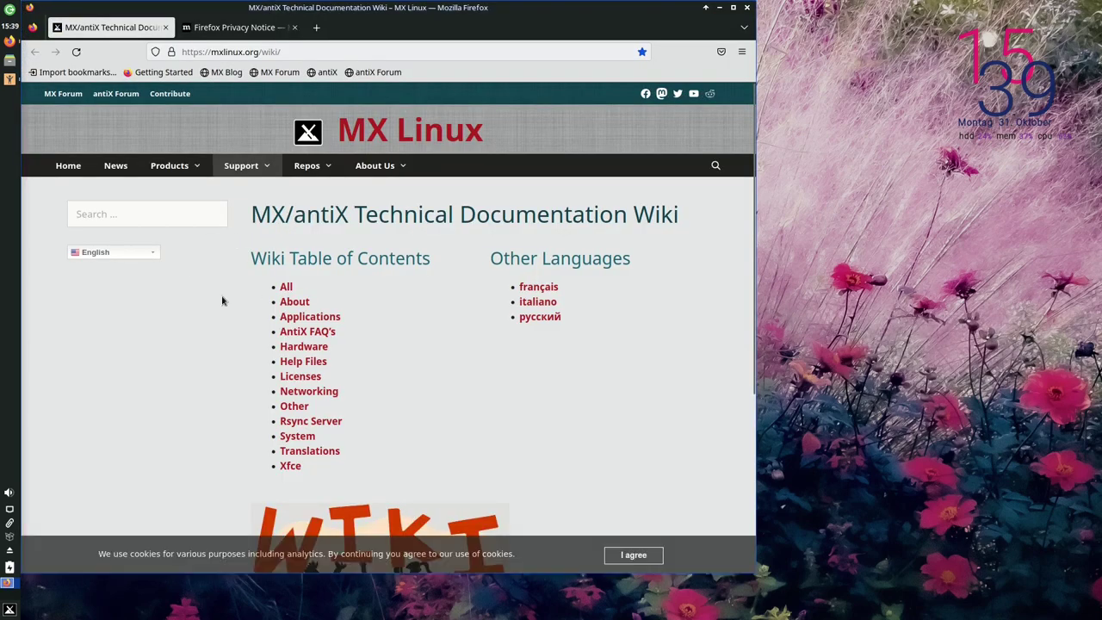
{"action": "left_click", "coordinate": [130, 255]}
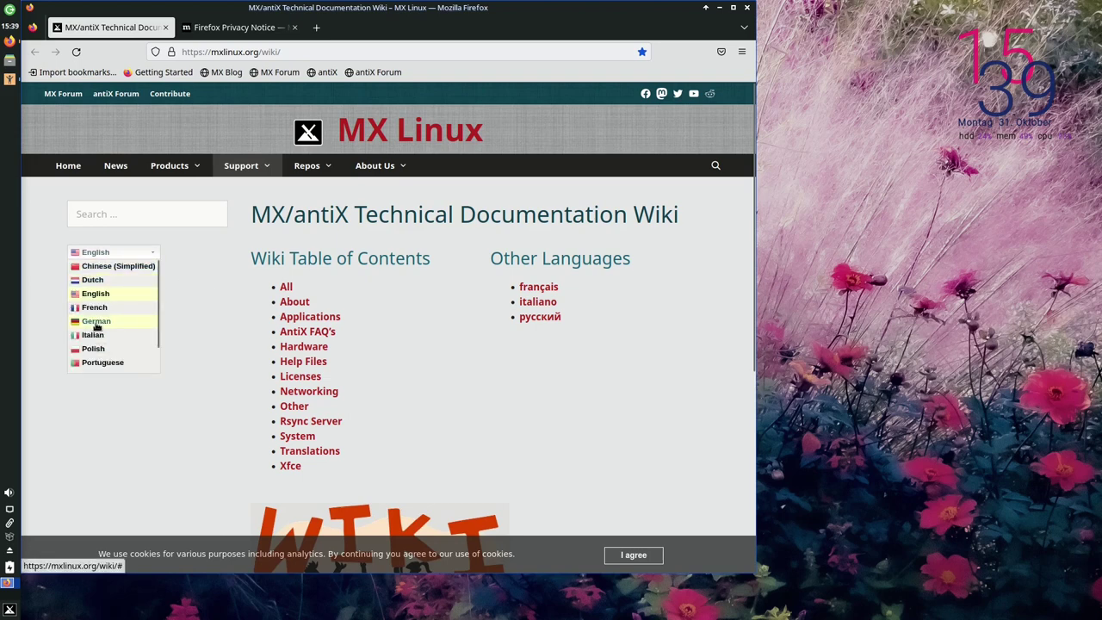
{"action": "left_click", "coordinate": [96, 321]}
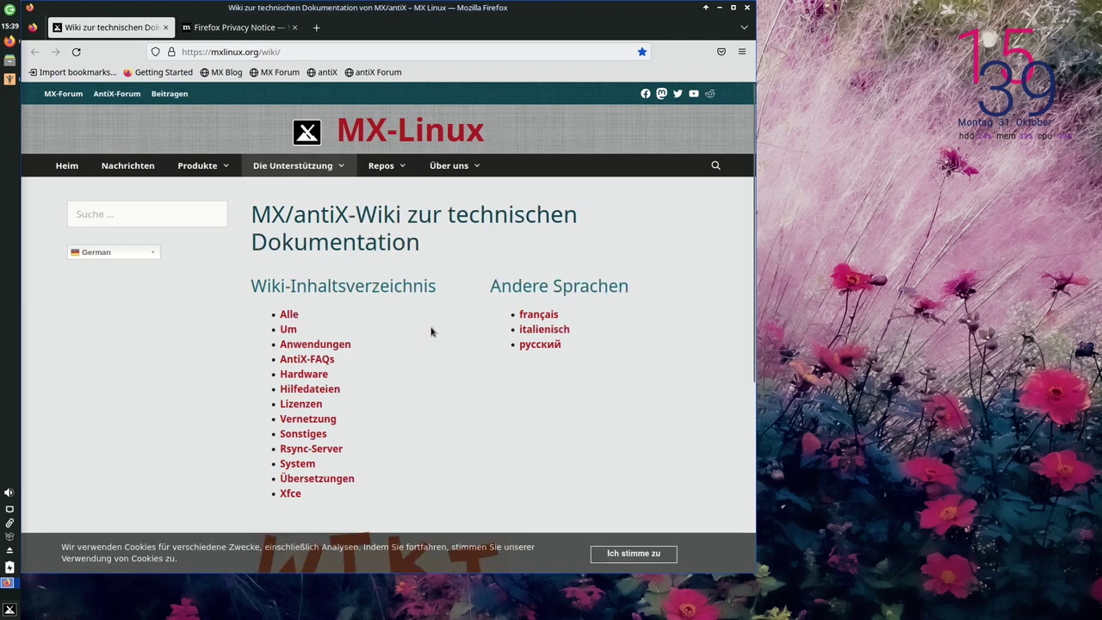
{"action": "scroll", "coordinate": [409, 332], "scroll_direction": "down", "scroll_amount": 4}
{"action": "scroll", "coordinate": [139, 226], "scroll_direction": "up", "scroll_amount": 4}
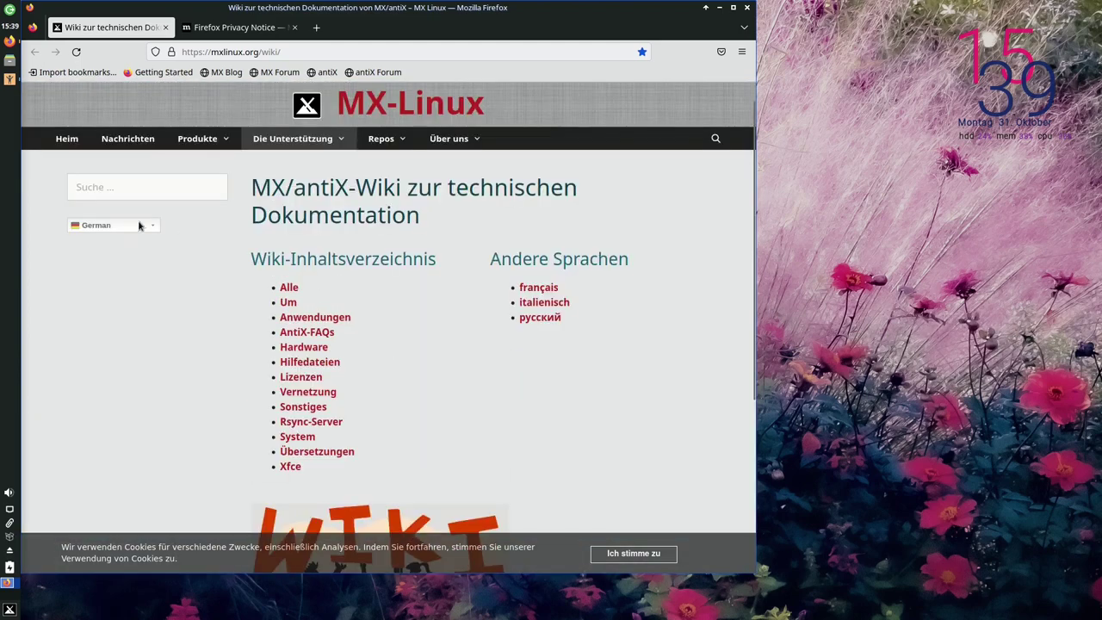
{"action": "scroll", "coordinate": [456, 380], "scroll_direction": "down", "scroll_amount": 3}
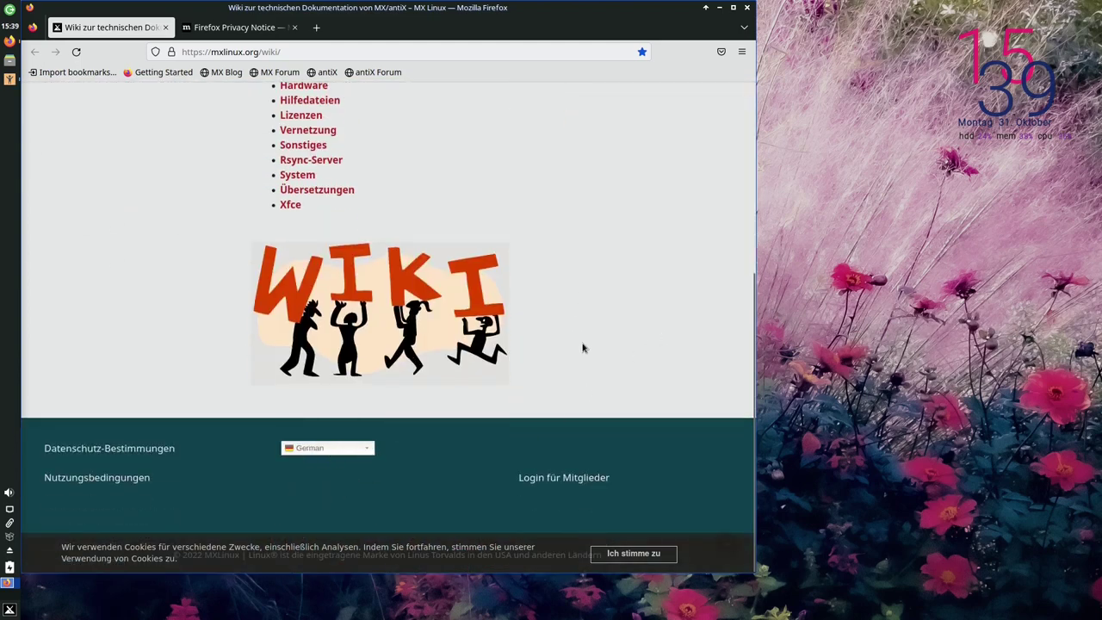
{"action": "scroll", "coordinate": [585, 350], "scroll_direction": "up", "scroll_amount": 1}
{"action": "scroll", "coordinate": [499, 344], "scroll_direction": "up", "scroll_amount": 3}
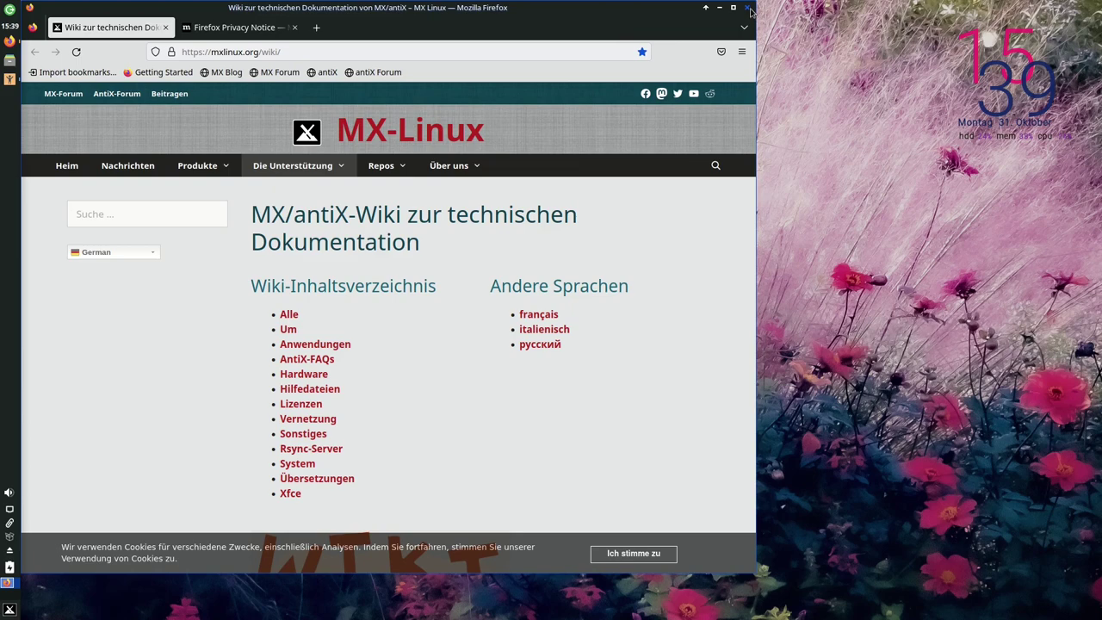
{"action": "left_click", "coordinate": [749, 9]}
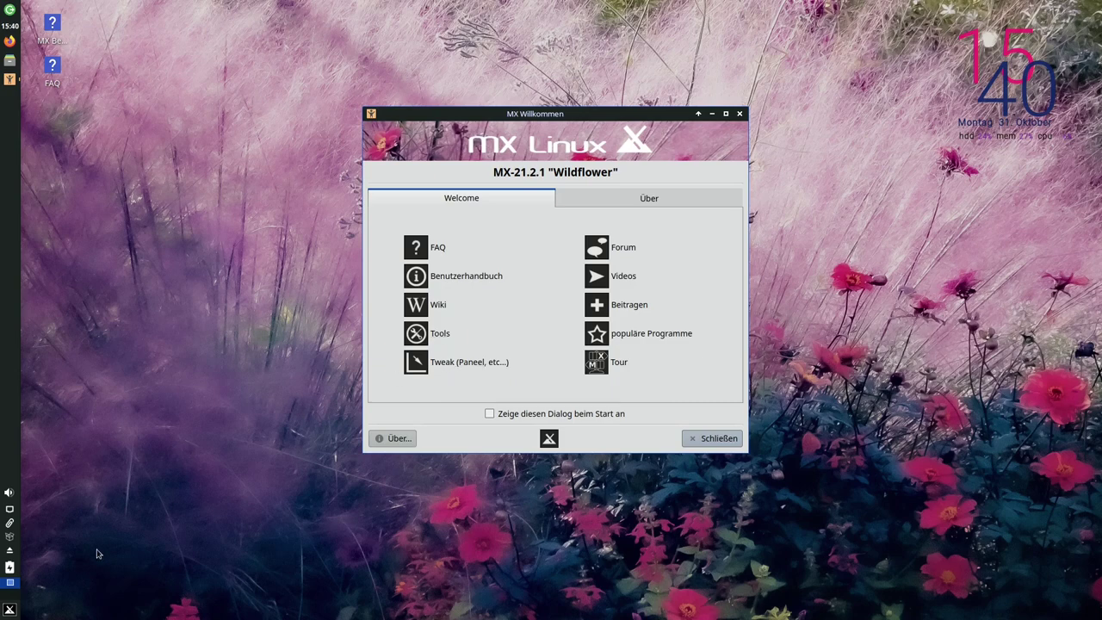
{"action": "left_click", "coordinate": [9, 609]}
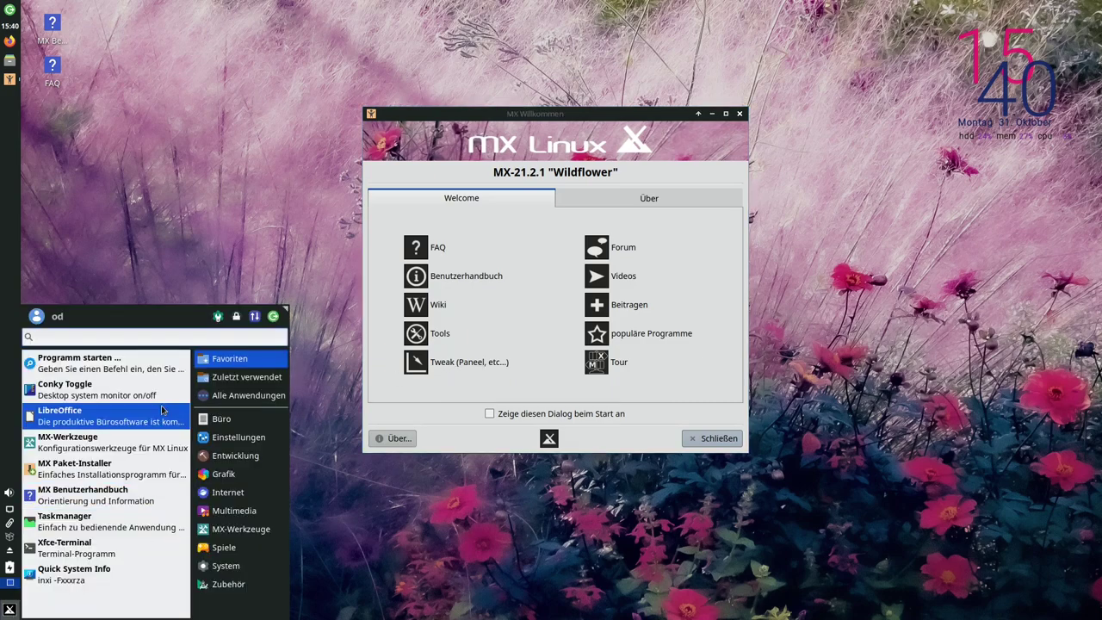
{"action": "left_click", "coordinate": [511, 388]}
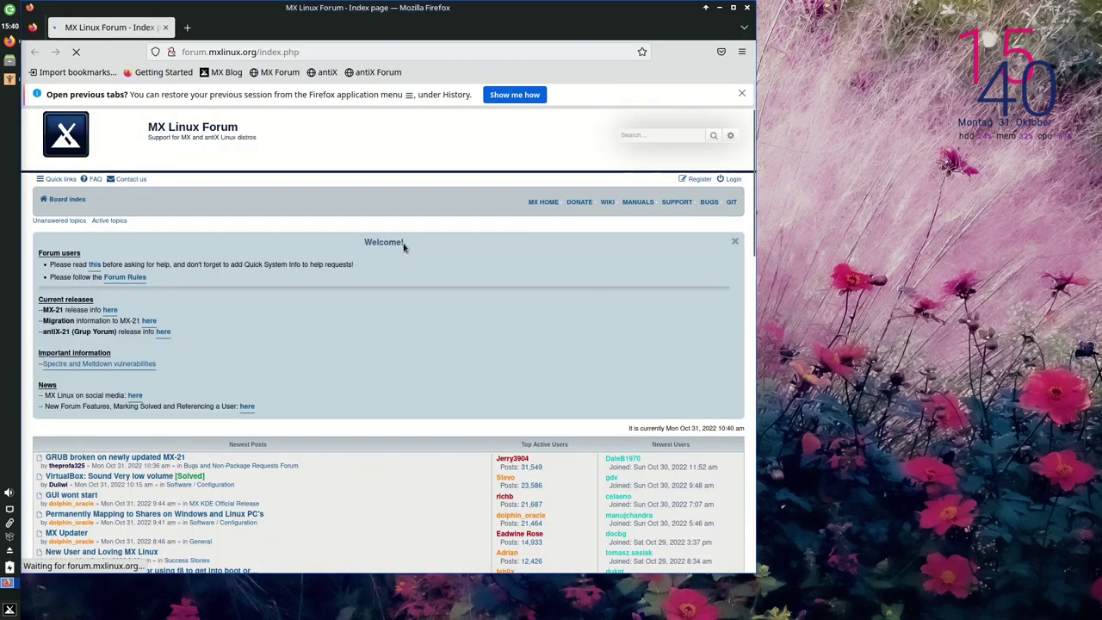
{"action": "left_click", "coordinate": [741, 93]}
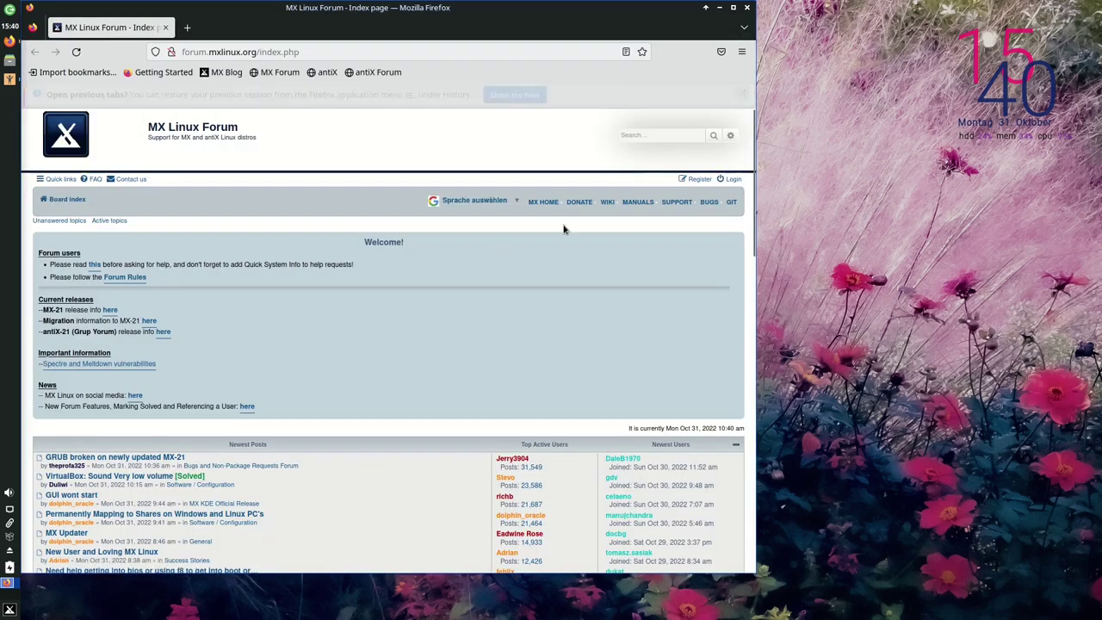
{"action": "left_click", "coordinate": [465, 177]}
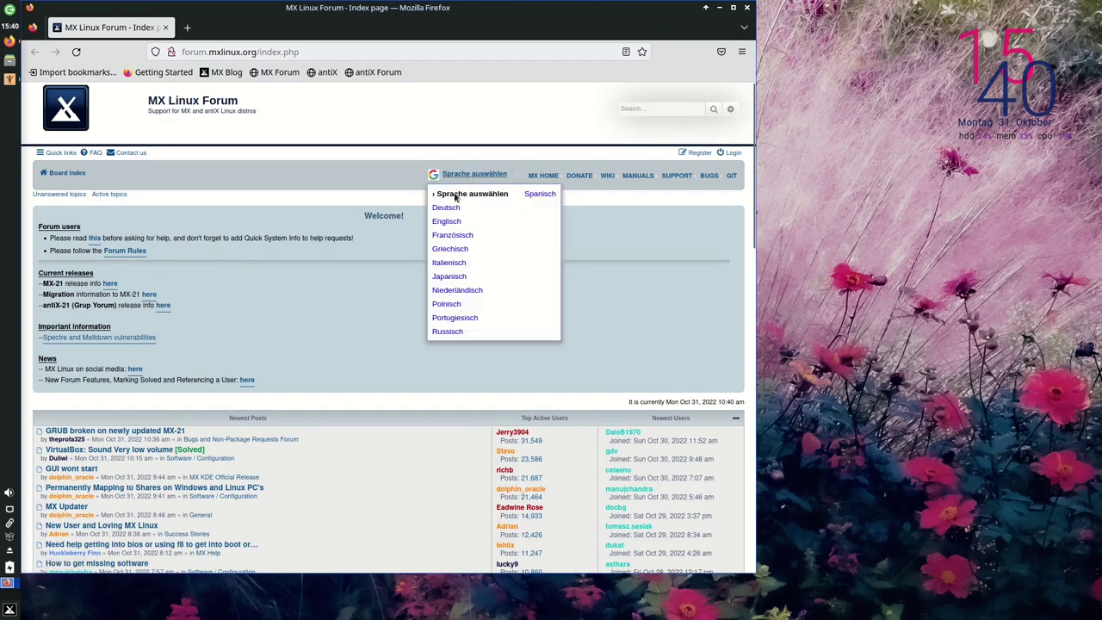
{"action": "left_click", "coordinate": [447, 209]}
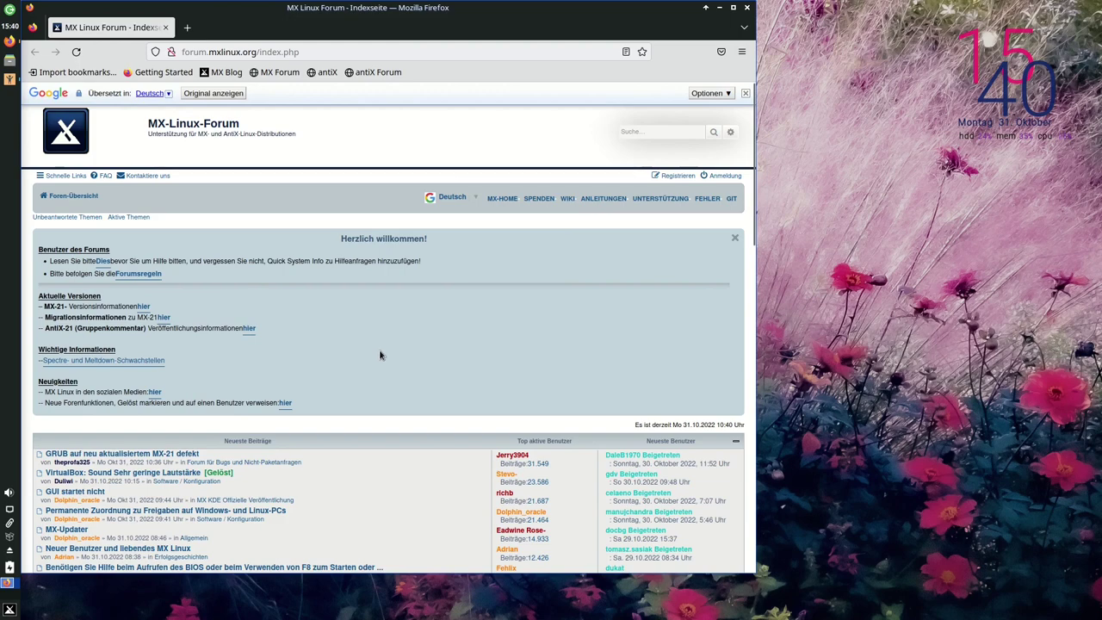
{"action": "scroll", "coordinate": [384, 361], "scroll_direction": "down", "scroll_amount": 3}
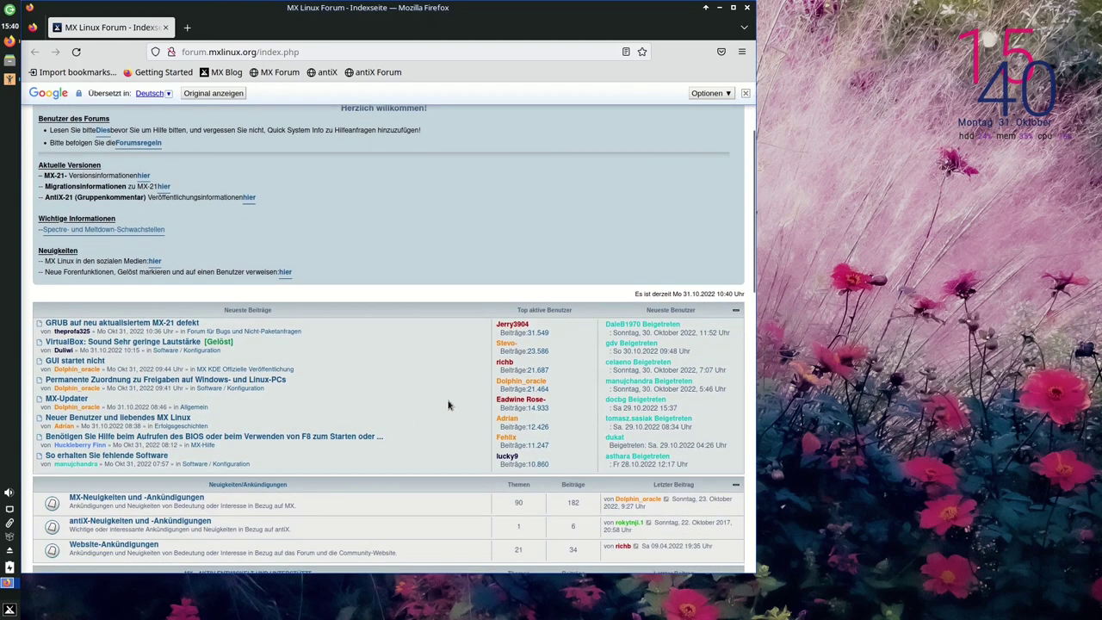
{"action": "scroll", "coordinate": [408, 385], "scroll_direction": "down", "scroll_amount": 2}
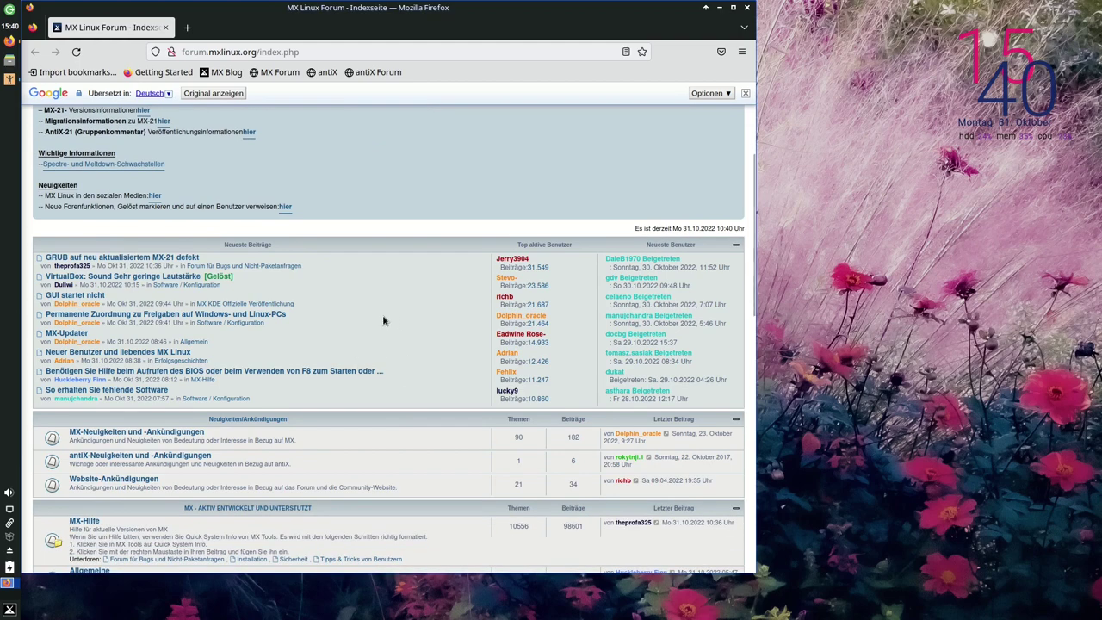
{"action": "scroll", "coordinate": [384, 321], "scroll_direction": "down", "scroll_amount": 3}
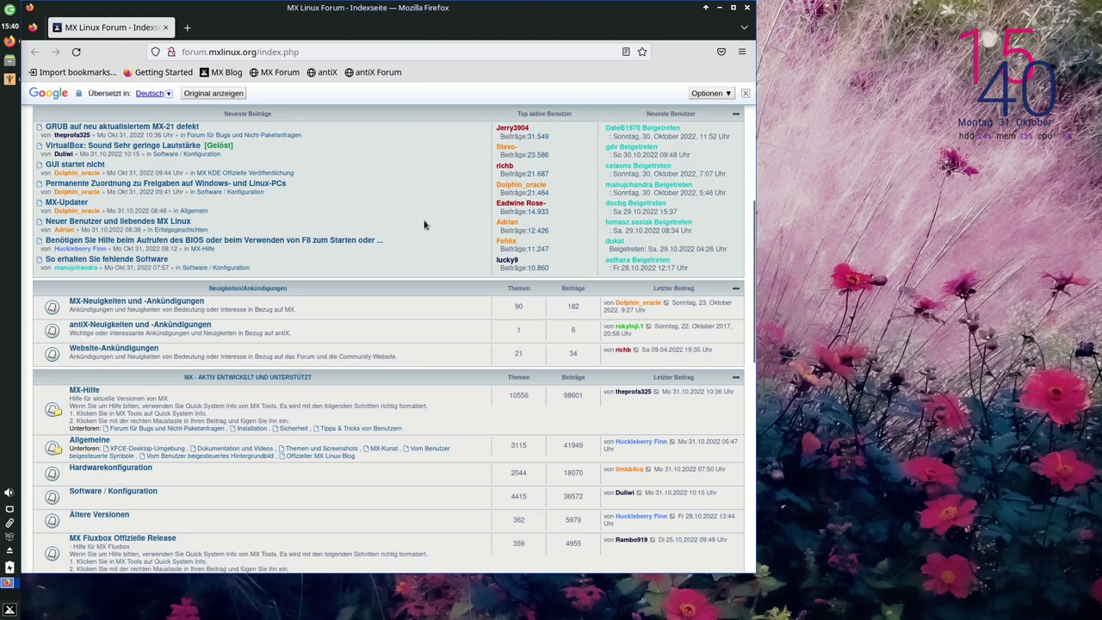
{"action": "scroll", "coordinate": [422, 235], "scroll_direction": "up", "scroll_amount": 6}
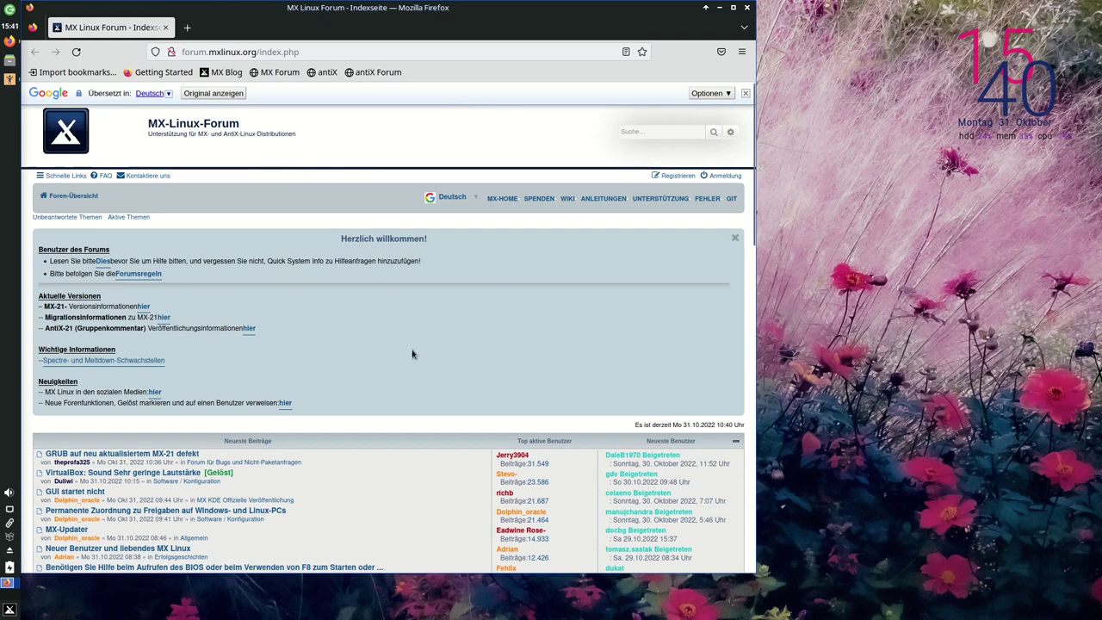
{"action": "scroll", "coordinate": [413, 344], "scroll_direction": "down", "scroll_amount": 3}
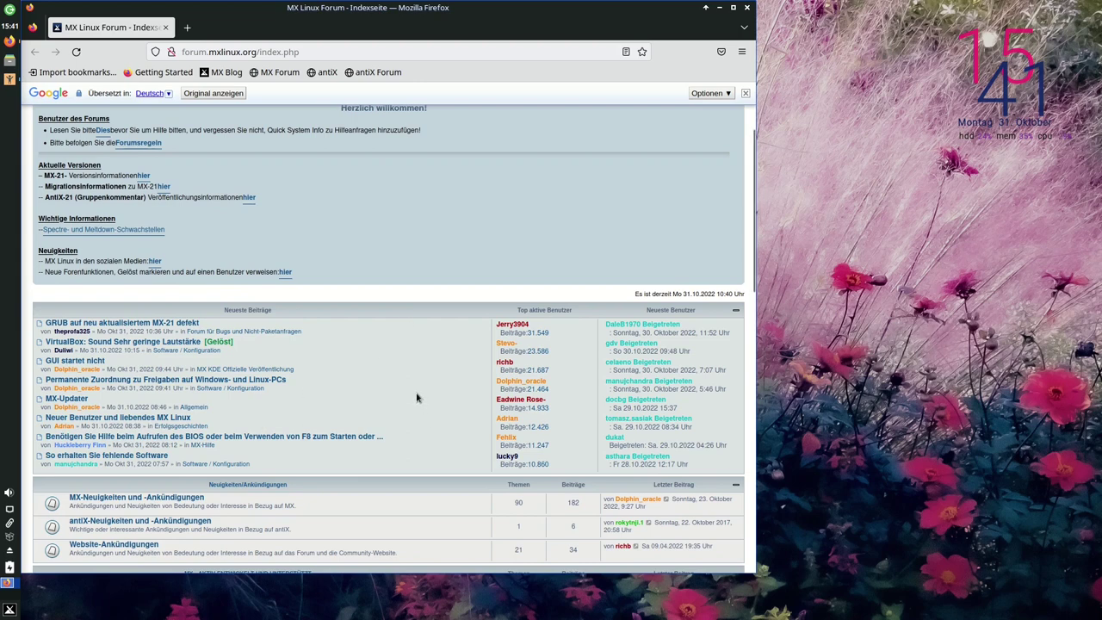
{"action": "scroll", "coordinate": [414, 410], "scroll_direction": "up", "scroll_amount": 3}
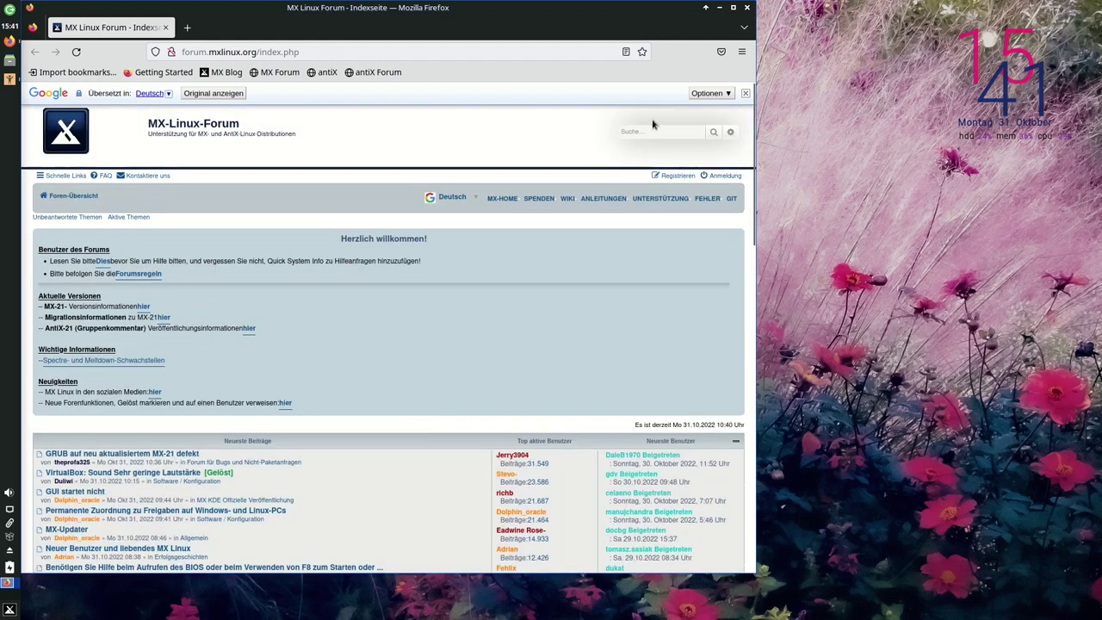
Close Firefox on the forum page, then close it again after viewing the Videos page
{"action": "left_click", "coordinate": [746, 9]}
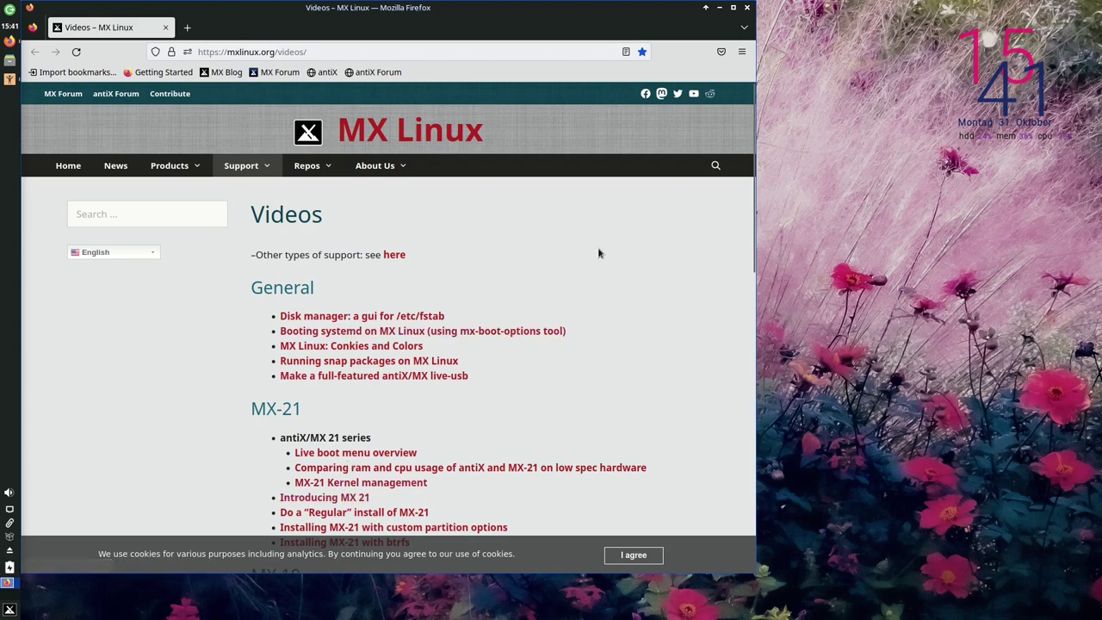
{"action": "left_click", "coordinate": [747, 8]}
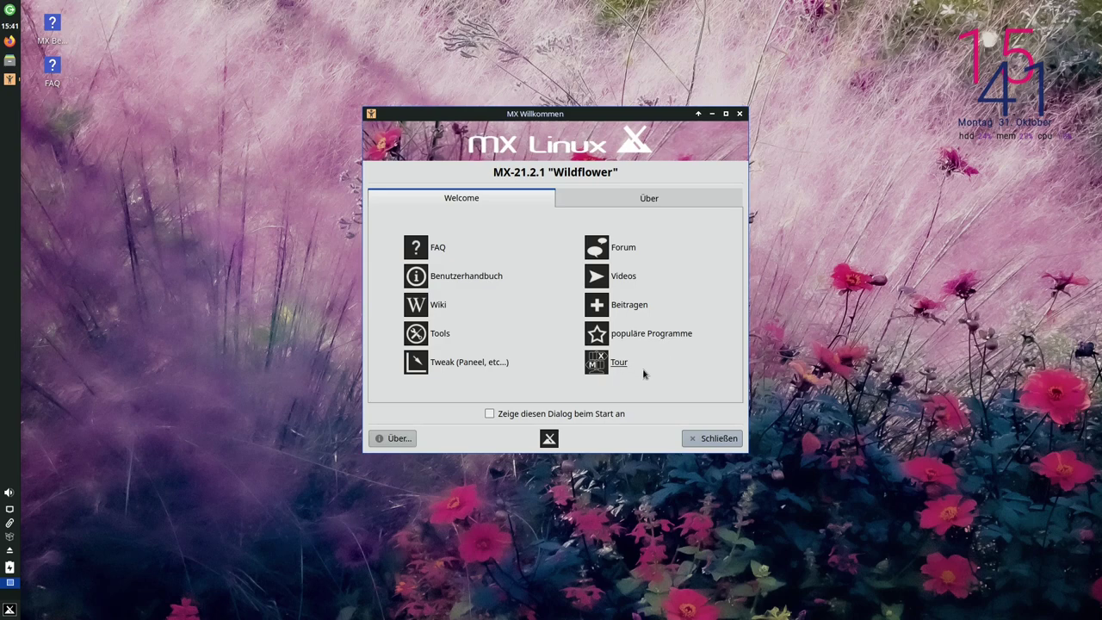
{"action": "left_click", "coordinate": [643, 372]}
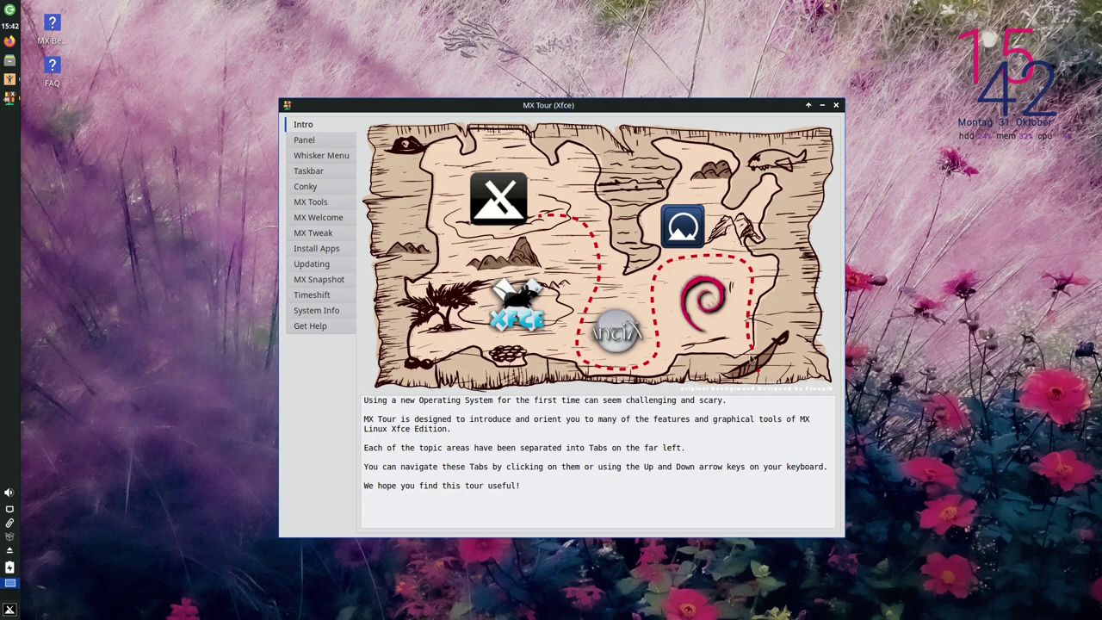
{"action": "left_click", "coordinate": [305, 141]}
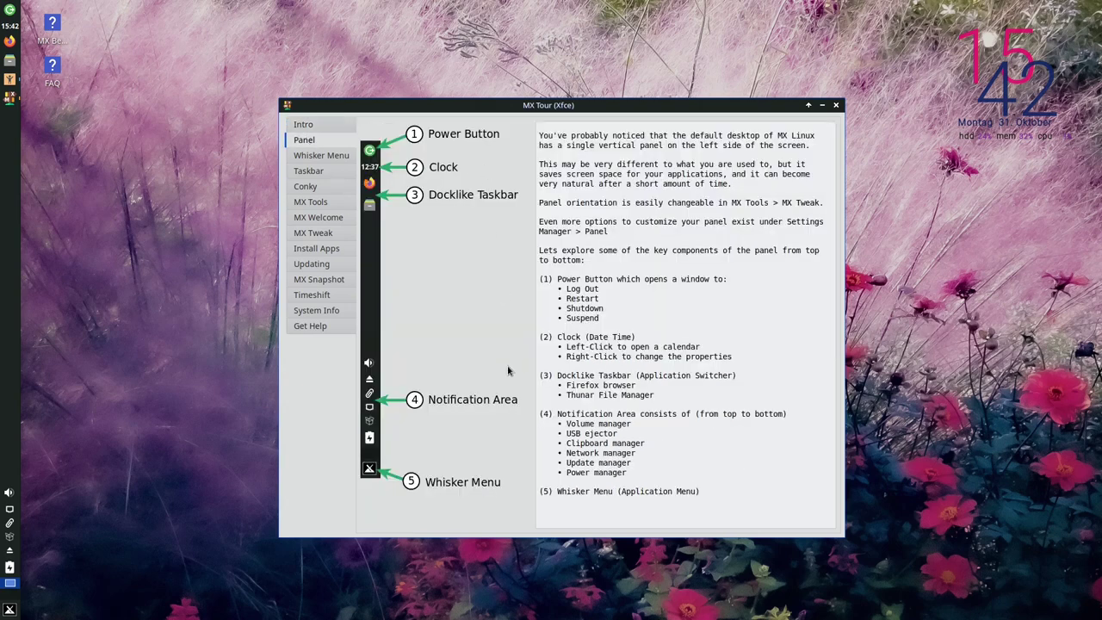
{"action": "left_click", "coordinate": [323, 156]}
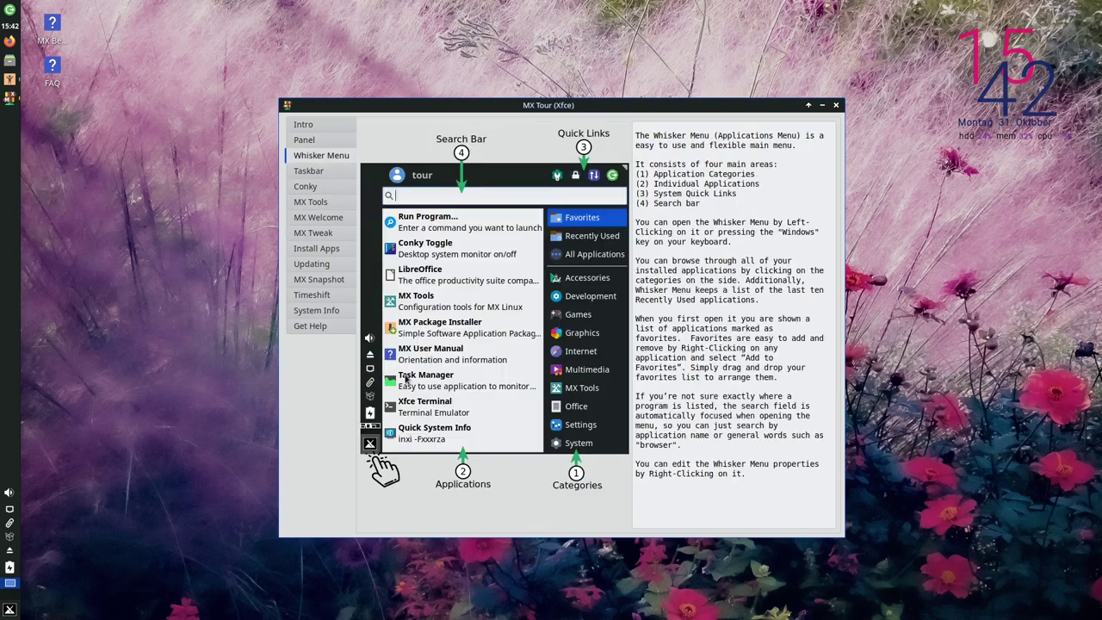
{"action": "left_click", "coordinate": [9, 608]}
{"action": "left_click", "coordinate": [9, 608]}
{"action": "left_click", "coordinate": [308, 172]}
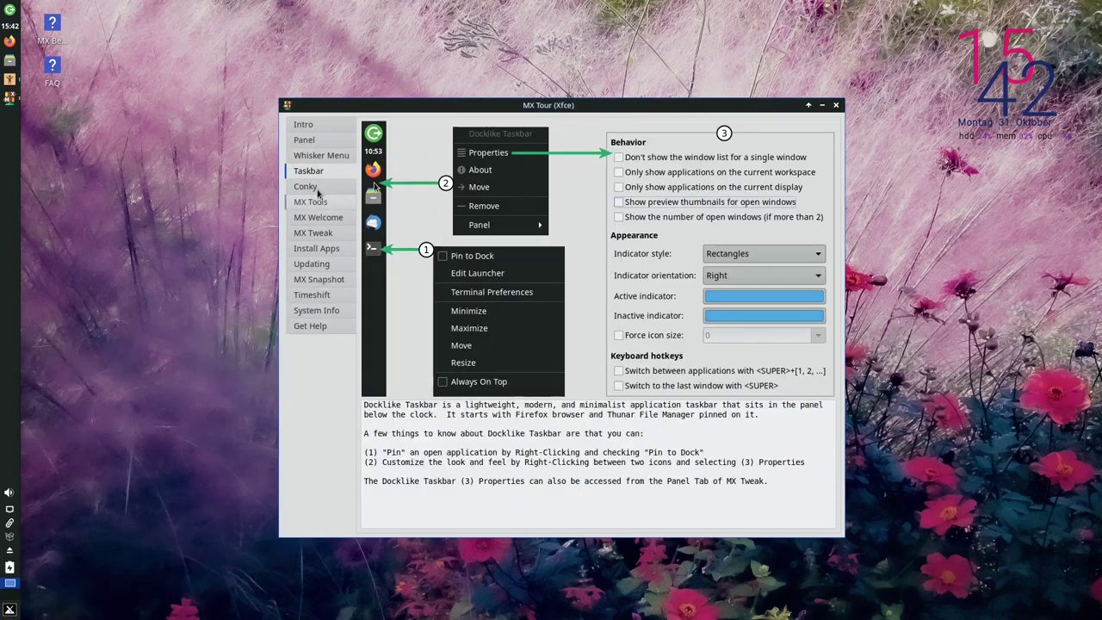
{"action": "left_click", "coordinate": [318, 188]}
{"action": "left_click", "coordinate": [305, 202]}
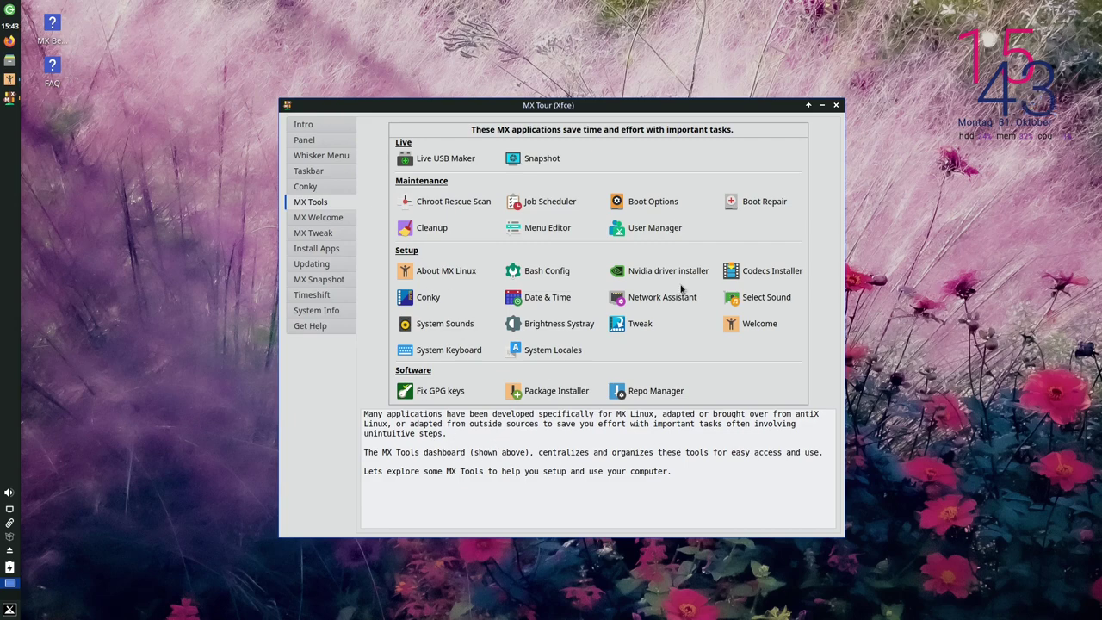
{"action": "left_click", "coordinate": [834, 104]}
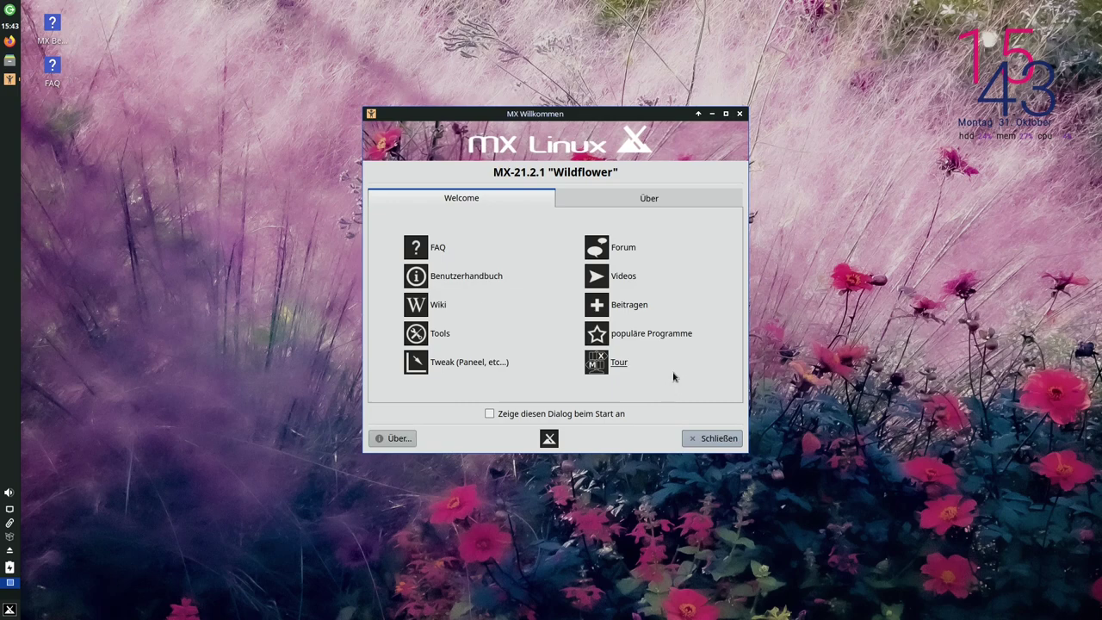
Close MX Welcome and launch MX Tweak by searching 'tweak' in the Whisker menu
{"action": "left_click", "coordinate": [713, 438]}
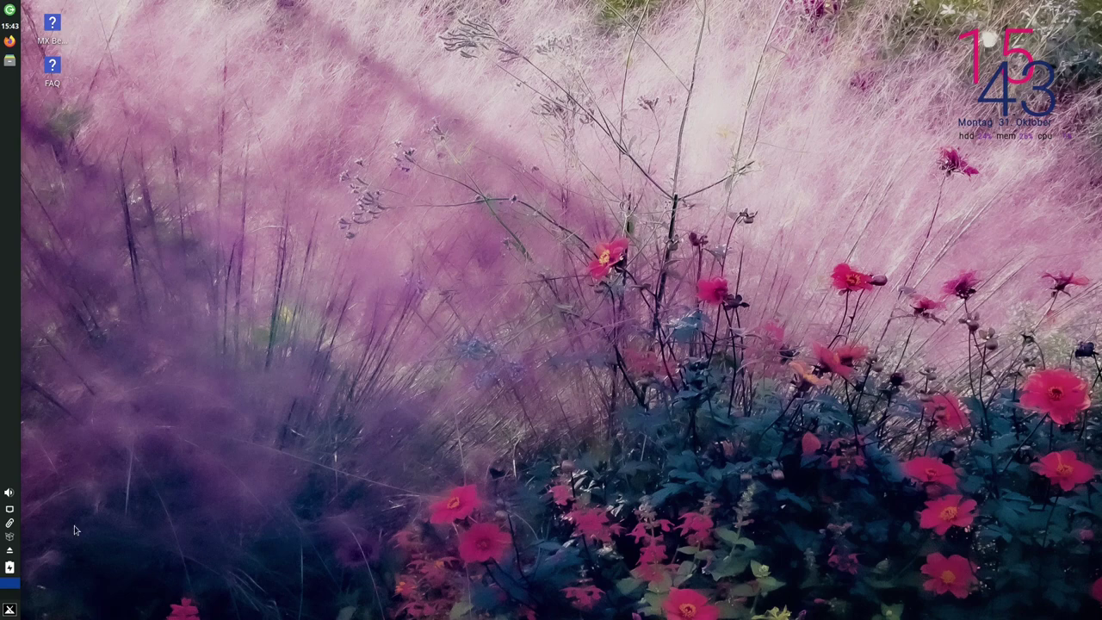
{"action": "left_click", "coordinate": [11, 610]}
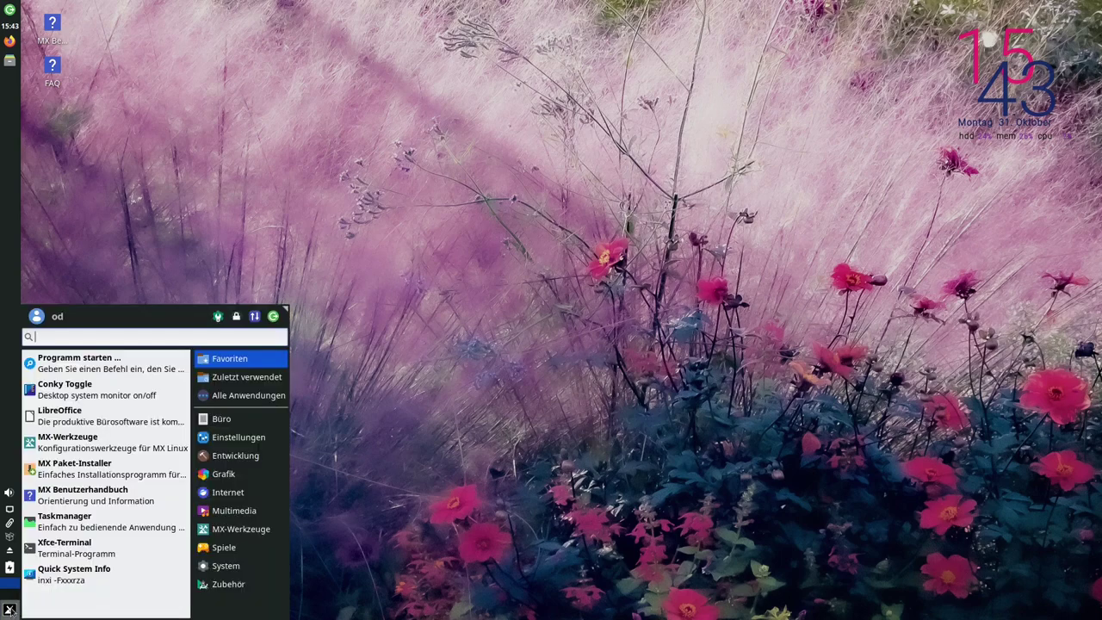
{"action": "type", "text": "tweak"}
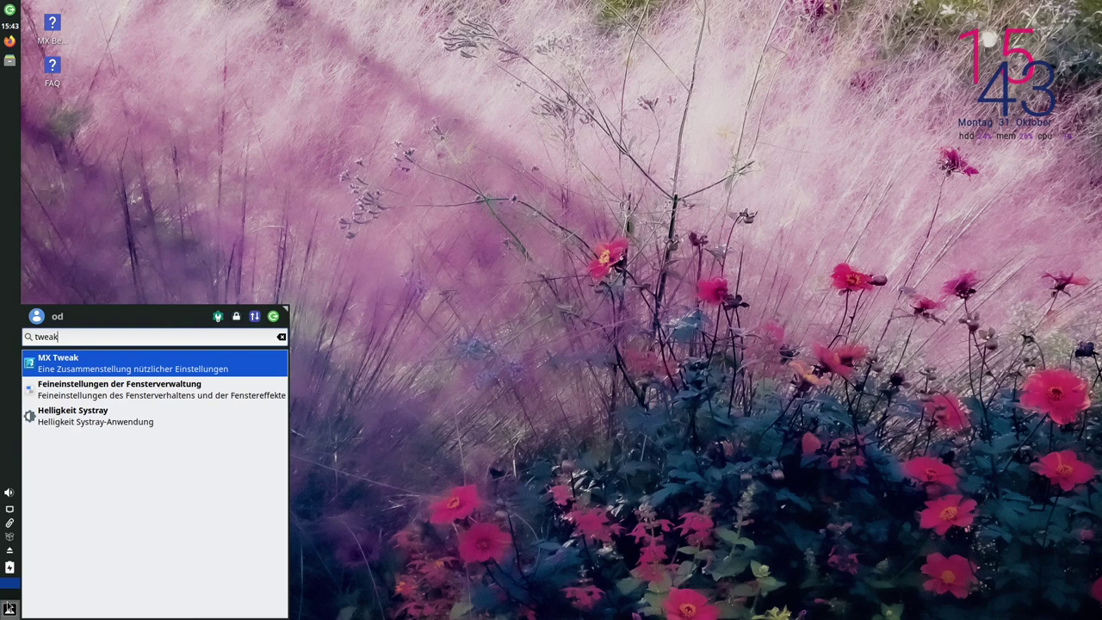
{"action": "key", "text": "Return"}
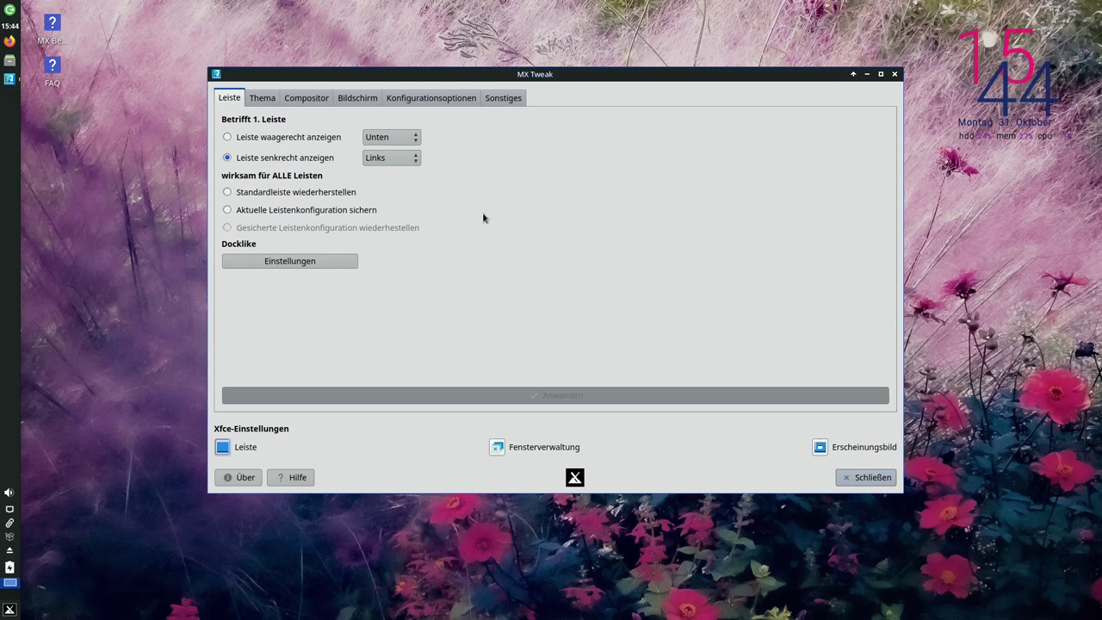
Select 'Leiste waagerecht anzeigen' (Unten) and apply it so the panel runs along the bottom
{"action": "left_click", "coordinate": [252, 141]}
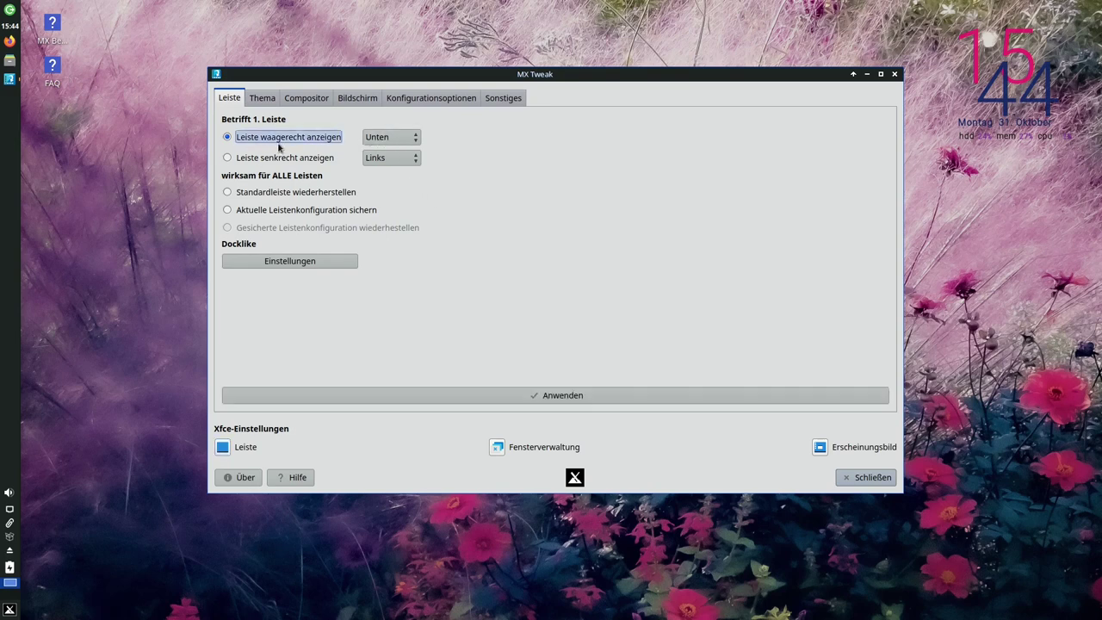
{"action": "left_click", "coordinate": [501, 394]}
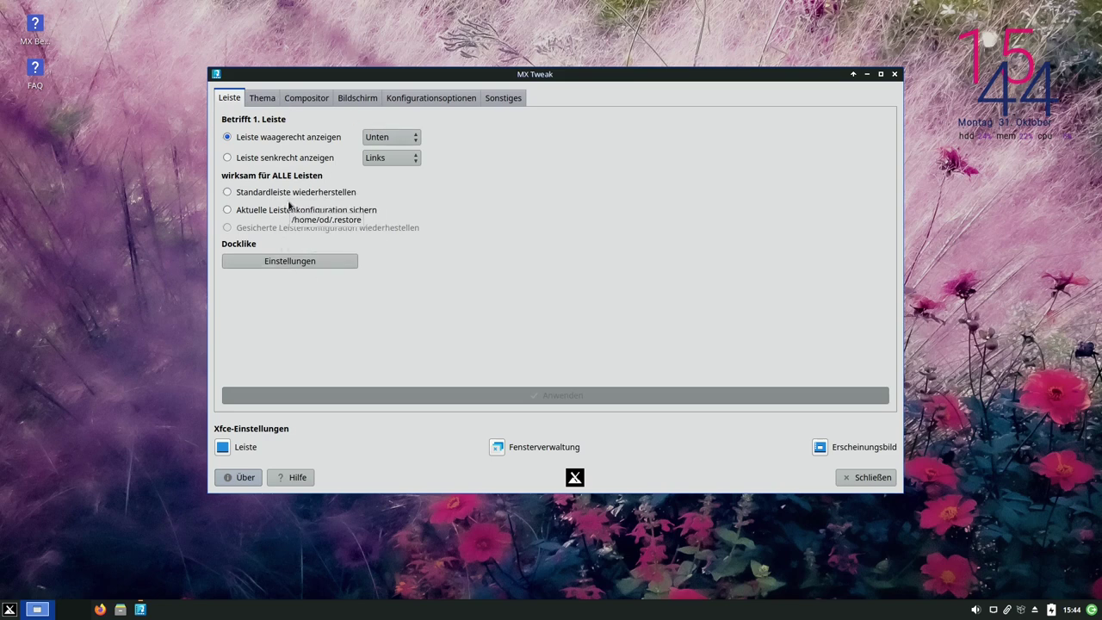
{"action": "right_click", "coordinate": [234, 610]}
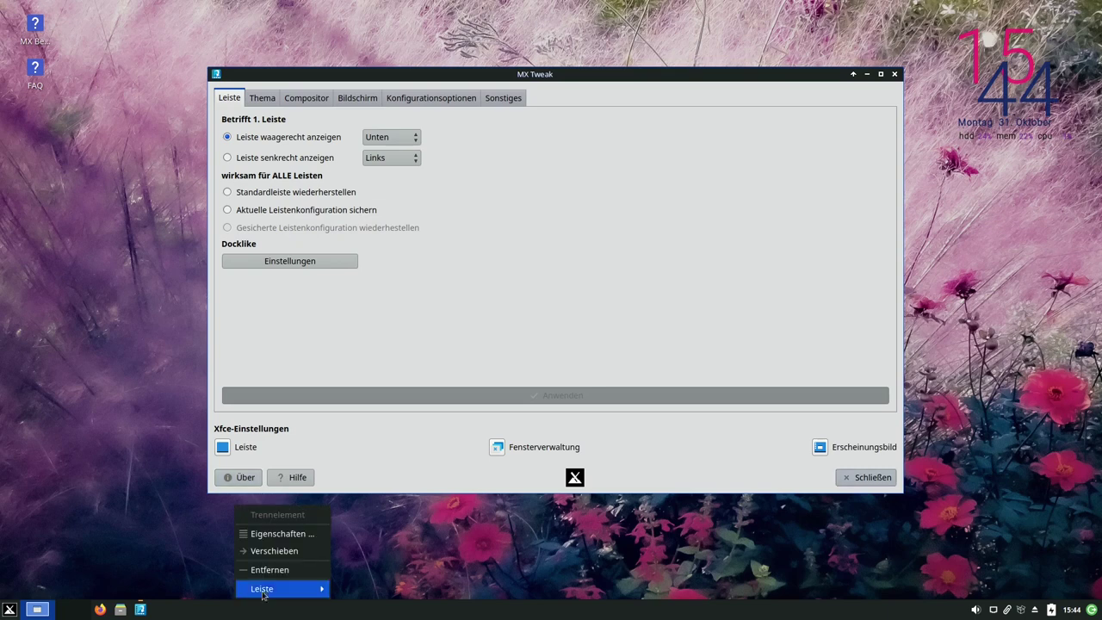
{"action": "left_click", "coordinate": [379, 535]}
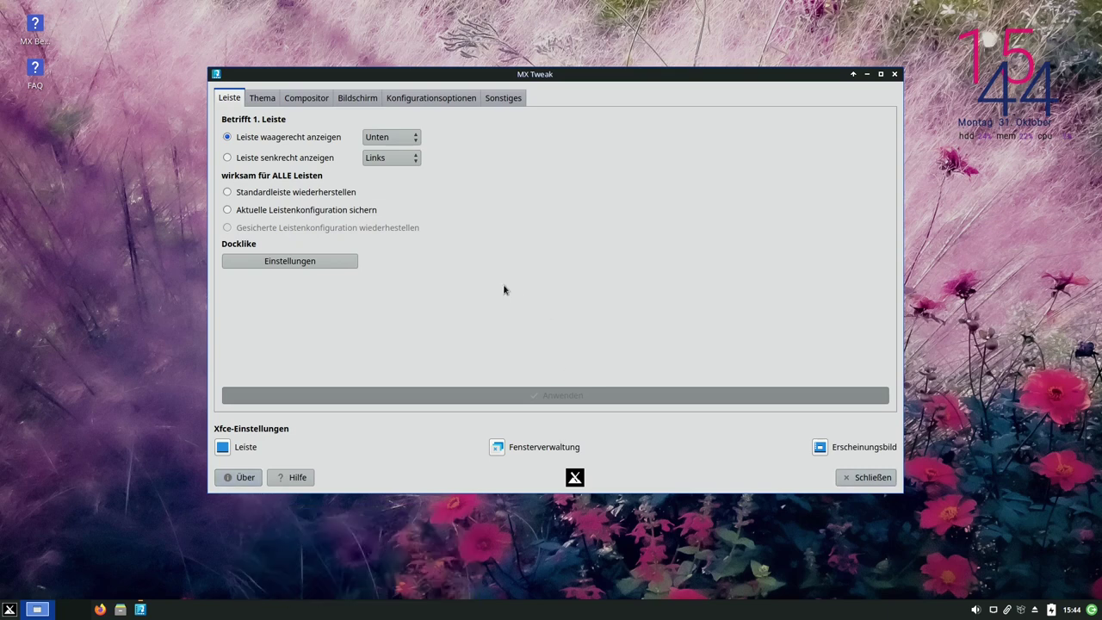
{"action": "left_click", "coordinate": [649, 165]}
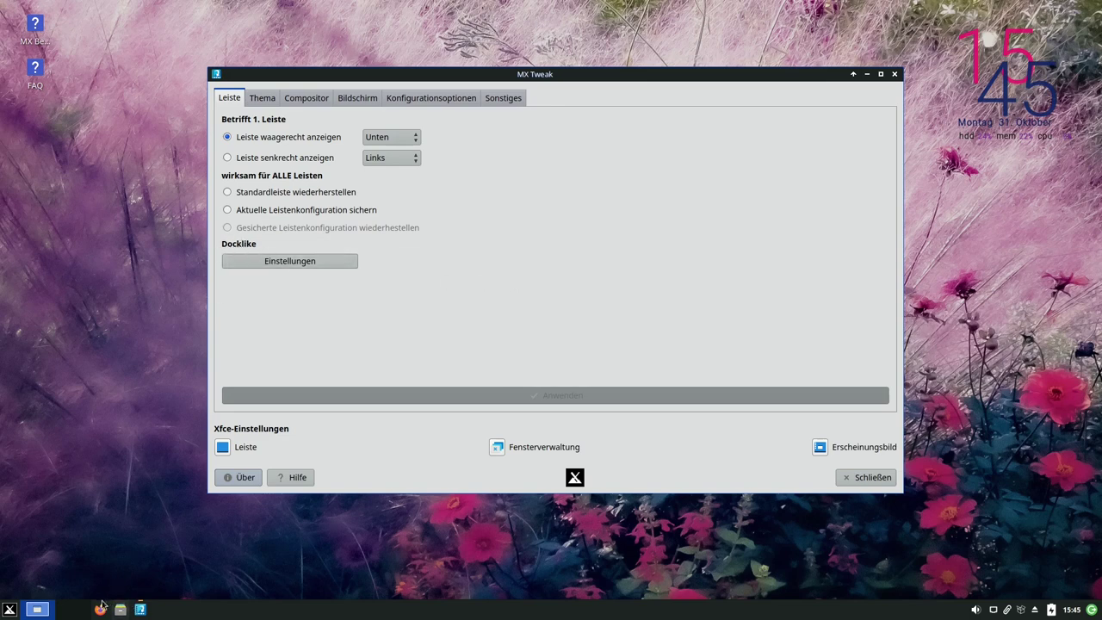
Add LibreOffice Writer from the Office applications menu to the panel
{"action": "mouse_move", "coordinate": [136, 606]}
{"action": "left_click", "coordinate": [9, 609]}
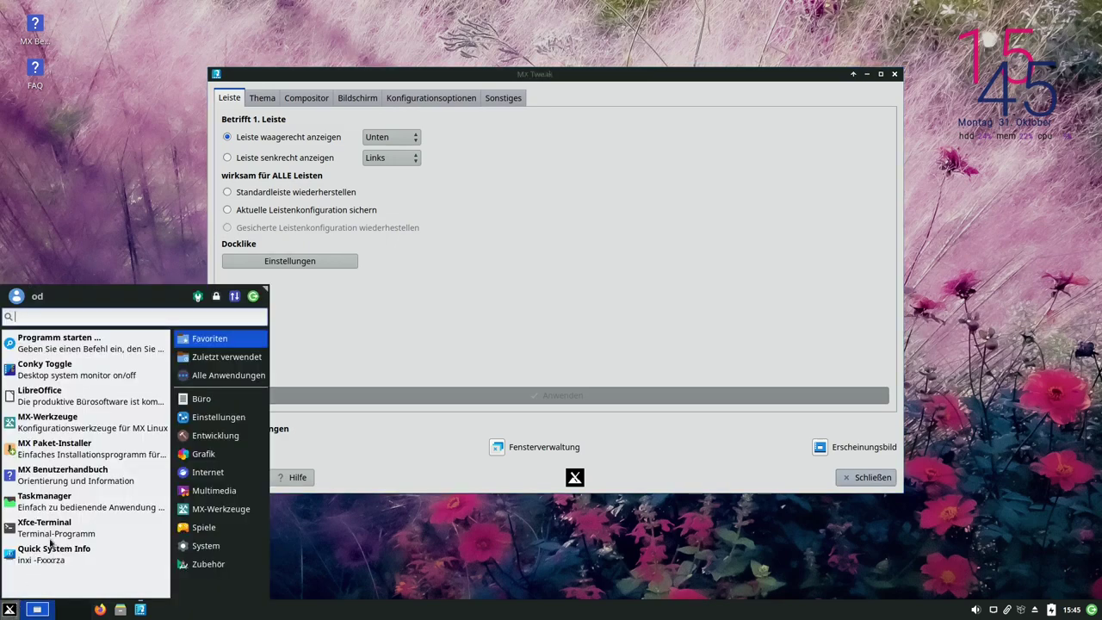
{"action": "left_click", "coordinate": [232, 417]}
{"action": "left_click", "coordinate": [236, 407]}
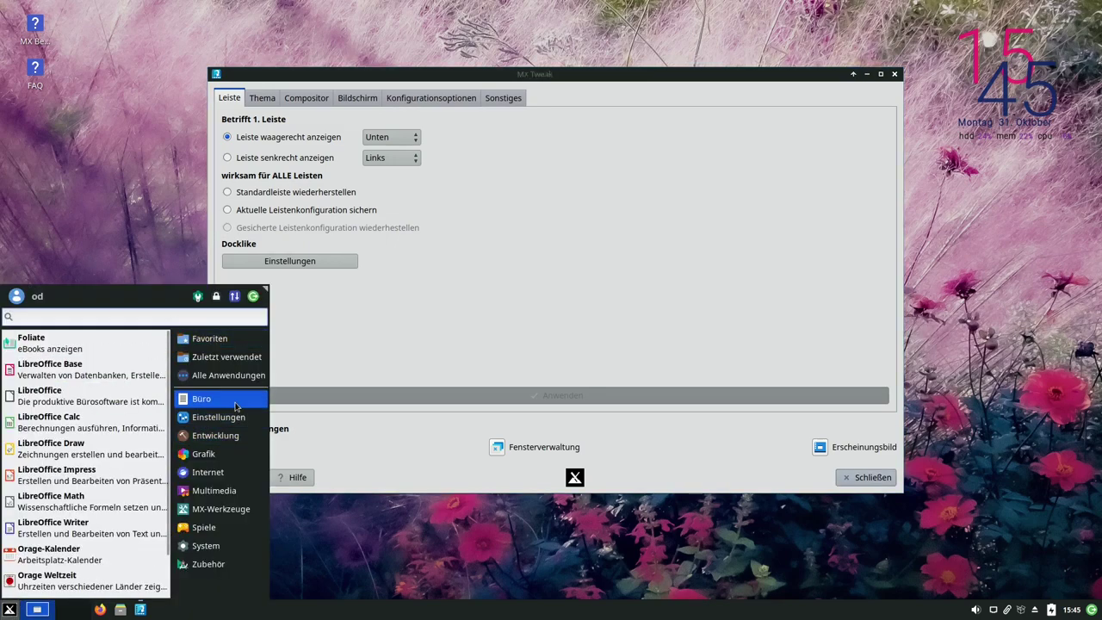
{"action": "right_click", "coordinate": [54, 528]}
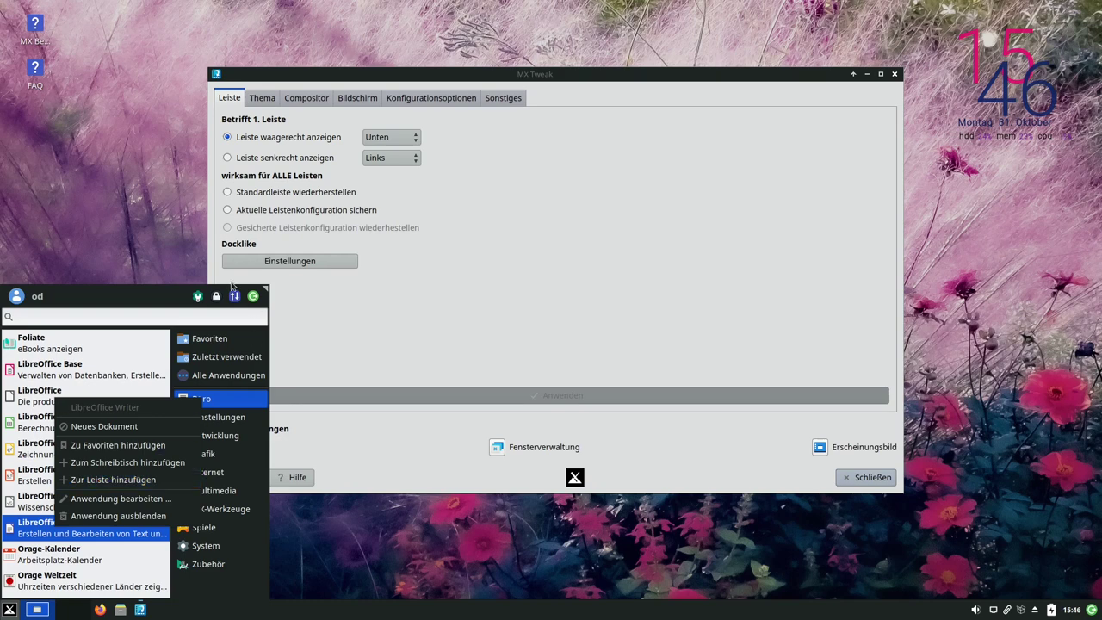
{"action": "left_click", "coordinate": [108, 481]}
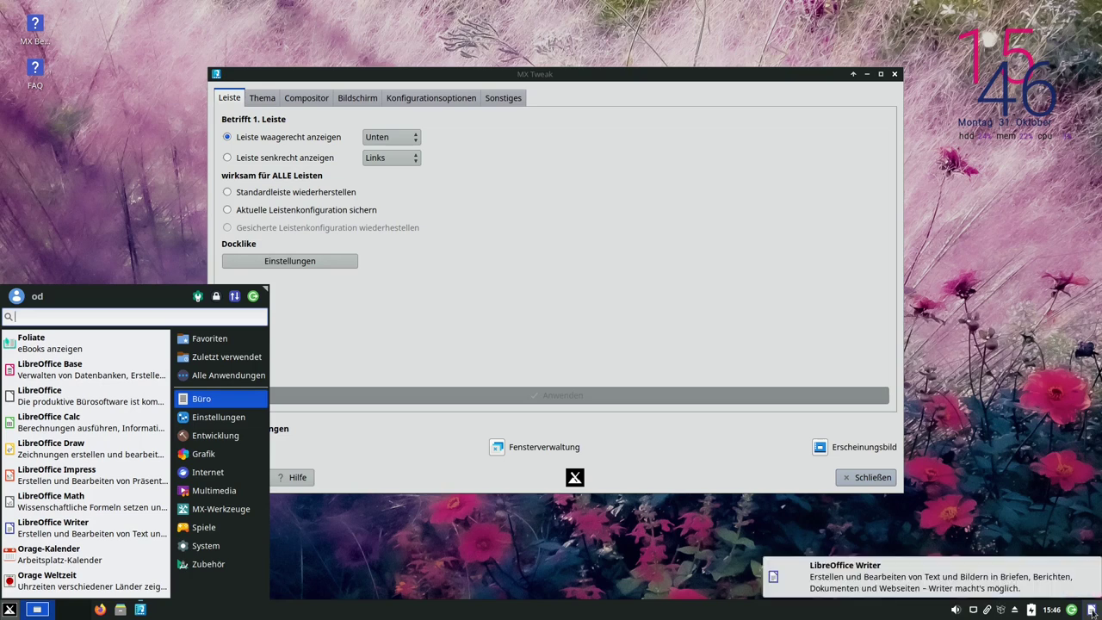
Move the new Writer launcher along the bottom panel next to the taskbar
{"action": "right_click", "coordinate": [1090, 611]}
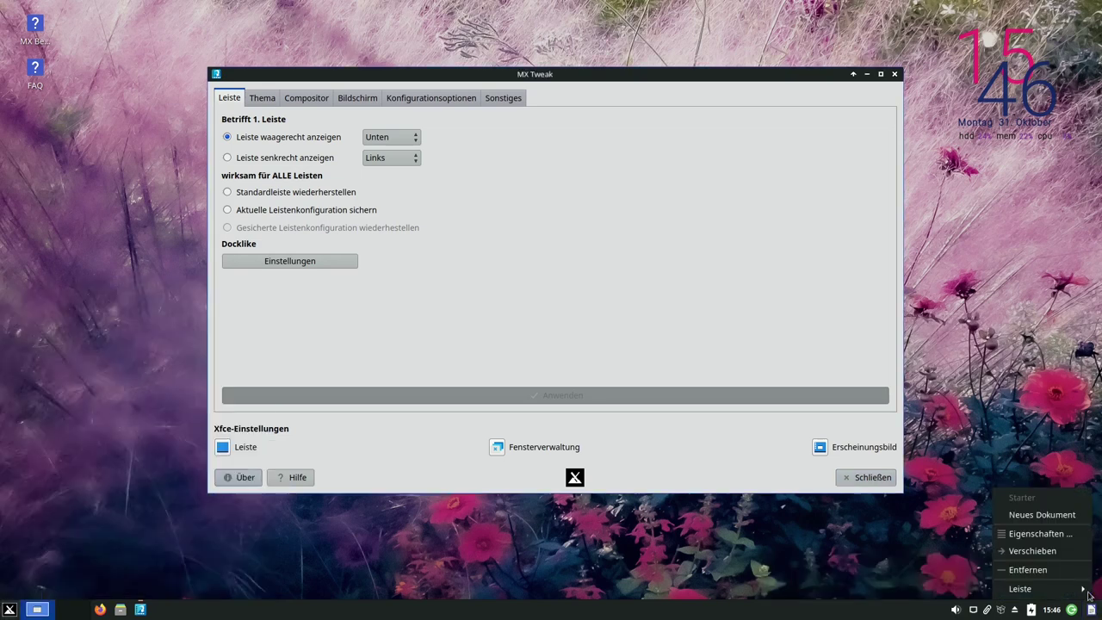
{"action": "left_click", "coordinate": [1071, 550]}
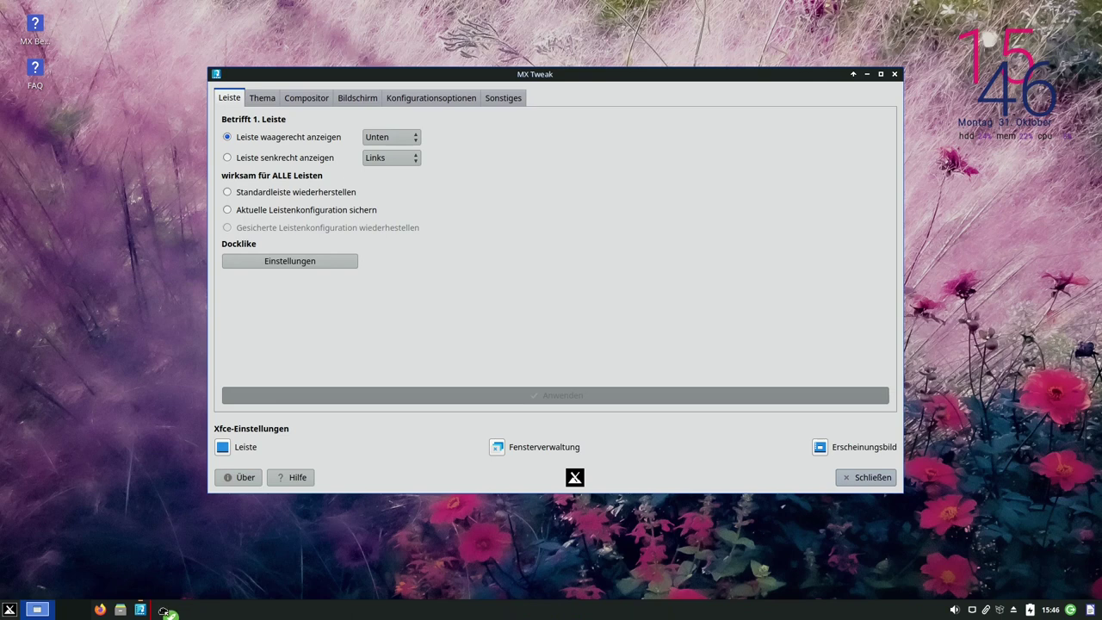
{"action": "left_click", "coordinate": [161, 610]}
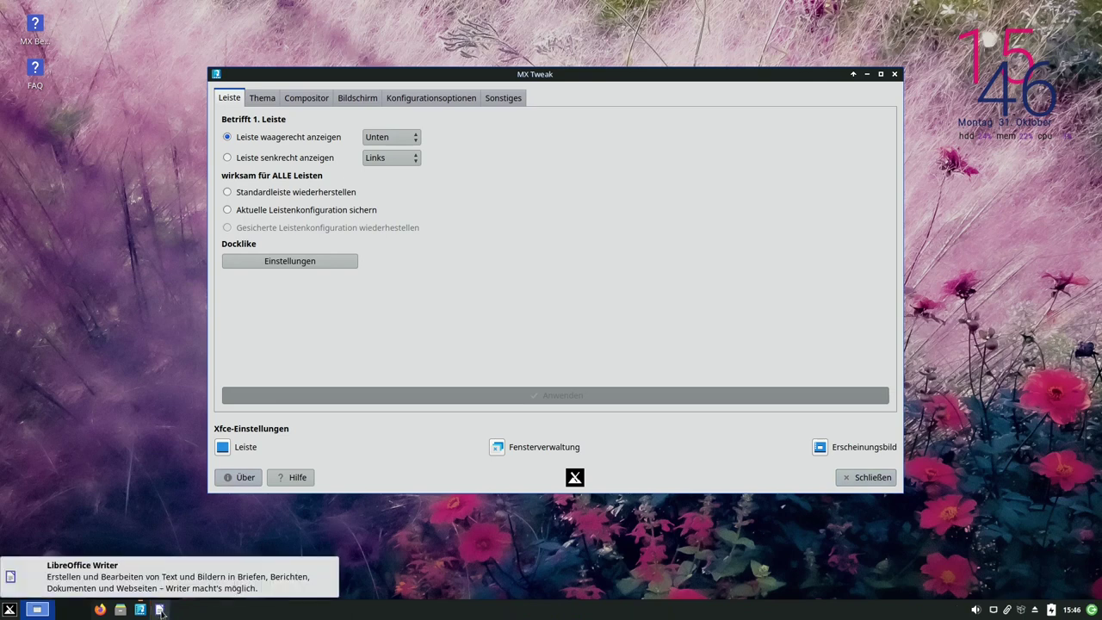
{"action": "mouse_move", "coordinate": [144, 611]}
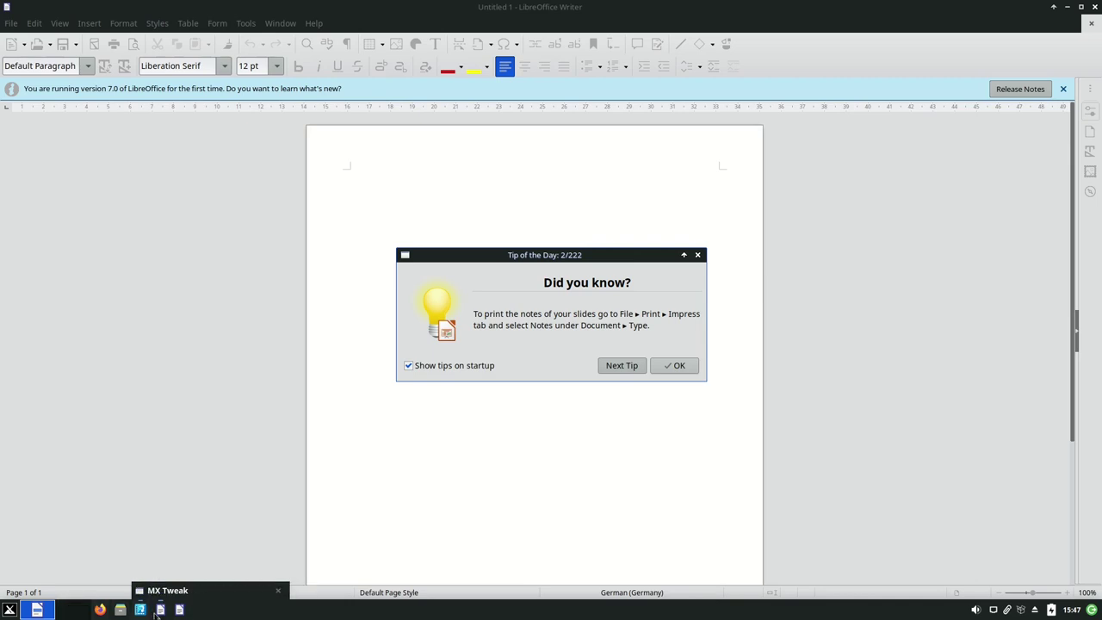
Close the Tip of the Day dialog in LibreOffice Writer with OK
{"action": "left_click", "coordinate": [680, 367]}
Close the Writer window and remove its launcher from the panel, confirming with Entfernen
{"action": "left_click", "coordinate": [1094, 7]}
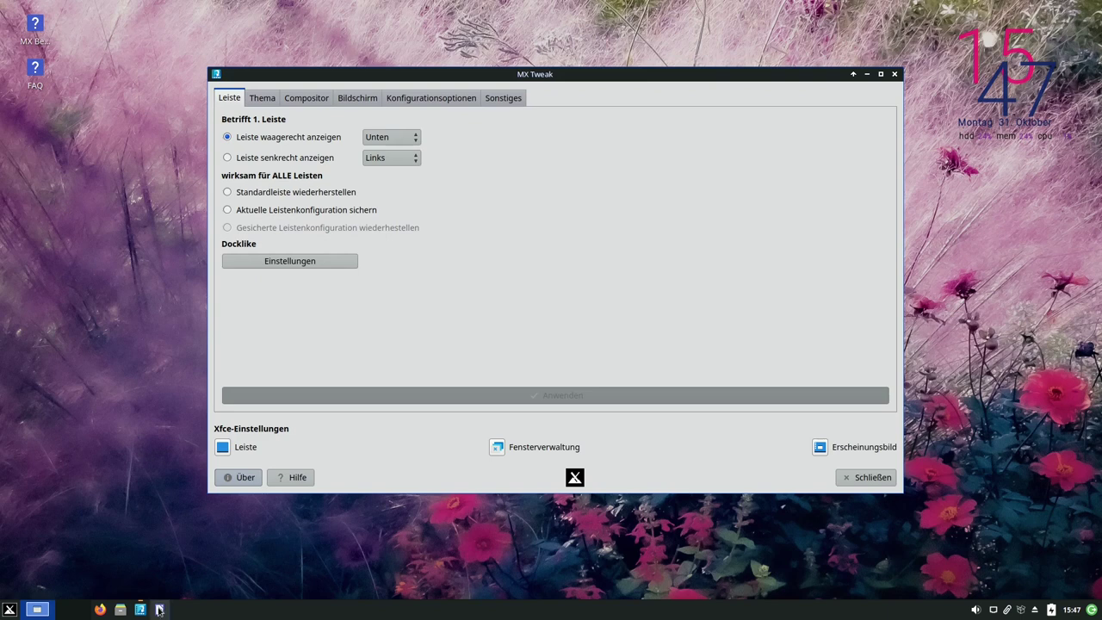
{"action": "right_click", "coordinate": [160, 609]}
{"action": "left_click", "coordinate": [182, 571]}
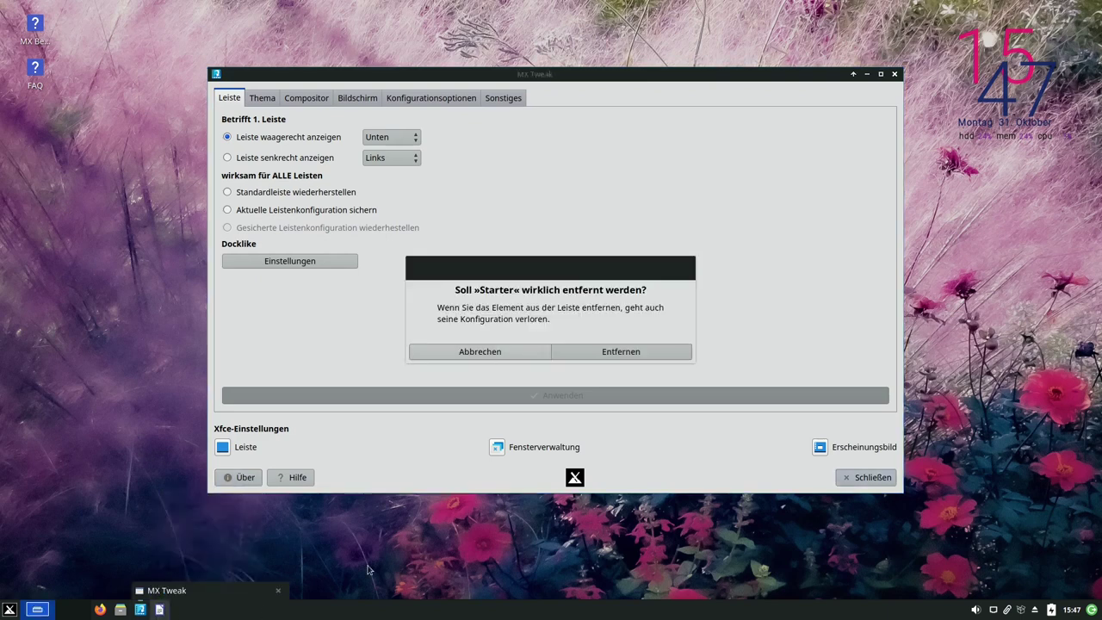
{"action": "left_click", "coordinate": [616, 351]}
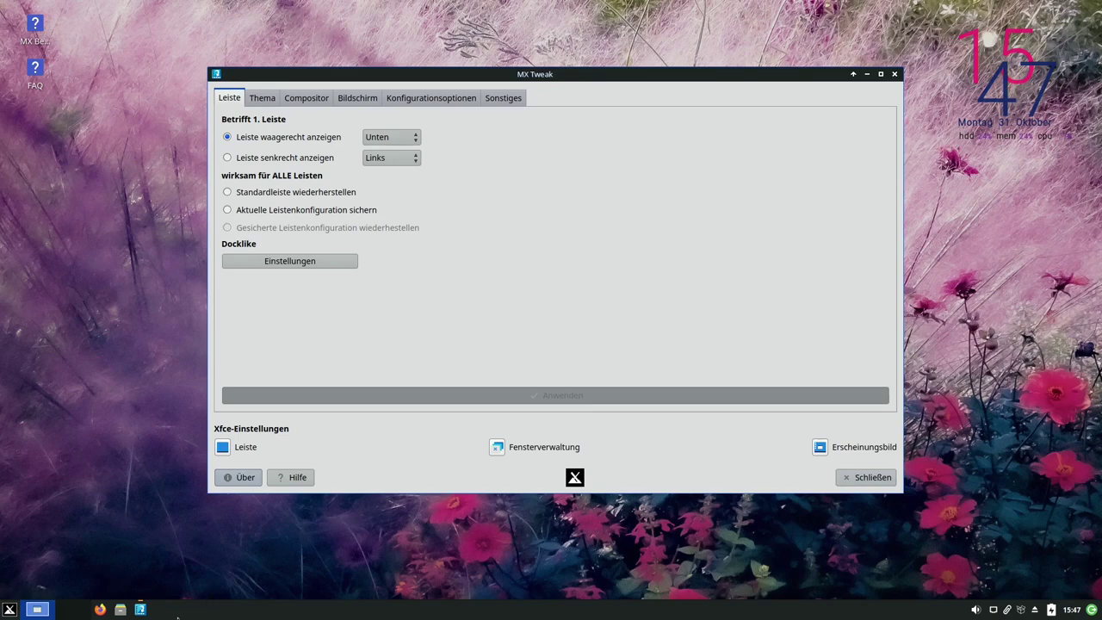
Launch LibreOffice Writer from the Whisker menu's office applications
{"action": "left_click", "coordinate": [9, 609]}
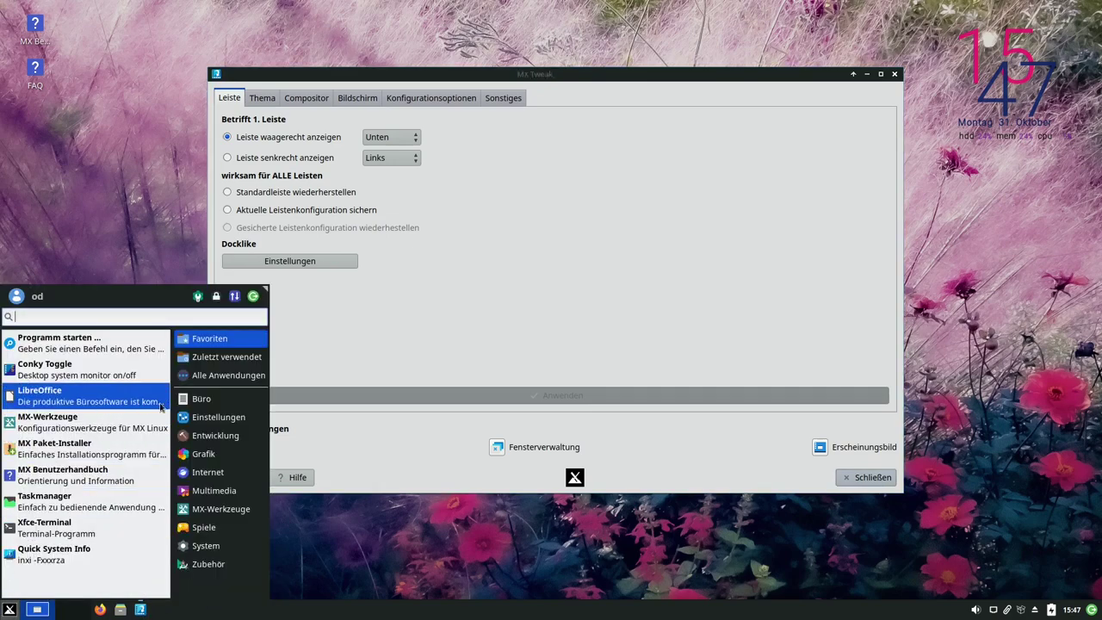
{"action": "left_click", "coordinate": [242, 398]}
{"action": "left_click", "coordinate": [372, 435]}
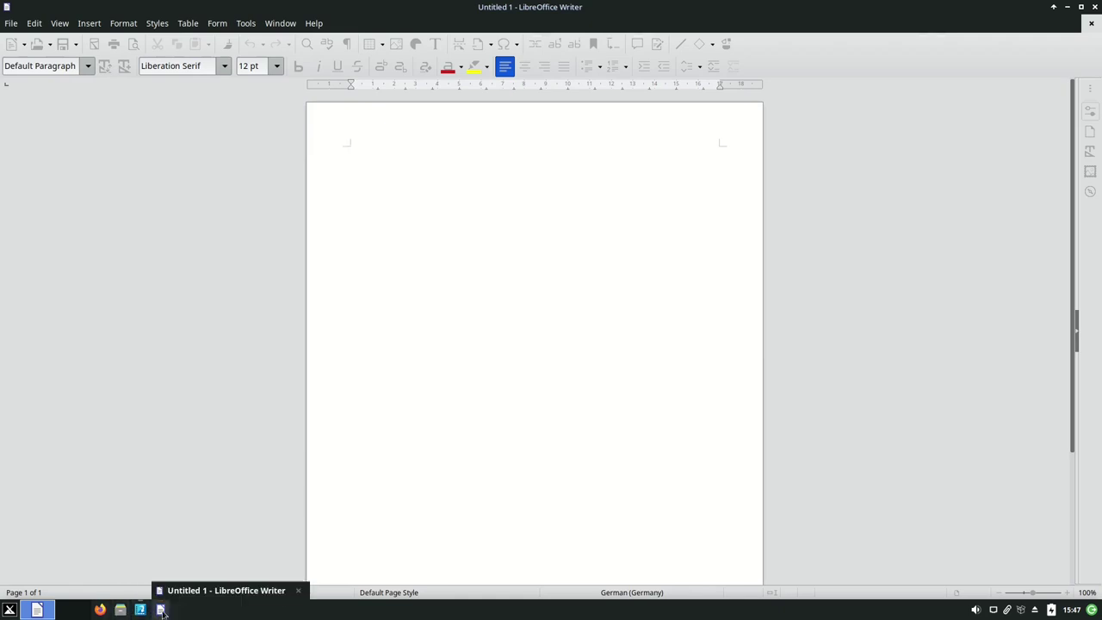
Pin Writer to the taskbar with Ans Dock anheften, then close the Writer window
{"action": "right_click", "coordinate": [161, 611]}
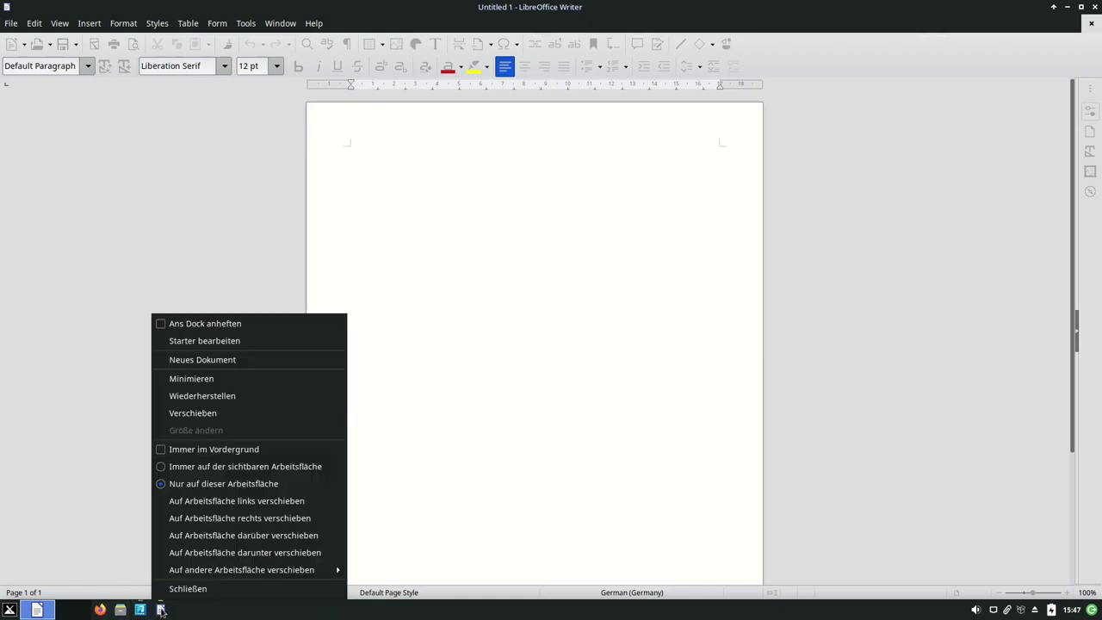
{"action": "left_click", "coordinate": [161, 324]}
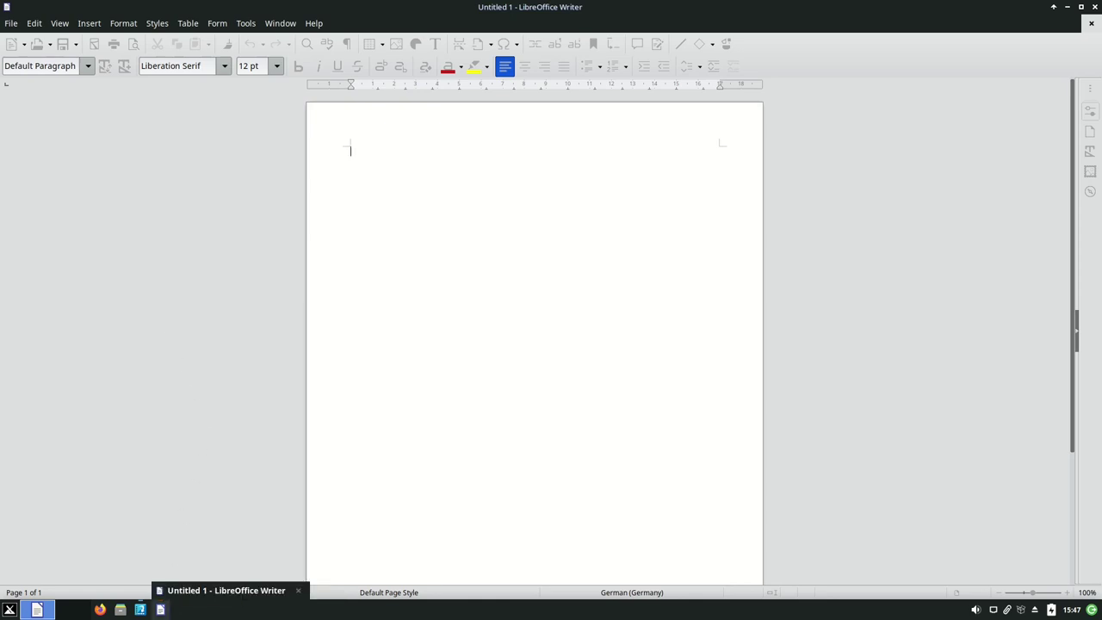
{"action": "left_click", "coordinate": [1094, 9]}
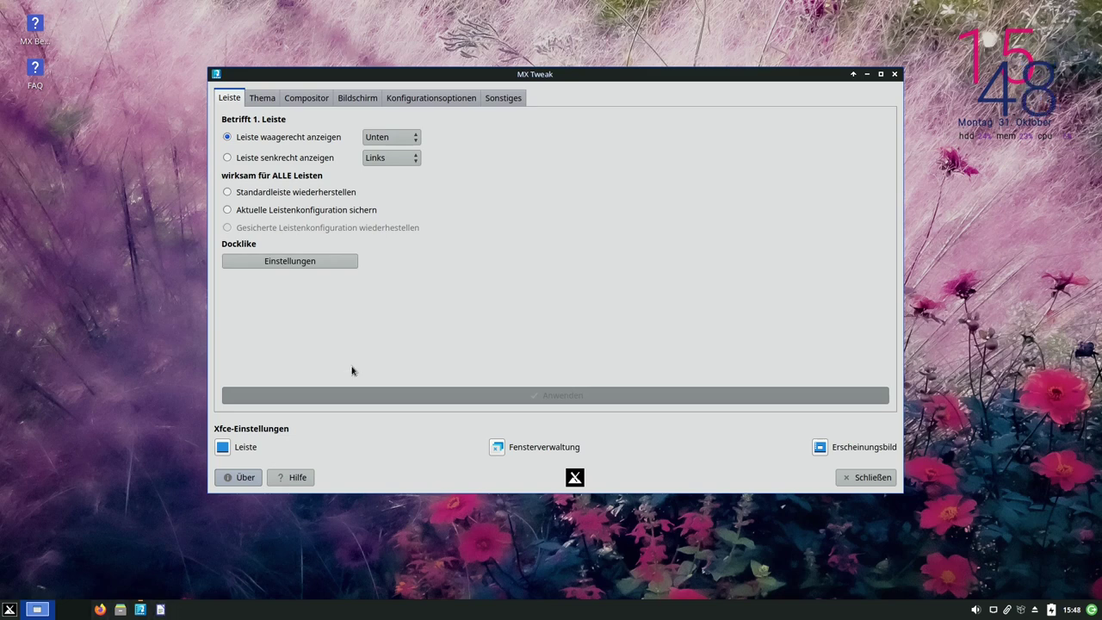
In the Docklike settings, try the Circles, Punkte and Leisten indicator styles
{"action": "left_click", "coordinate": [294, 264]}
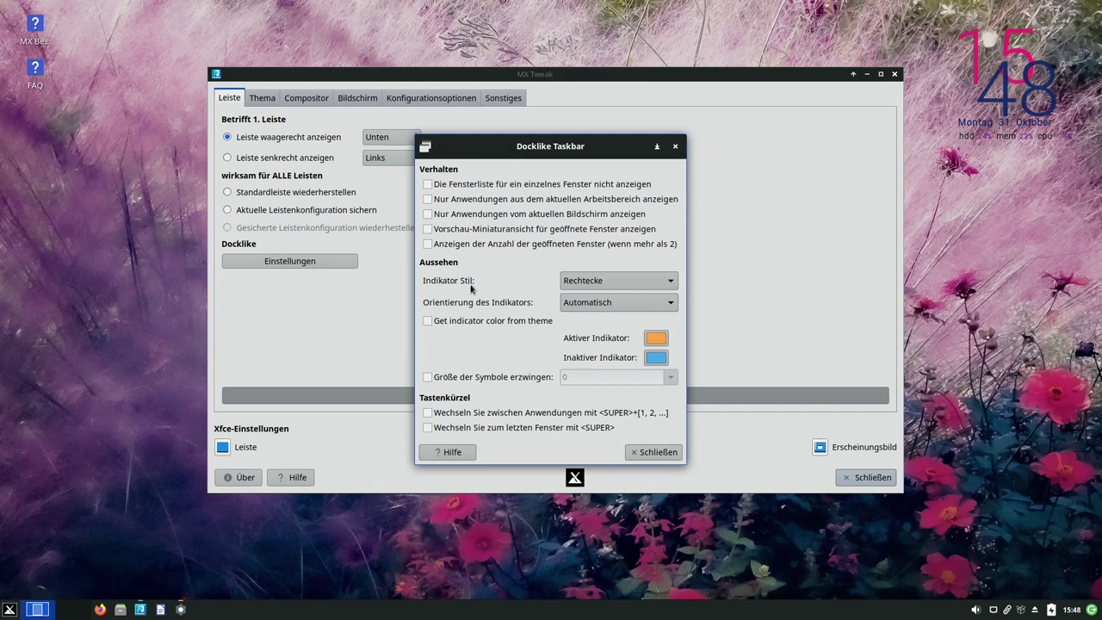
{"action": "left_click", "coordinate": [597, 282]}
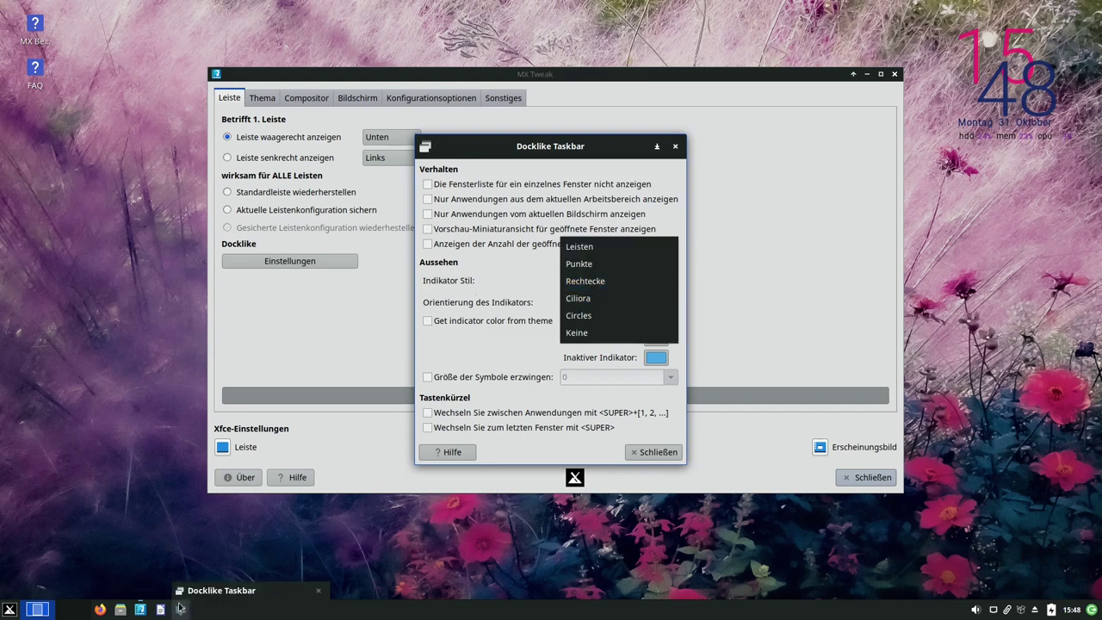
{"action": "mouse_move", "coordinate": [148, 611]}
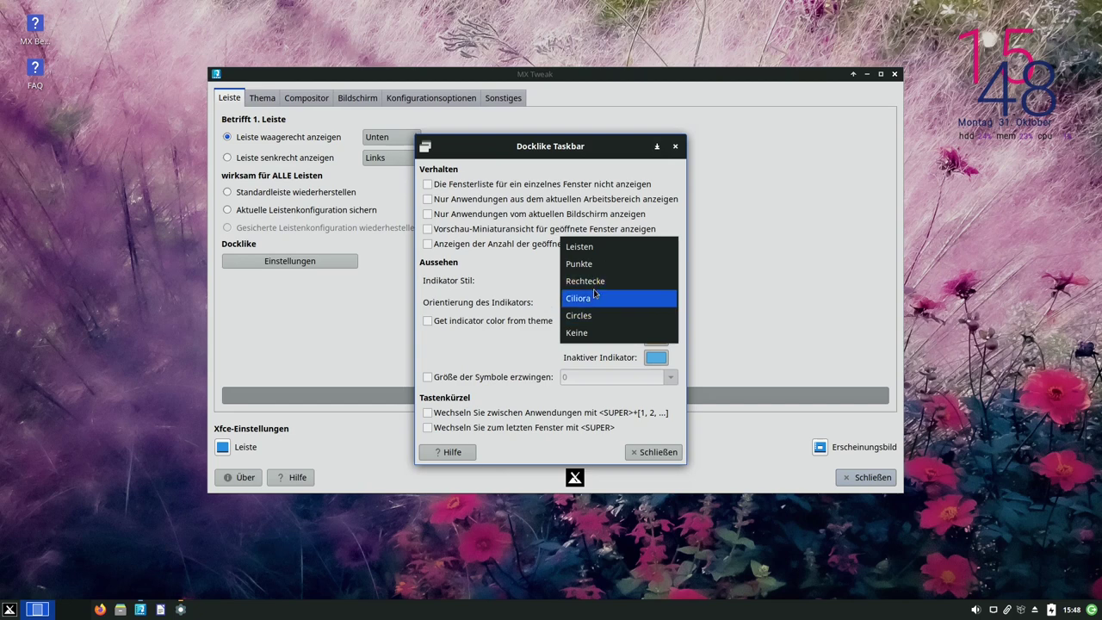
{"action": "left_click", "coordinate": [592, 318]}
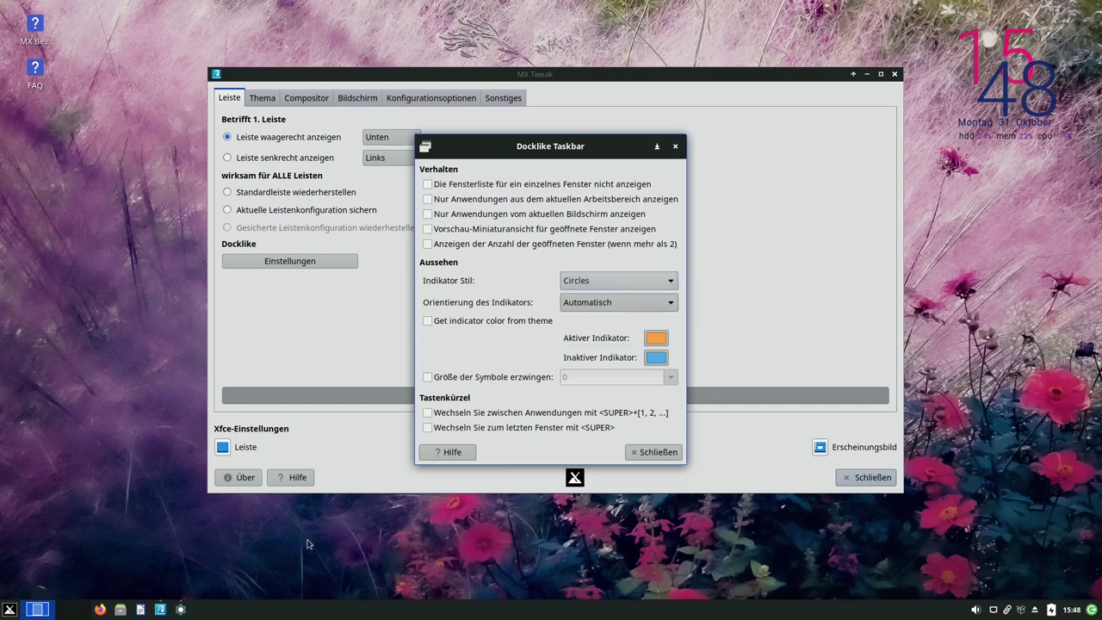
{"action": "left_click", "coordinate": [579, 284]}
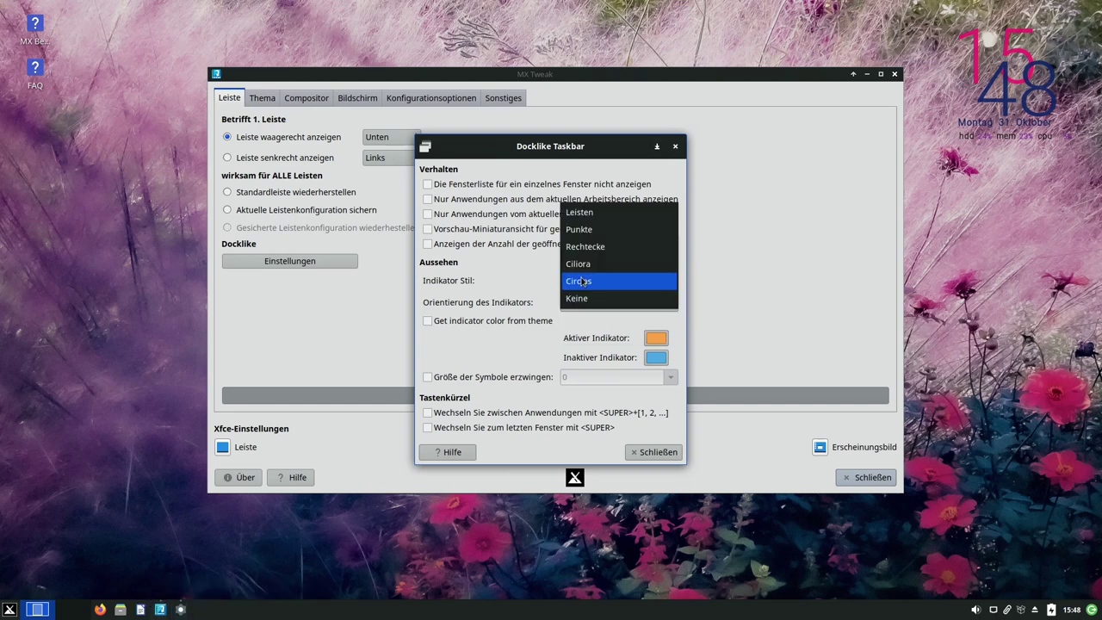
{"action": "left_click", "coordinate": [601, 253]}
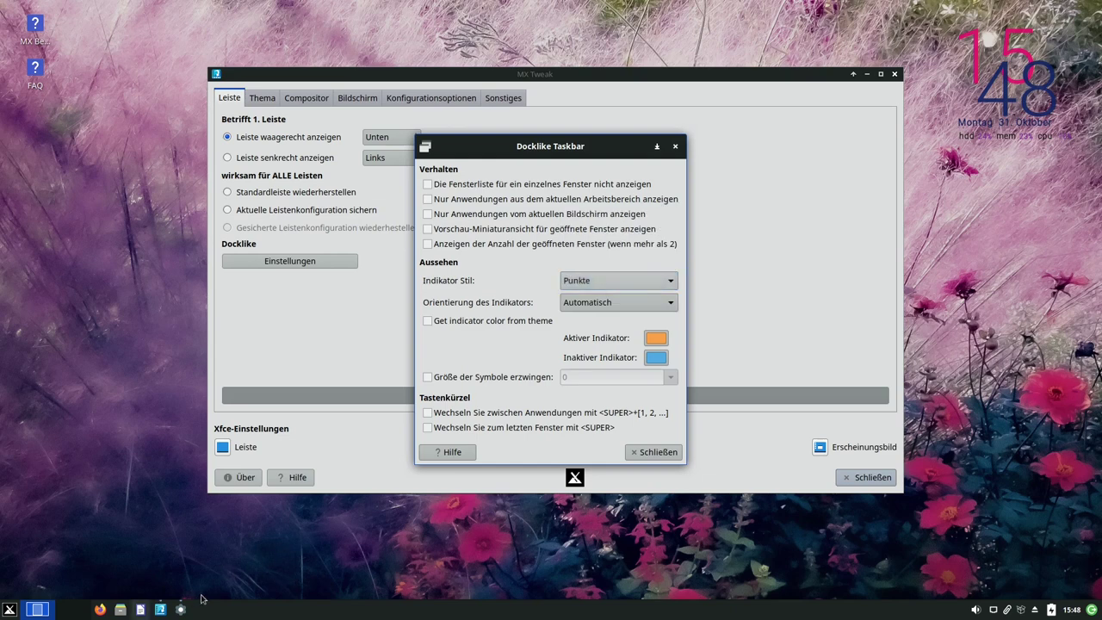
{"action": "left_click", "coordinate": [618, 282]}
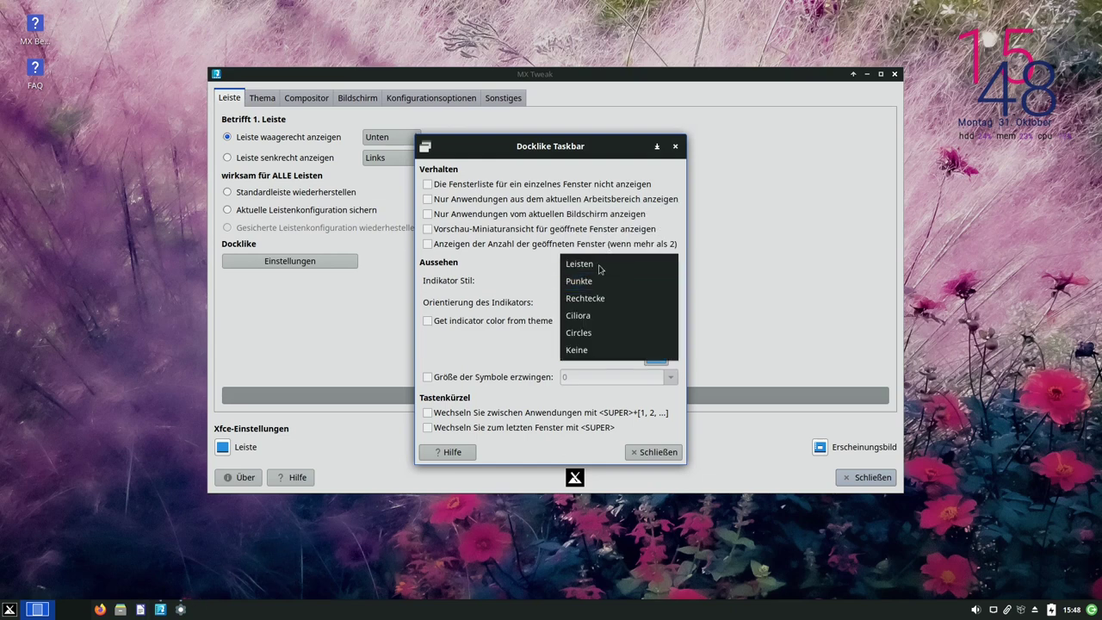
{"action": "left_click", "coordinate": [613, 263]}
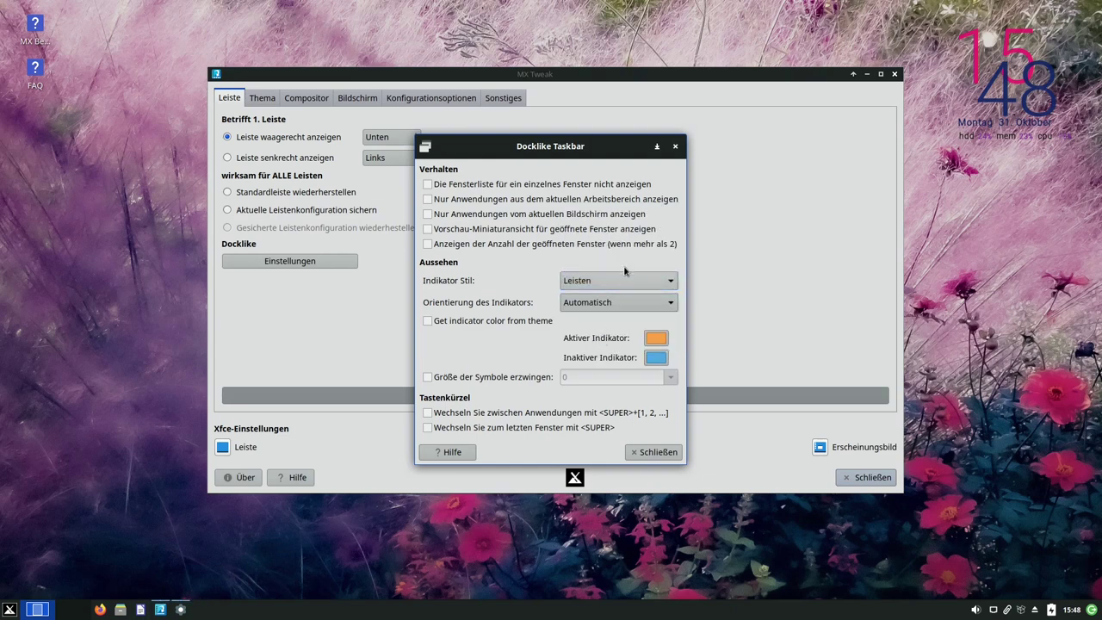
Set the indicator style back to Rechtecke and minimize MX Tweak
{"action": "left_click", "coordinate": [624, 281]}
{"action": "left_click", "coordinate": [605, 316]}
{"action": "key", "text": "Escape"}
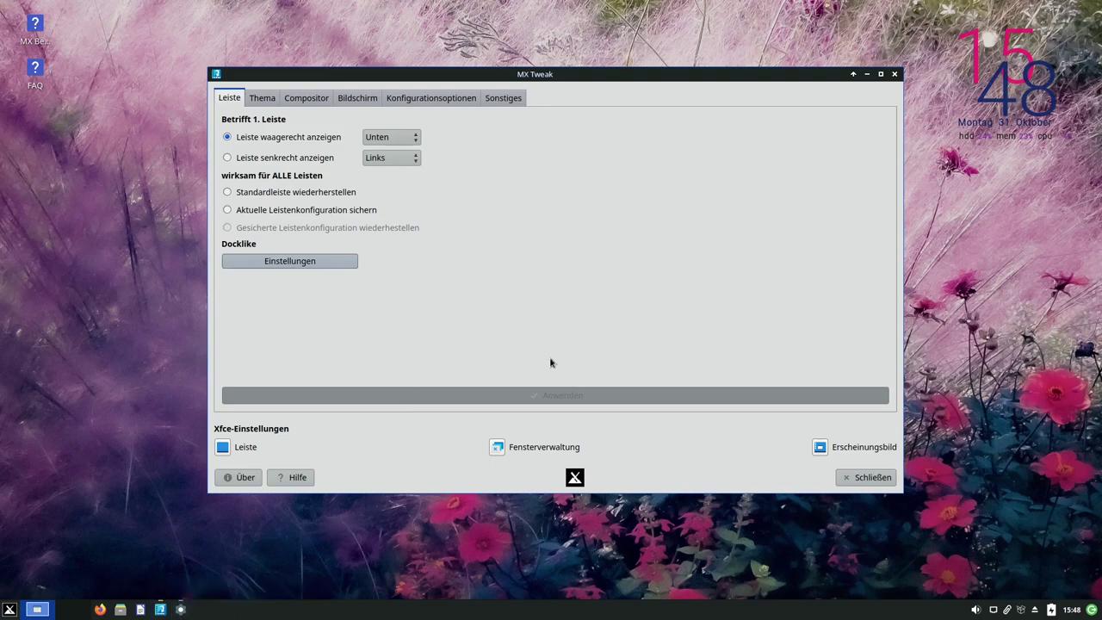
{"action": "left_click", "coordinate": [165, 609]}
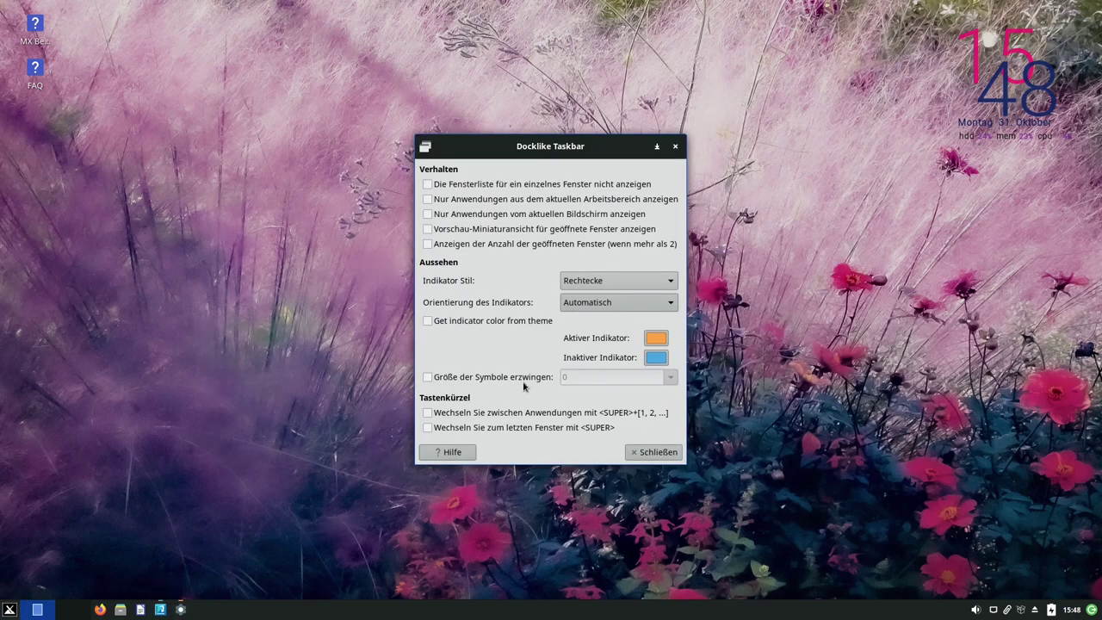
Close the Docklike Taskbar settings window with Schließen
{"action": "left_click", "coordinate": [180, 609]}
{"action": "left_click", "coordinate": [181, 609]}
{"action": "left_click", "coordinate": [651, 452]}
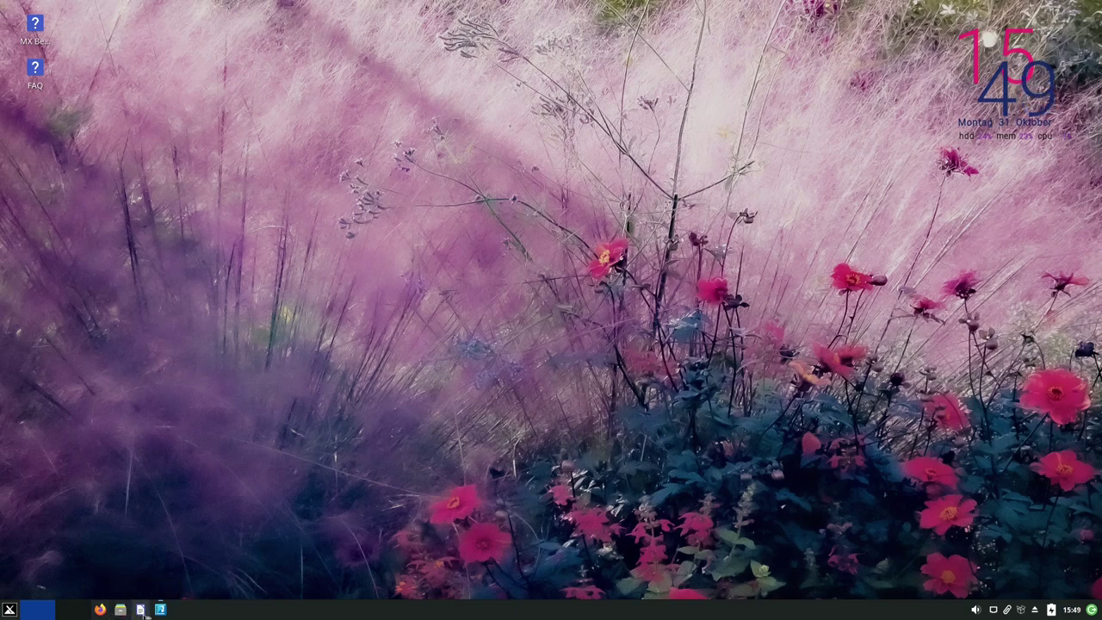
Test-launch Writer from its pinned launcher, move that launcher before Firefox, and restore MX Tweak
{"action": "left_click", "coordinate": [141, 610]}
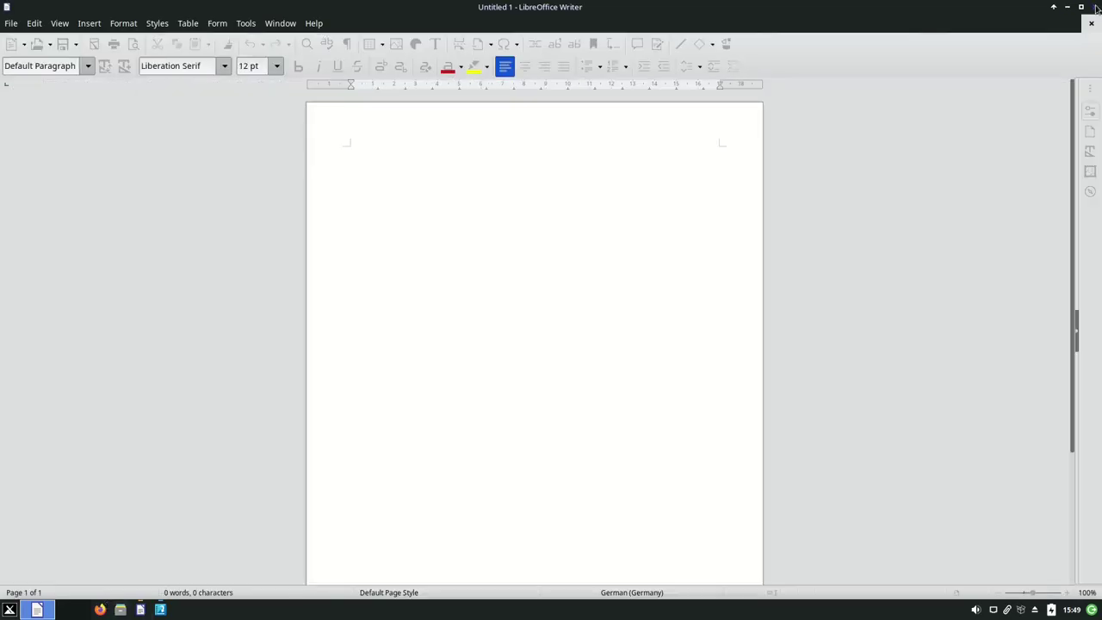
{"action": "left_click", "coordinate": [1094, 7]}
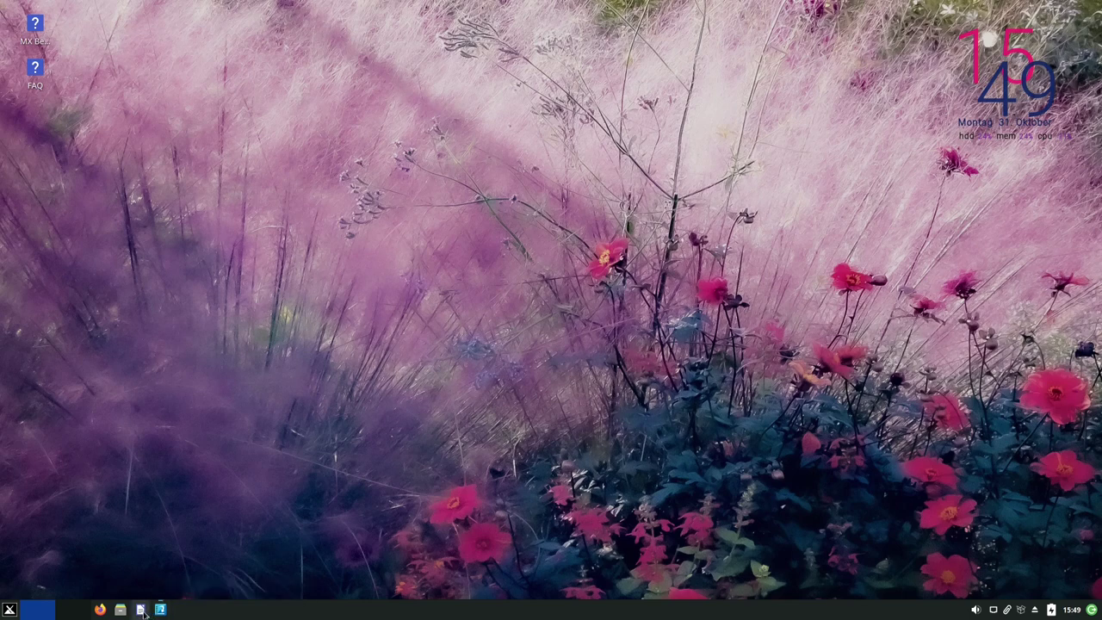
{"action": "left_click_drag", "start_coordinate": [141, 610], "coordinate": [100, 609]}
{"action": "left_click", "coordinate": [161, 610]}
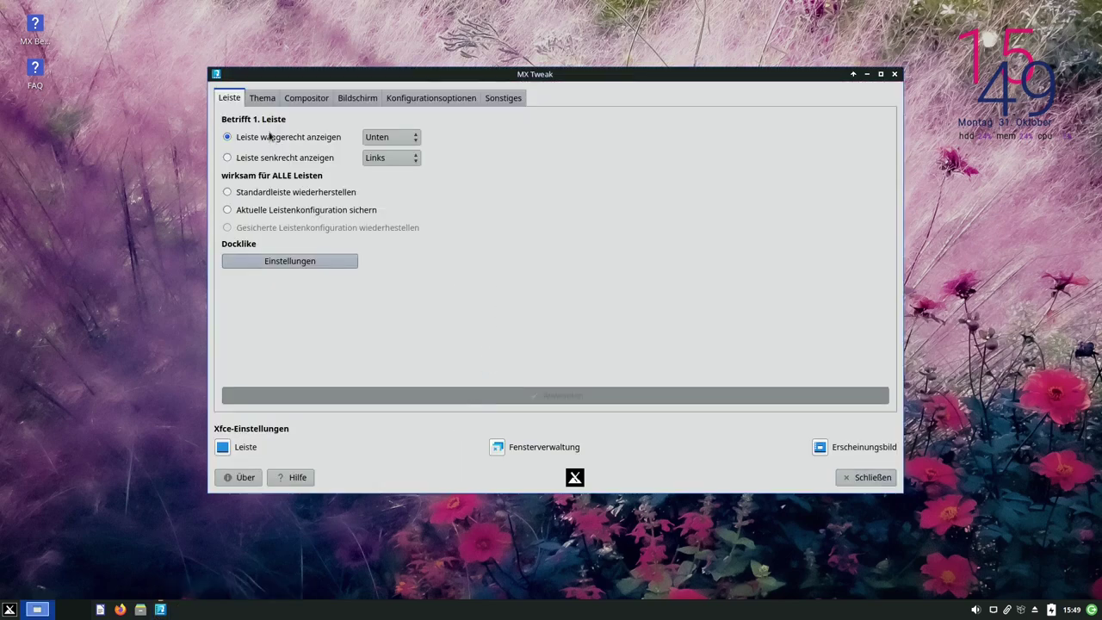
{"action": "left_click", "coordinate": [263, 99]}
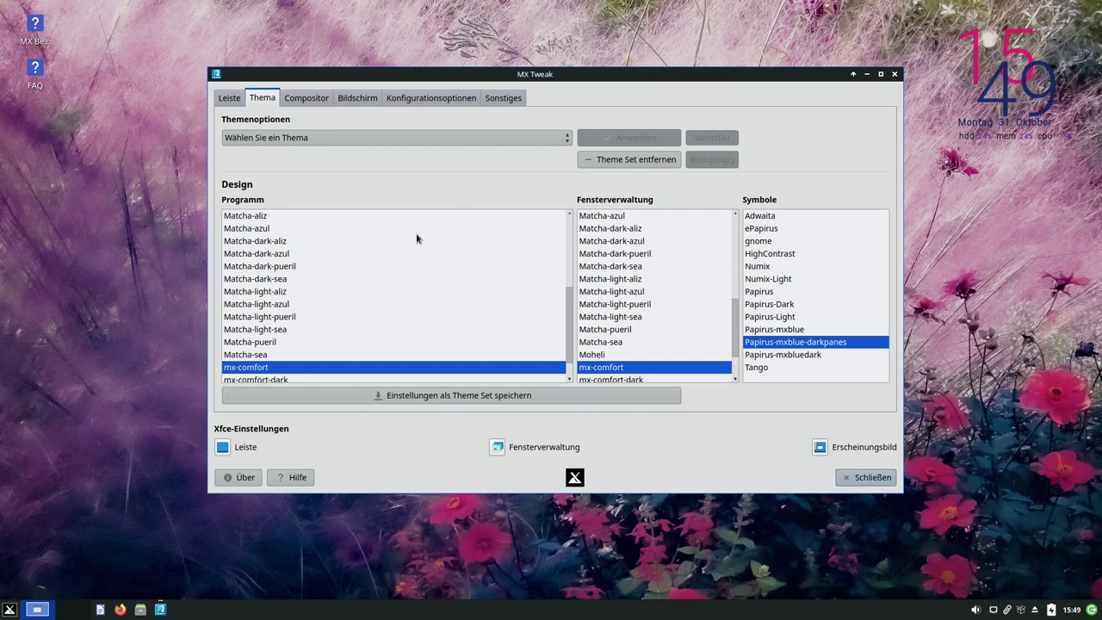
{"action": "left_click", "coordinate": [409, 141]}
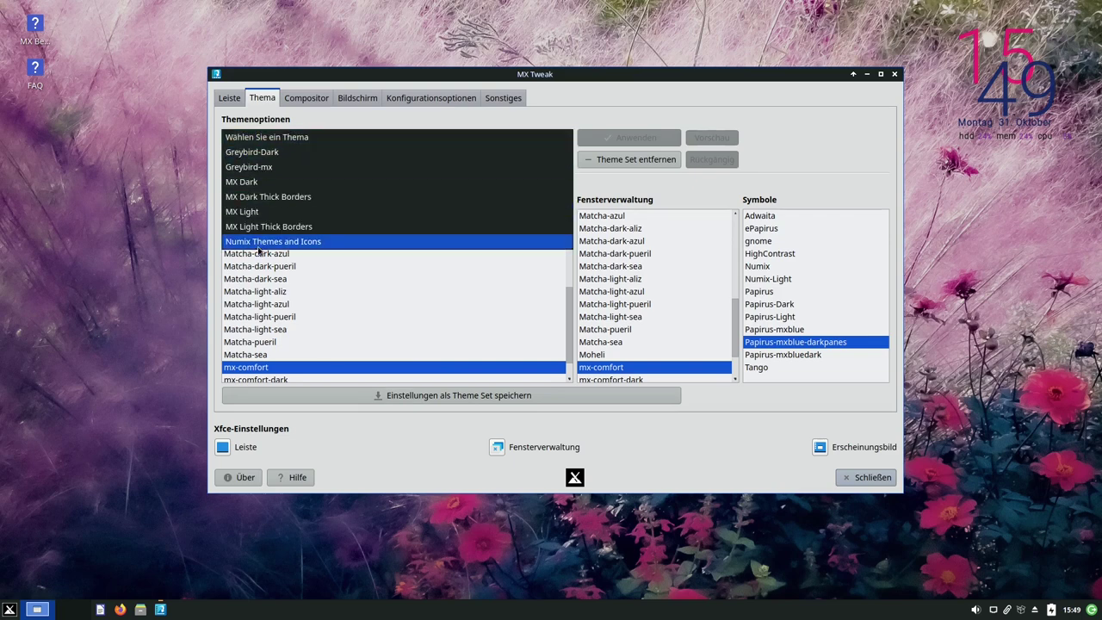
{"action": "left_click", "coordinate": [258, 169]}
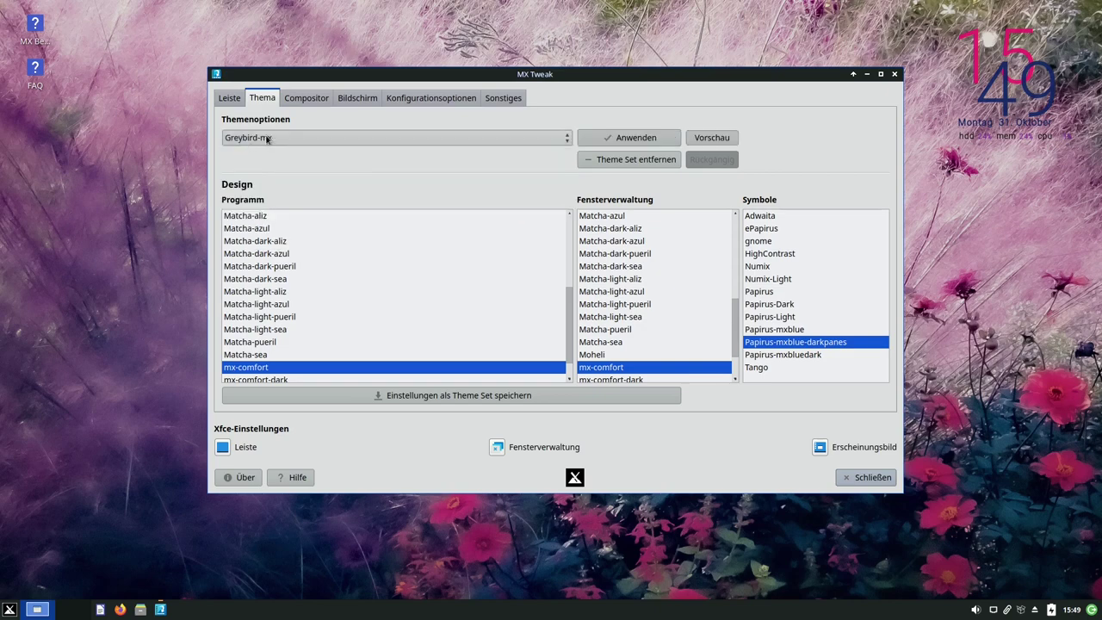
{"action": "left_click", "coordinate": [630, 138]}
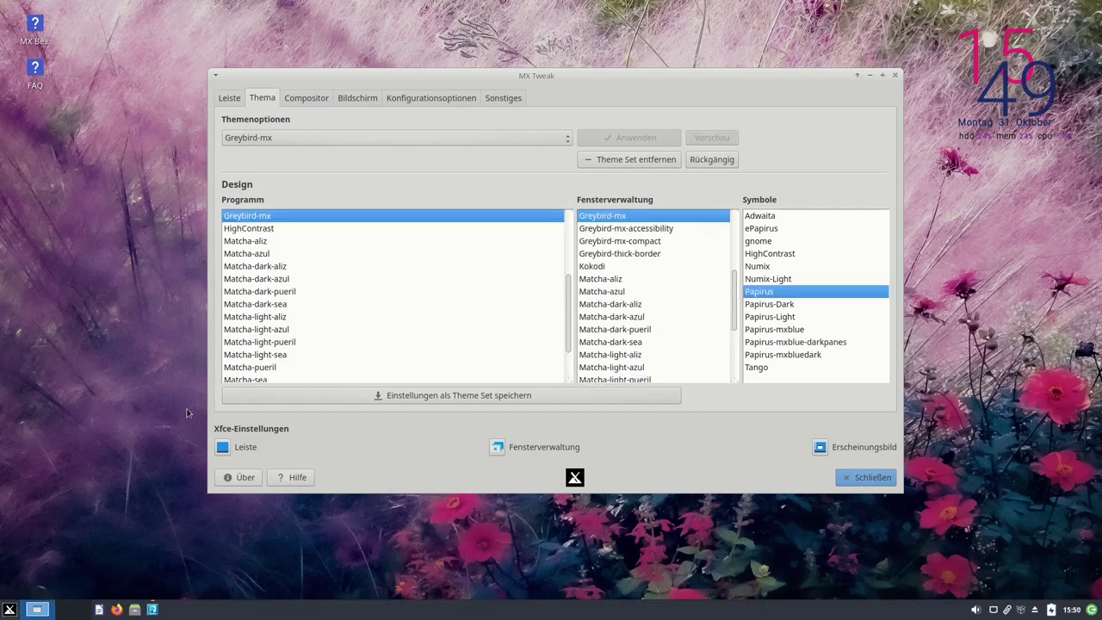
{"action": "left_click", "coordinate": [8, 609]}
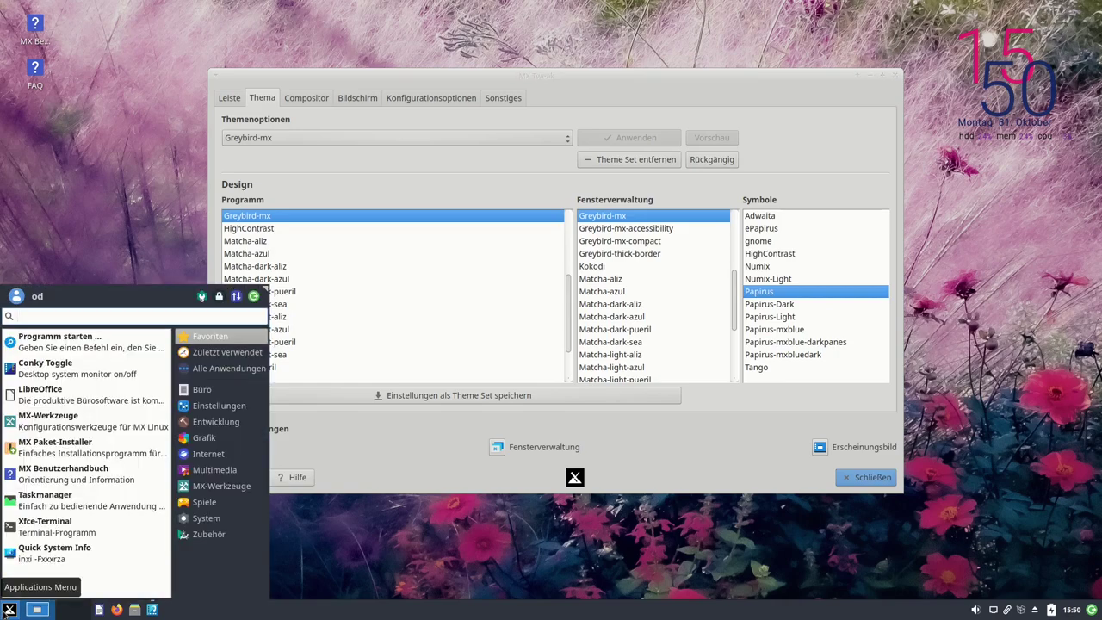
{"action": "left_click", "coordinate": [9, 610]}
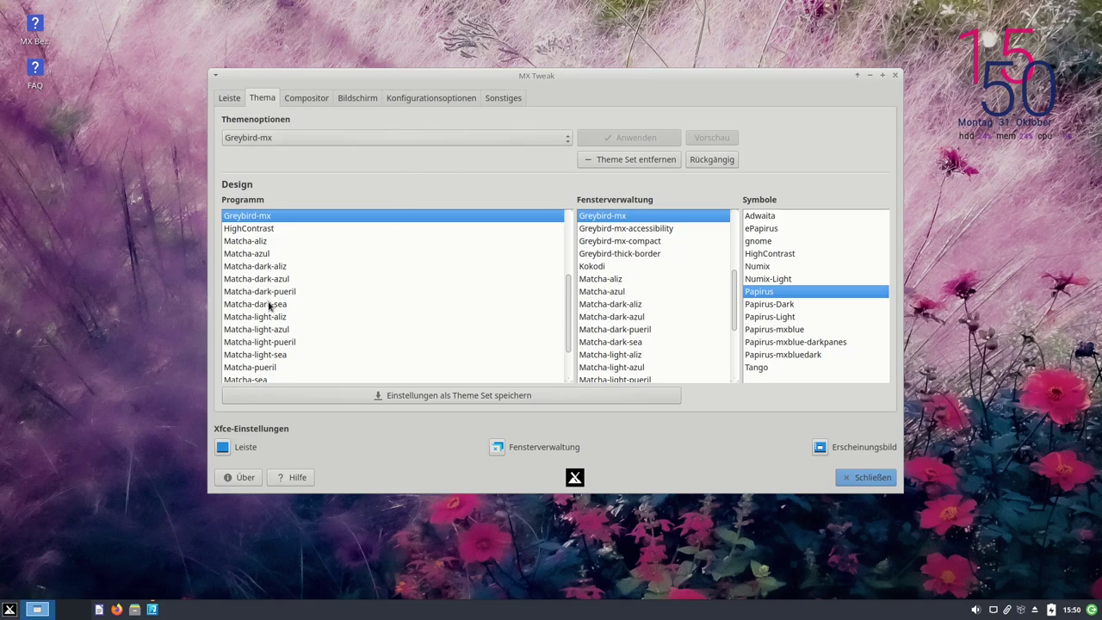
Set both the Programm and Fensterverwaltung themes to Matcha-dark-sea
{"action": "left_click", "coordinate": [309, 306]}
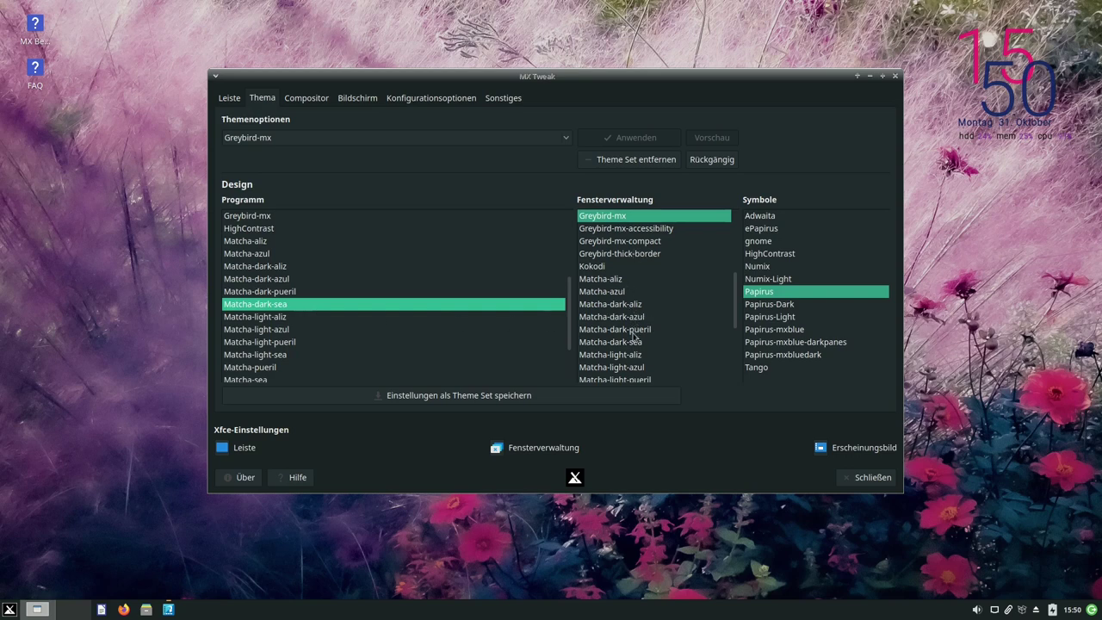
{"action": "left_click", "coordinate": [634, 346]}
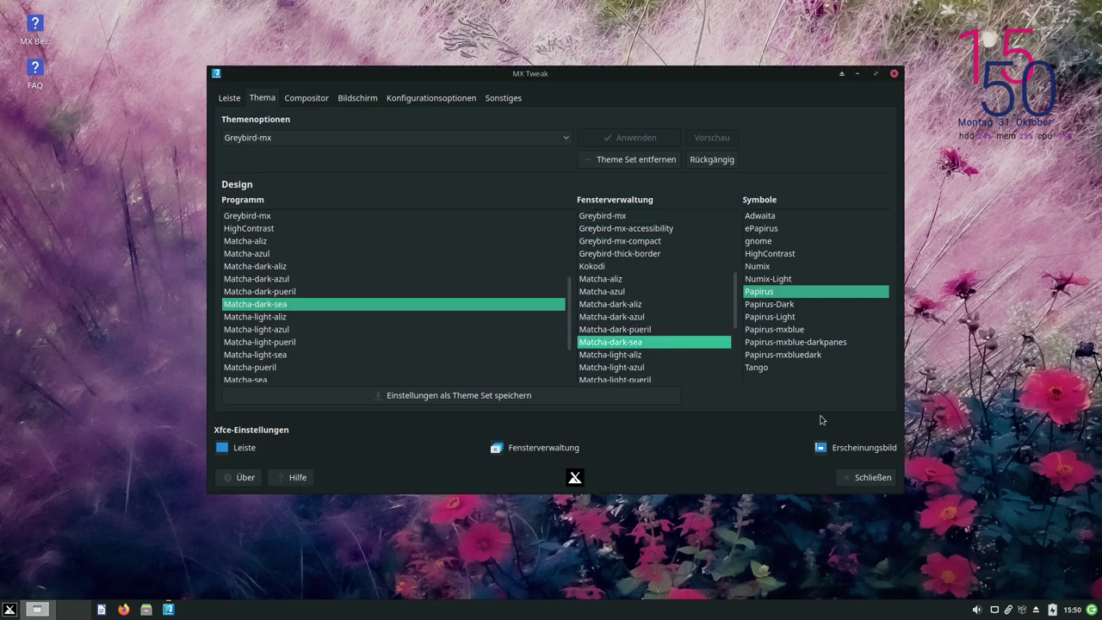
{"action": "left_click", "coordinate": [7, 611]}
{"action": "left_click", "coordinate": [8, 611]}
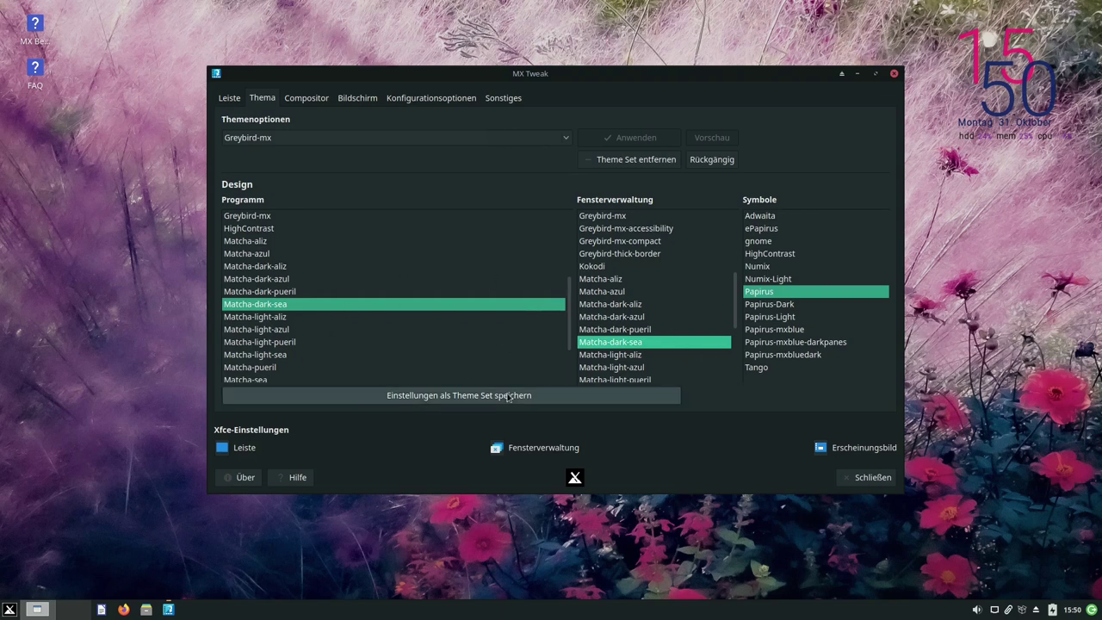
Save these theme choices as a new named custom theme set
{"action": "left_click", "coordinate": [450, 396]}
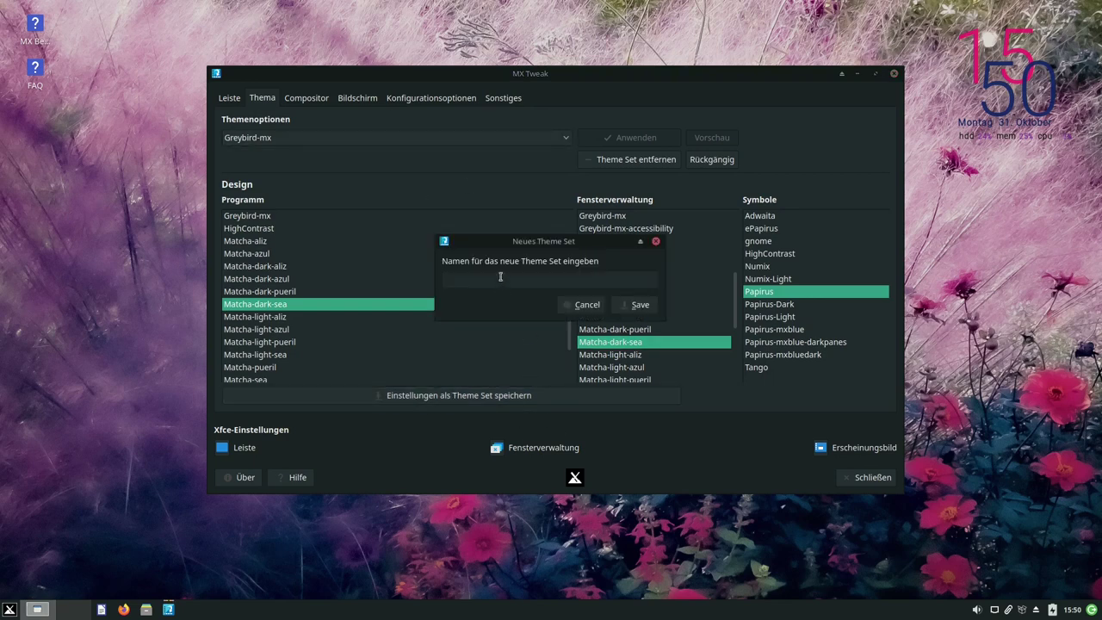
{"action": "type", "text": "olafd"}
{"action": "key", "text": "Return"}
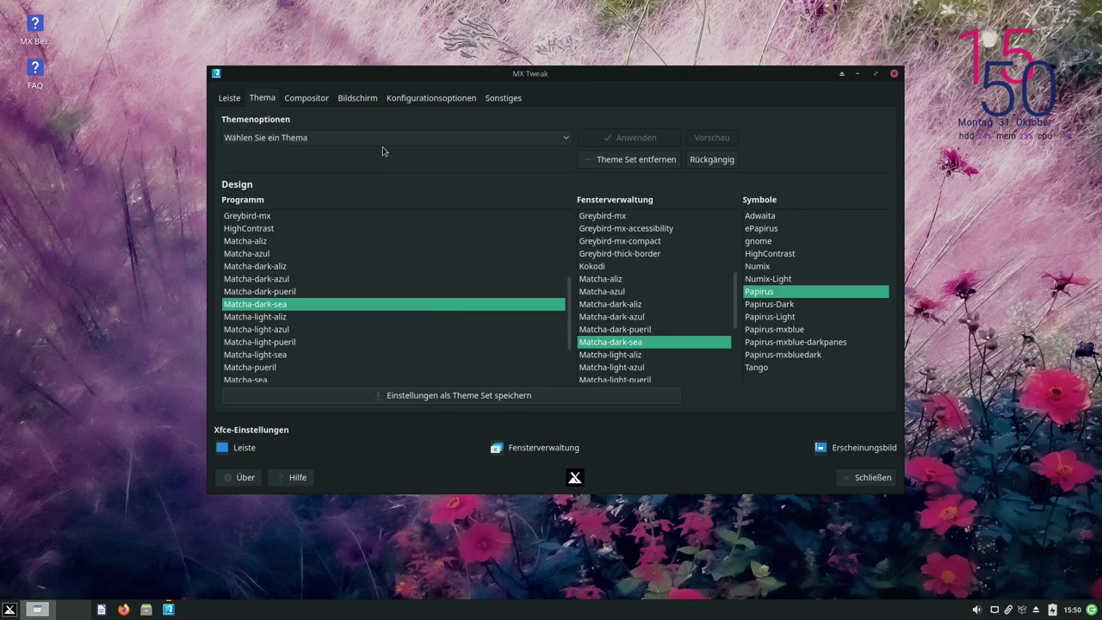
{"action": "left_click", "coordinate": [375, 136]}
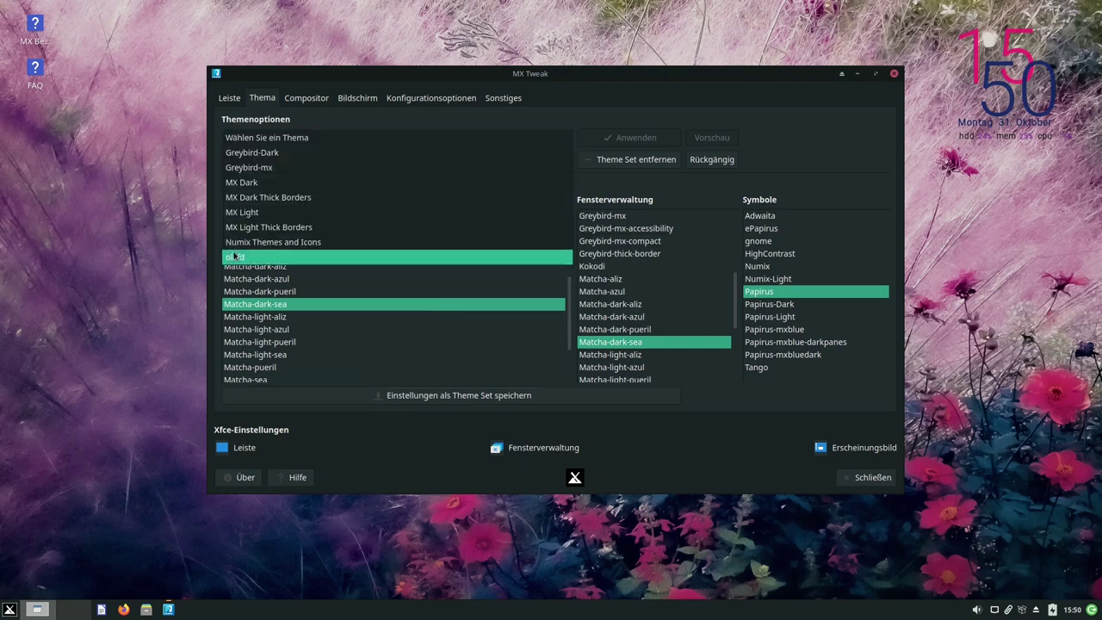
Remove the newly saved user theme set via Theme Set entfernen, confirming twice
{"action": "left_click", "coordinate": [516, 118]}
{"action": "left_click", "coordinate": [292, 138]}
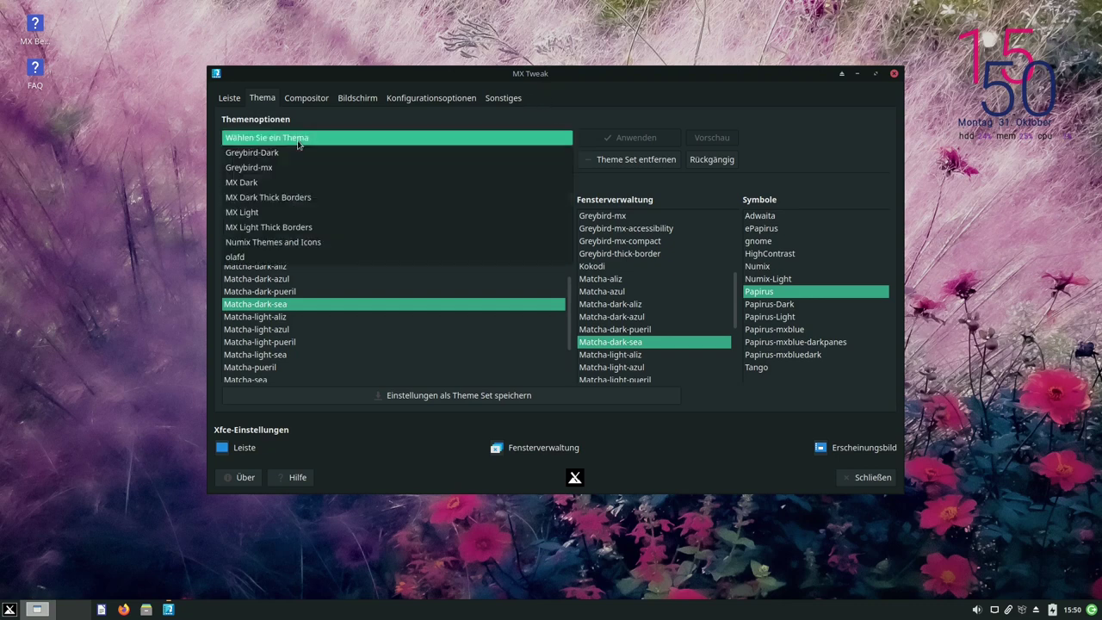
{"action": "left_click", "coordinate": [292, 256]}
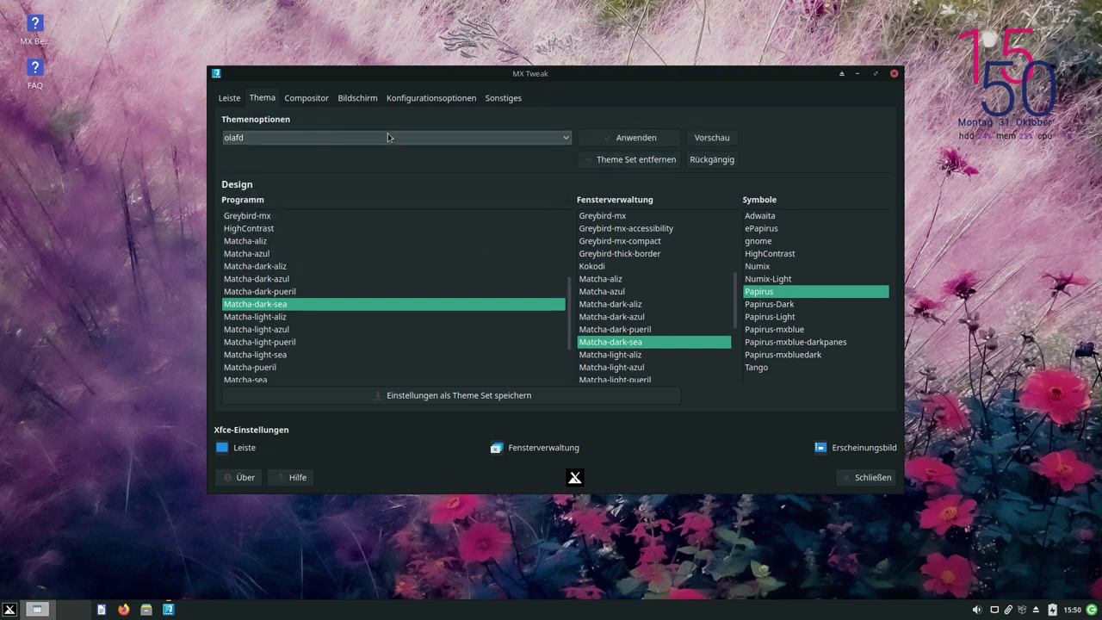
{"action": "left_click", "coordinate": [627, 165]}
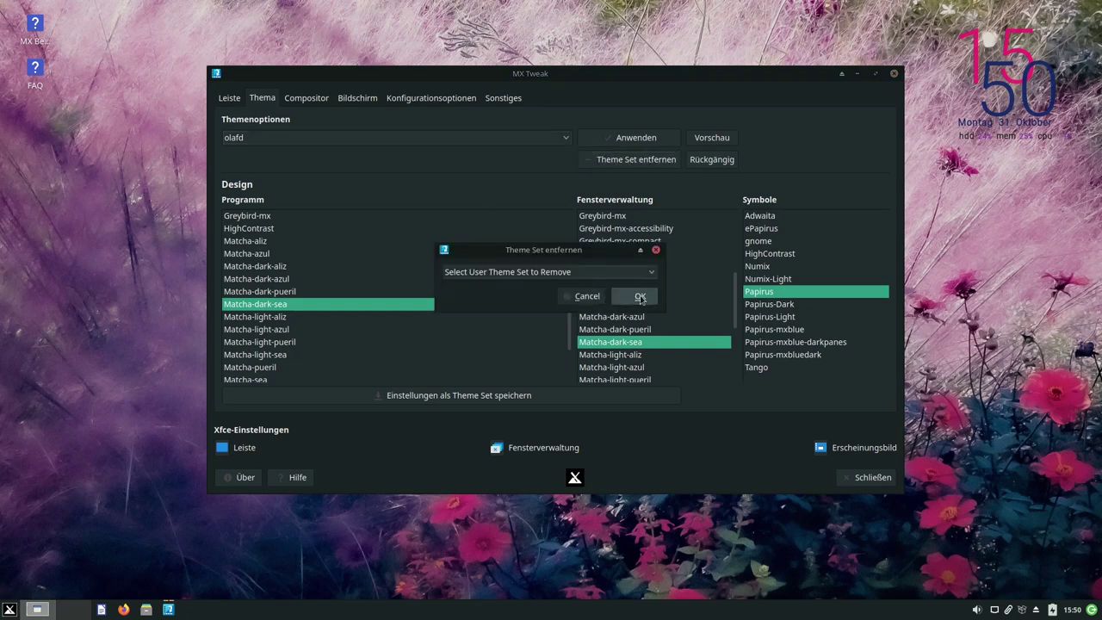
{"action": "left_click", "coordinate": [593, 274]}
{"action": "left_click", "coordinate": [455, 286]}
{"action": "left_click", "coordinate": [639, 296]}
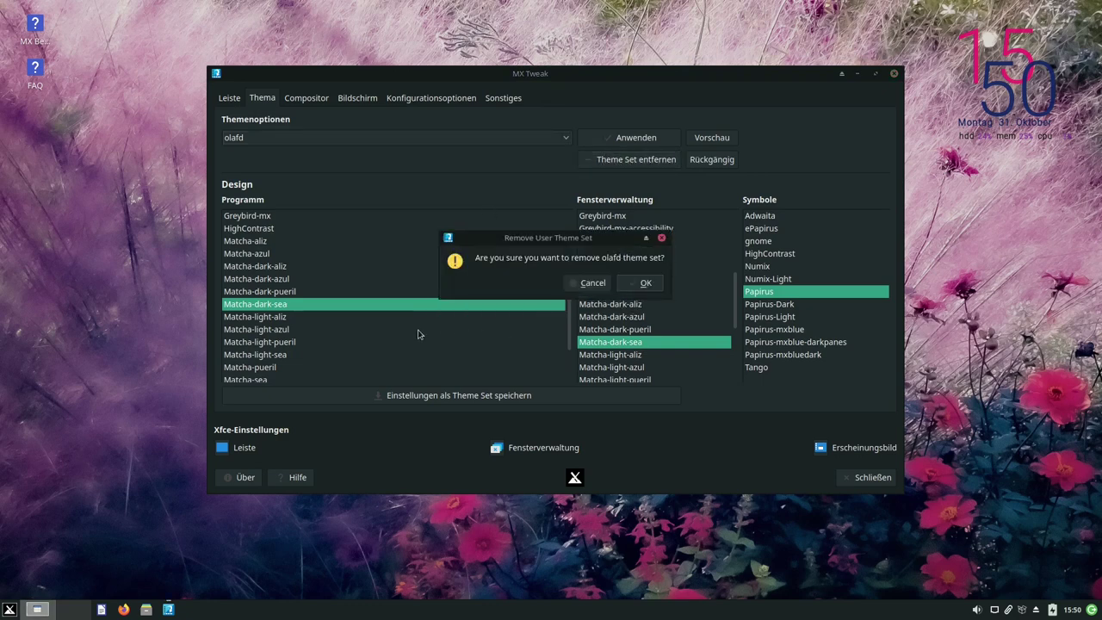
{"action": "left_click", "coordinate": [644, 283]}
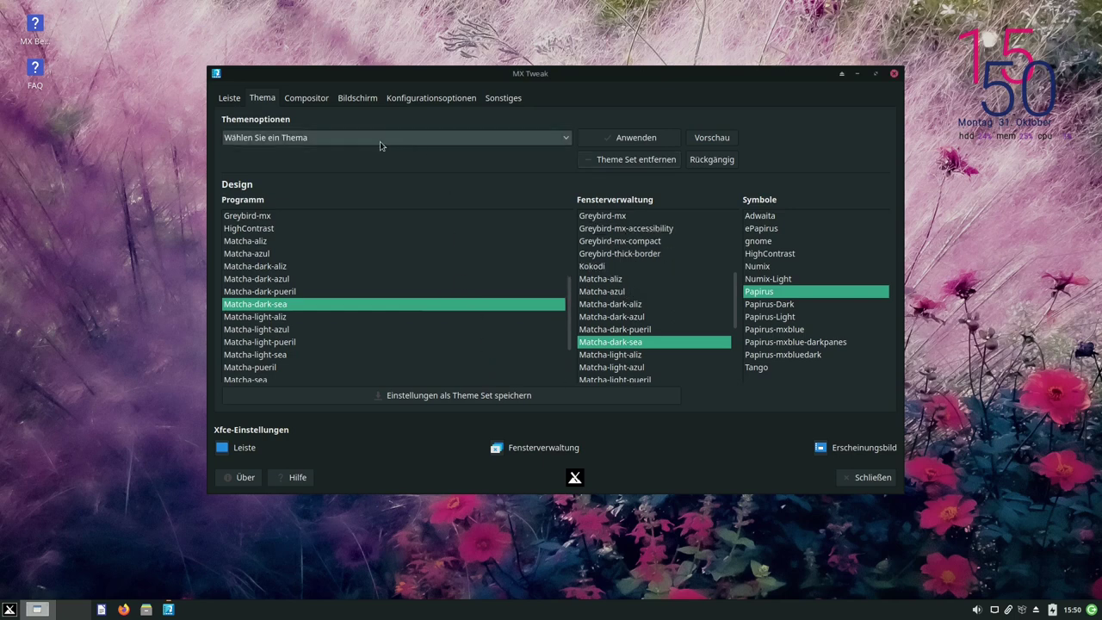
Choose MX Dark in Themenoptionen and apply it
{"action": "left_click", "coordinate": [384, 143]}
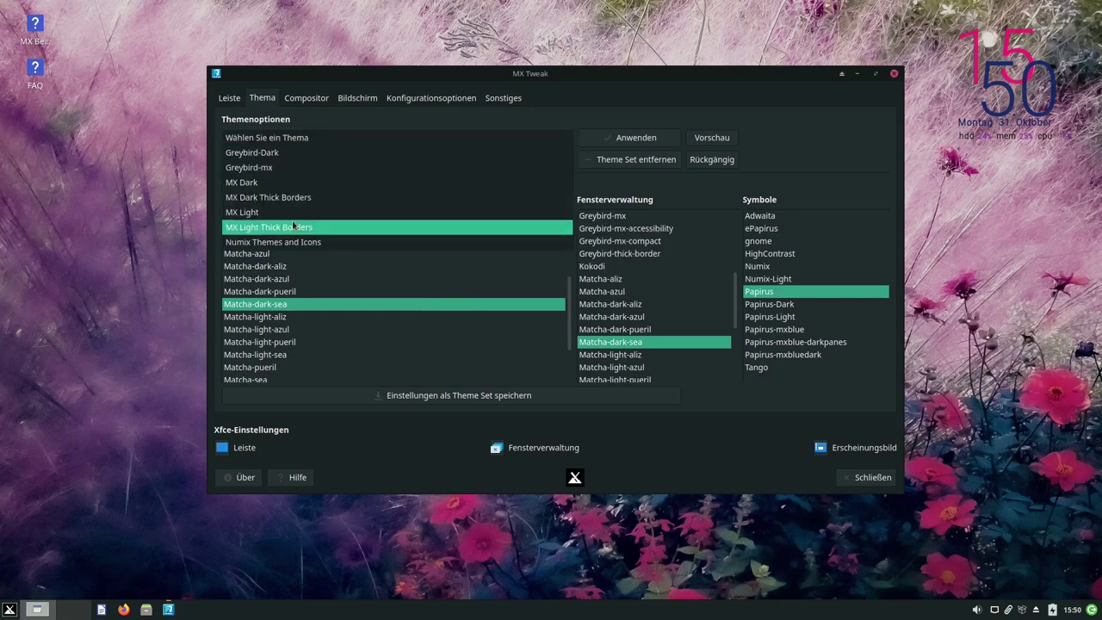
{"action": "left_click", "coordinate": [265, 183]}
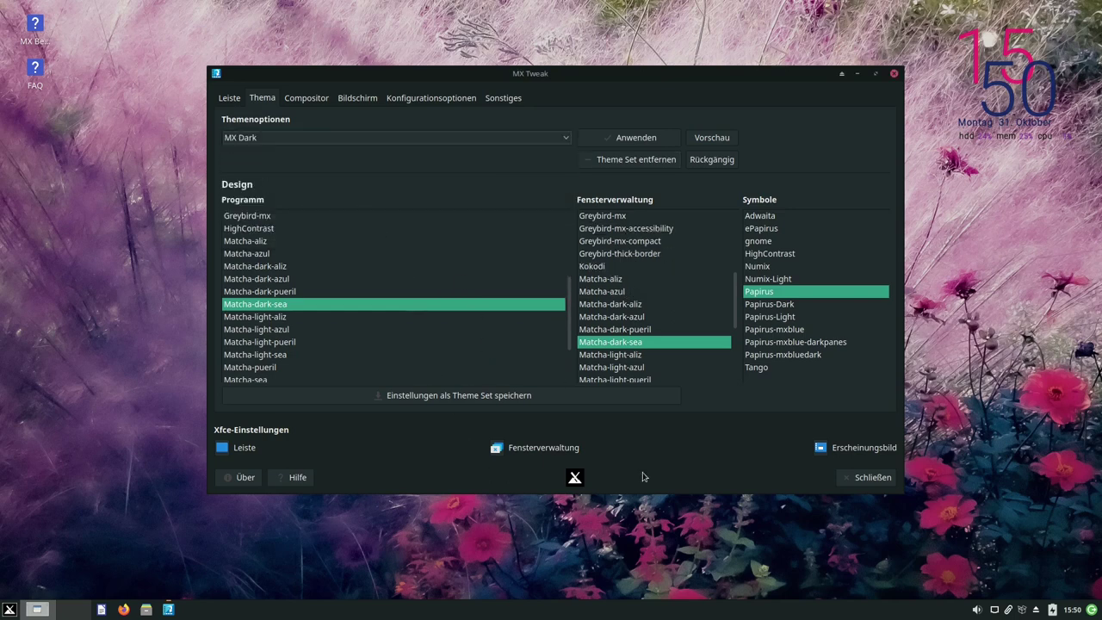
{"action": "left_click", "coordinate": [633, 144]}
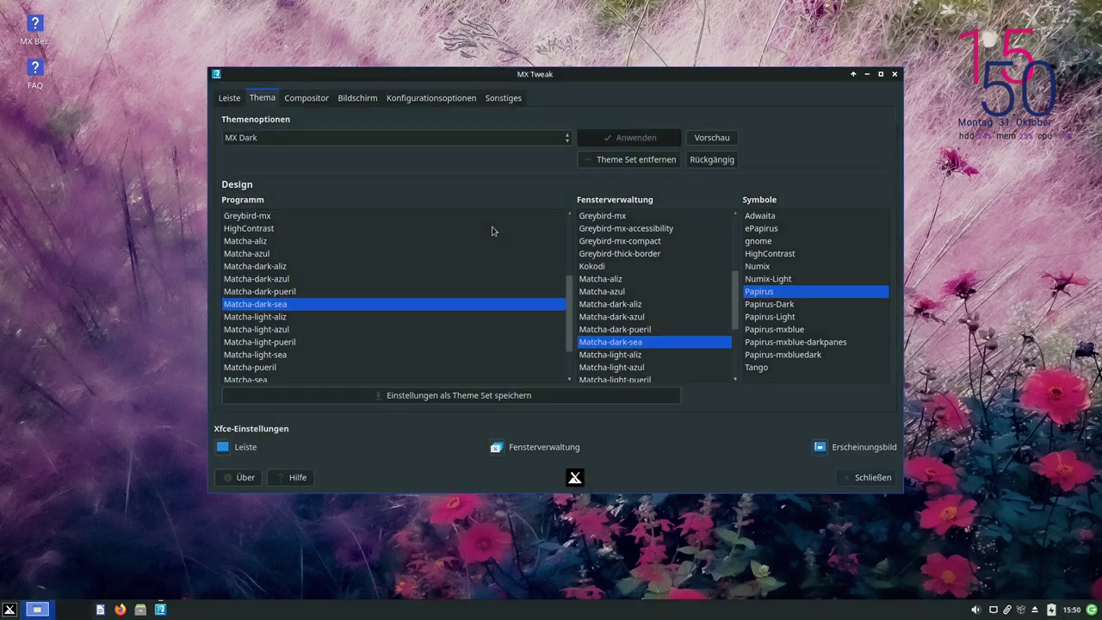
Select MX Light from the Themenoptionen list and apply it with Anwenden
{"action": "left_click", "coordinate": [376, 137]}
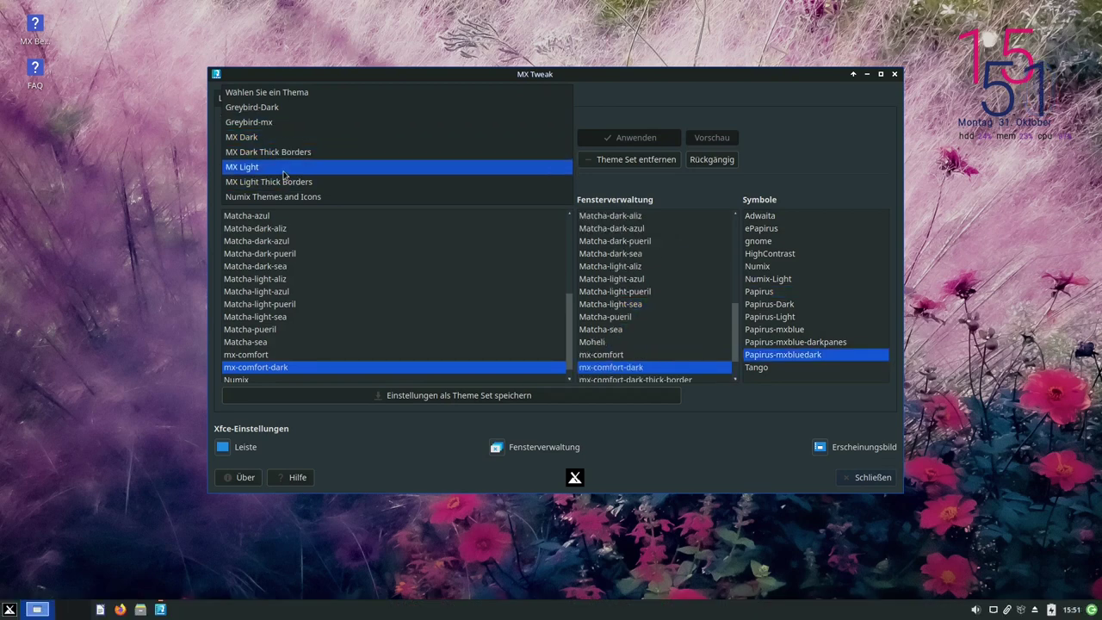
{"action": "left_click", "coordinate": [269, 167]}
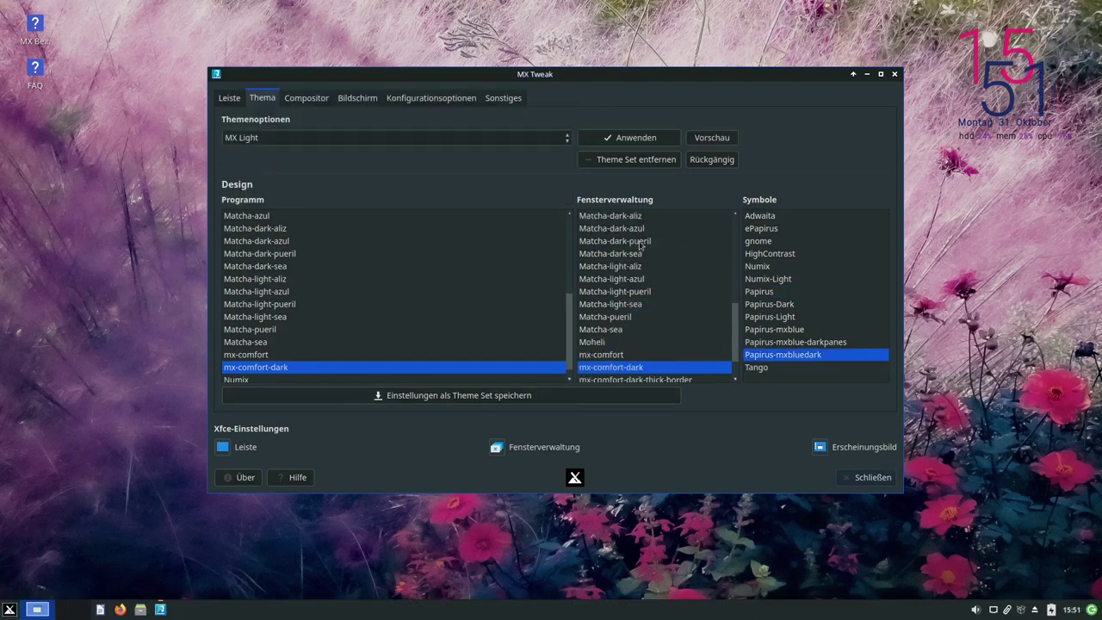
{"action": "left_click", "coordinate": [648, 140]}
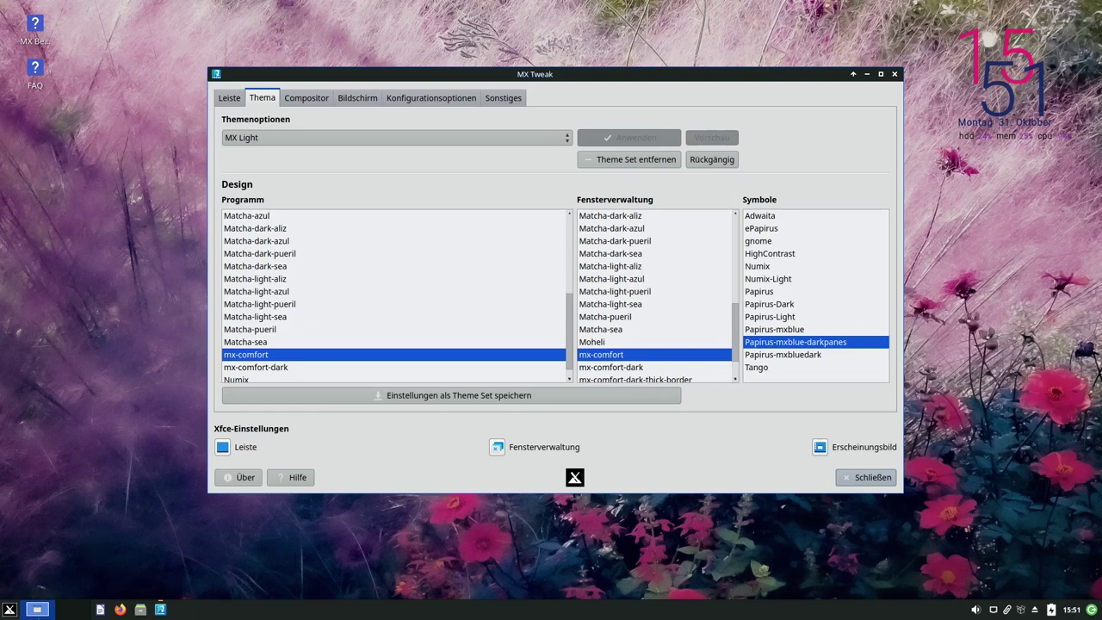
{"action": "left_click", "coordinate": [9, 609]}
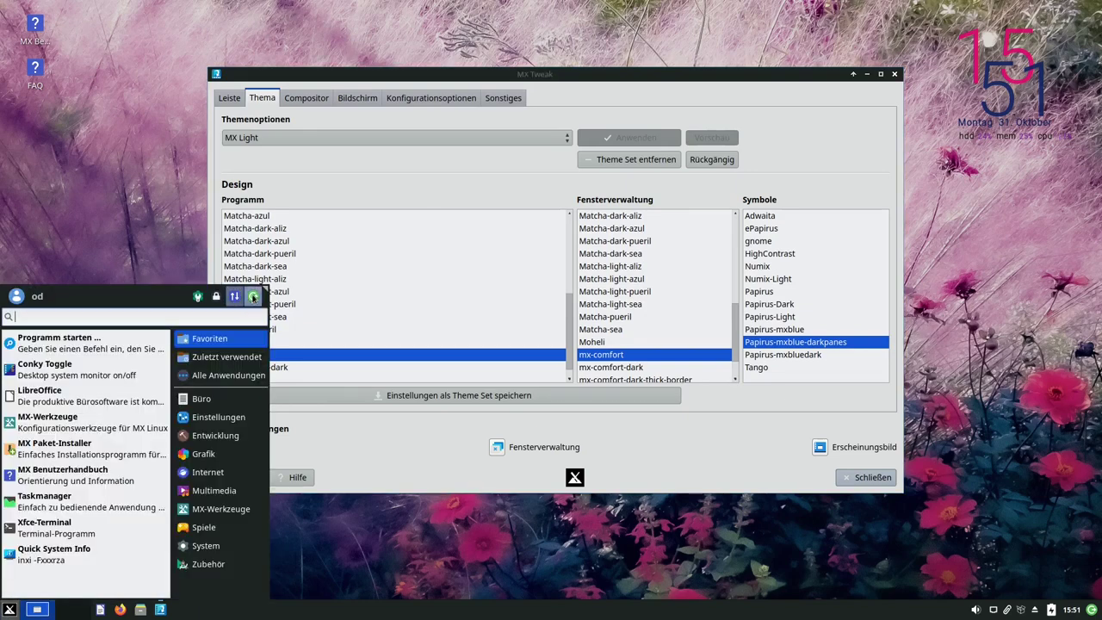
{"action": "left_click", "coordinate": [365, 317]}
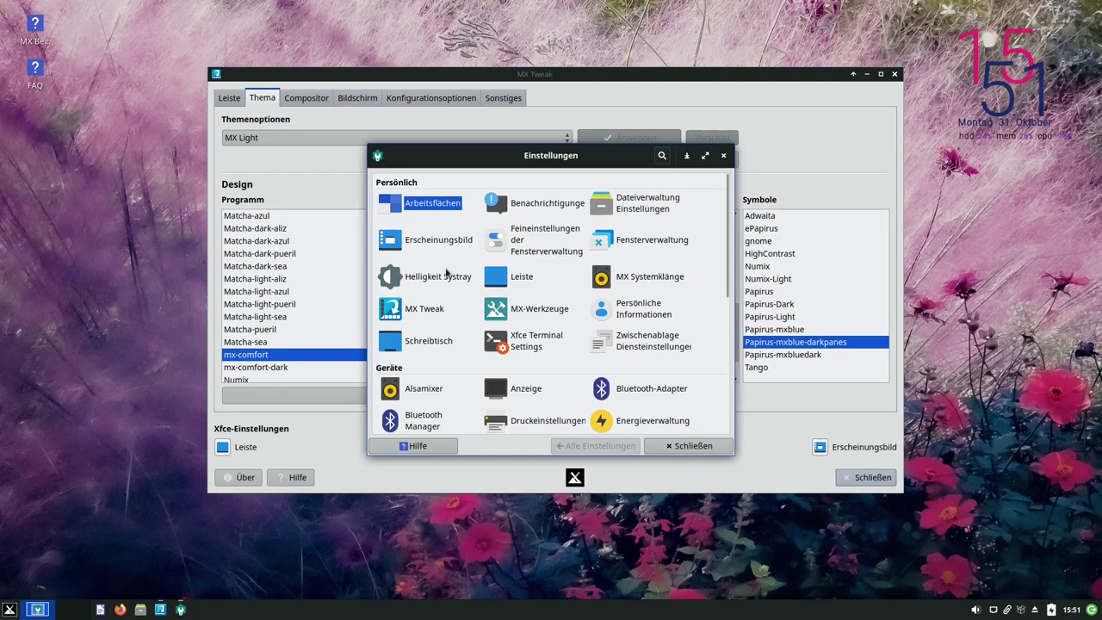
{"action": "left_click", "coordinate": [435, 240]}
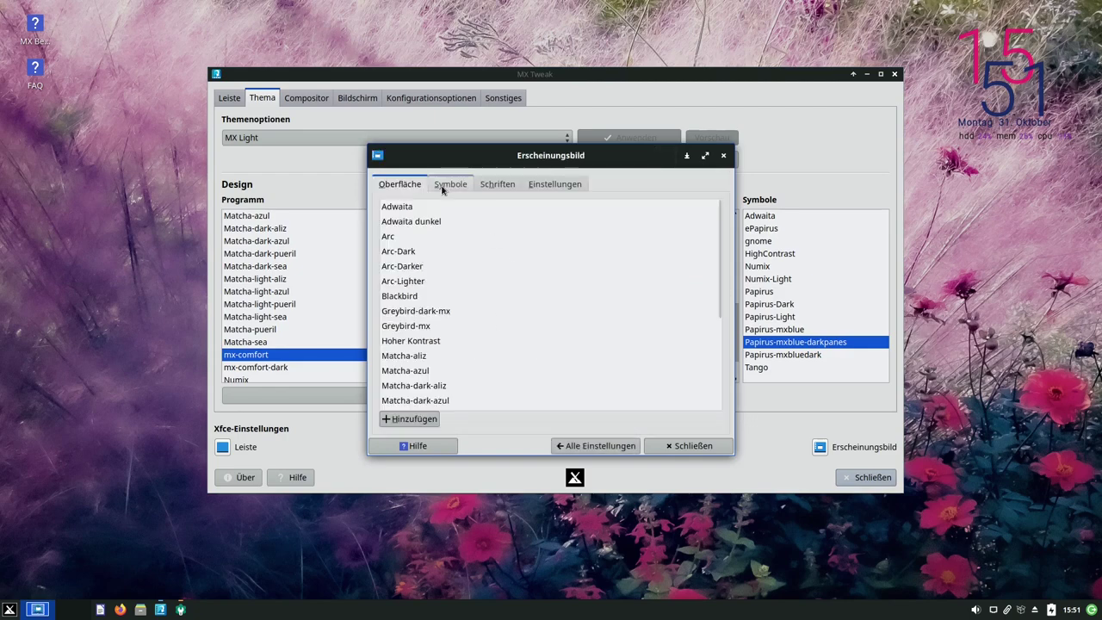
{"action": "left_click", "coordinate": [449, 184]}
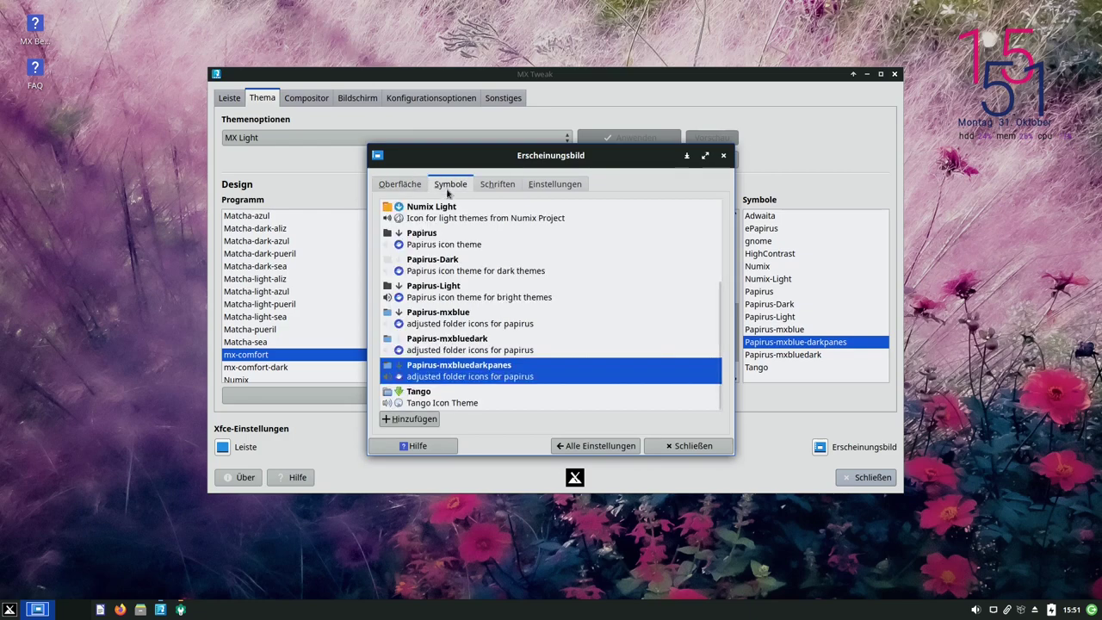
{"action": "left_click", "coordinate": [598, 446]}
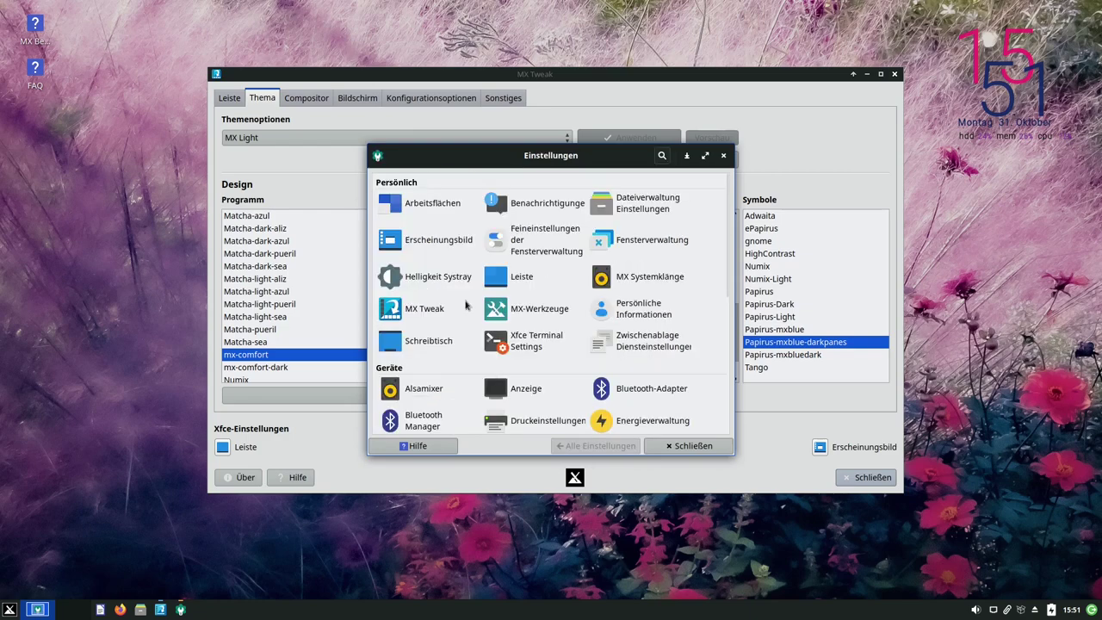
{"action": "left_click", "coordinate": [648, 242]}
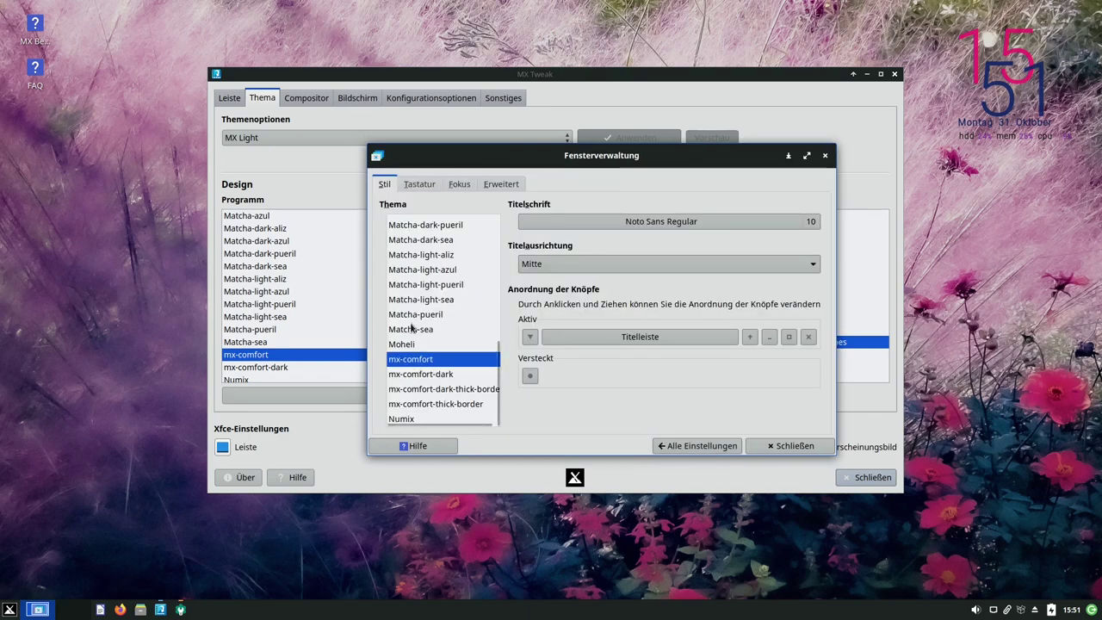
{"action": "left_click", "coordinate": [781, 449]}
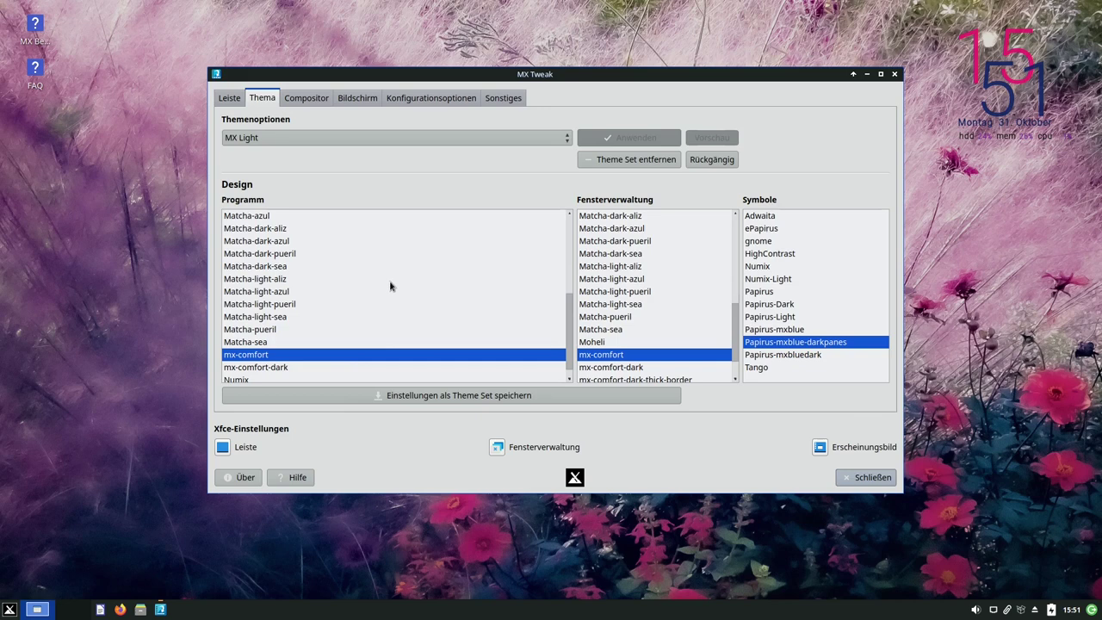
{"action": "left_click", "coordinate": [361, 140]}
Leave the theme set unchanged, view the compositor and Bildschirm settings, then open the Whisker menu
{"action": "left_click", "coordinate": [398, 191]}
{"action": "left_click", "coordinate": [310, 98]}
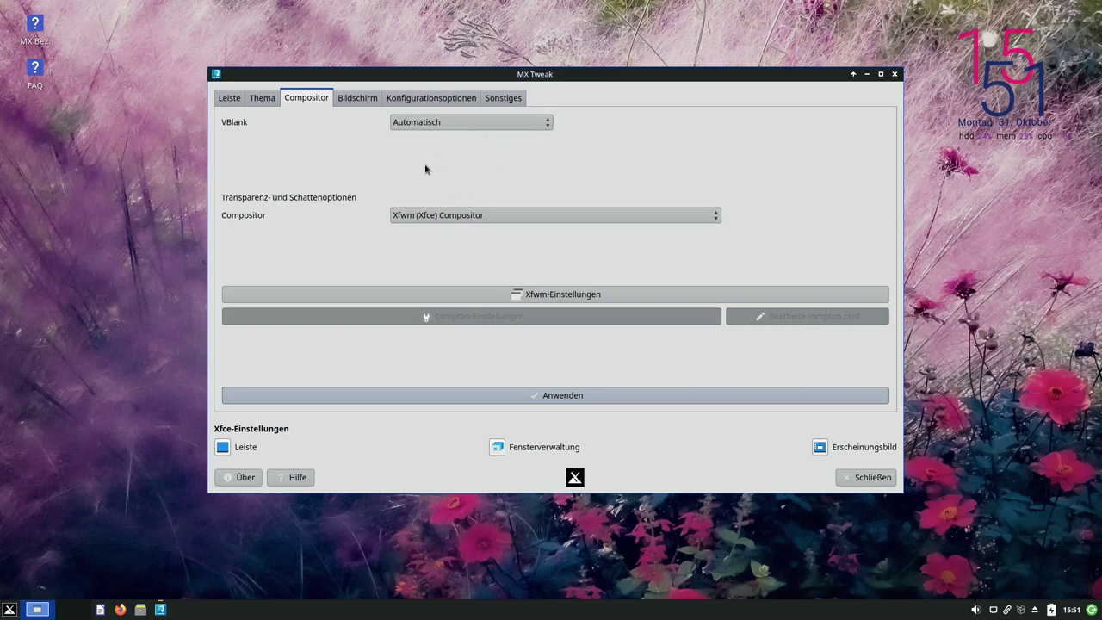
{"action": "left_click", "coordinate": [356, 100]}
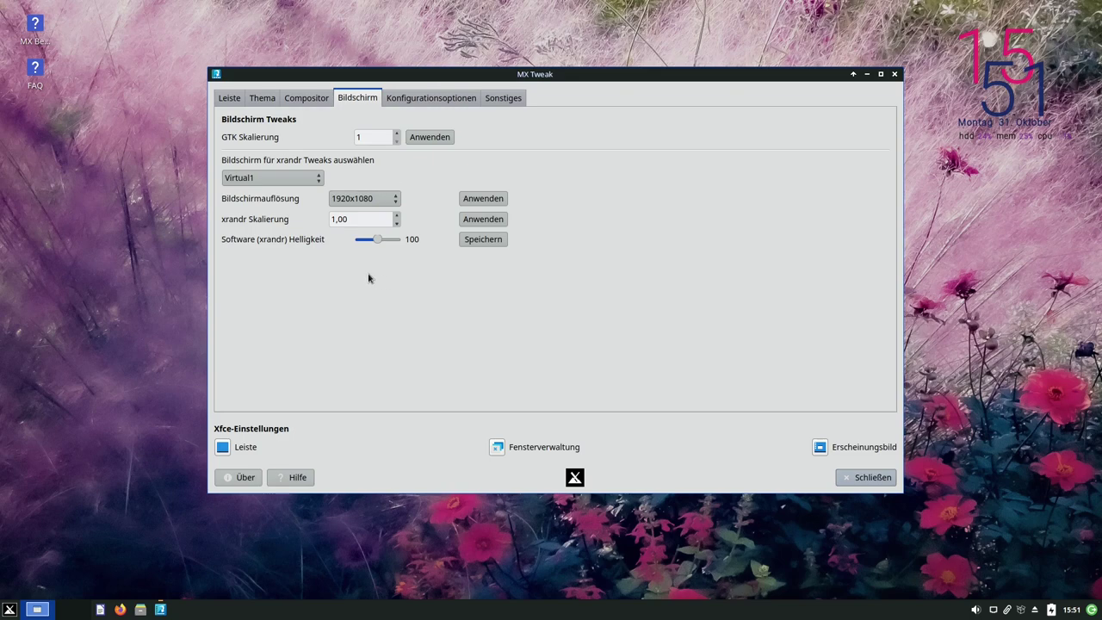
{"action": "left_click", "coordinate": [10, 610]}
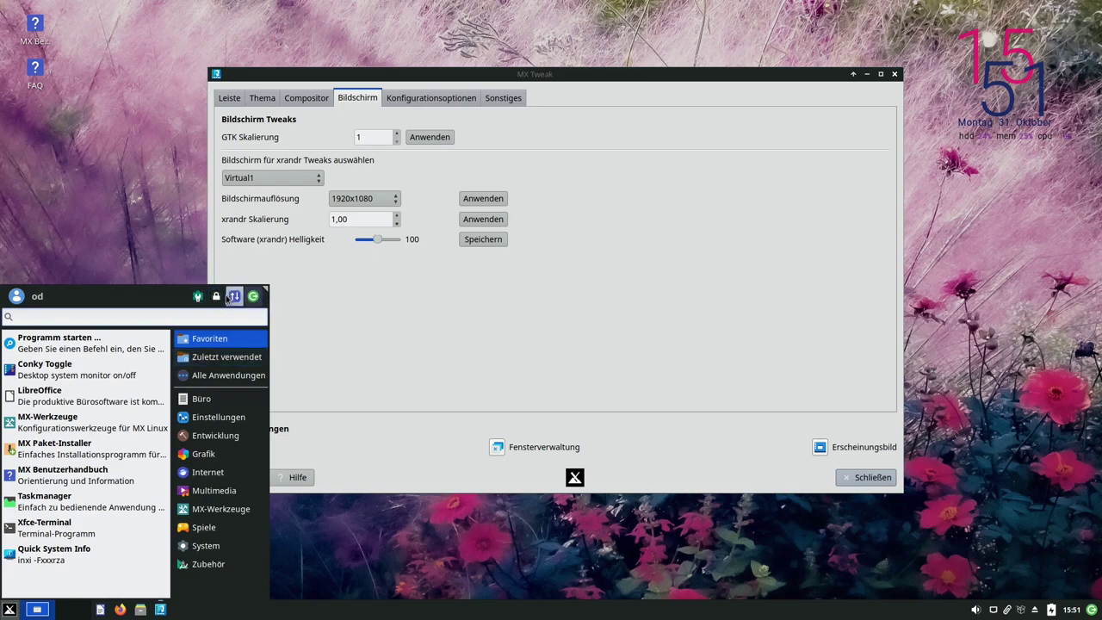
Check the Virtual1 scale options in Display Settings keeping 1x, then set MX Tweak brightness to 91
{"action": "left_click", "coordinate": [520, 330]}
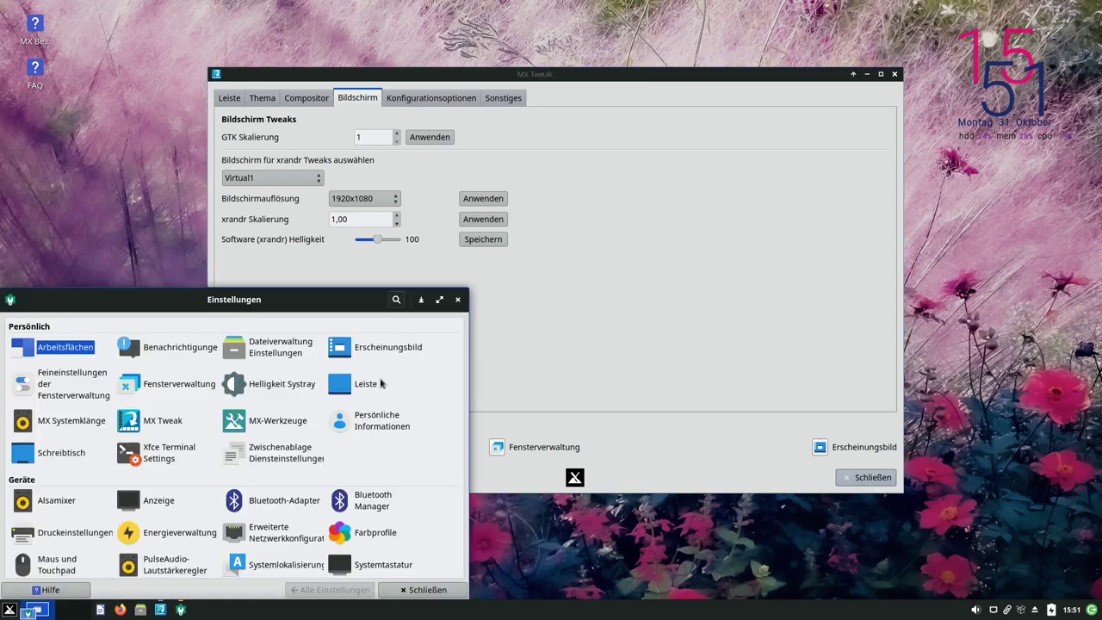
{"action": "left_click", "coordinate": [158, 504]}
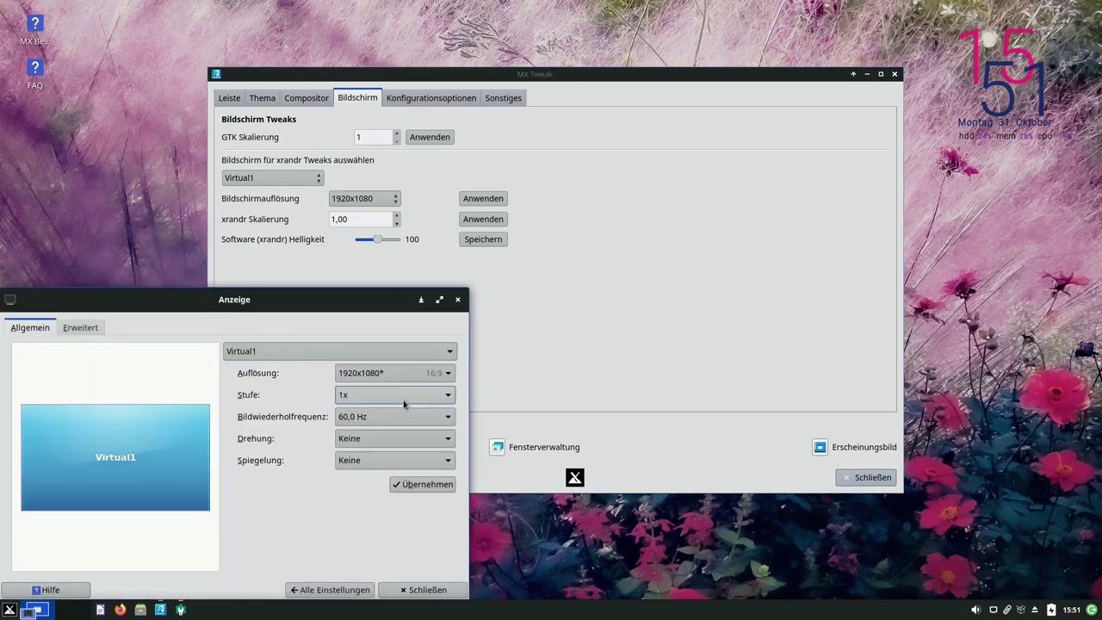
{"action": "left_click", "coordinate": [363, 397]}
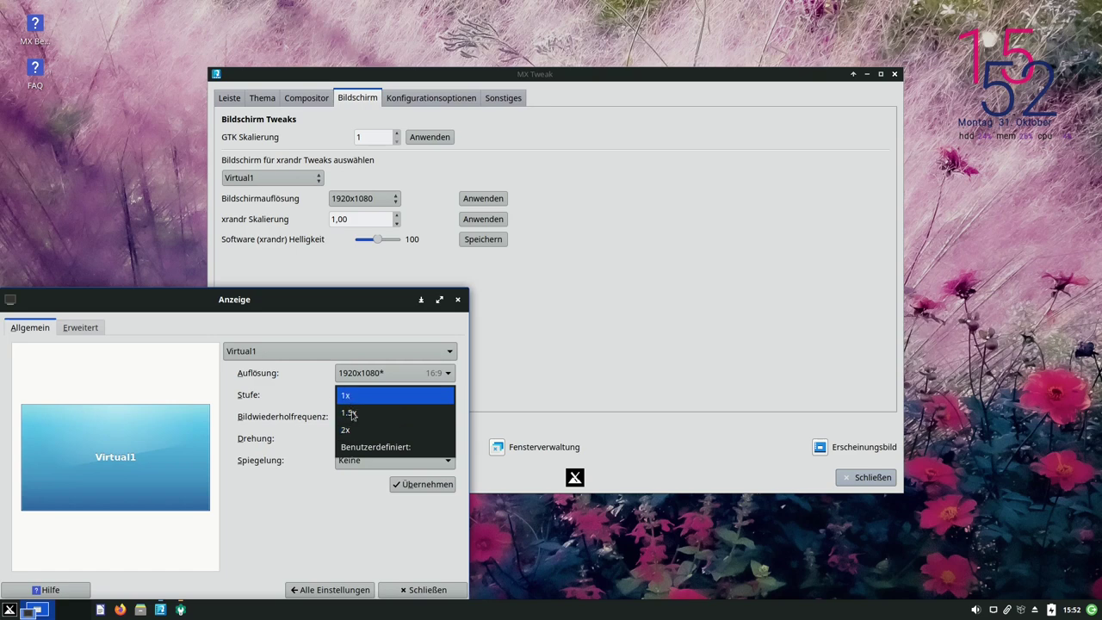
{"action": "left_click", "coordinate": [316, 502]}
{"action": "left_click", "coordinate": [379, 278]}
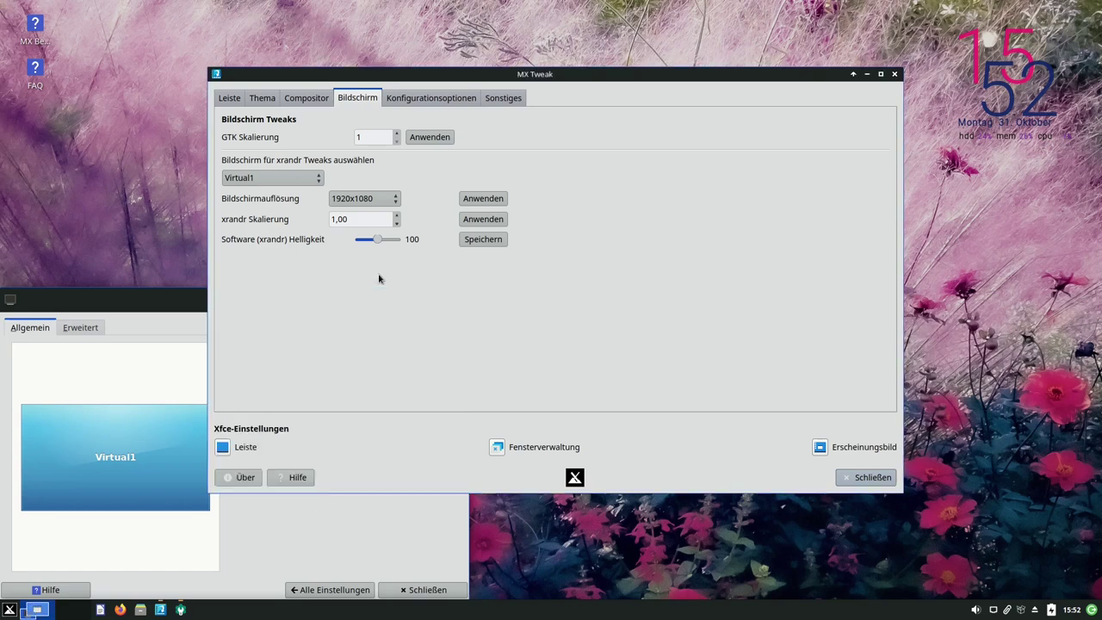
{"action": "left_click_drag", "start_coordinate": [377, 239], "coordinate": [380, 241]}
Lower the xrandr scaling to 0,70, apply it, and reposition the MX Tweak window
{"action": "left_click", "coordinate": [396, 224]}
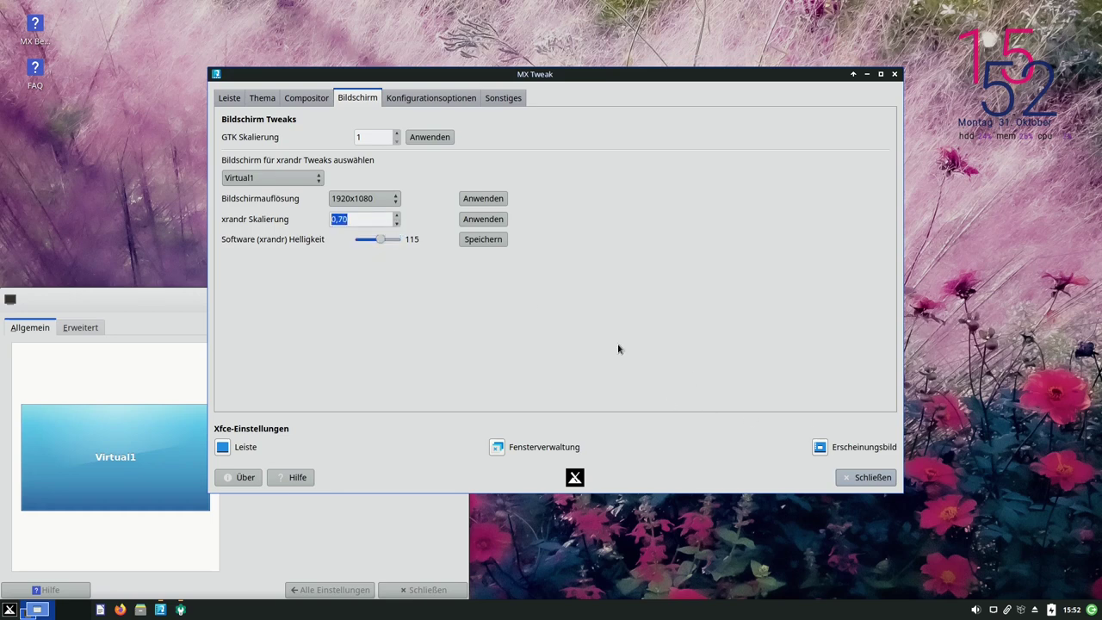
{"action": "left_click", "coordinate": [483, 219]}
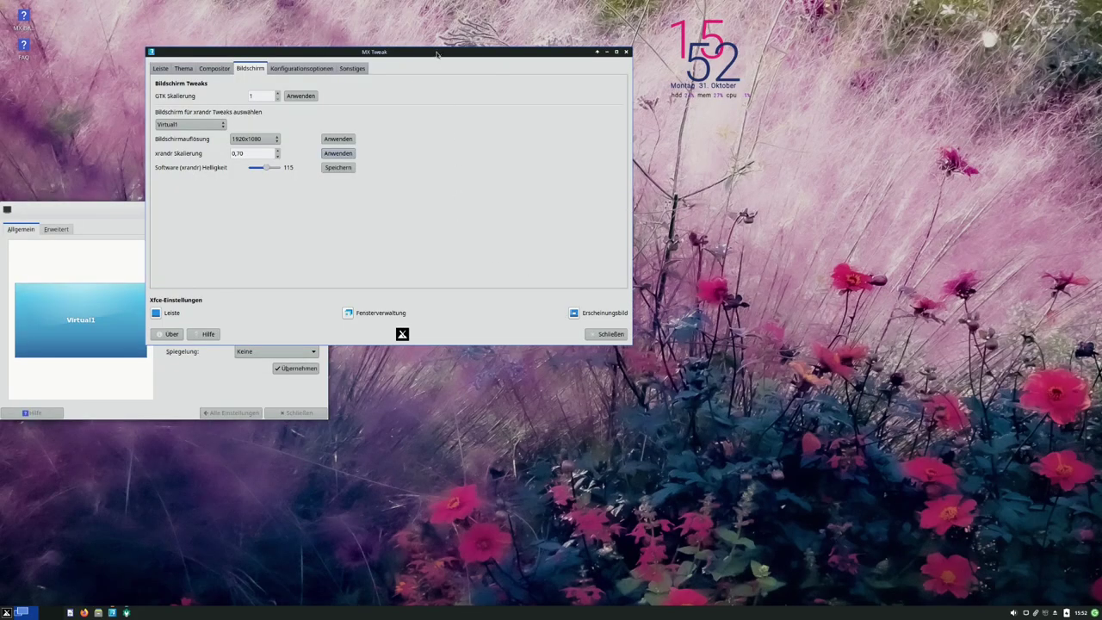
{"action": "left_click_drag", "start_coordinate": [436, 54], "coordinate": [598, 96]}
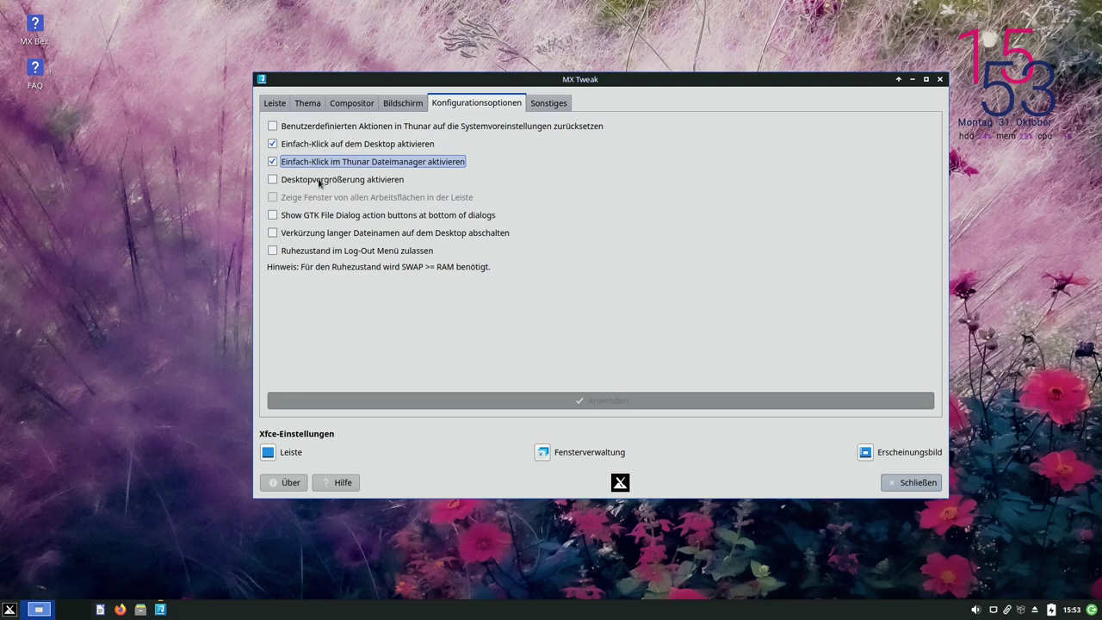
Enable desktop zoom (Desktopvergrößerung) and apply the configuration options
{"action": "left_click", "coordinate": [272, 179]}
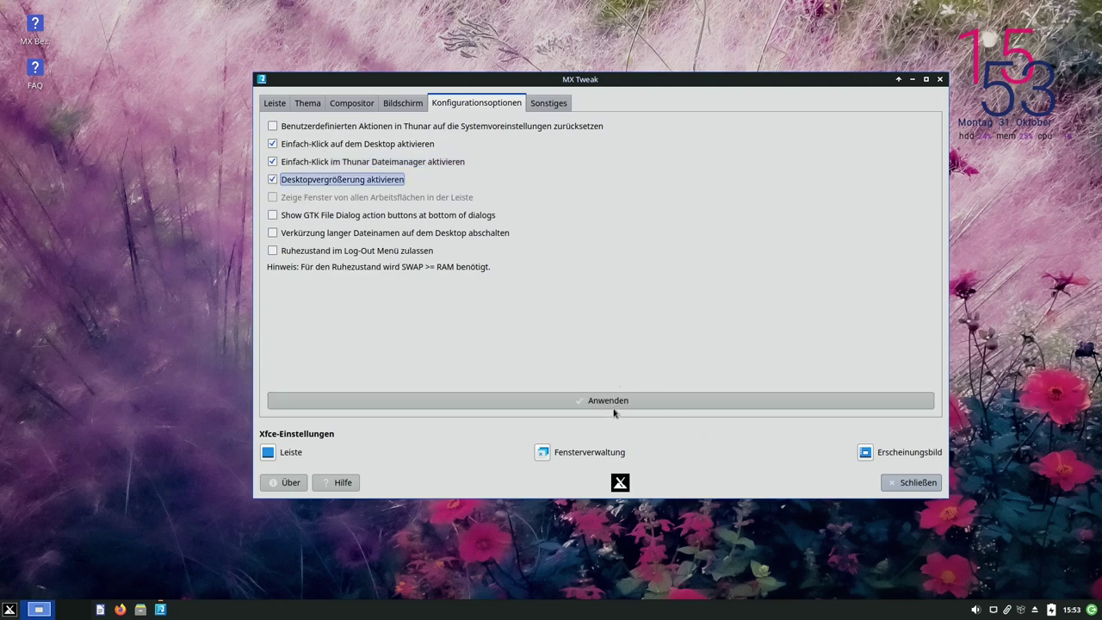
{"action": "left_click", "coordinate": [536, 406]}
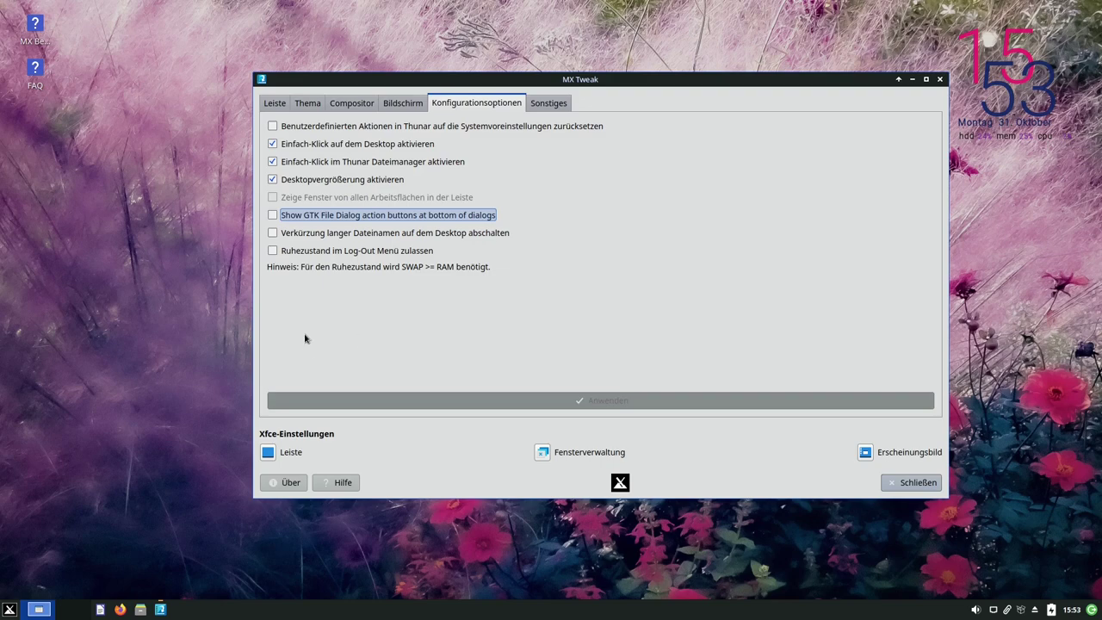
{"action": "key", "text": "super"}
{"action": "key", "text": "Escape"}
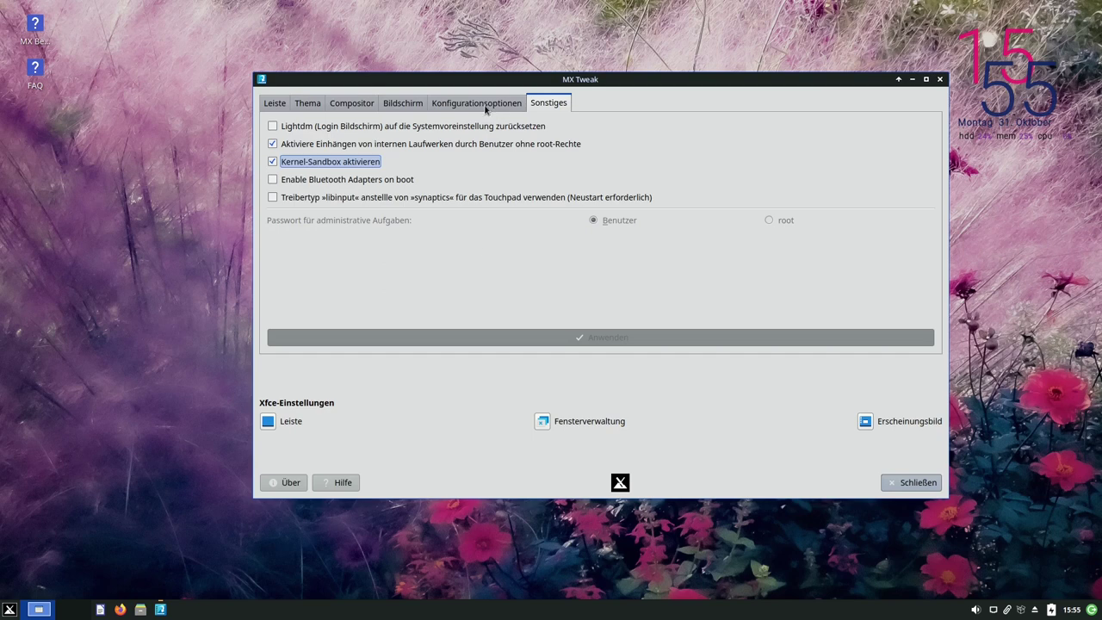
Review the Leiste, Thema, Compositor, Bildschirm, Sonstiges and Konfigurationsoptionen pages, then close MX Tweak
{"action": "left_click", "coordinate": [278, 108]}
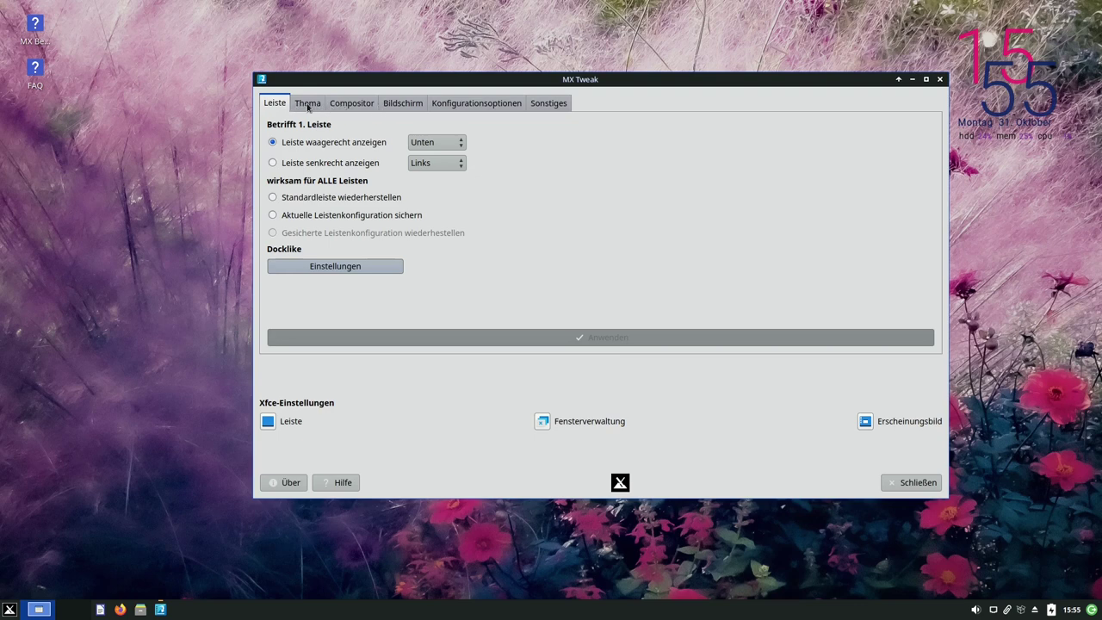
{"action": "left_click", "coordinate": [307, 104]}
{"action": "left_click", "coordinate": [350, 104]}
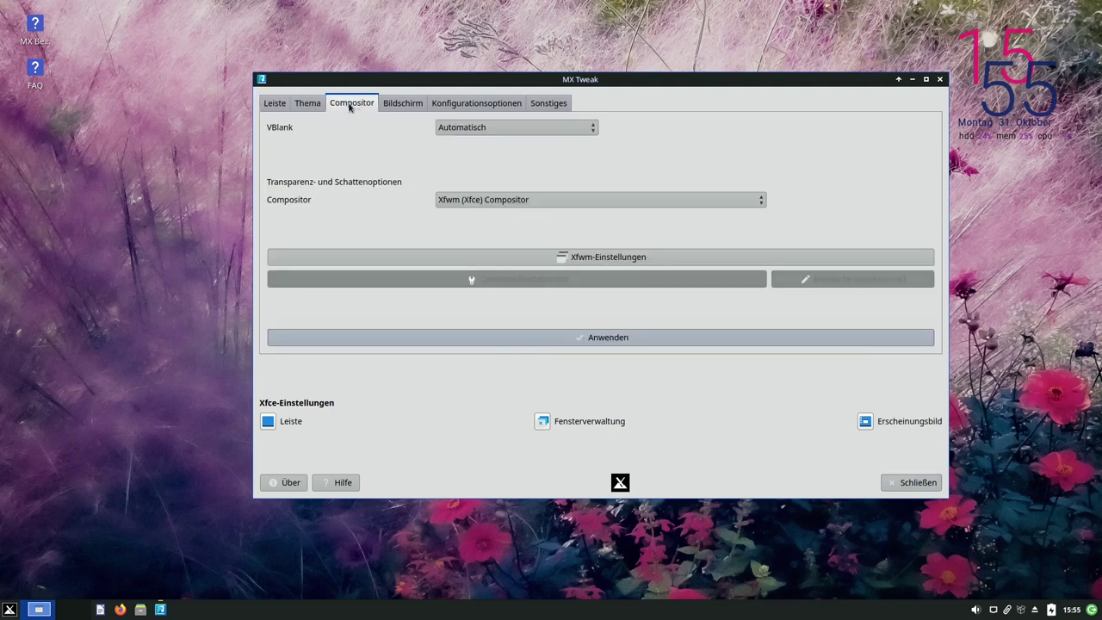
{"action": "left_click", "coordinate": [400, 108]}
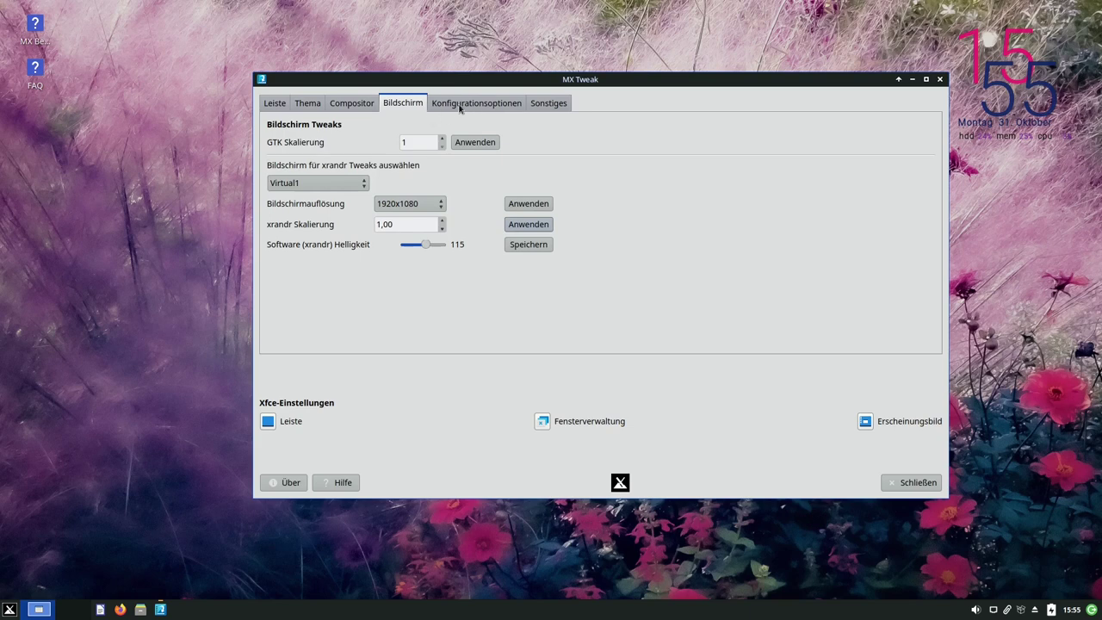
{"action": "left_click", "coordinate": [363, 110]}
{"action": "left_click", "coordinate": [306, 108]}
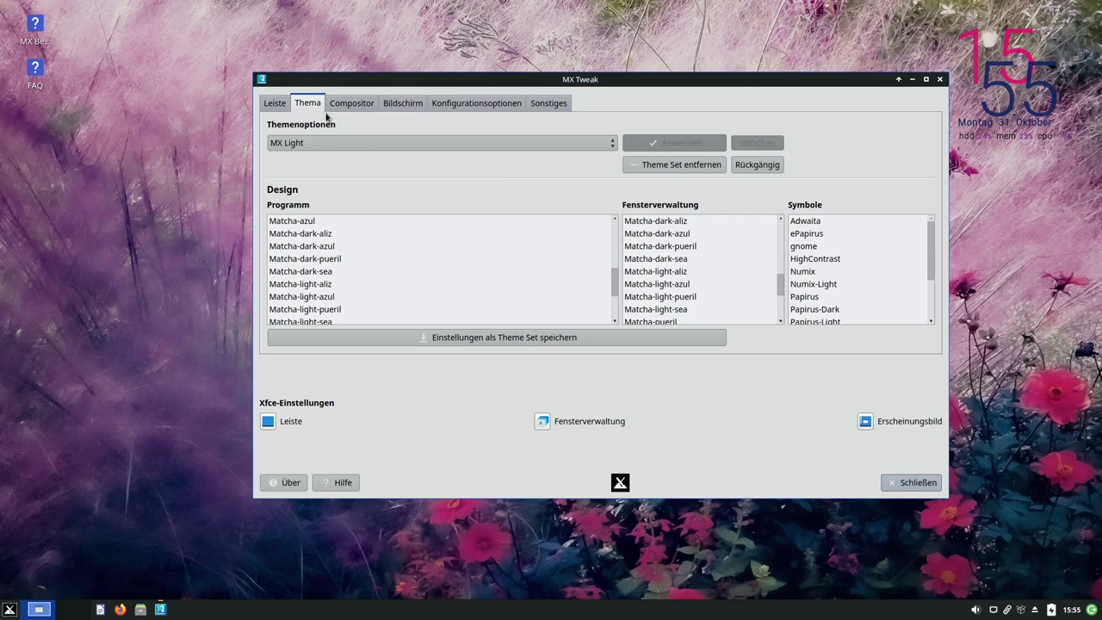
{"action": "left_click", "coordinate": [546, 107]}
{"action": "left_click", "coordinate": [468, 106]}
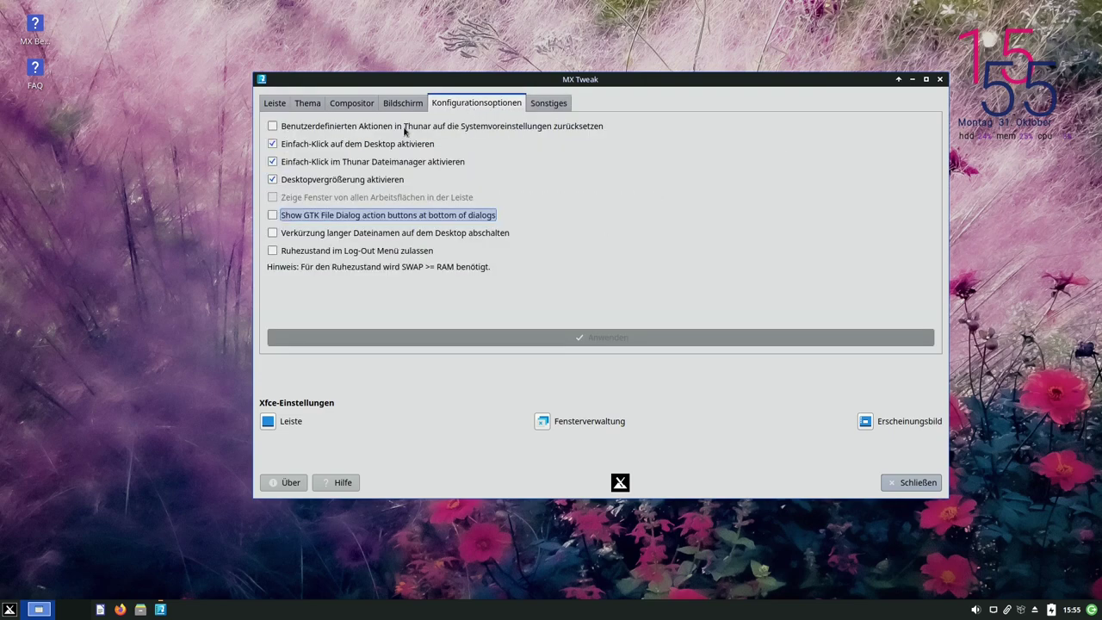
{"action": "left_click", "coordinate": [281, 107]}
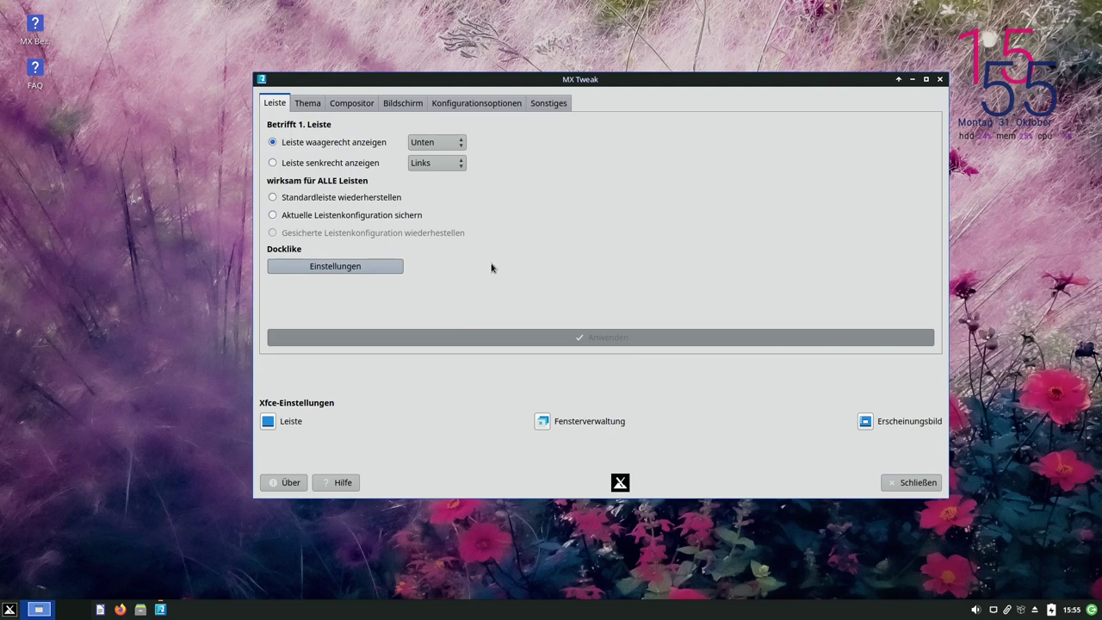
{"action": "left_click", "coordinate": [915, 482]}
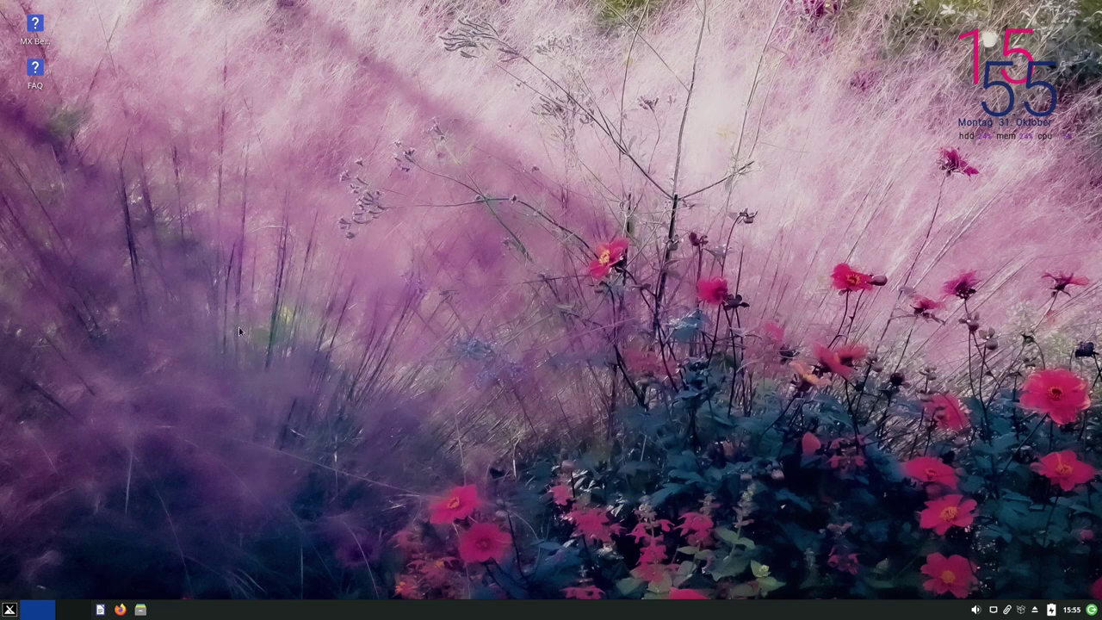
Search the Whisker menu for 'werkz' and launch MX-Werkzeuge
{"action": "left_click", "coordinate": [9, 608]}
{"action": "type", "text": "werkz"}
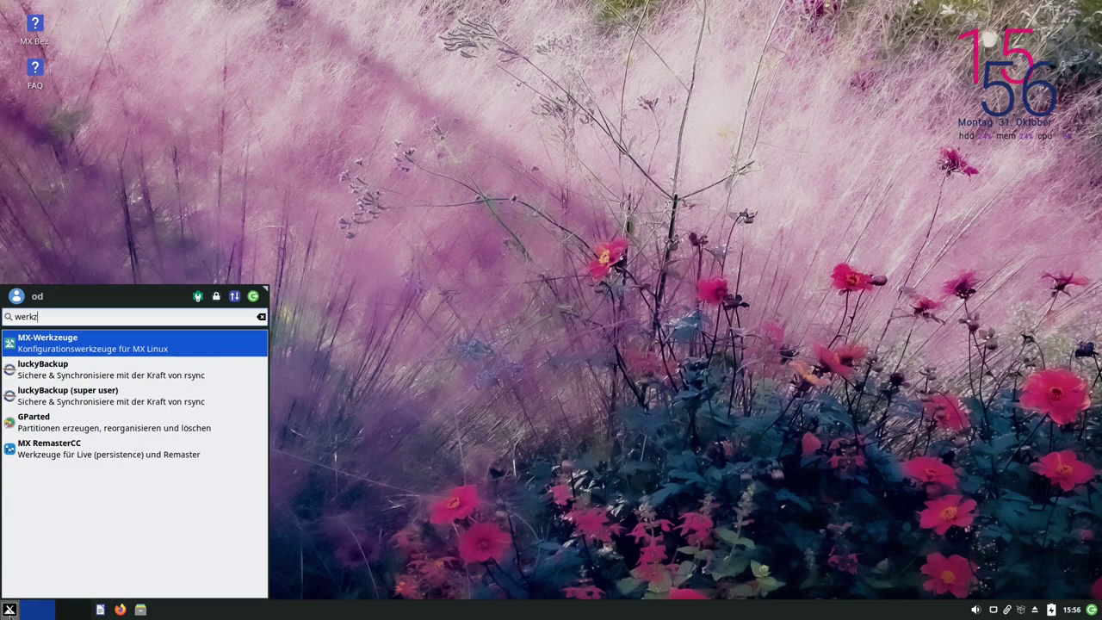
{"action": "key", "text": "Return"}
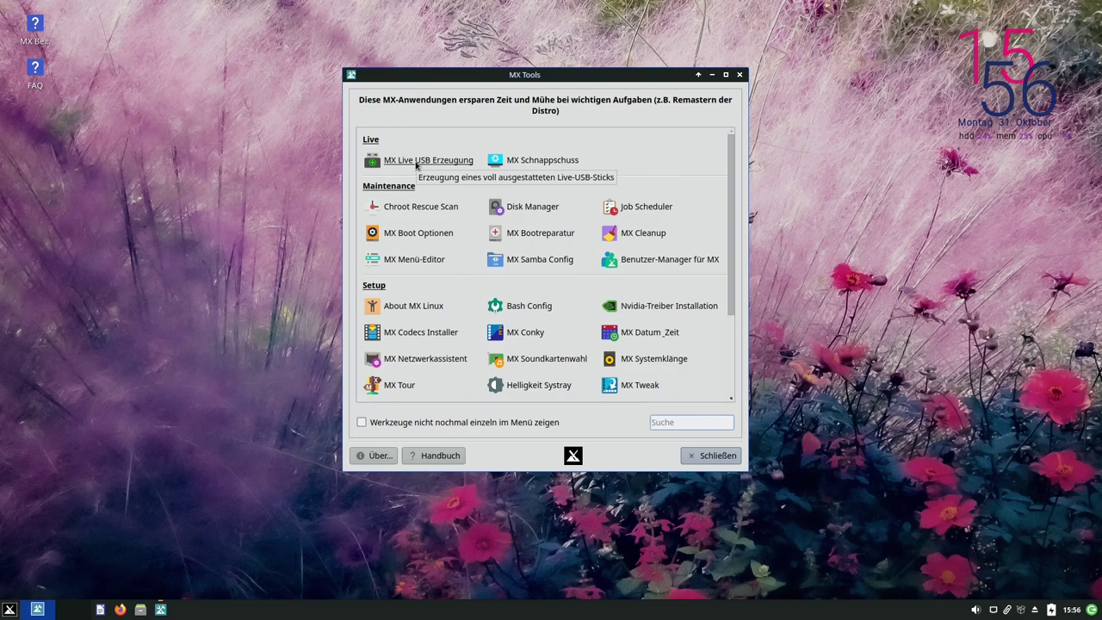
Launch MX Live USB Erzeugung, authenticating with the administrator password
{"action": "left_click", "coordinate": [416, 161]}
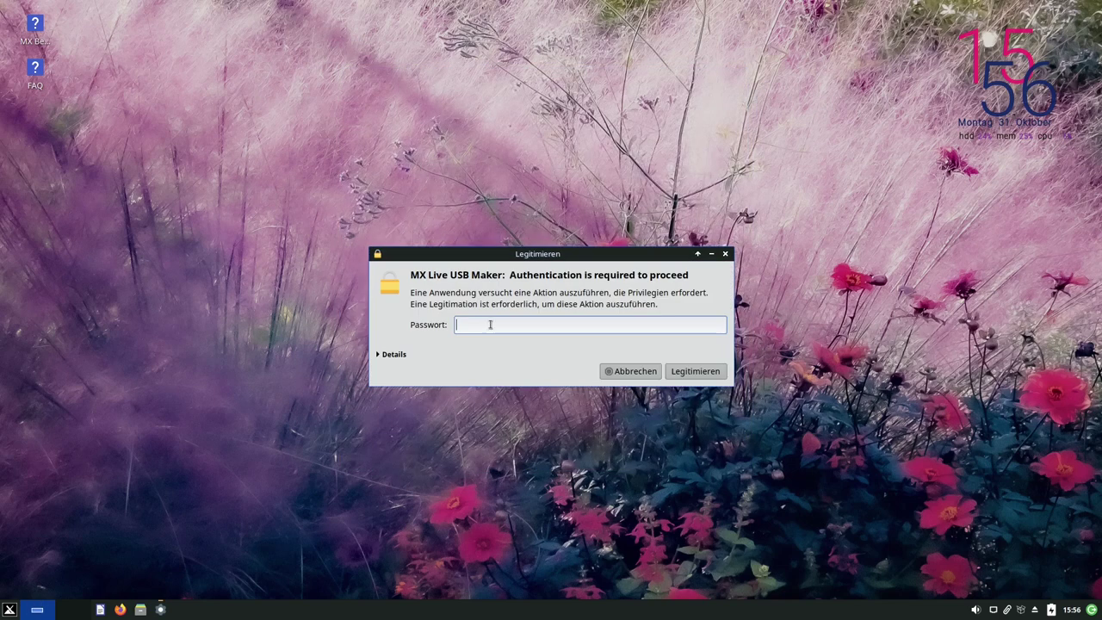
{"action": "key", "text": "Return"}
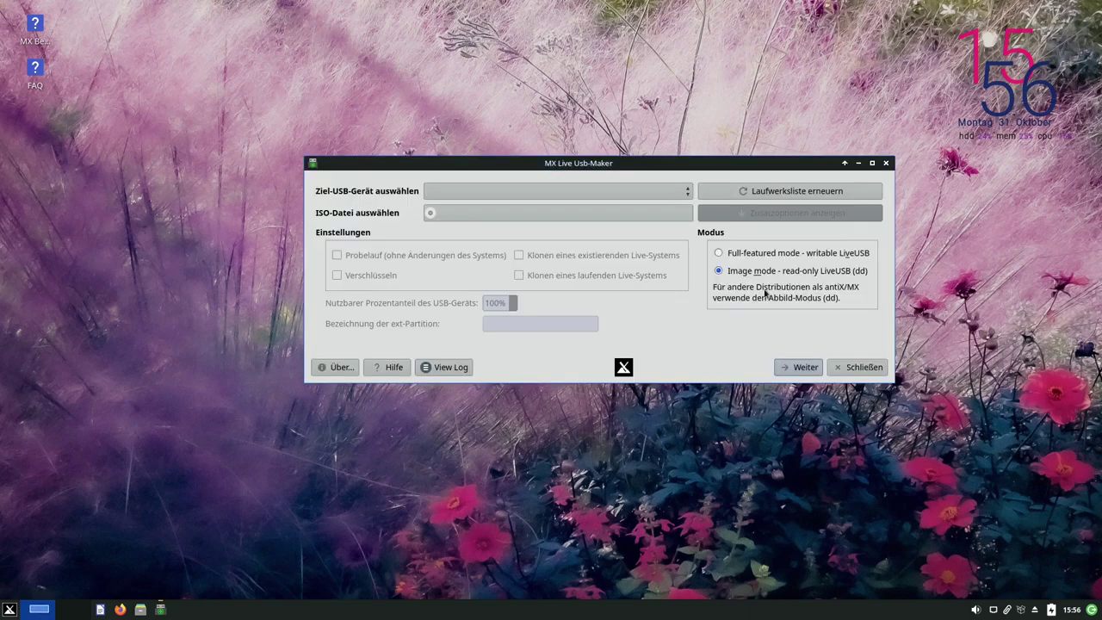
Choose Full-featured writable LiveUSB mode instead of Image mode
{"action": "left_click", "coordinate": [720, 253]}
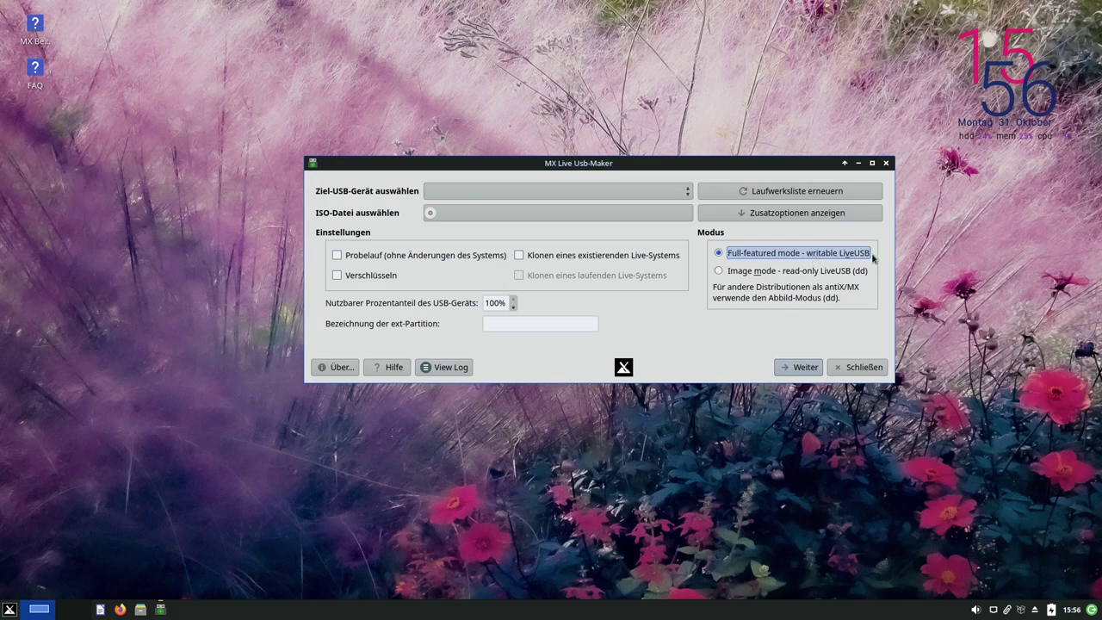
{"action": "left_click", "coordinate": [787, 272]}
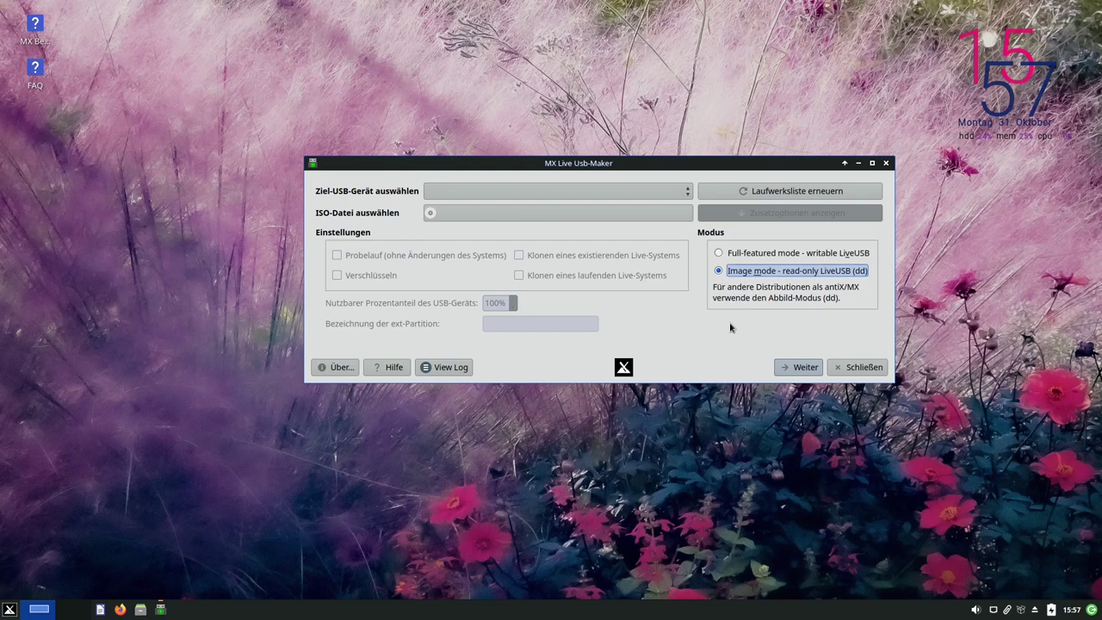
{"action": "left_click", "coordinate": [755, 255]}
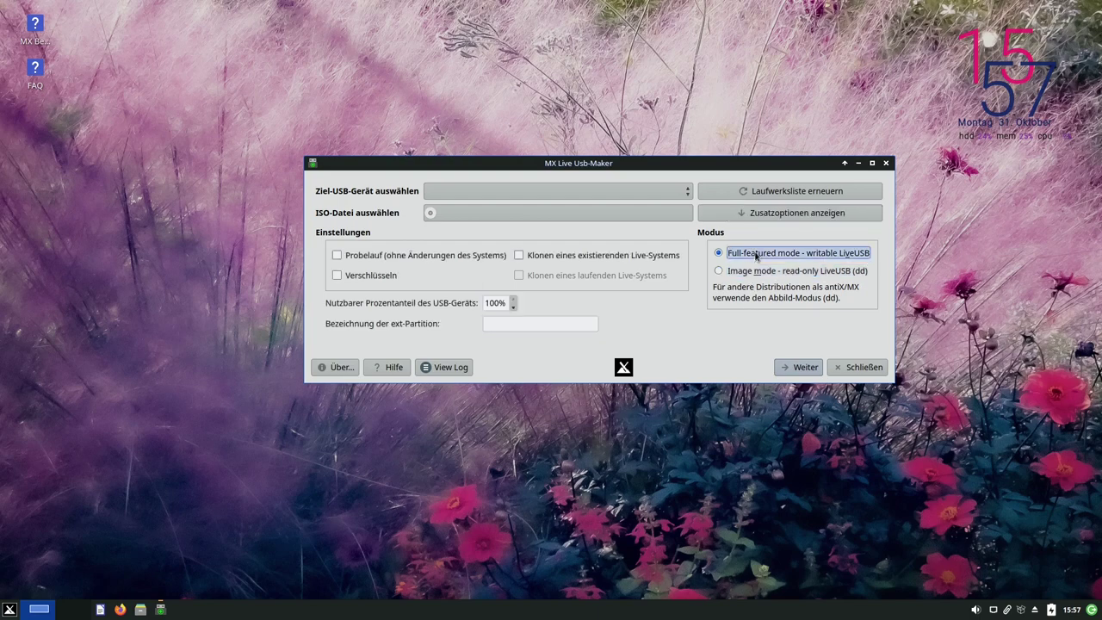
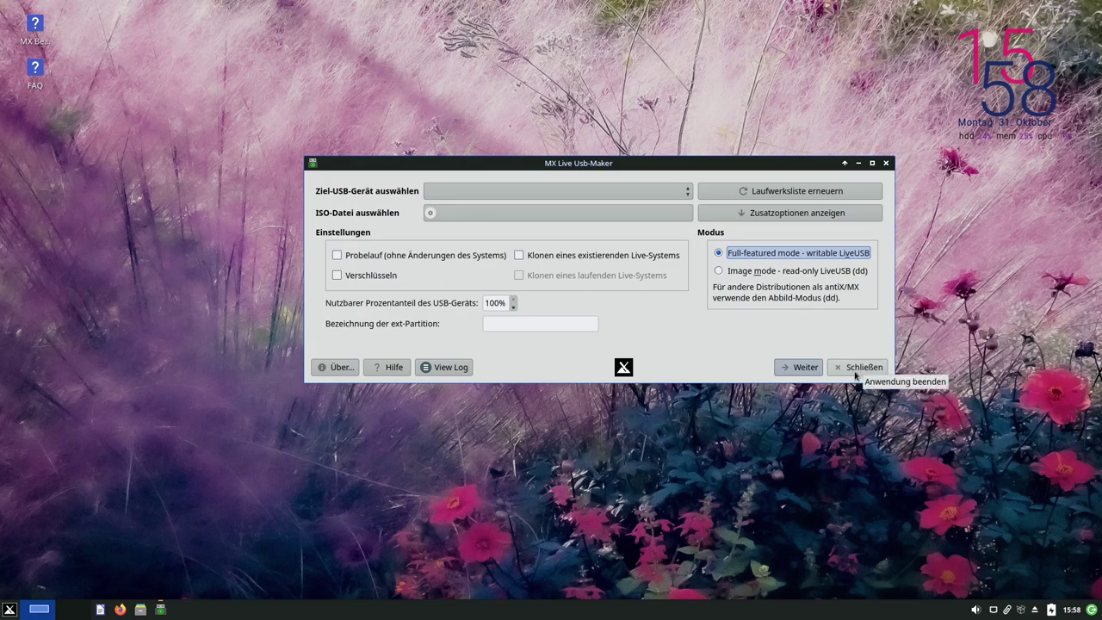
Close Live USB Maker, then launch MX Snapshot and authenticate with the admin password
{"action": "left_click", "coordinate": [858, 372]}
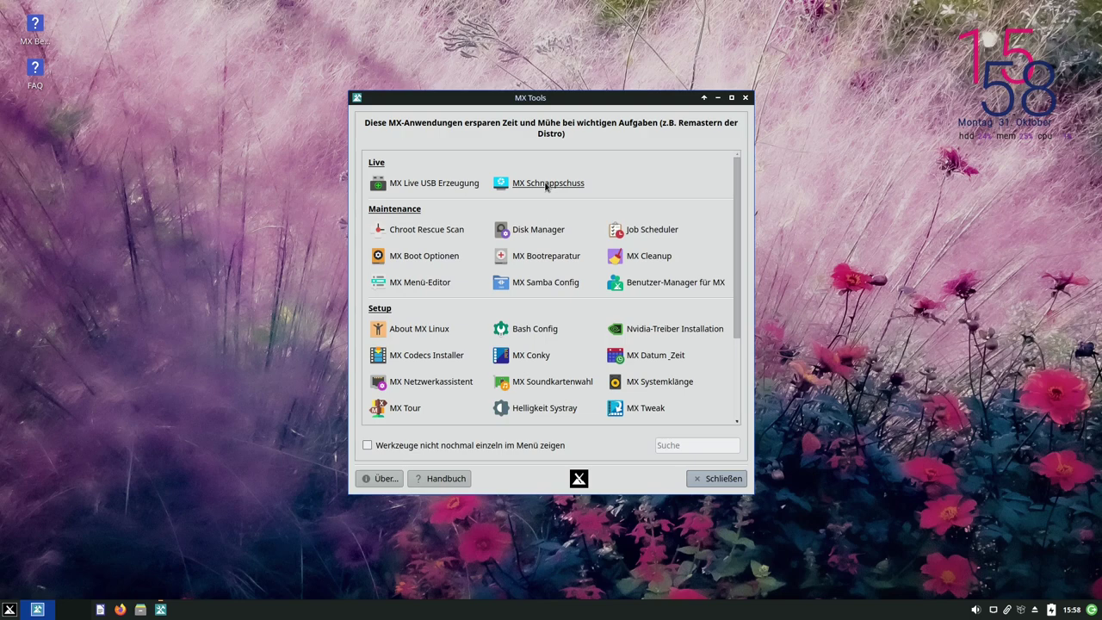
{"action": "left_click", "coordinate": [546, 184]}
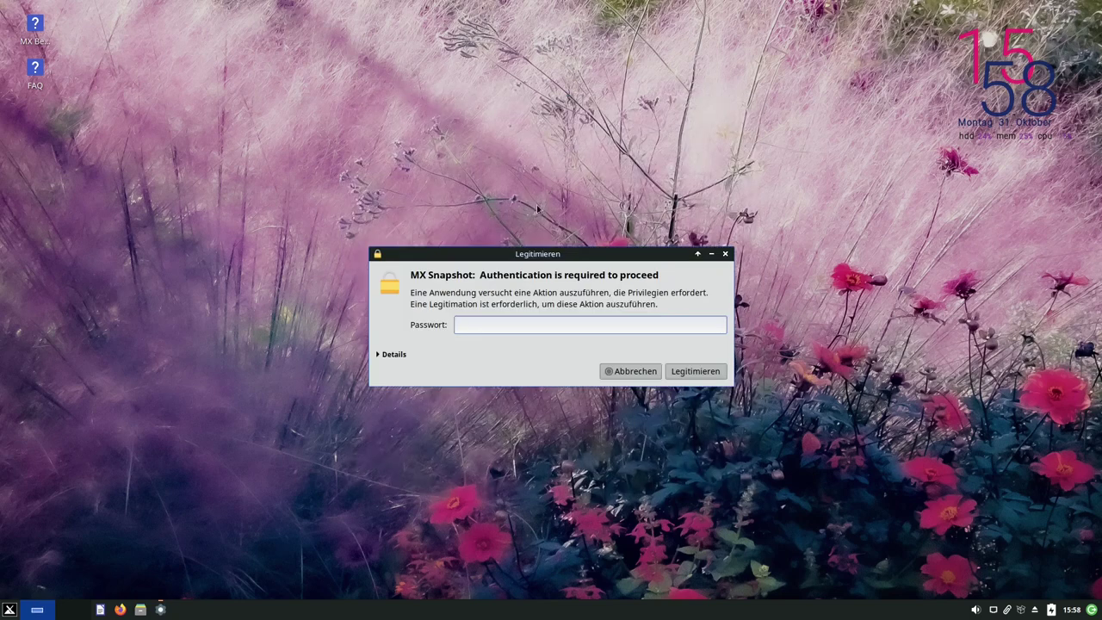
{"action": "type", "text": "demo"}
{"action": "key", "text": "Return"}
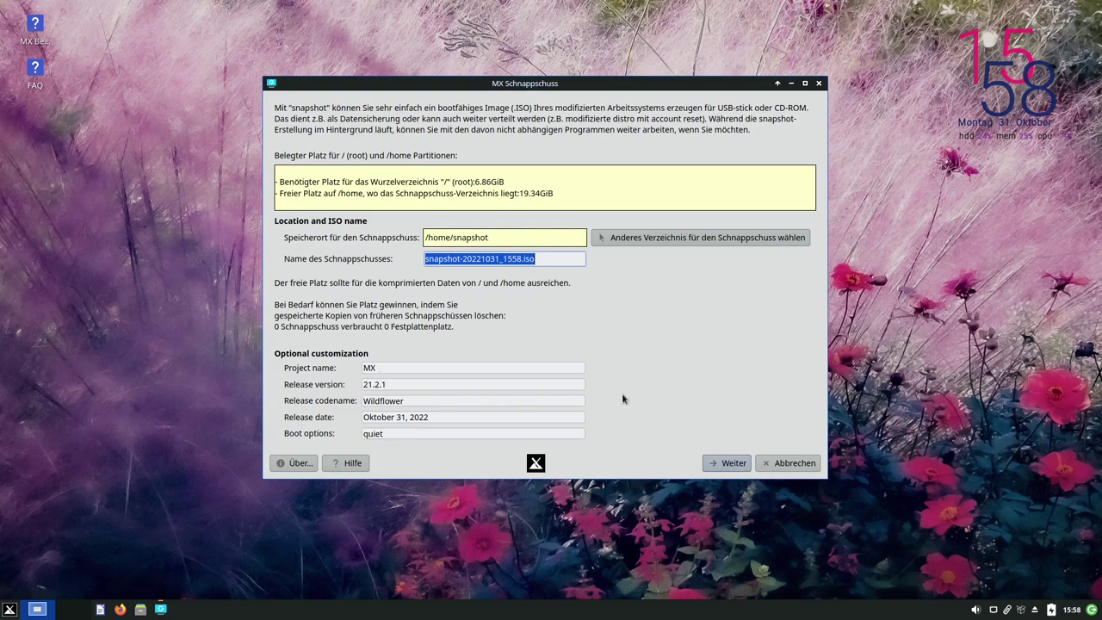
Review the release fields and the snapshot ISO name snapshot-20221031_1558.iso, then reposition the window
{"action": "left_click", "coordinate": [451, 370]}
{"action": "left_click", "coordinate": [451, 384]}
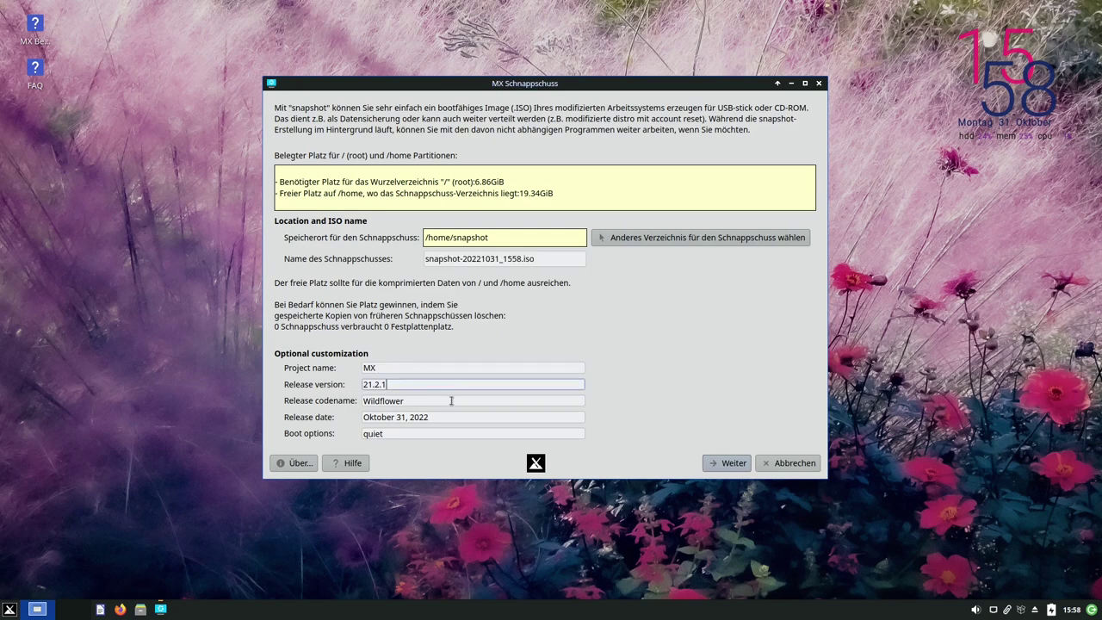
{"action": "left_click", "coordinate": [451, 401]}
{"action": "left_click", "coordinate": [459, 415]}
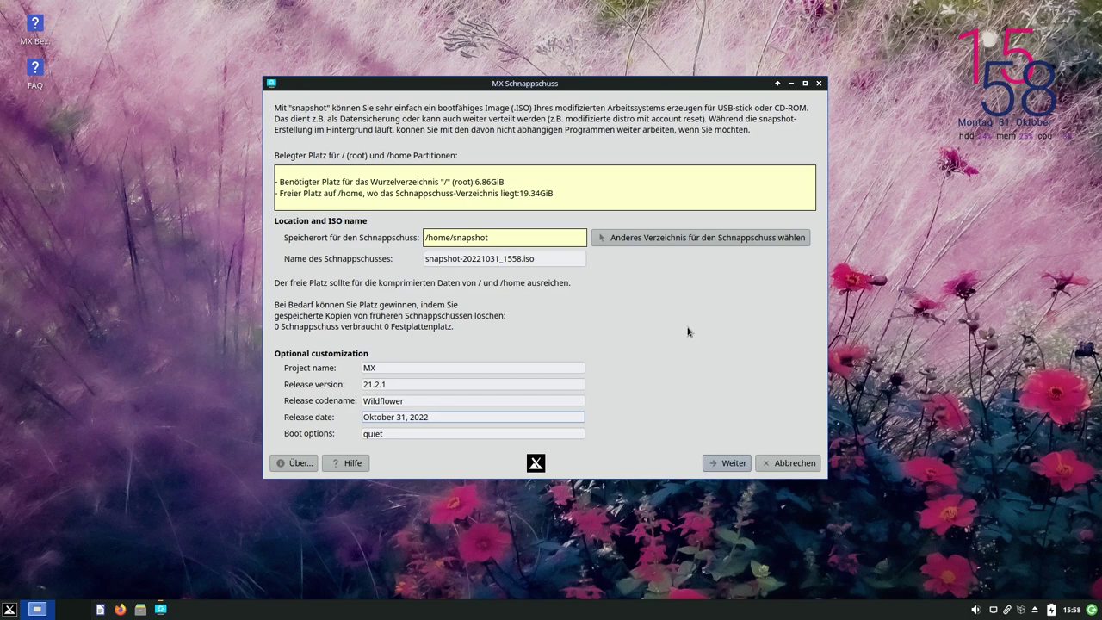
{"action": "left_click_drag", "start_coordinate": [522, 259], "coordinate": [540, 259]}
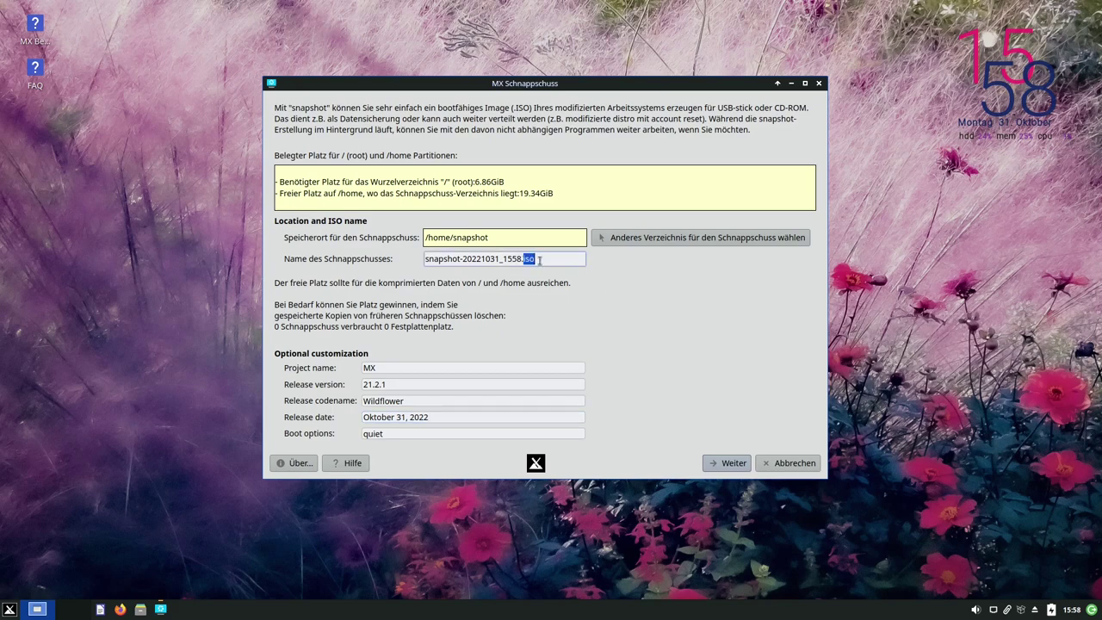
{"action": "left_click", "coordinate": [540, 260]}
{"action": "left_click_drag", "start_coordinate": [688, 86], "coordinate": [482, 255]}
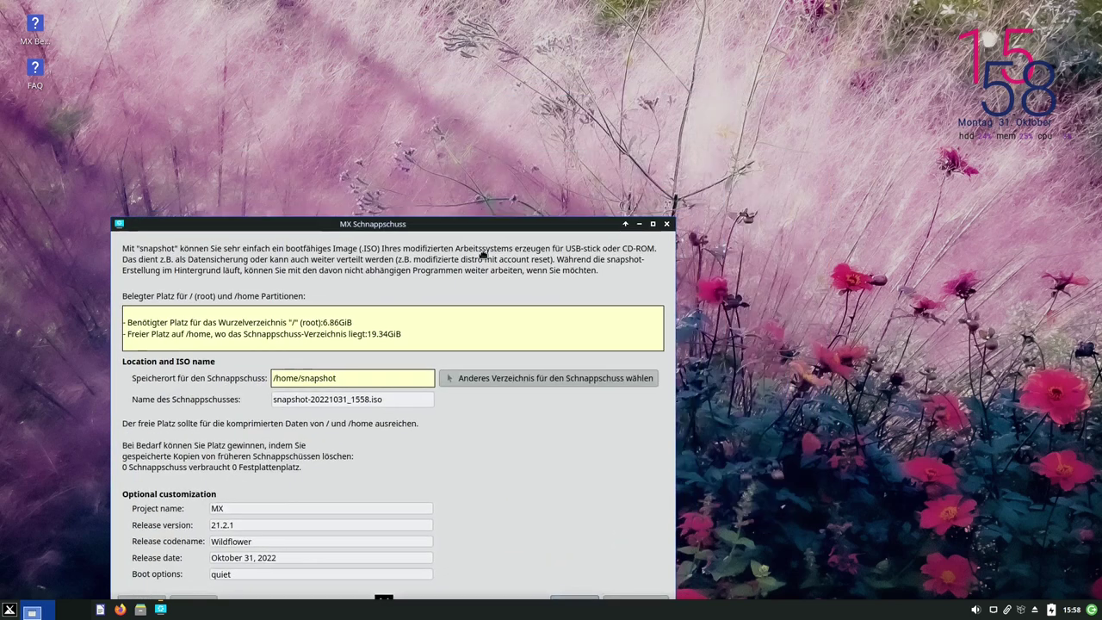
{"action": "left_click", "coordinate": [782, 460]}
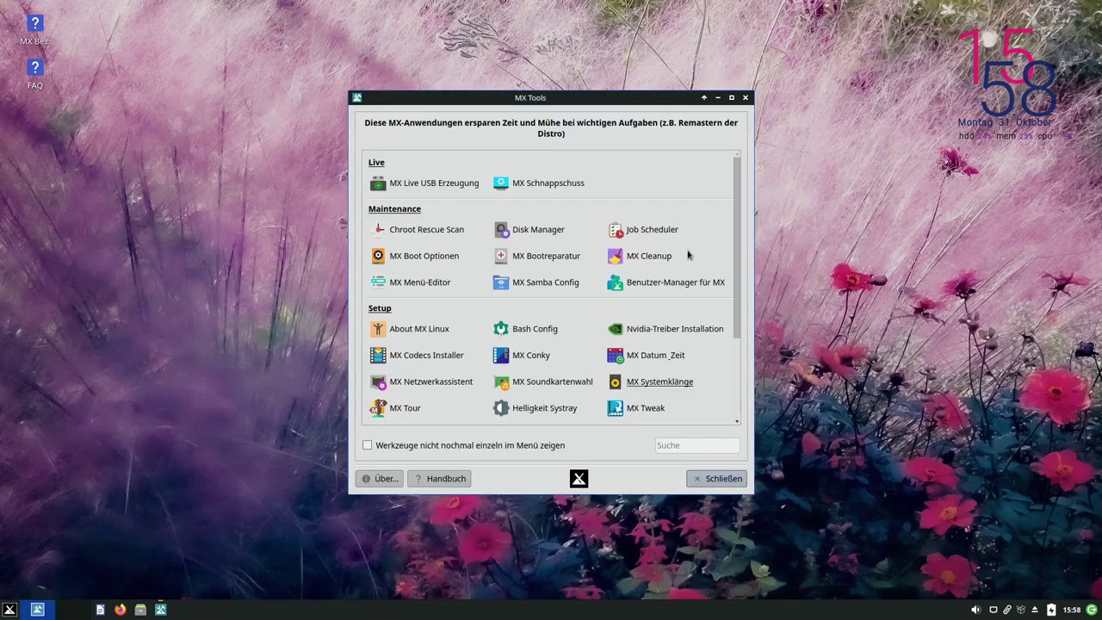
{"action": "left_click", "coordinate": [426, 187]}
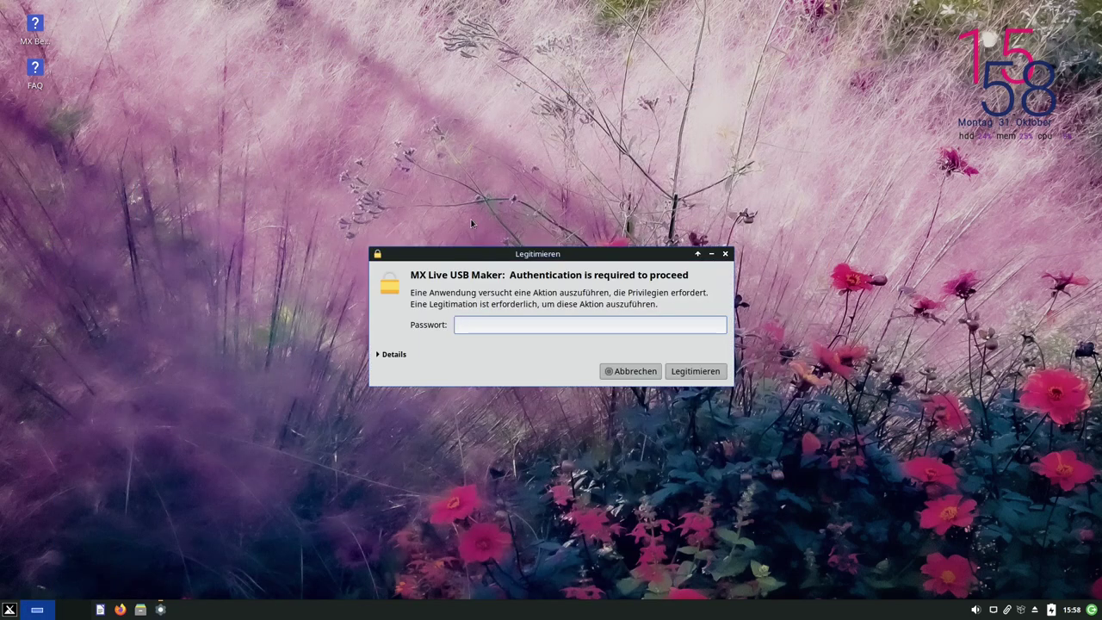
{"action": "type", "text": "demo"}
{"action": "key", "text": "Return"}
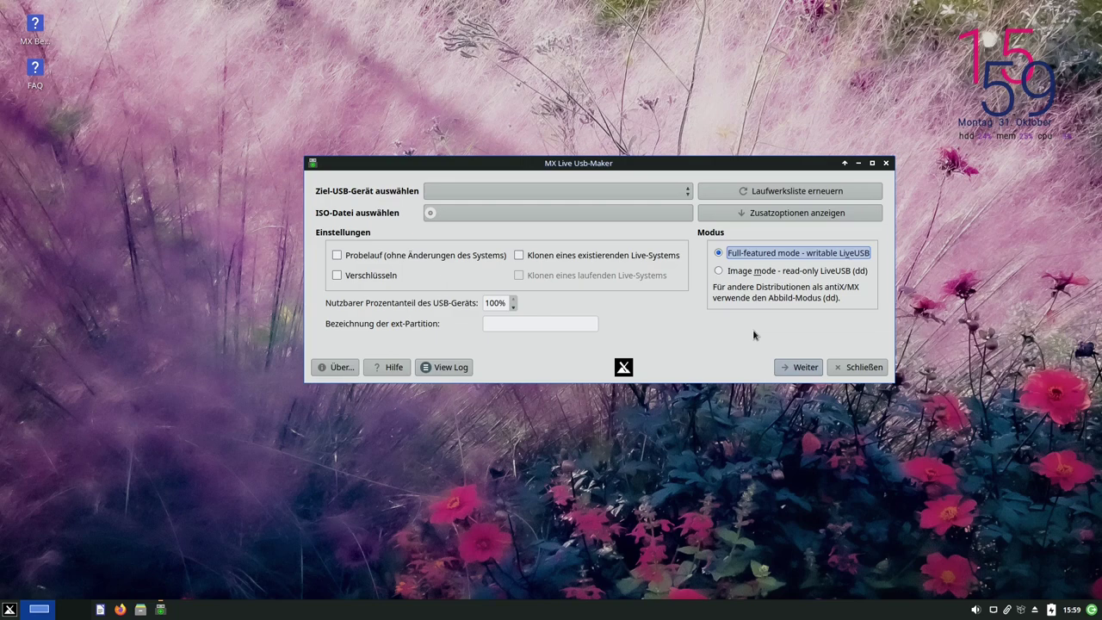
{"action": "left_click", "coordinate": [848, 369]}
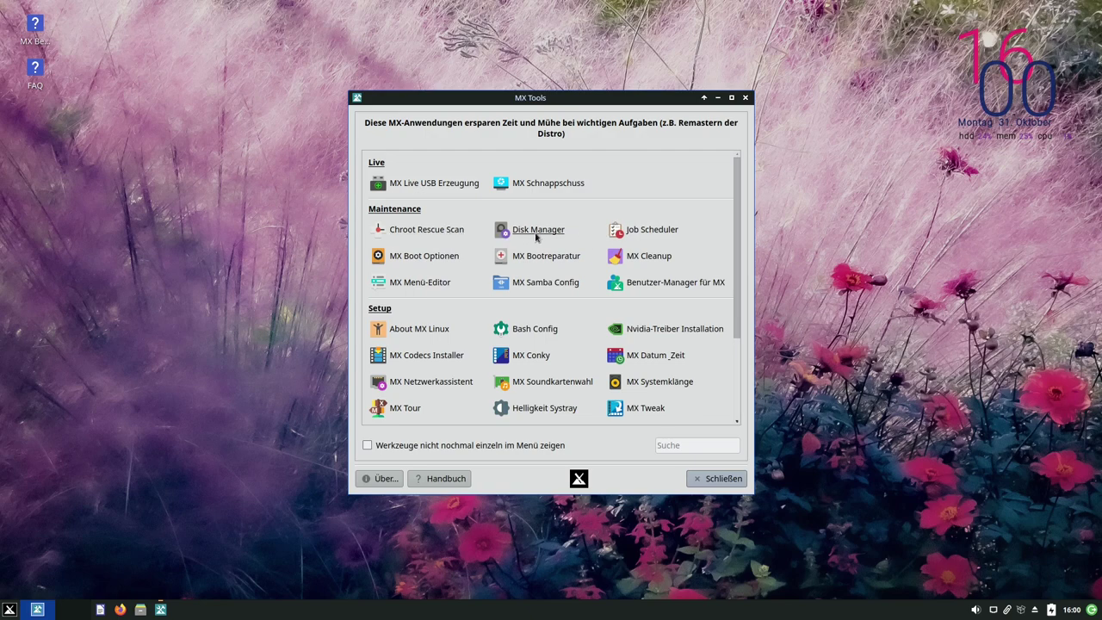
{"action": "left_click", "coordinate": [539, 231]}
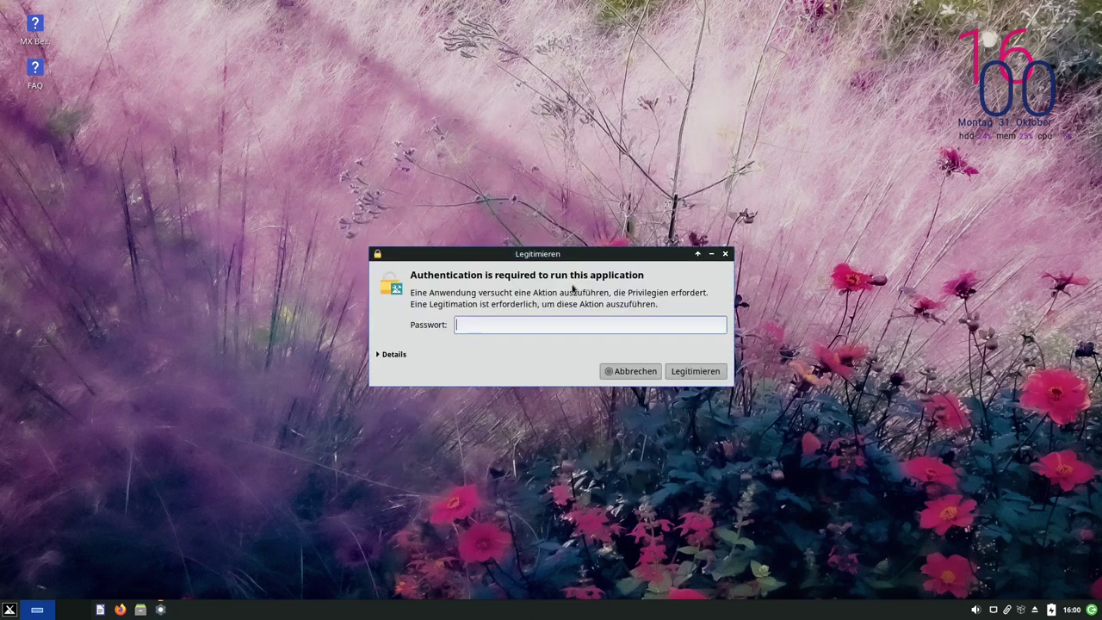
{"action": "key", "text": "Return"}
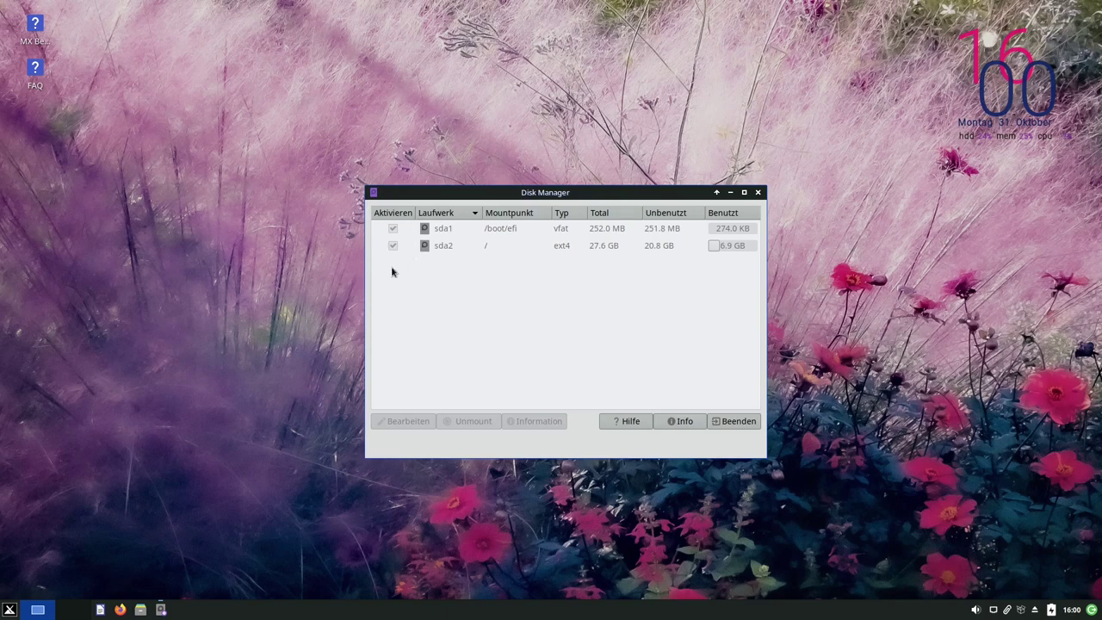
{"action": "left_click", "coordinate": [446, 245]}
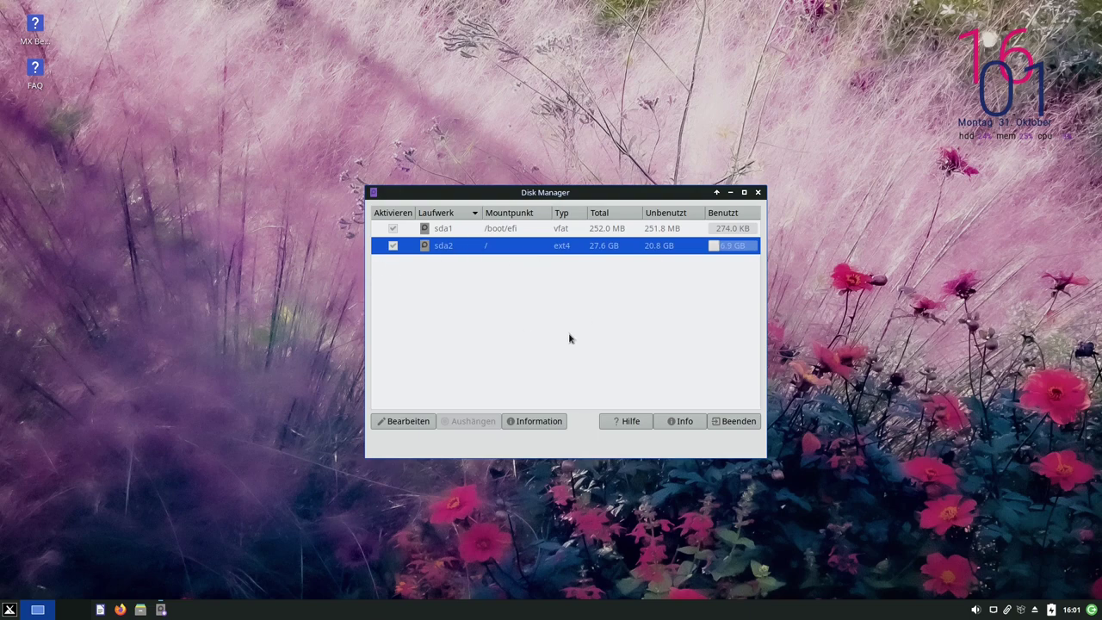
{"action": "left_click", "coordinate": [757, 192]}
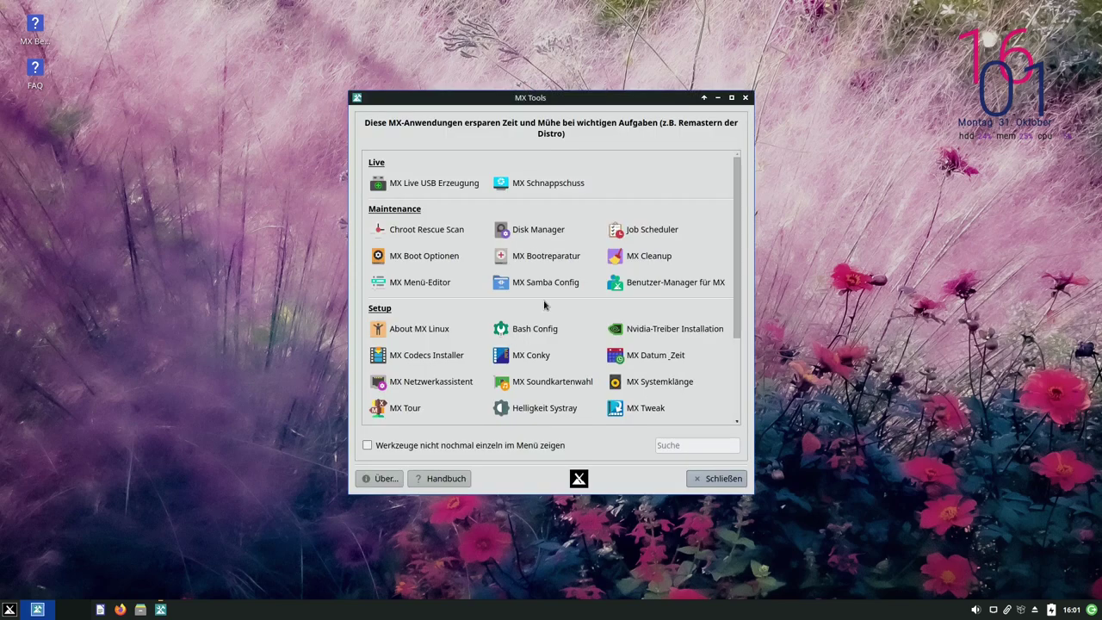
Launch MX Boot Options, authenticate, and make Linux 5.10.0-19-amd64 (systemd) the default boot entry
{"action": "left_click", "coordinate": [420, 259]}
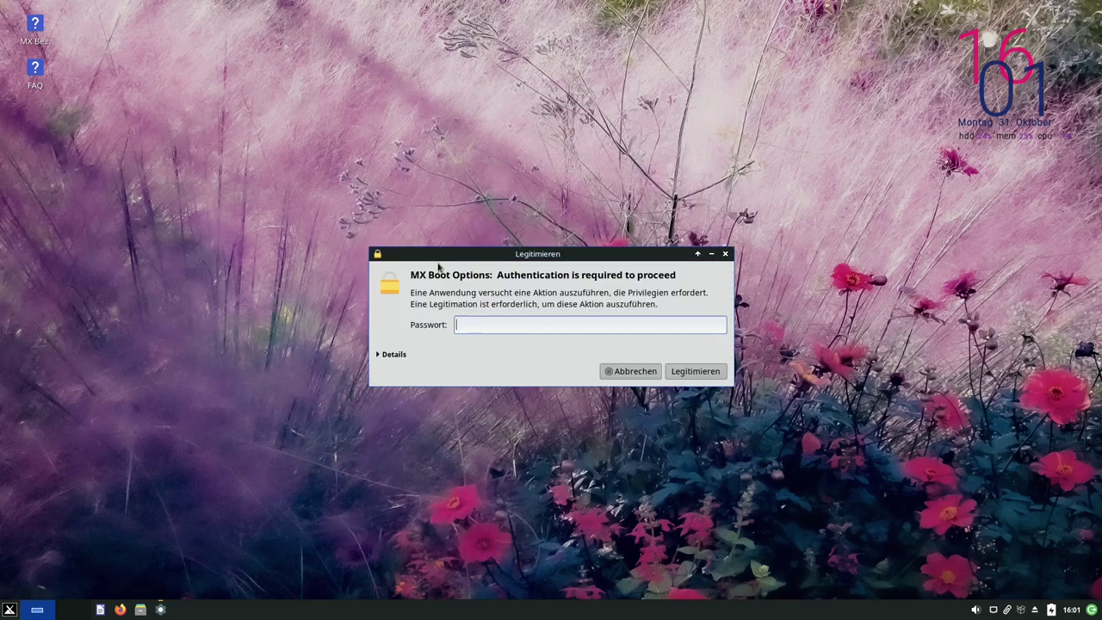
{"action": "type", "text": "demo"}
{"action": "key", "text": "Return"}
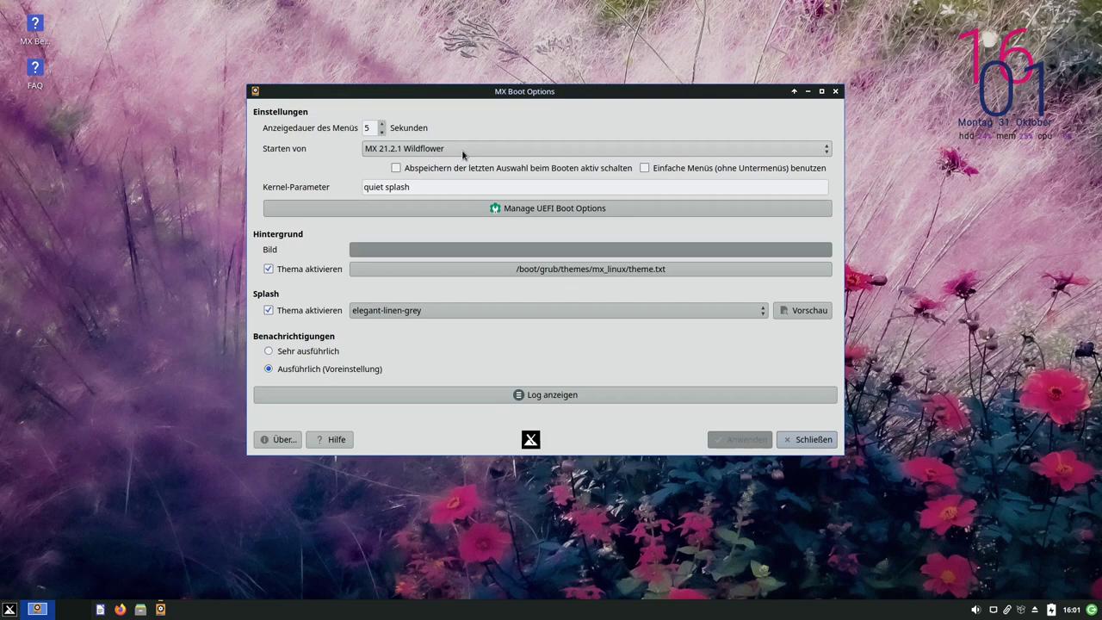
{"action": "left_click", "coordinate": [462, 153]}
{"action": "left_click", "coordinate": [462, 153]}
{"action": "left_click", "coordinate": [461, 152]}
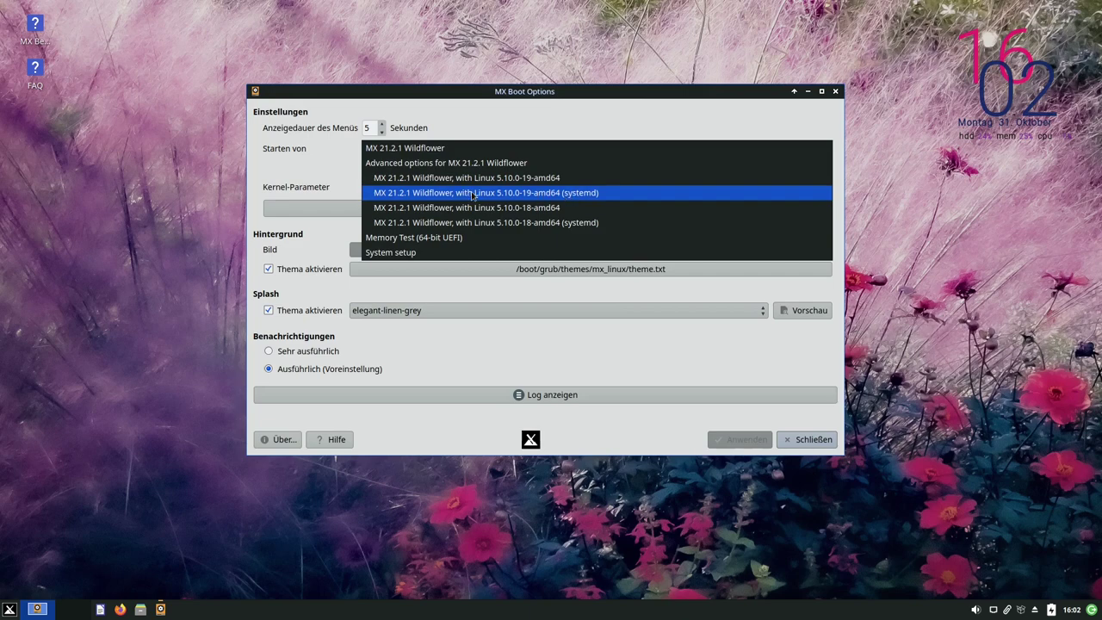
{"action": "left_click", "coordinate": [578, 193]}
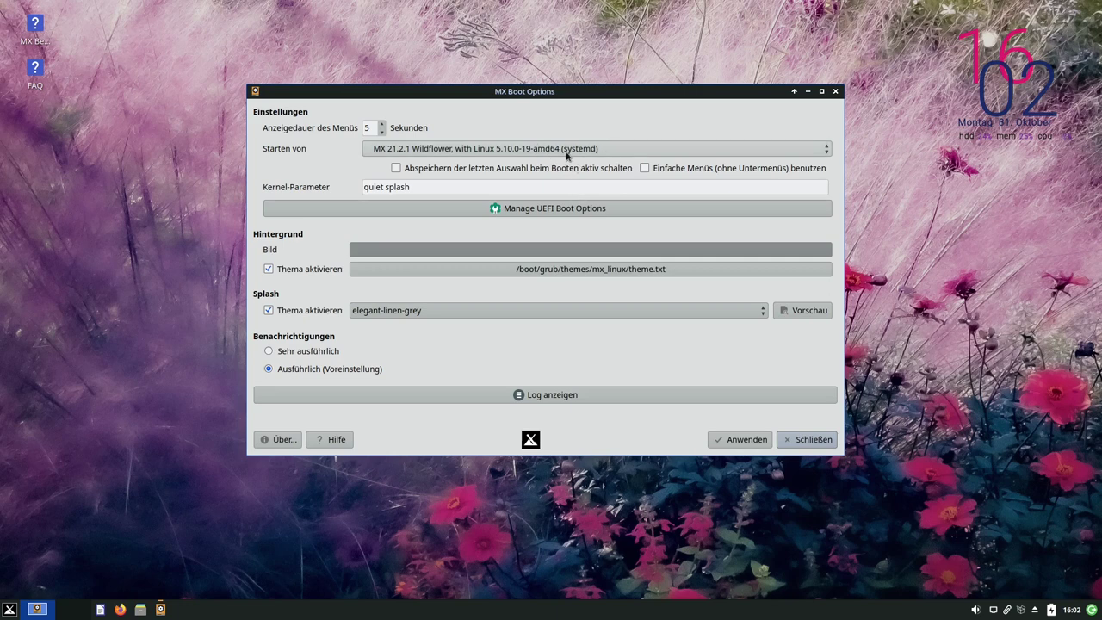
Set the boot menu display time to 1 second and apply the changes
{"action": "left_click", "coordinate": [382, 132]}
{"action": "left_click", "coordinate": [381, 132]}
{"action": "left_click", "coordinate": [382, 132]}
{"action": "left_click", "coordinate": [381, 132]}
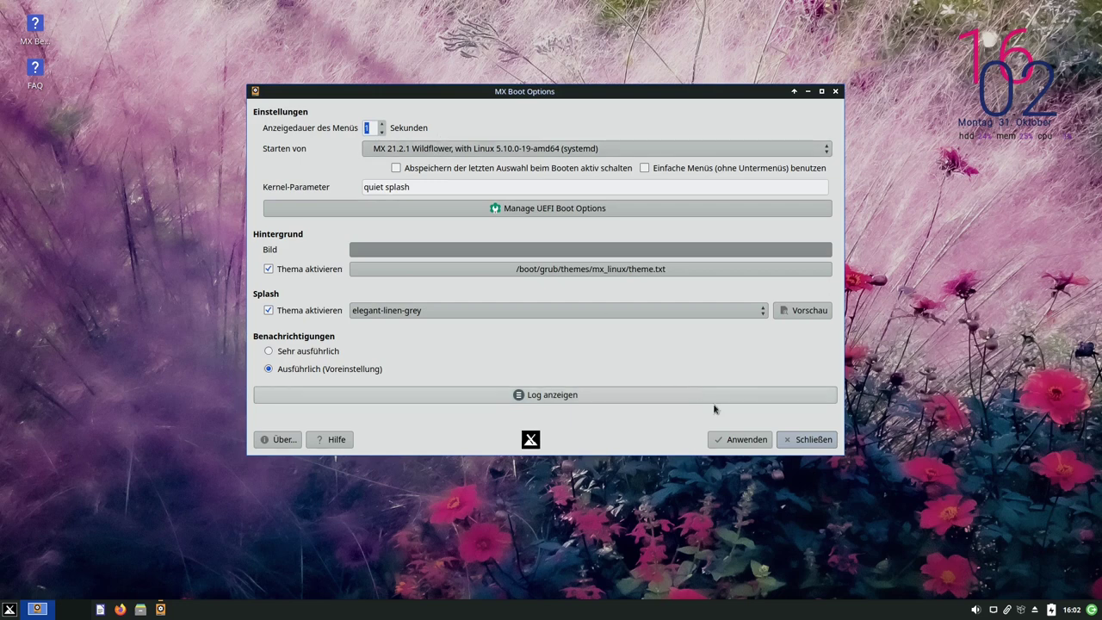
{"action": "left_click", "coordinate": [737, 441]}
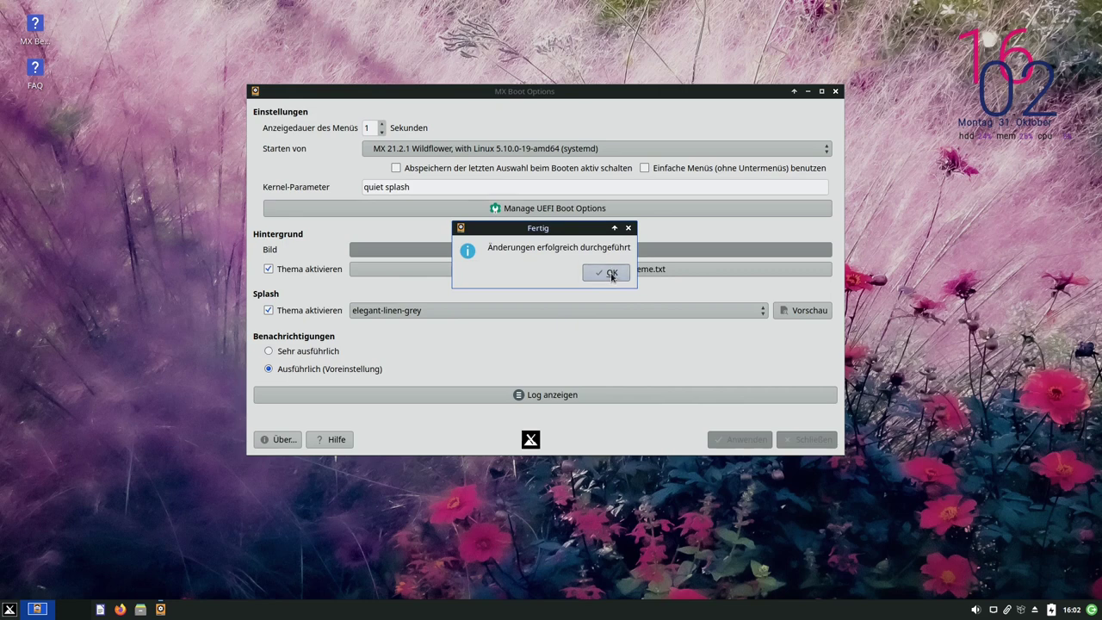
{"action": "left_click", "coordinate": [609, 274]}
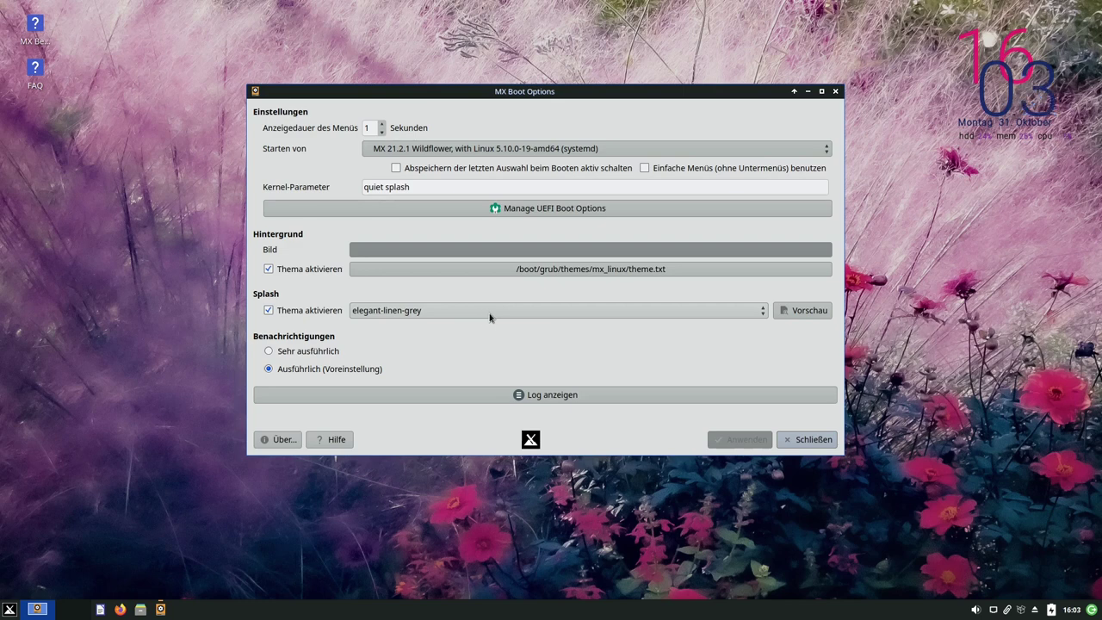
Preview the elegant-linen-grey splash, then switch to bgrt and preview it
{"action": "left_click", "coordinate": [489, 318]}
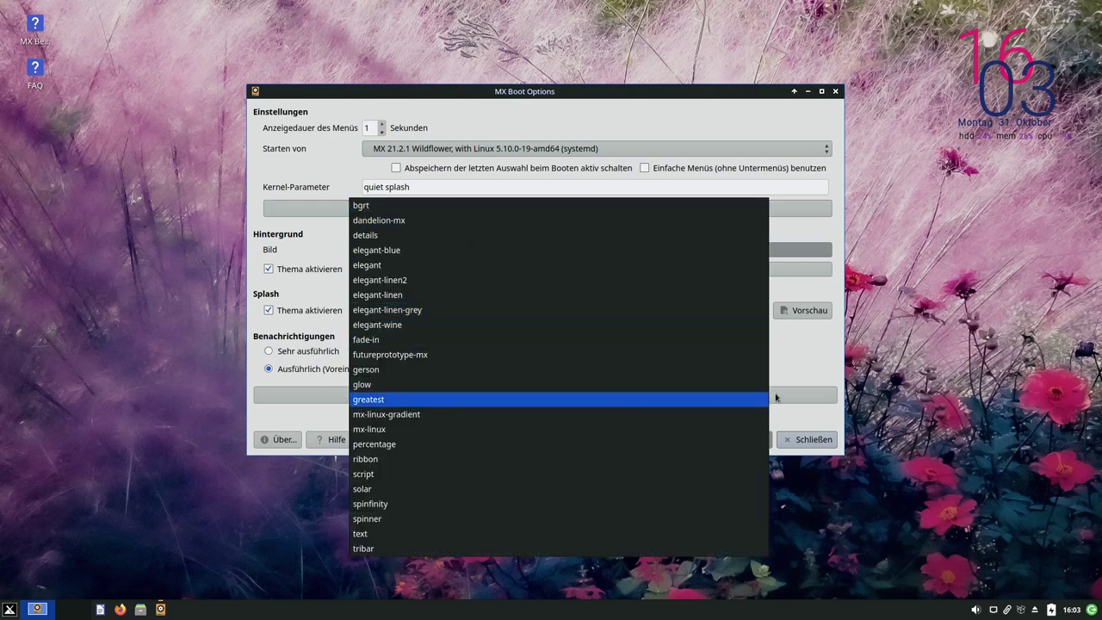
{"action": "left_click", "coordinate": [820, 371]}
{"action": "left_click", "coordinate": [807, 315]}
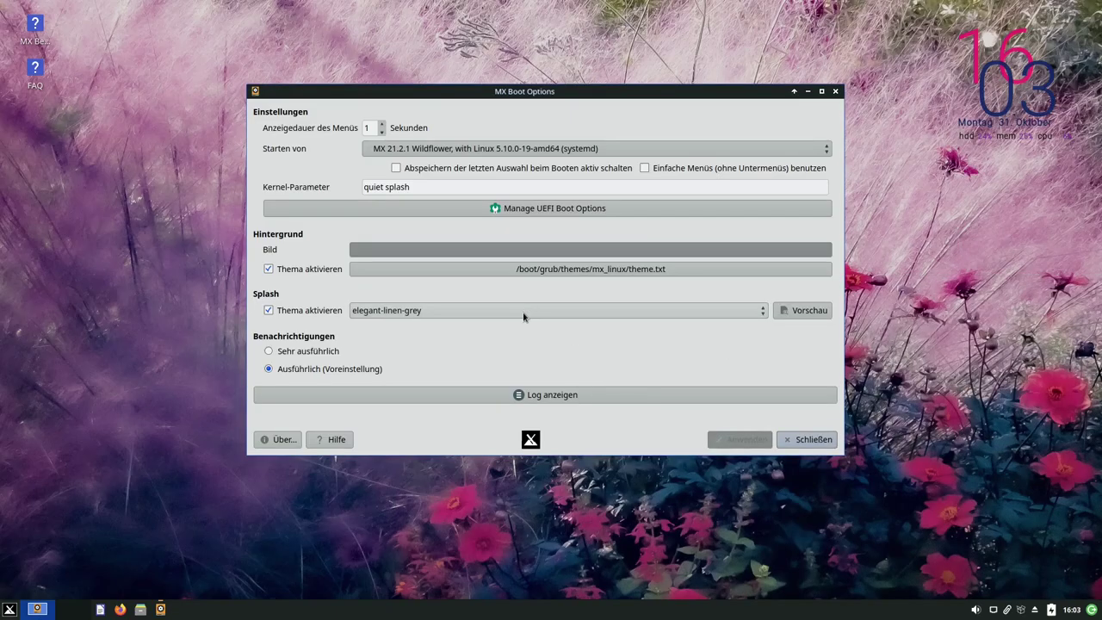
{"action": "left_click", "coordinate": [523, 317]}
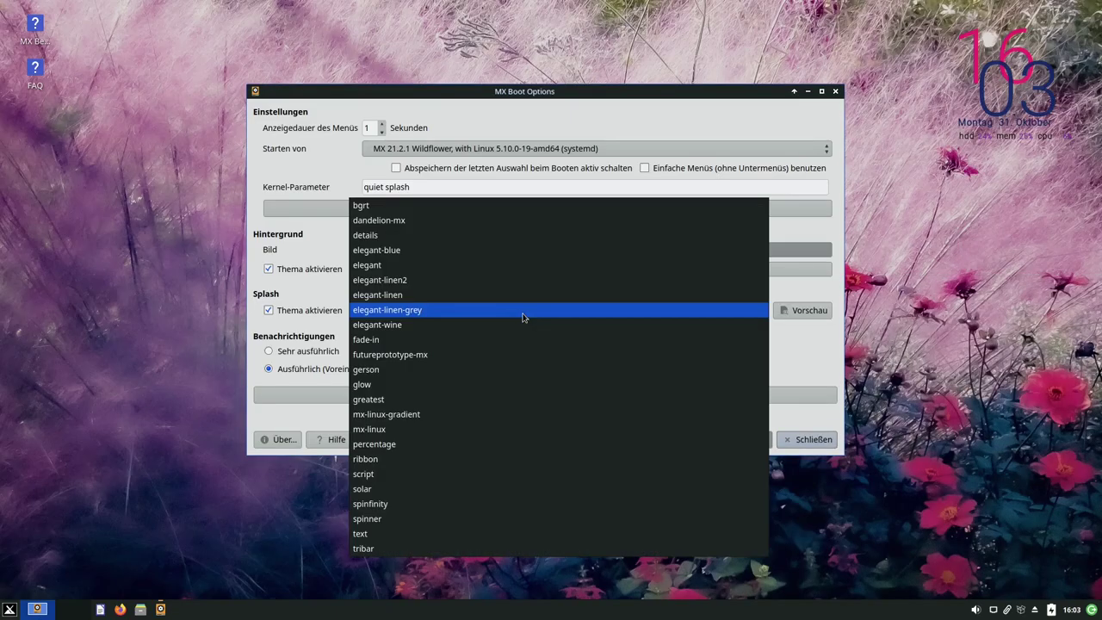
{"action": "left_click", "coordinate": [432, 211]}
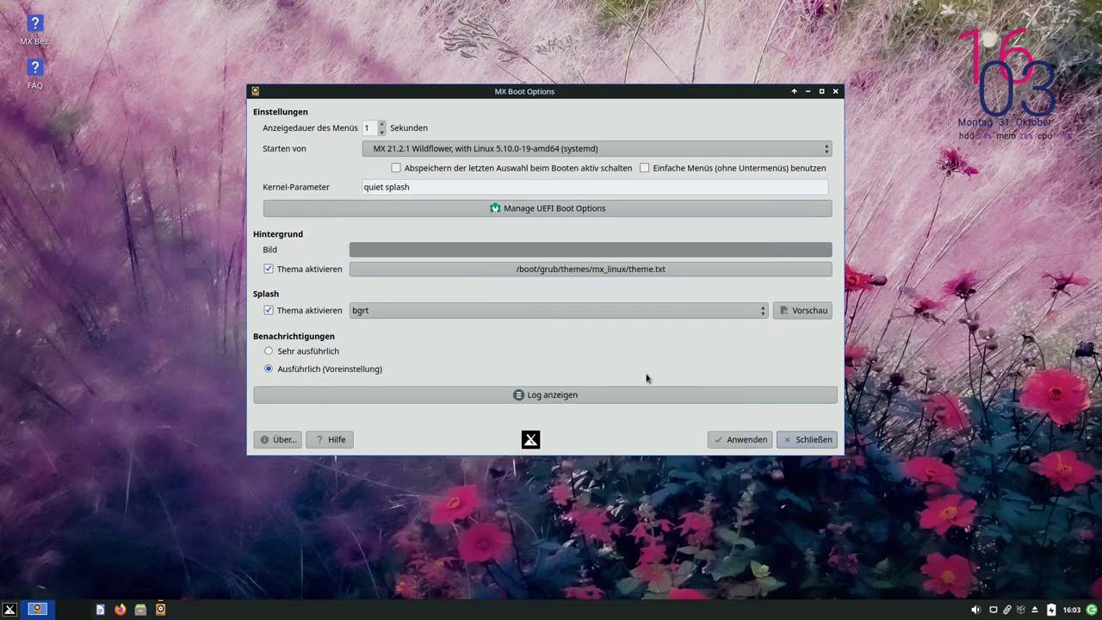
{"action": "left_click", "coordinate": [802, 312]}
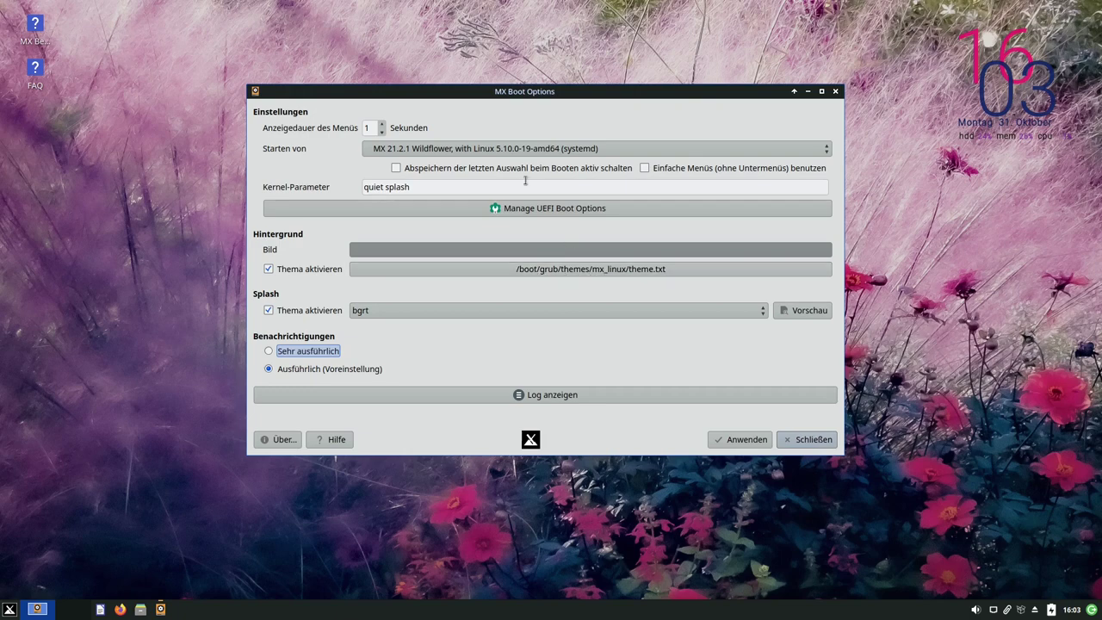
Keep the 5.10.0-19-amd64 (systemd) entry and bgrt splash, and close Boot Options without applying
{"action": "left_click", "coordinate": [525, 148]}
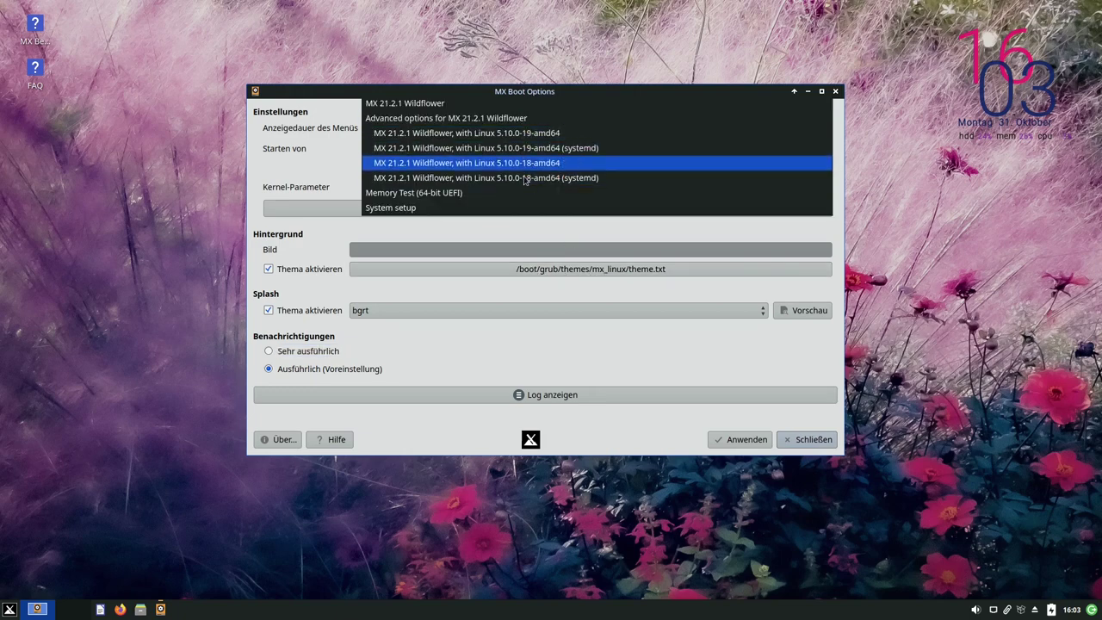
{"action": "left_click", "coordinate": [534, 148]}
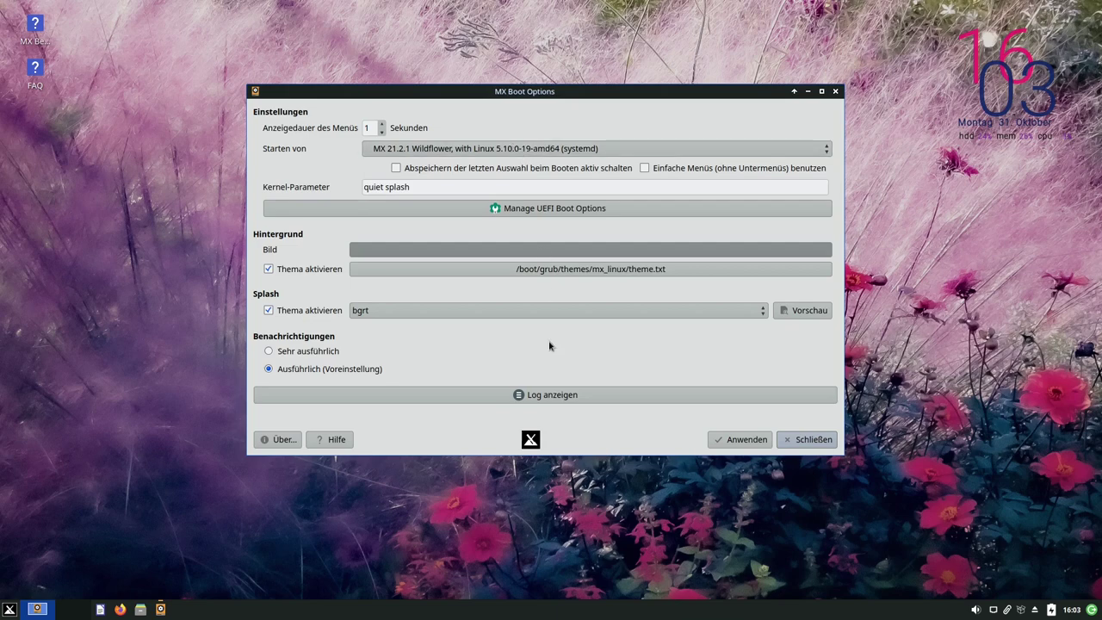
{"action": "left_click", "coordinate": [509, 315]}
{"action": "left_click", "coordinate": [511, 313]}
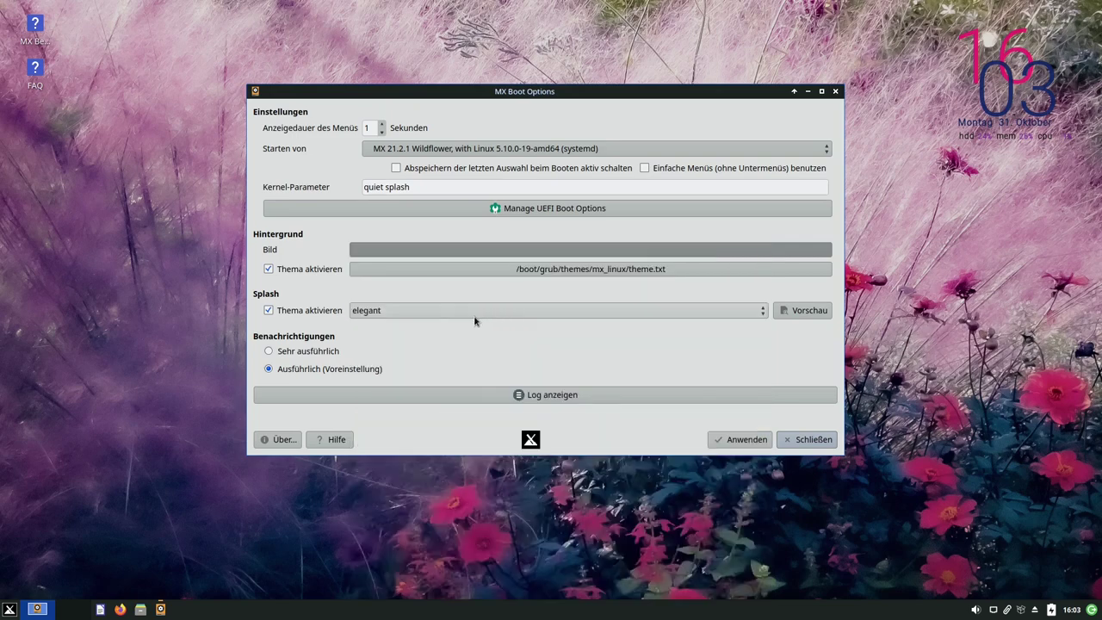
{"action": "left_click", "coordinate": [475, 317]}
{"action": "left_click", "coordinate": [426, 248]}
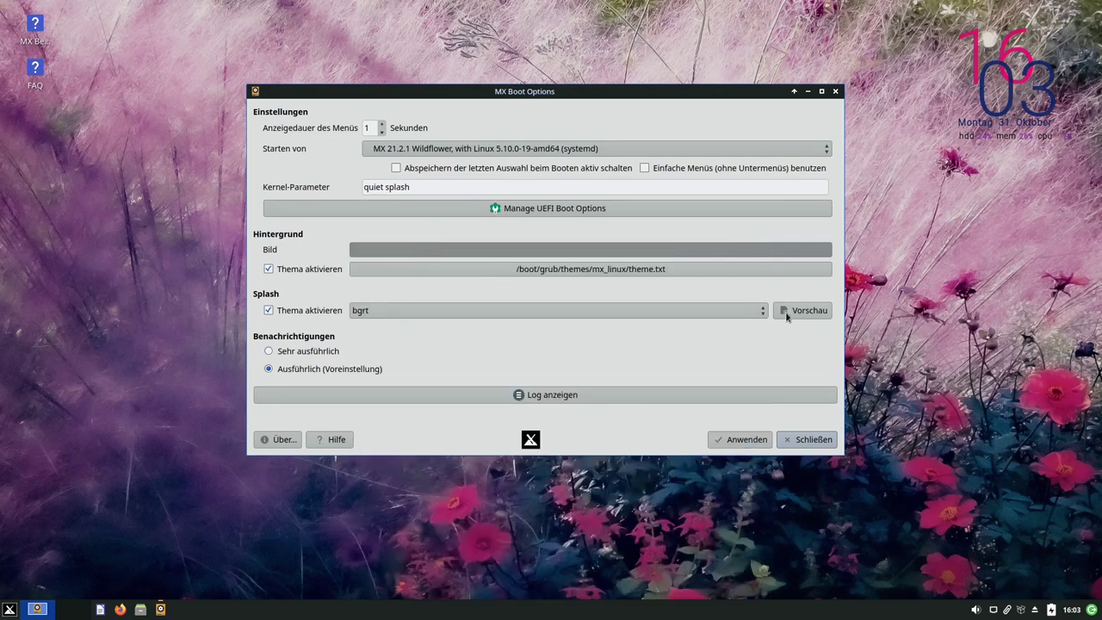
{"action": "left_click", "coordinate": [804, 441]}
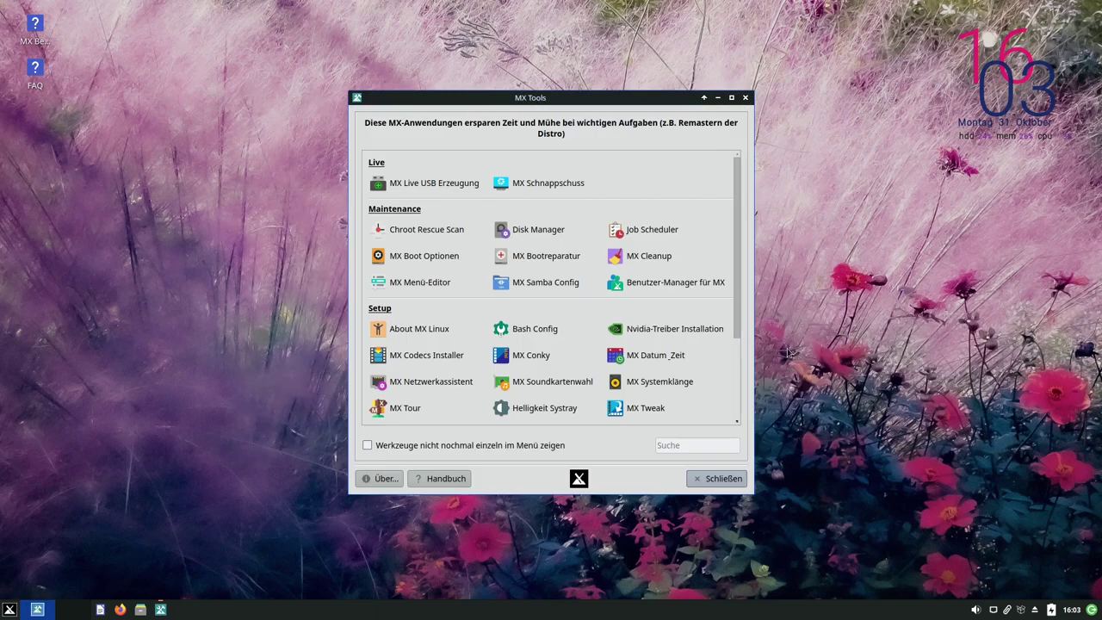
{"action": "left_click", "coordinate": [538, 256]}
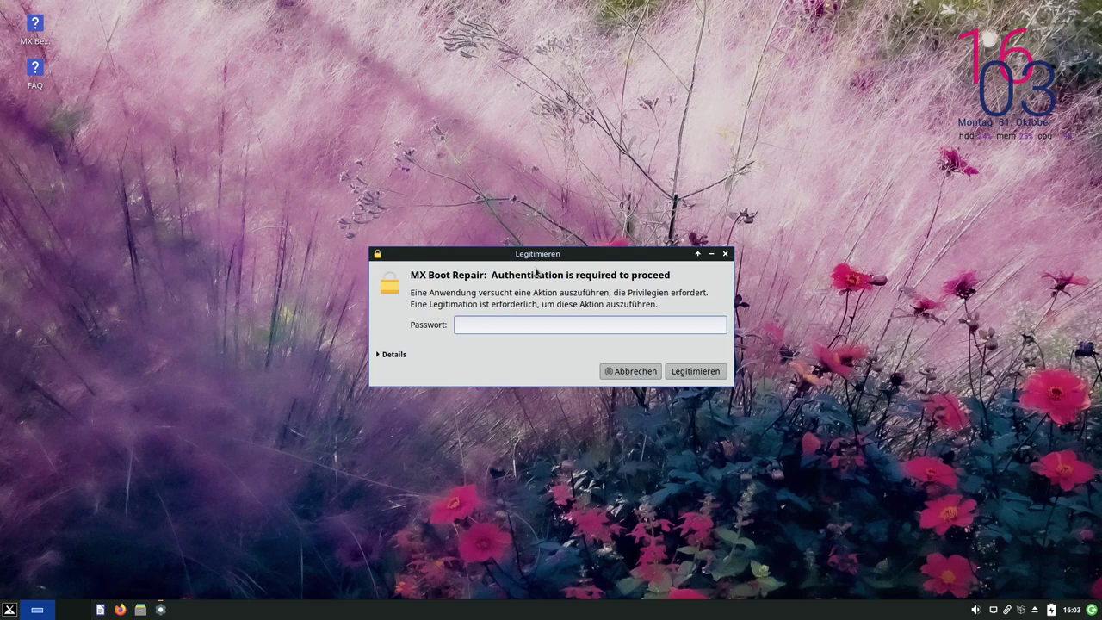
{"action": "key", "text": "Return"}
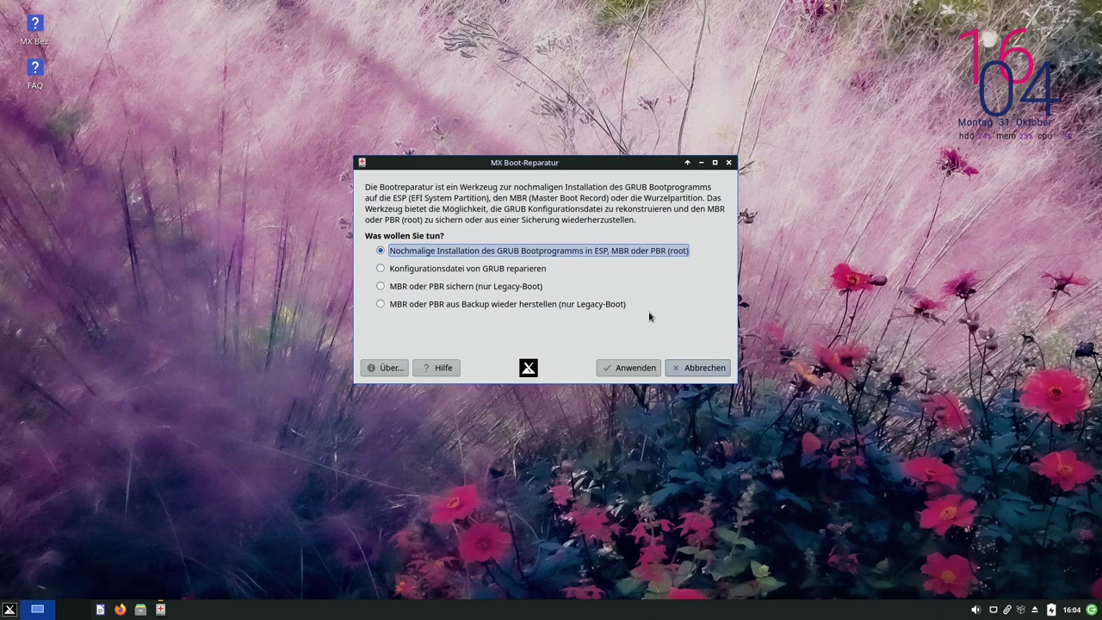
{"action": "left_click", "coordinate": [699, 367]}
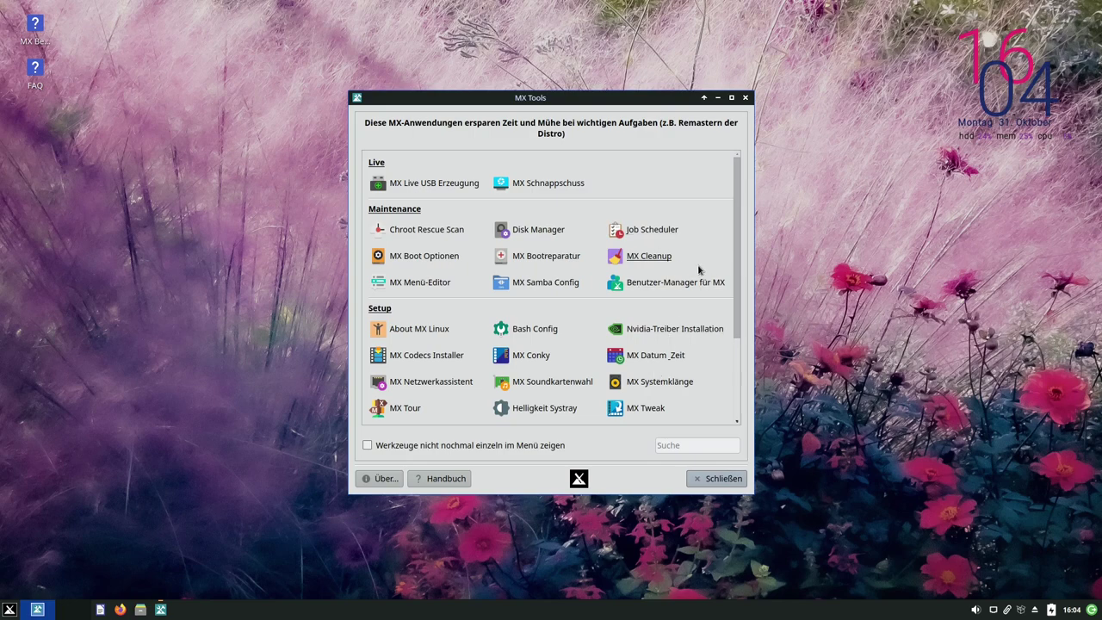
Launch MX Cleanup, authenticate, and run a default cleanup that frees 1 MiB
{"action": "left_click", "coordinate": [653, 260]}
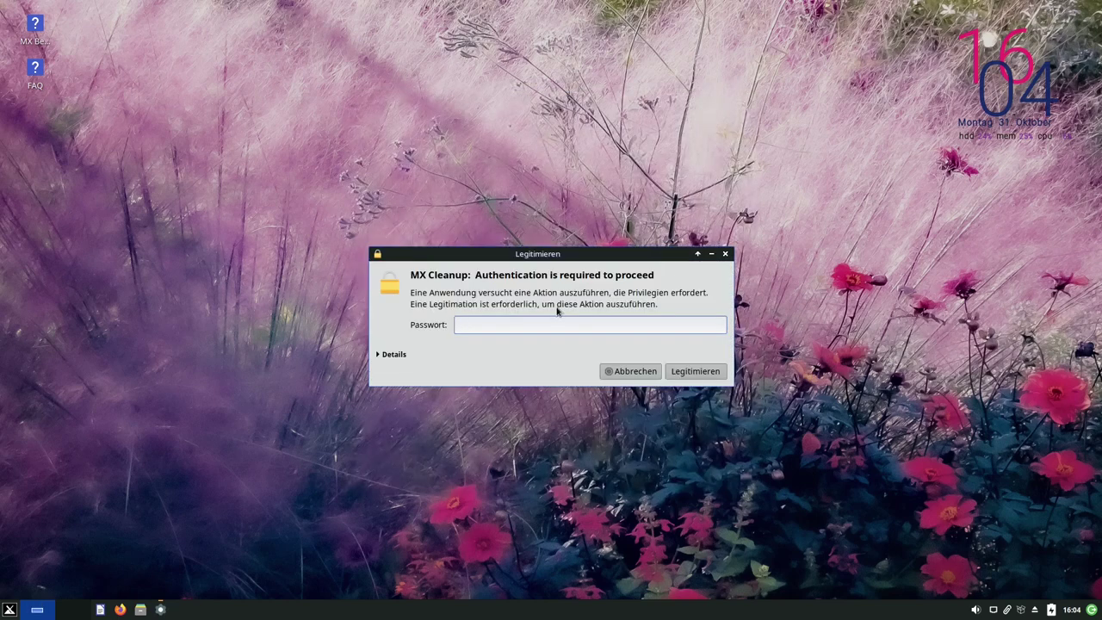
{"action": "key", "text": "Return"}
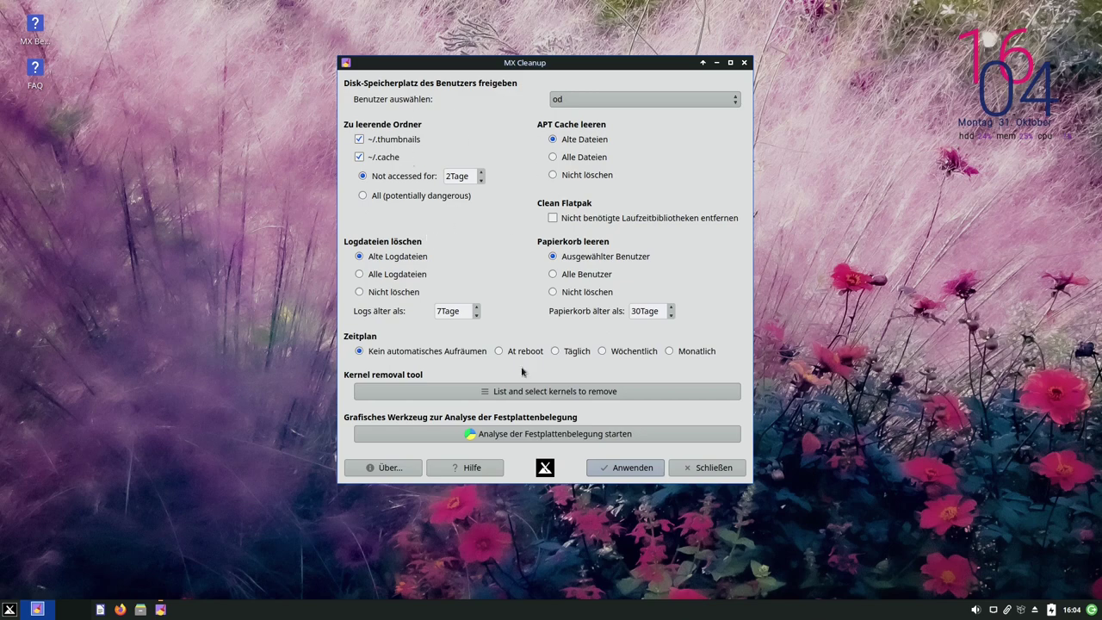
{"action": "left_click", "coordinate": [626, 470]}
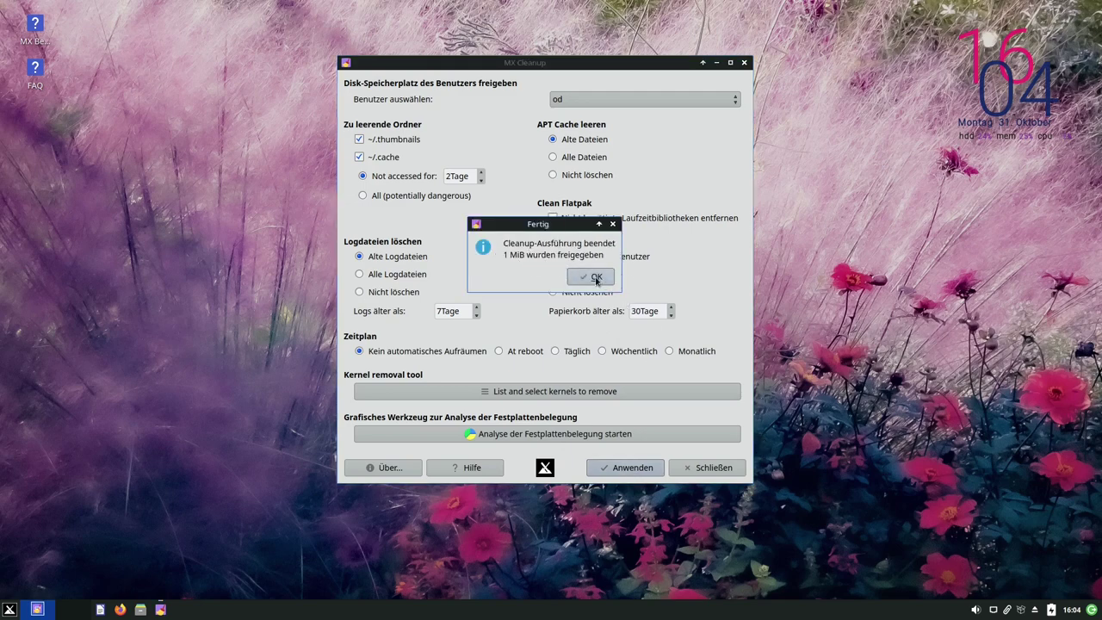
{"action": "left_click", "coordinate": [595, 277]}
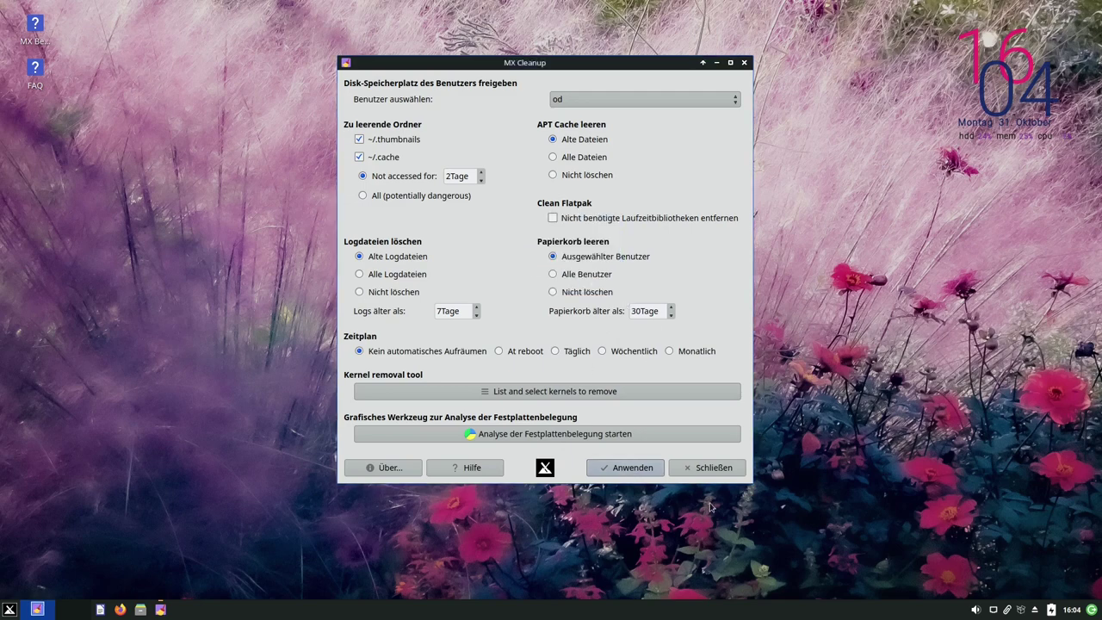
{"action": "left_click", "coordinate": [550, 392]}
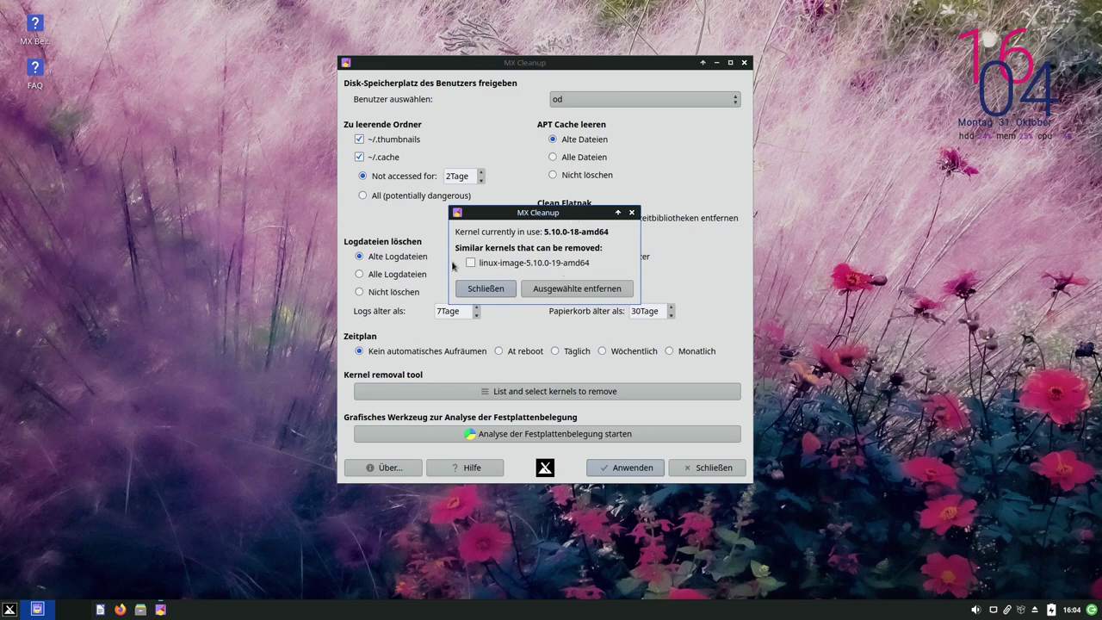
{"action": "left_click", "coordinate": [611, 272]}
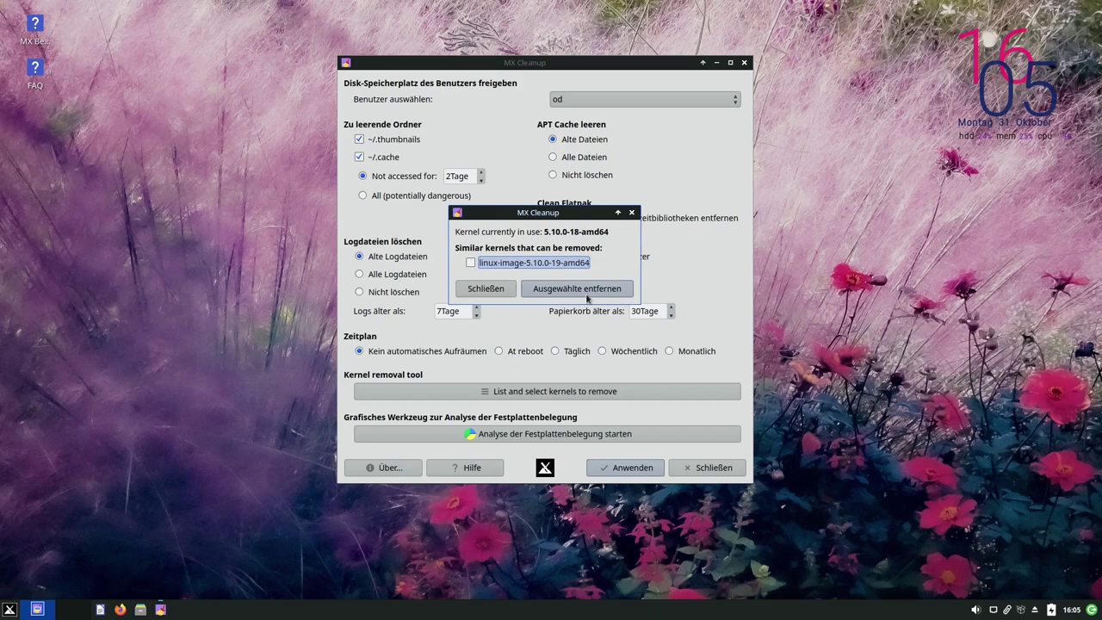
{"action": "left_click", "coordinate": [488, 292]}
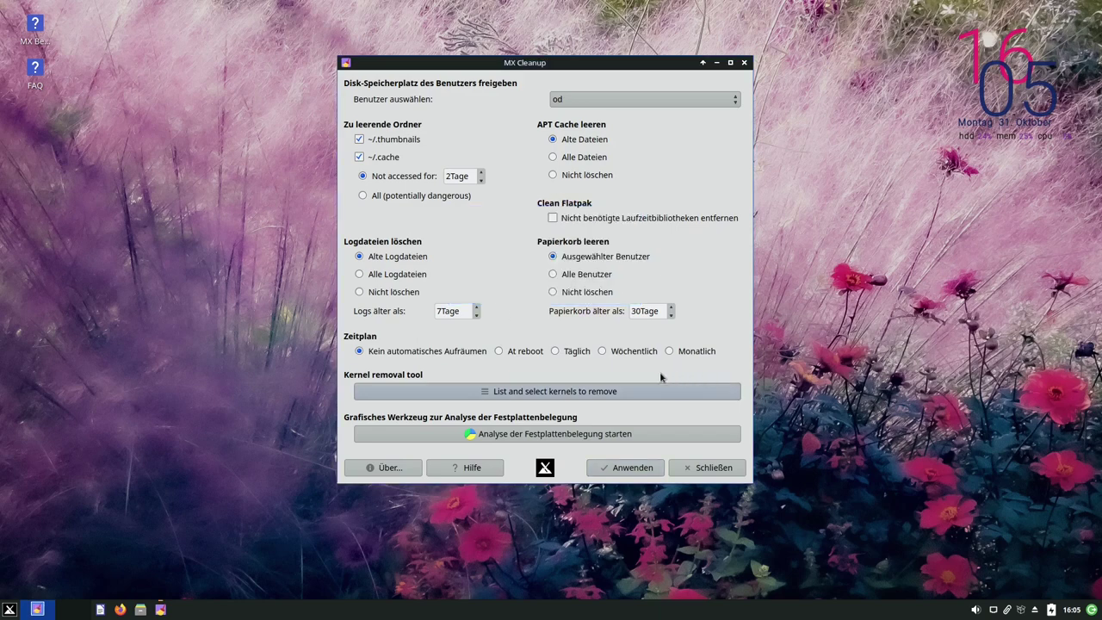
Close MX Cleanup, view the menu categories in MX Menü-Editor from the Whisker menu, then close it
{"action": "left_click", "coordinate": [697, 473]}
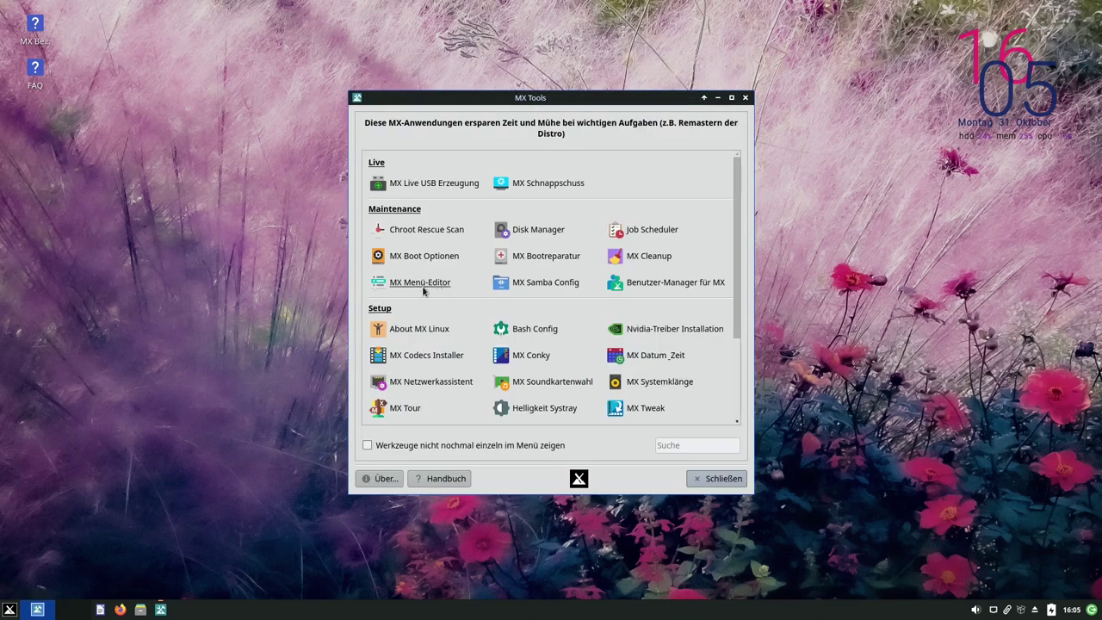
{"action": "right_click", "coordinate": [9, 610]}
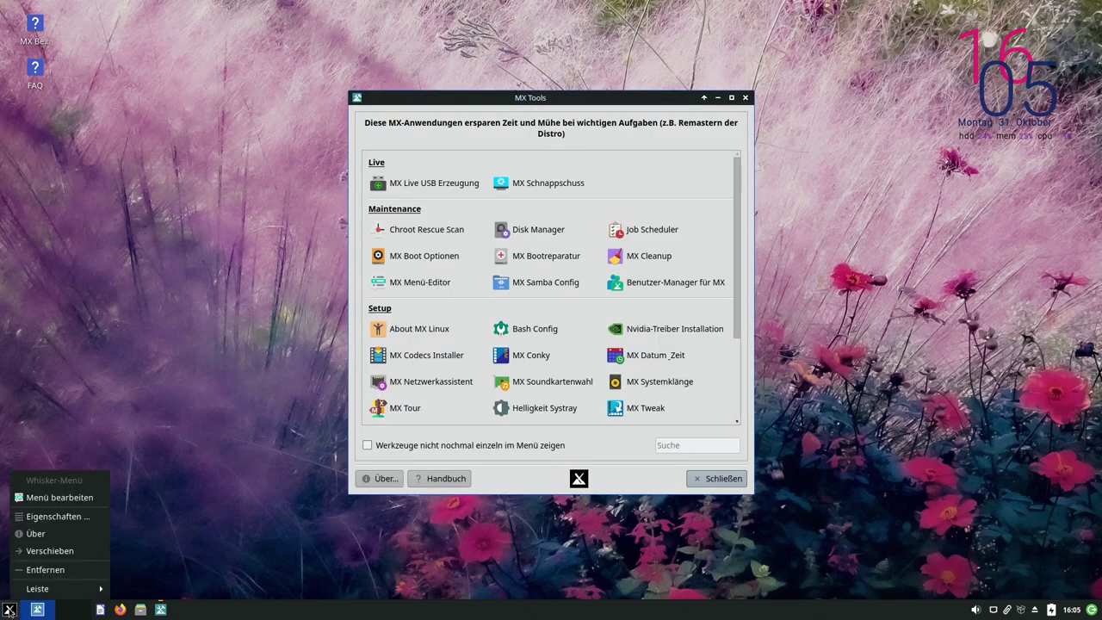
{"action": "left_click", "coordinate": [53, 497]}
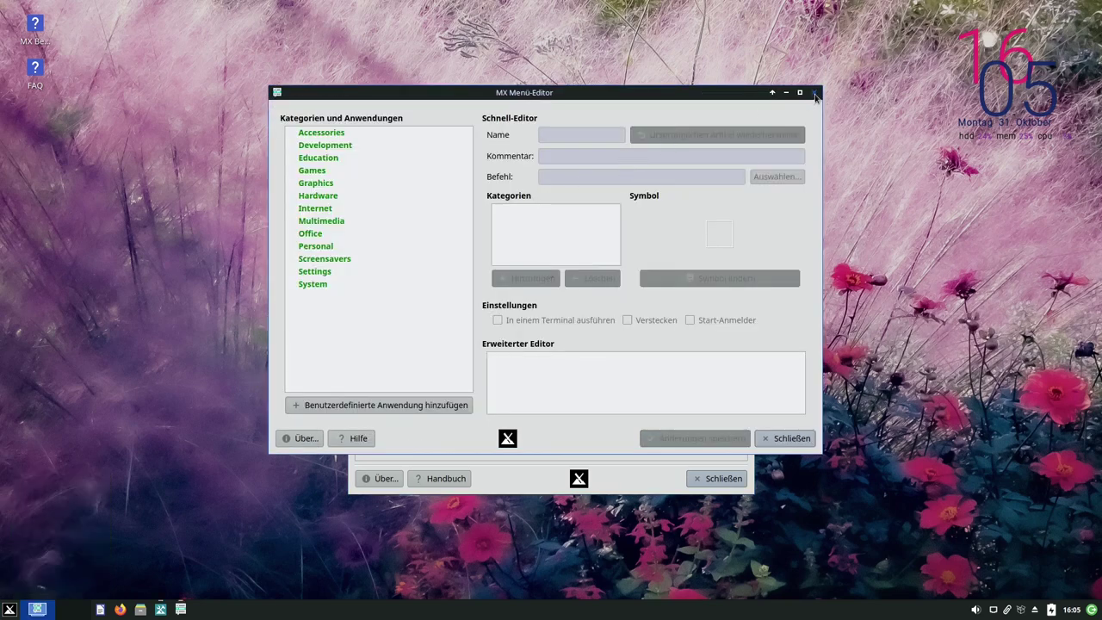
{"action": "left_click", "coordinate": [813, 92]}
{"action": "scroll", "coordinate": [680, 267], "scroll_direction": "down", "scroll_amount": 1}
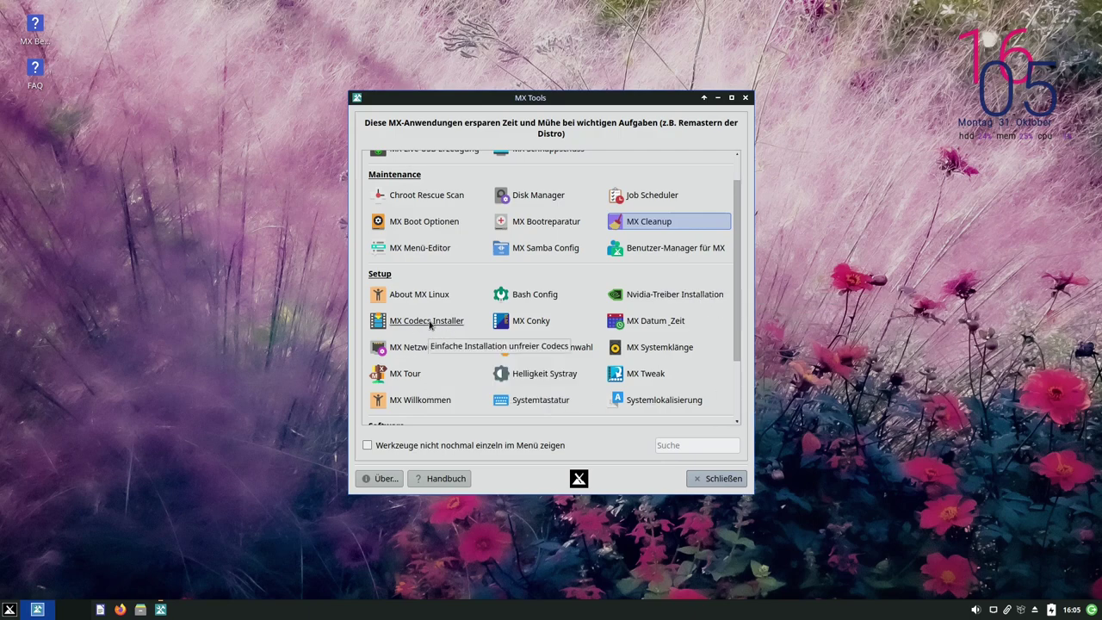
Launch MX Codecs Installer, authenticate, accept responsibility, and install the non-free codecs
{"action": "left_click", "coordinate": [429, 324]}
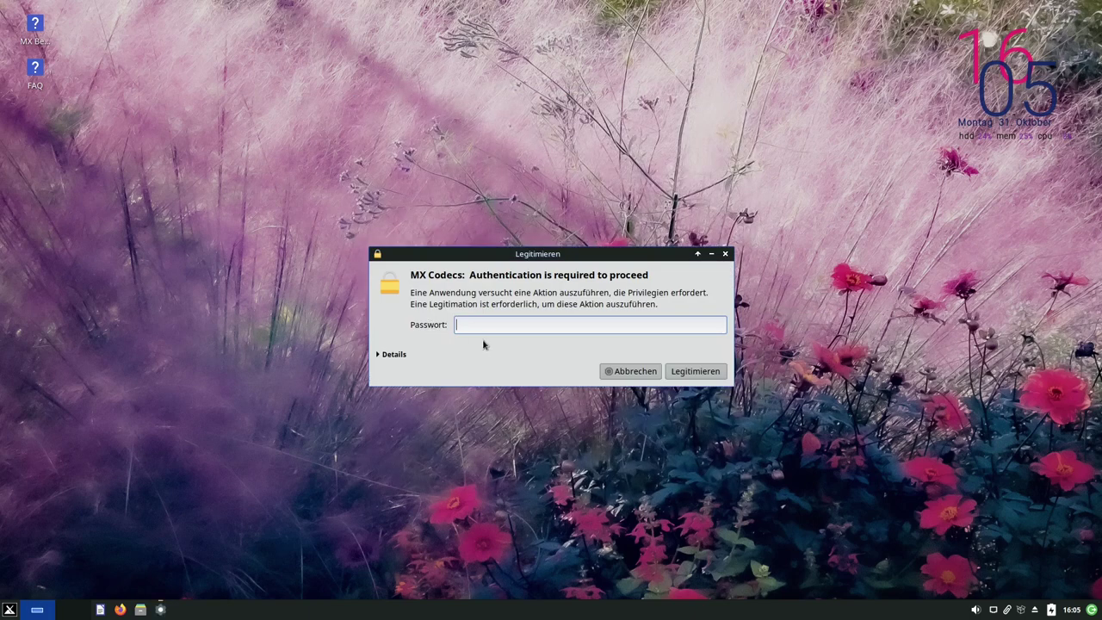
{"action": "key", "text": "Return"}
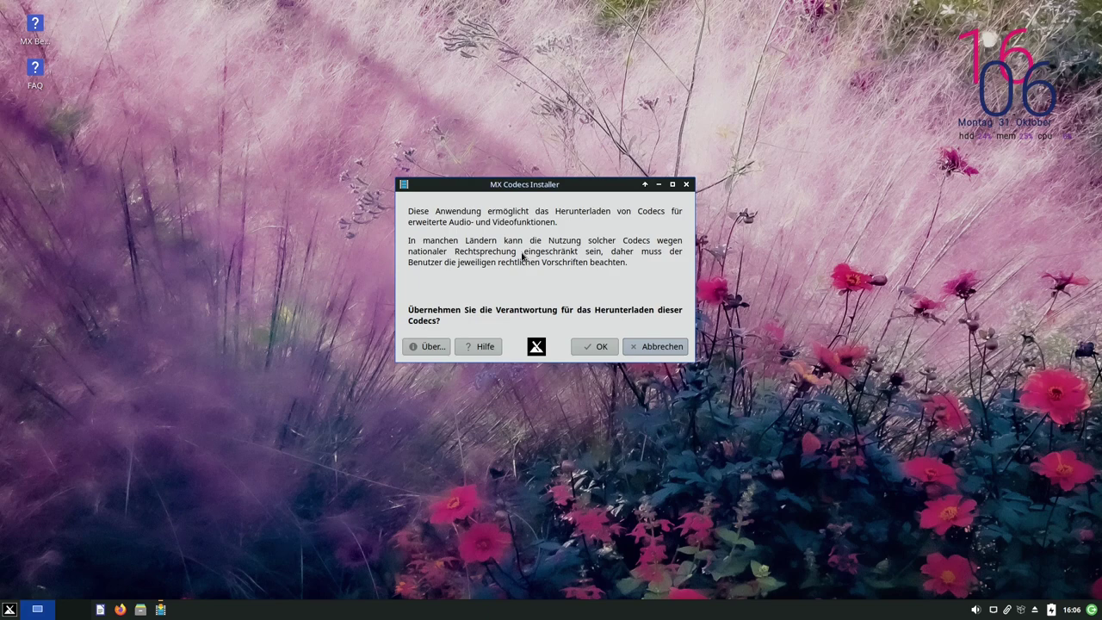
{"action": "left_click", "coordinate": [600, 349]}
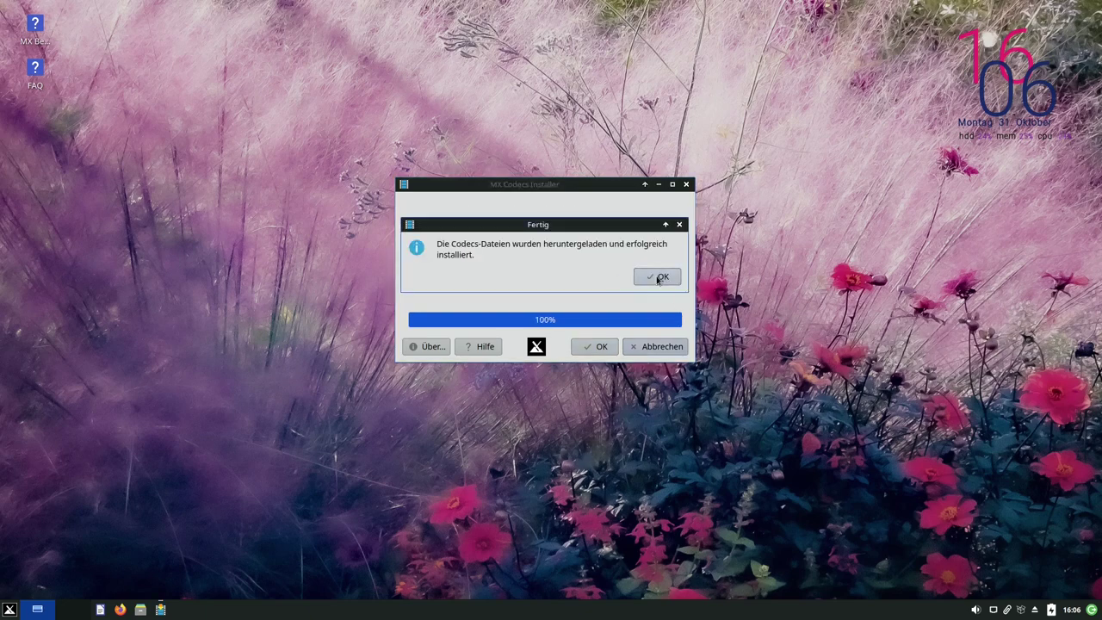
{"action": "left_click", "coordinate": [659, 277]}
{"action": "scroll", "coordinate": [421, 361], "scroll_direction": "down", "scroll_amount": 3}
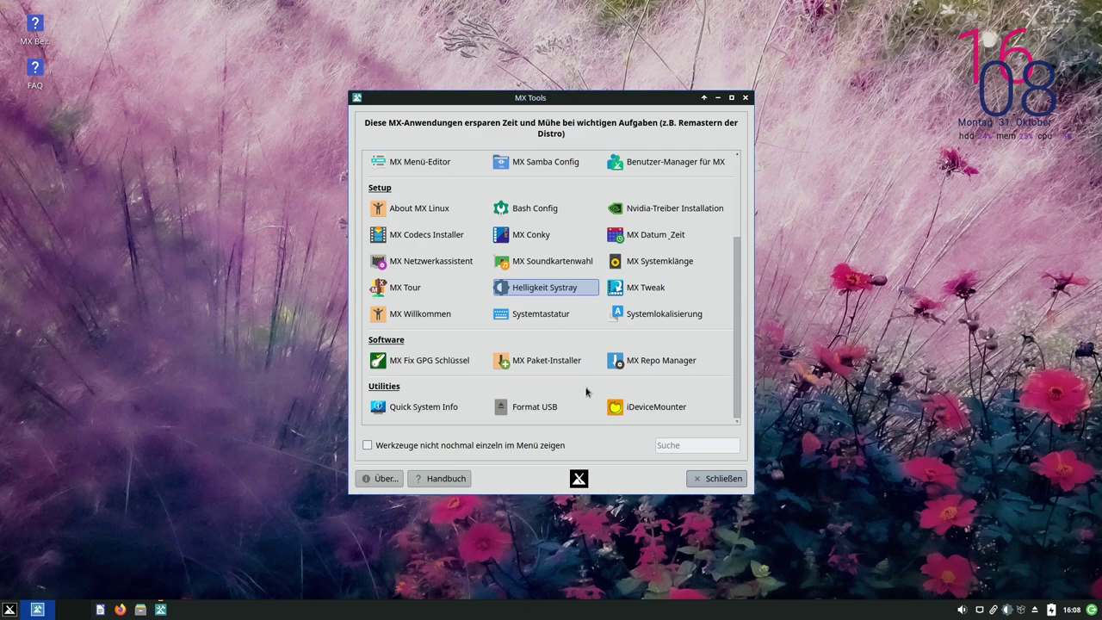
Launch MX Repo Manager from the Software tools and authenticate with the admin password
{"action": "scroll", "coordinate": [618, 348], "scroll_direction": "up", "scroll_amount": 3}
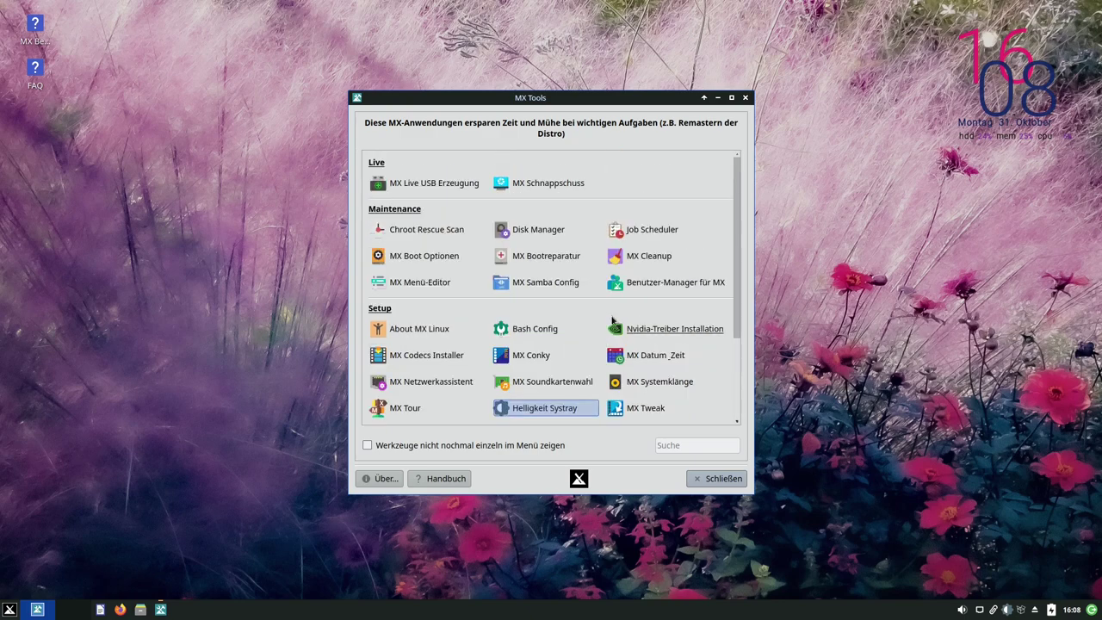
{"action": "scroll", "coordinate": [606, 318], "scroll_direction": "down", "scroll_amount": 3}
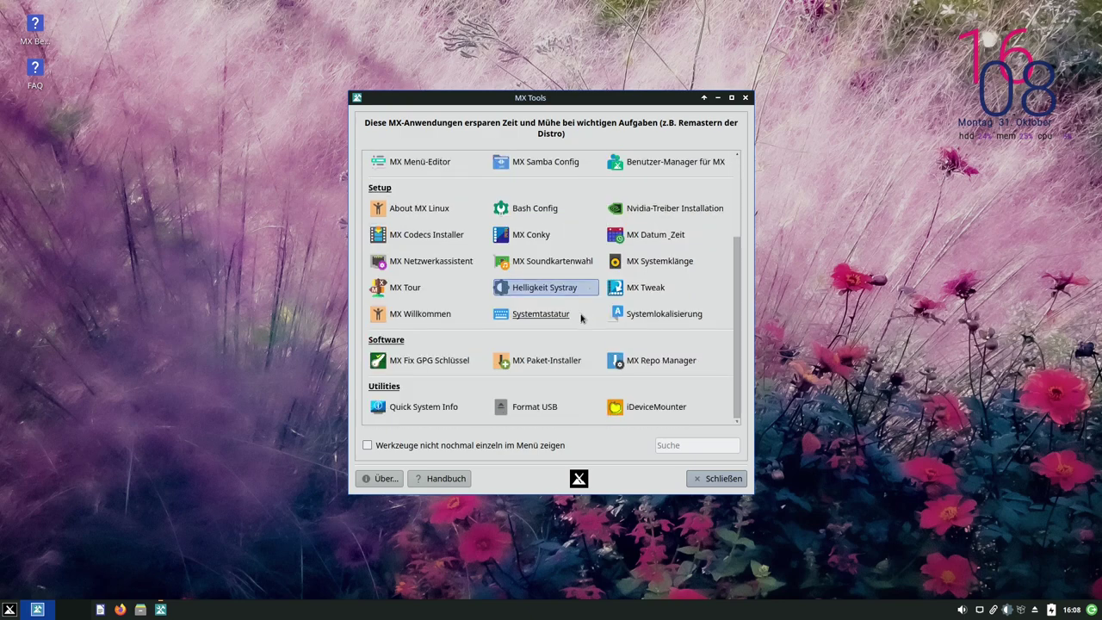
{"action": "scroll", "coordinate": [581, 321], "scroll_direction": "up", "scroll_amount": 3}
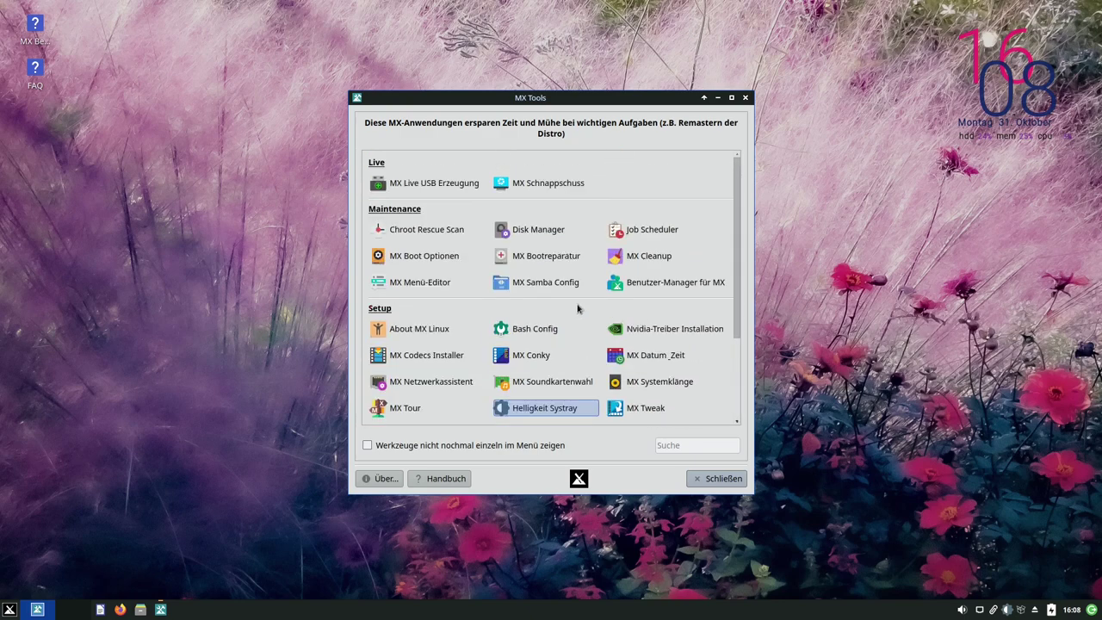
{"action": "scroll", "coordinate": [577, 308], "scroll_direction": "down", "scroll_amount": 3}
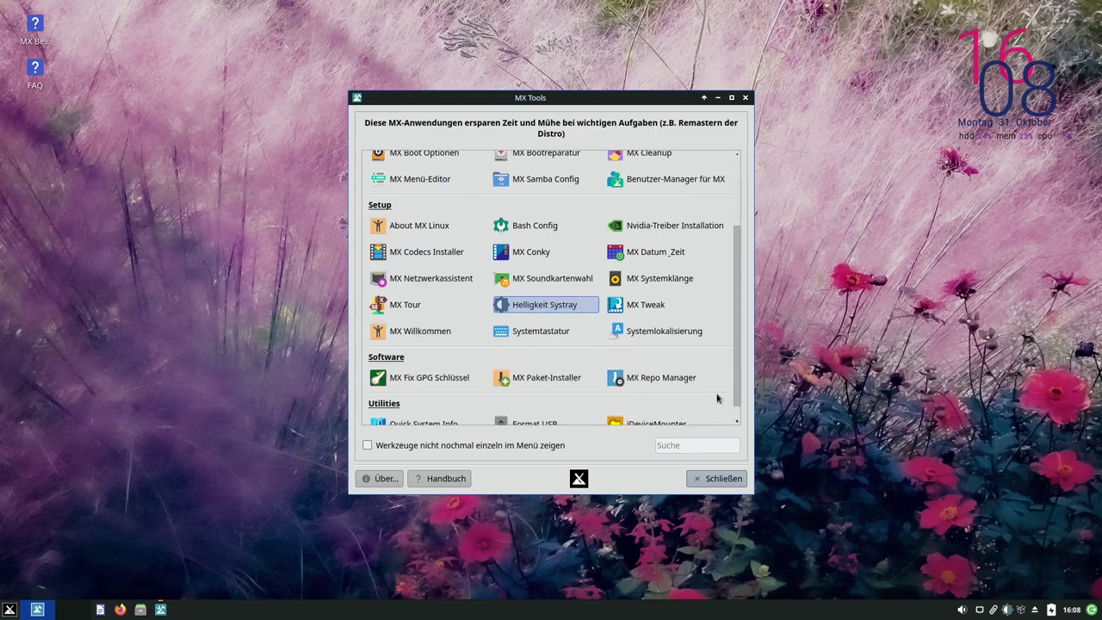
{"action": "left_click", "coordinate": [663, 378]}
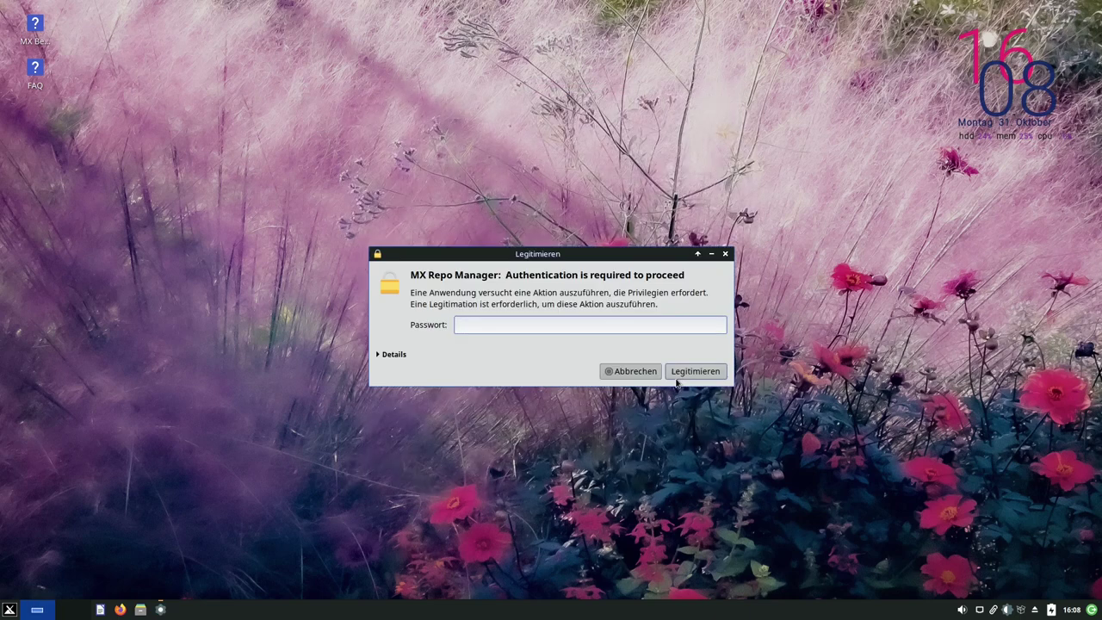
{"action": "type", "text": "o"}
{"action": "left_click", "coordinate": [675, 378]}
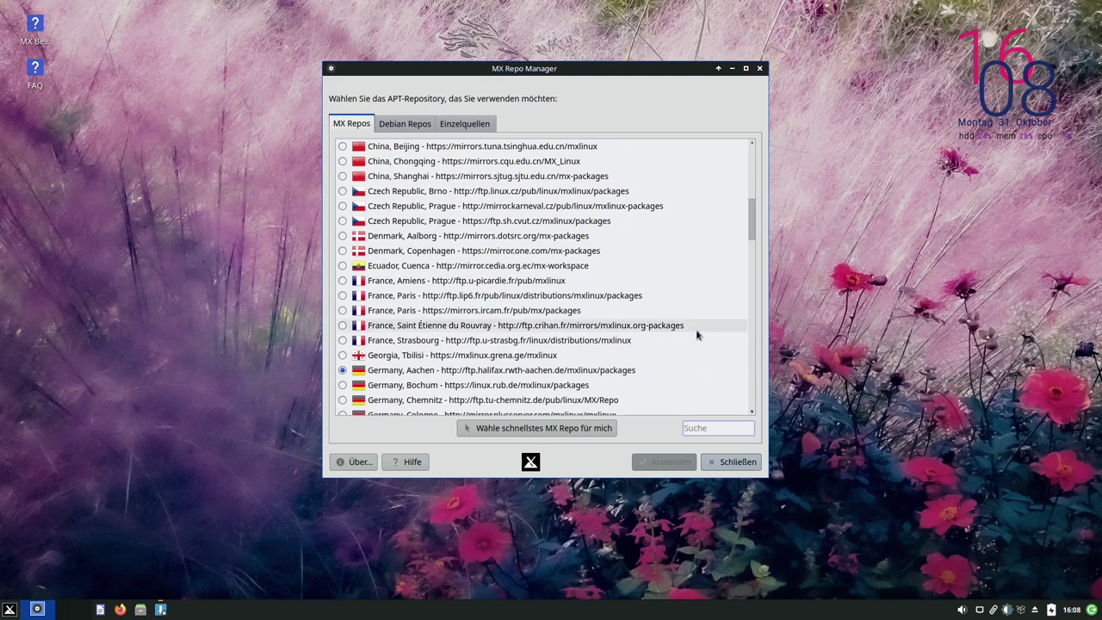
Choose the United States, Los Angeles CA mirror (la.mxrepo.com) and apply it
{"action": "scroll", "coordinate": [705, 333], "scroll_direction": "down", "scroll_amount": 1}
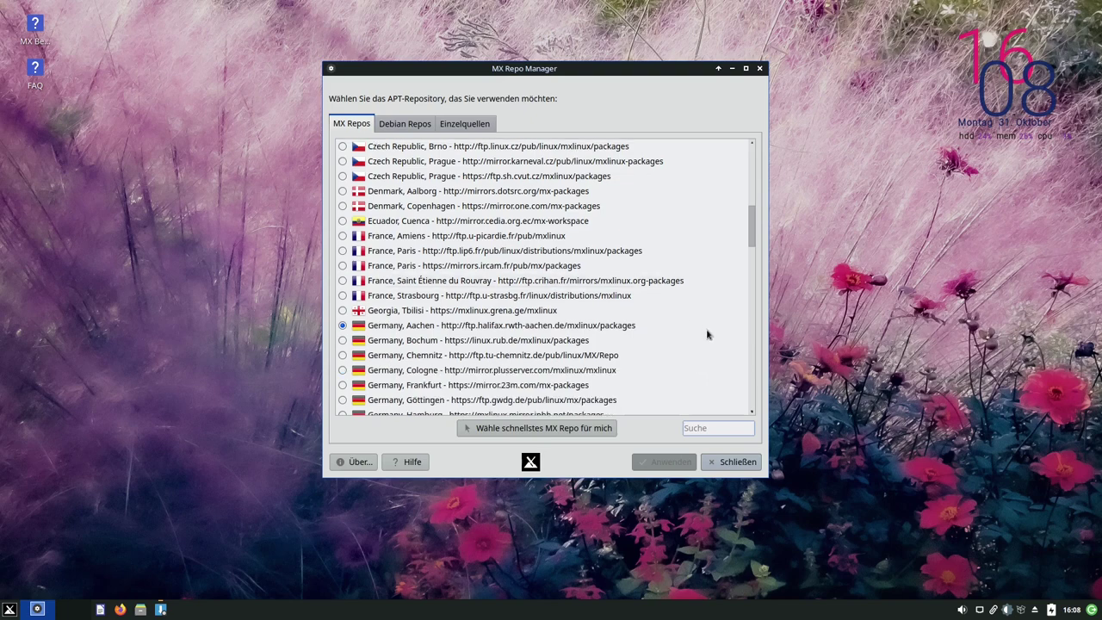
{"action": "scroll", "coordinate": [706, 334], "scroll_direction": "down", "scroll_amount": 3}
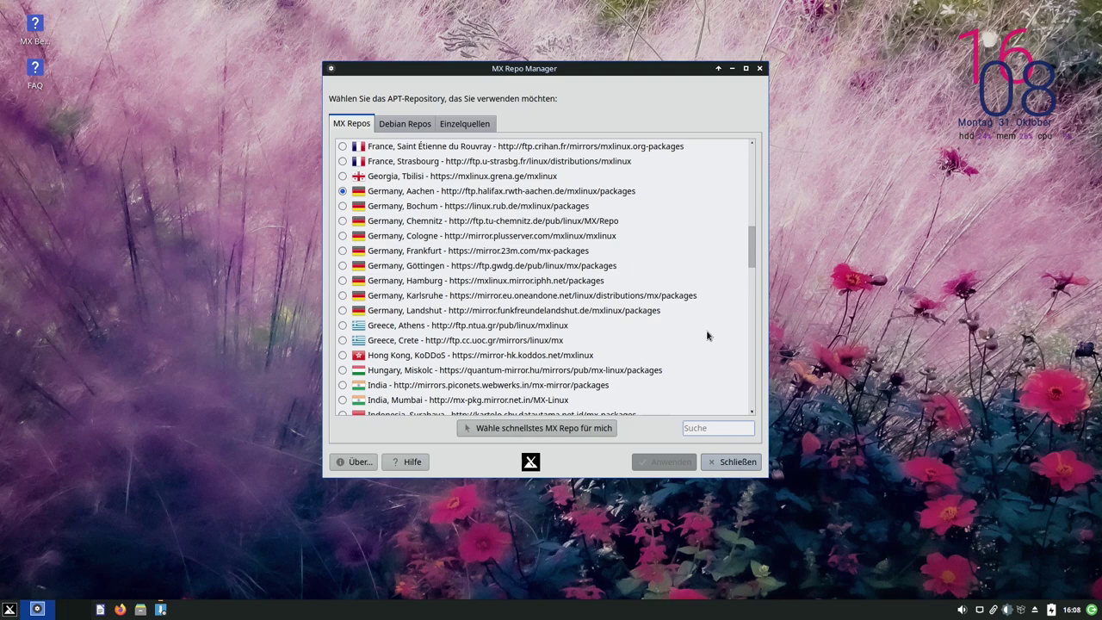
{"action": "scroll", "coordinate": [649, 338], "scroll_direction": "down", "scroll_amount": 10}
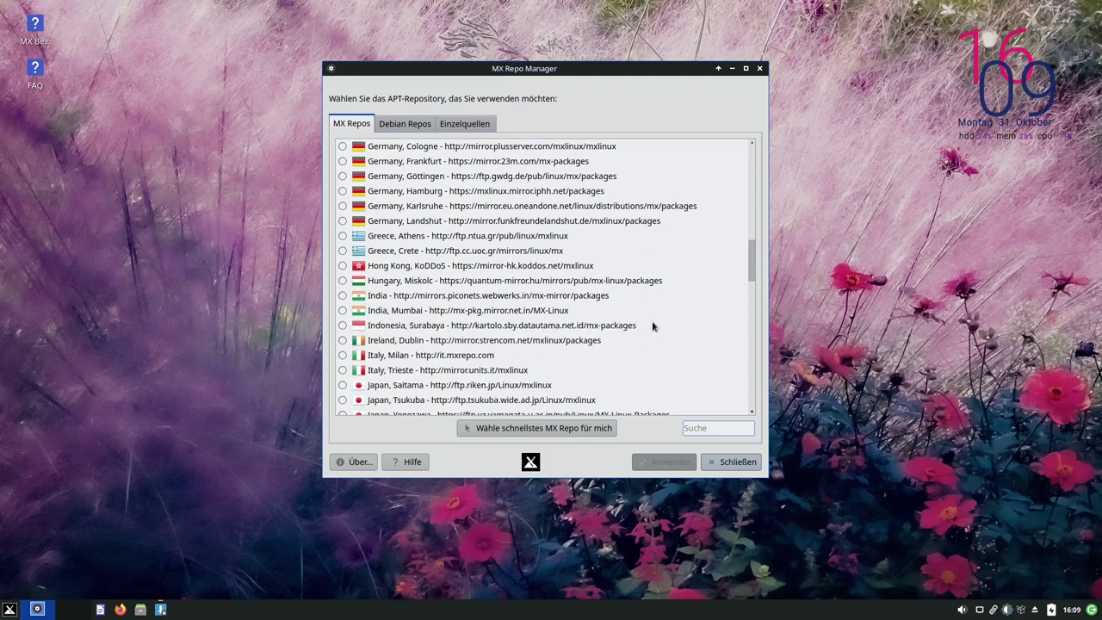
{"action": "scroll", "coordinate": [645, 340], "scroll_direction": "down", "scroll_amount": 10}
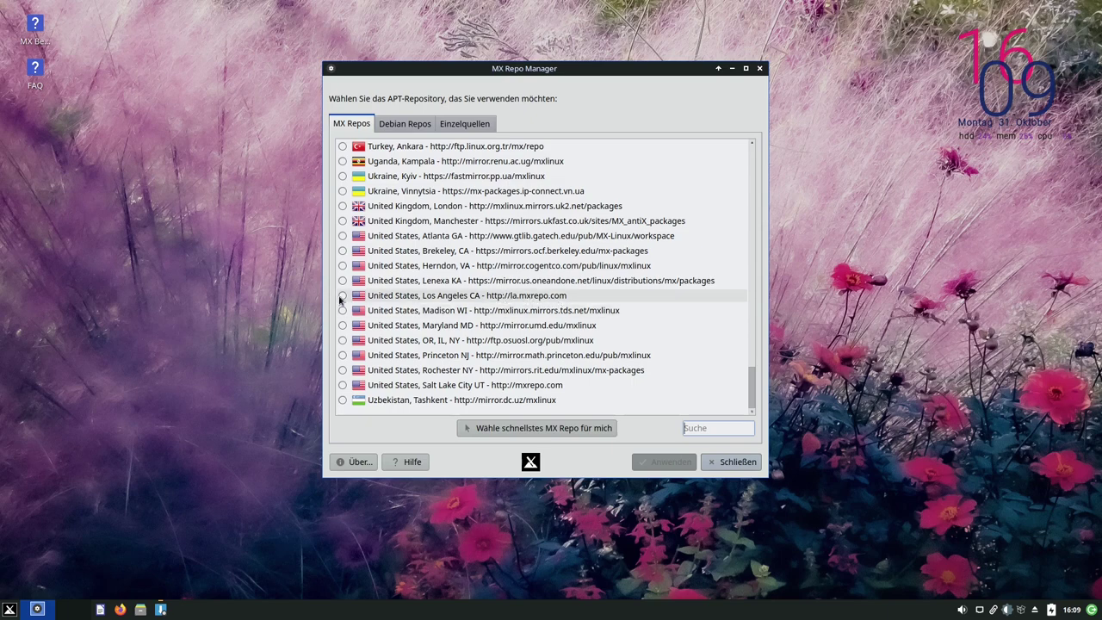
{"action": "left_click", "coordinate": [343, 296]}
{"action": "left_click", "coordinate": [667, 461]}
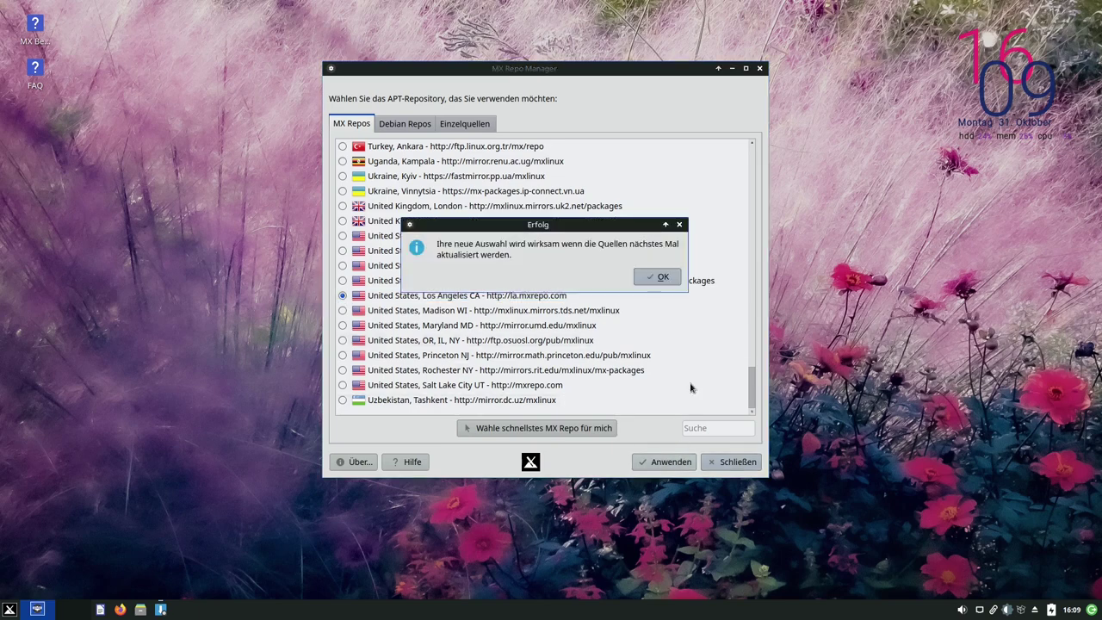
{"action": "left_click", "coordinate": [662, 278]}
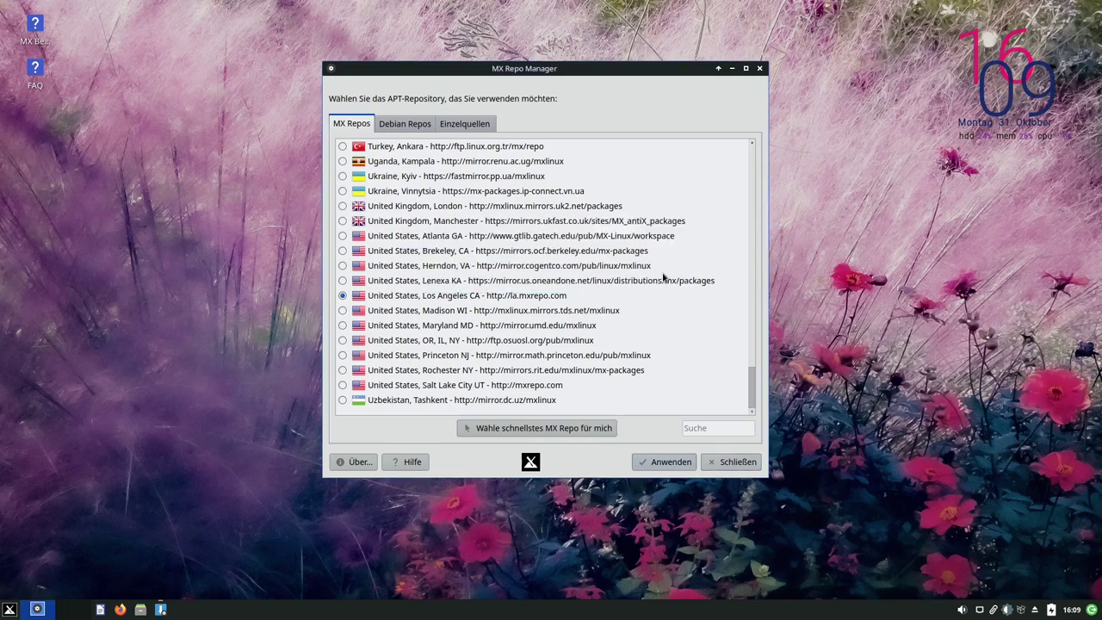
{"action": "scroll", "coordinate": [660, 281], "scroll_direction": "up", "scroll_amount": 2}
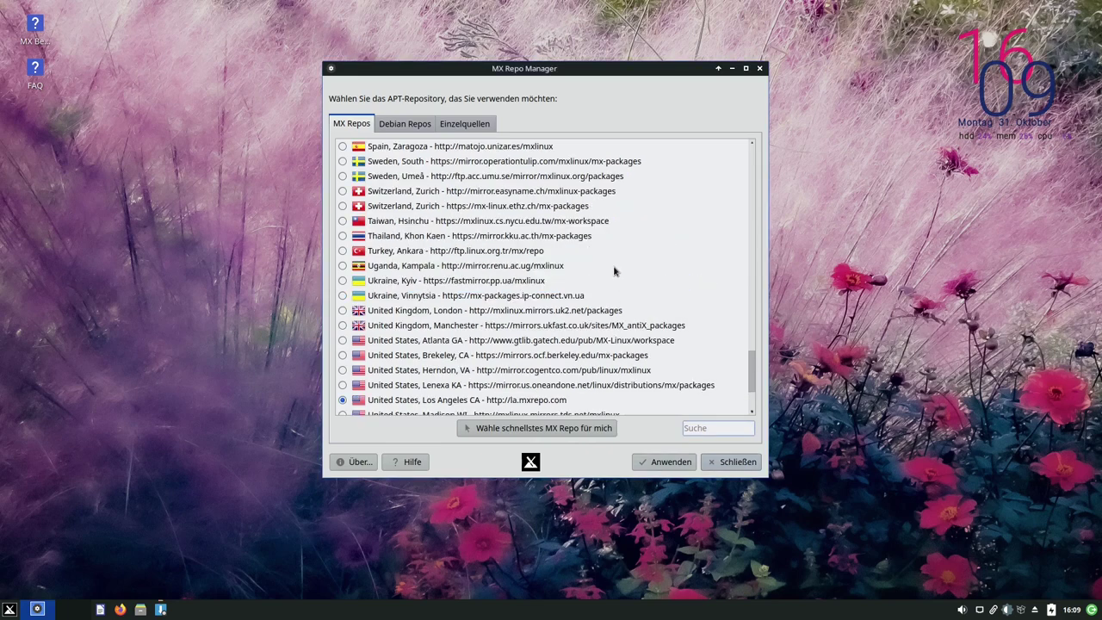
Look through the Debian Repos and Einzelquellen tabs, then close MX Repo Manager
{"action": "left_click", "coordinate": [416, 126]}
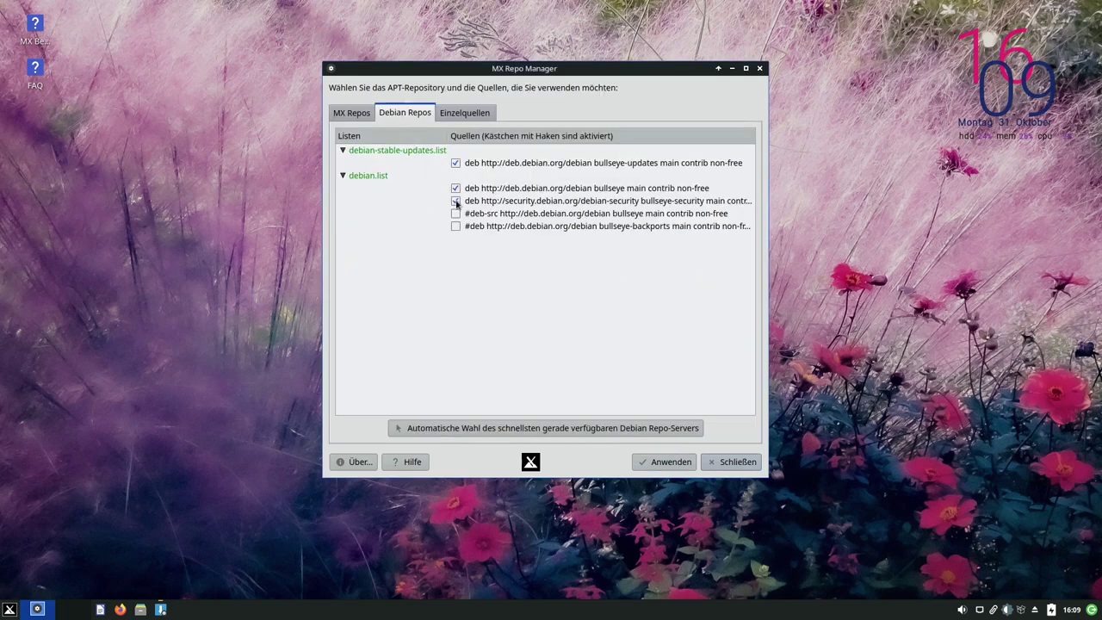
{"action": "left_click", "coordinate": [454, 115]}
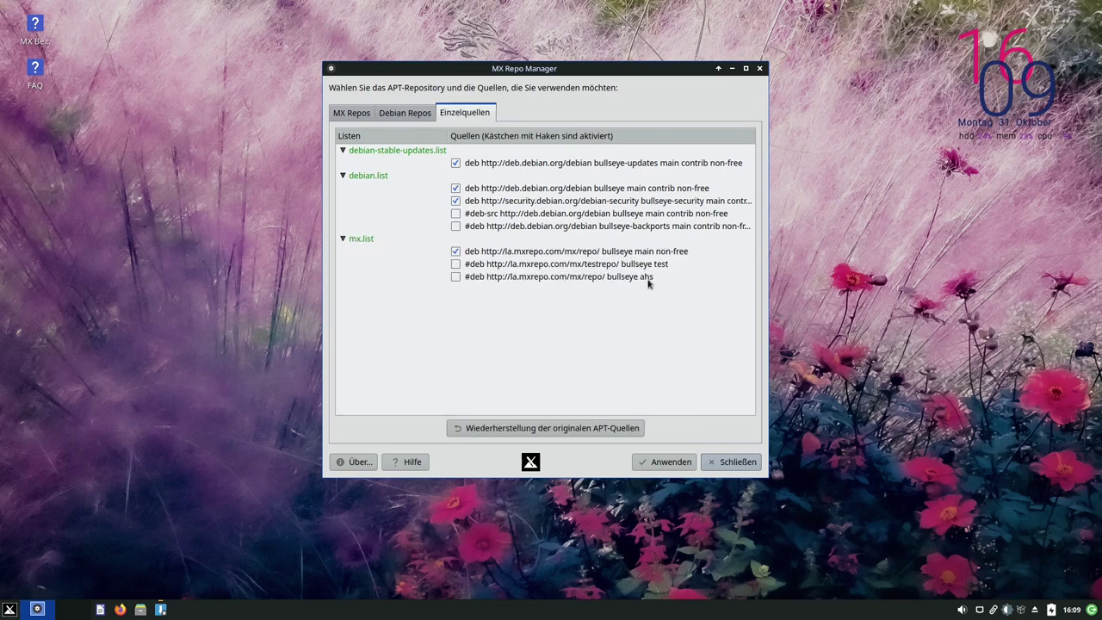
{"action": "left_click", "coordinate": [360, 113]}
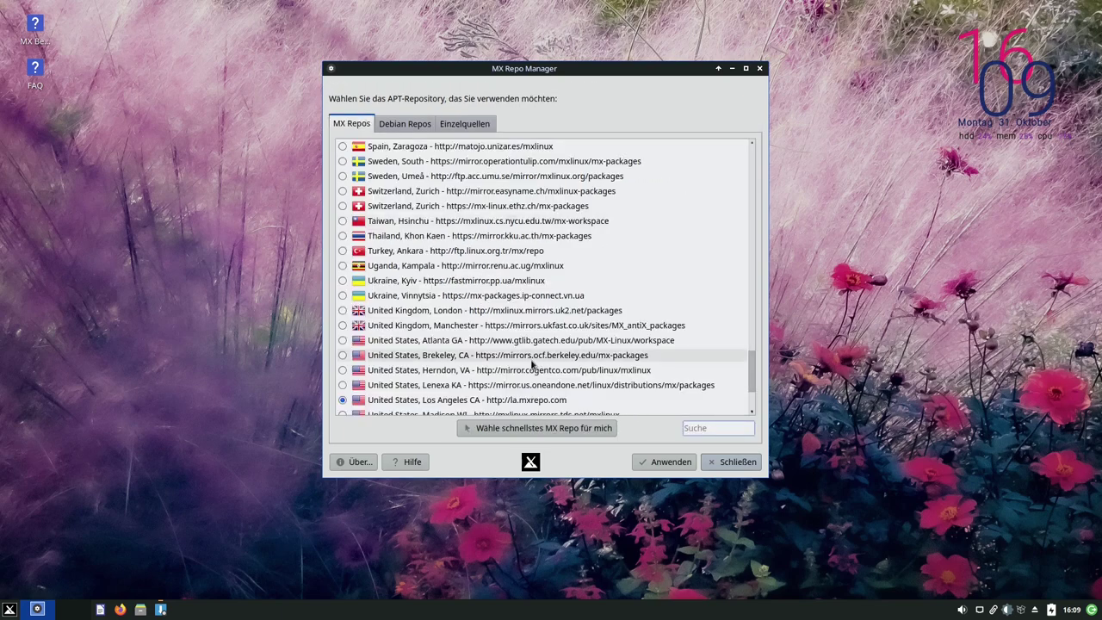
{"action": "left_click", "coordinate": [737, 462]}
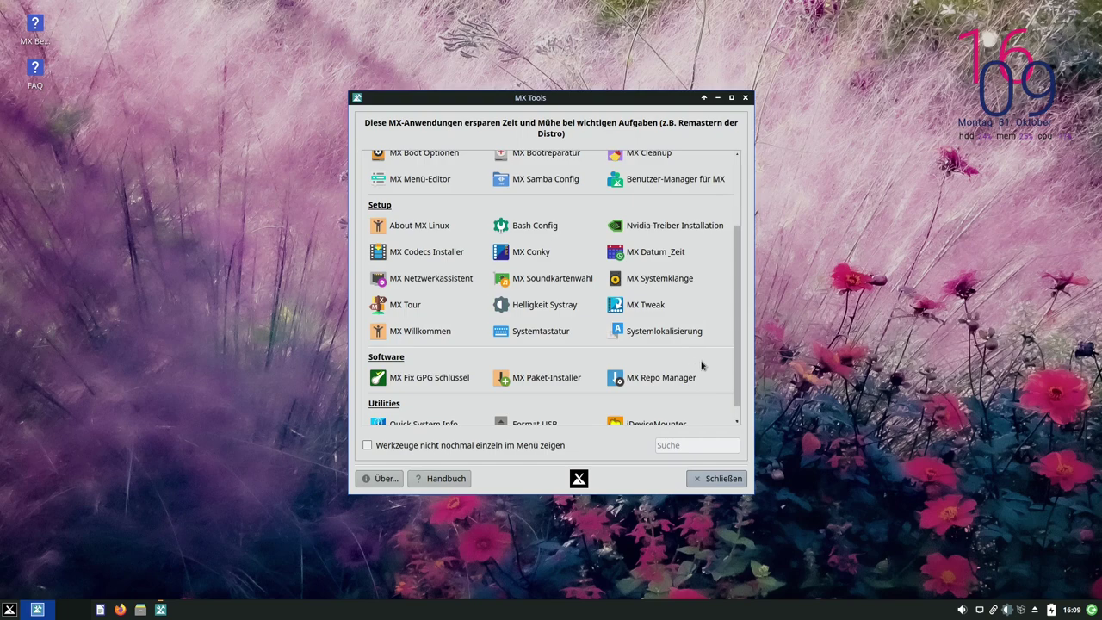
Close MX Tools and bring up the Whisker applications menu
{"action": "scroll", "coordinate": [703, 365], "scroll_direction": "down", "scroll_amount": 1}
{"action": "left_click", "coordinate": [746, 98]}
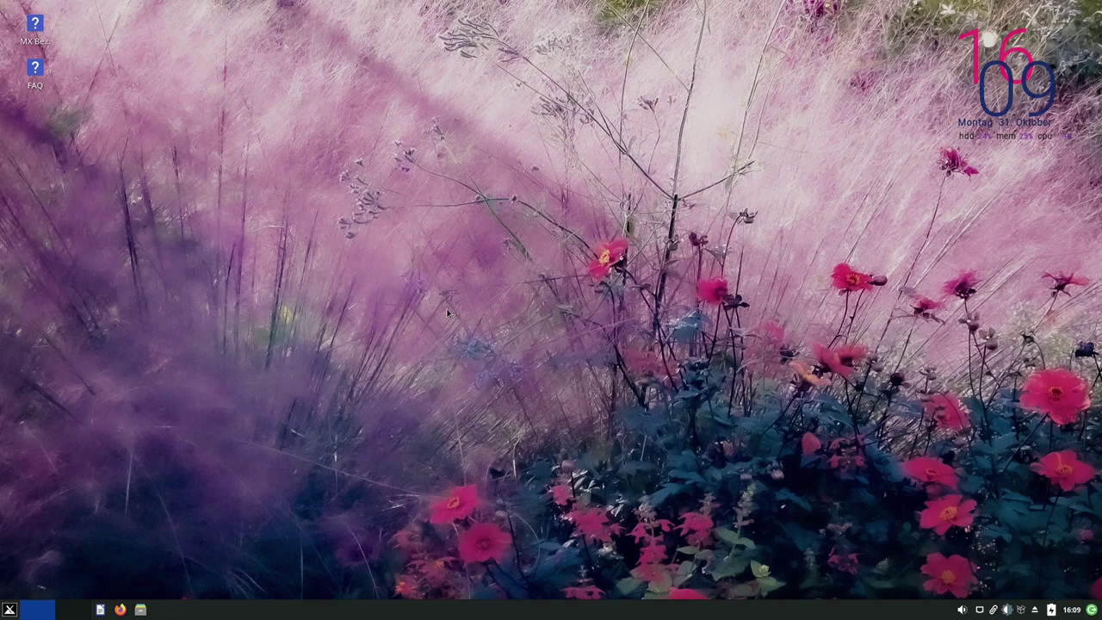
{"action": "left_click", "coordinate": [9, 609]}
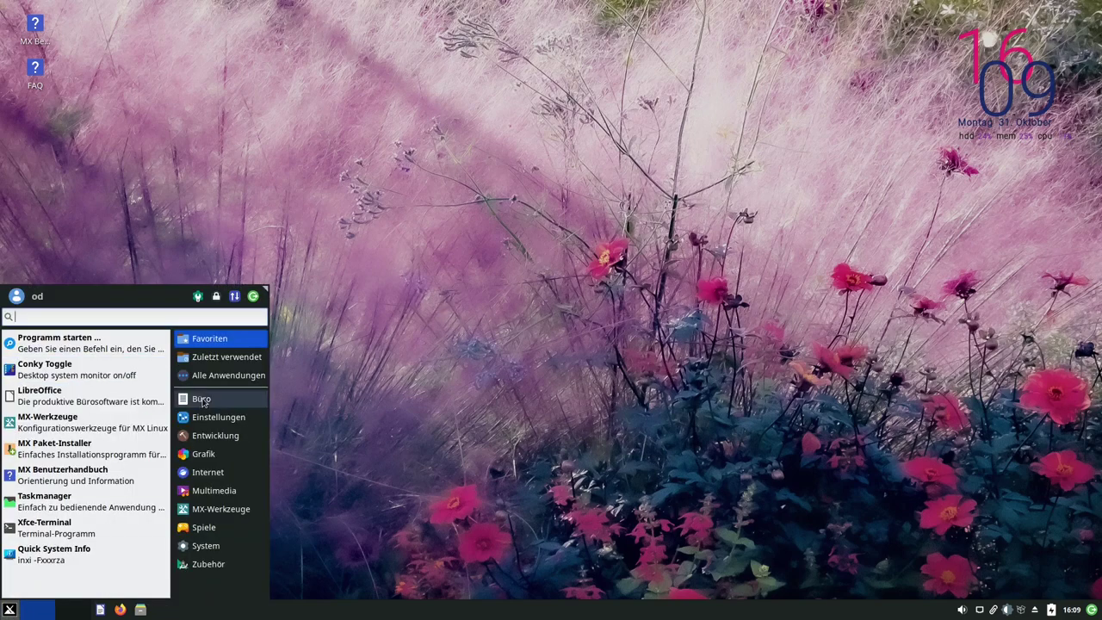
Search the applications menu for 'term' and start Xfce Terminal
{"action": "left_click", "coordinate": [229, 374]}
{"action": "type", "text": "term"}
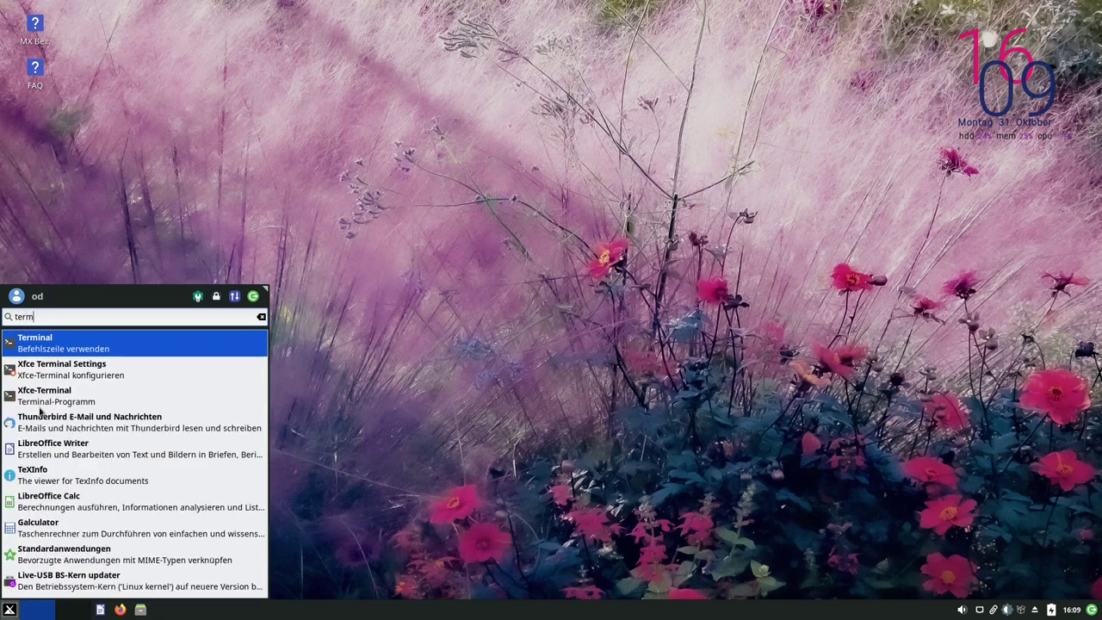
{"action": "key", "text": "Return"}
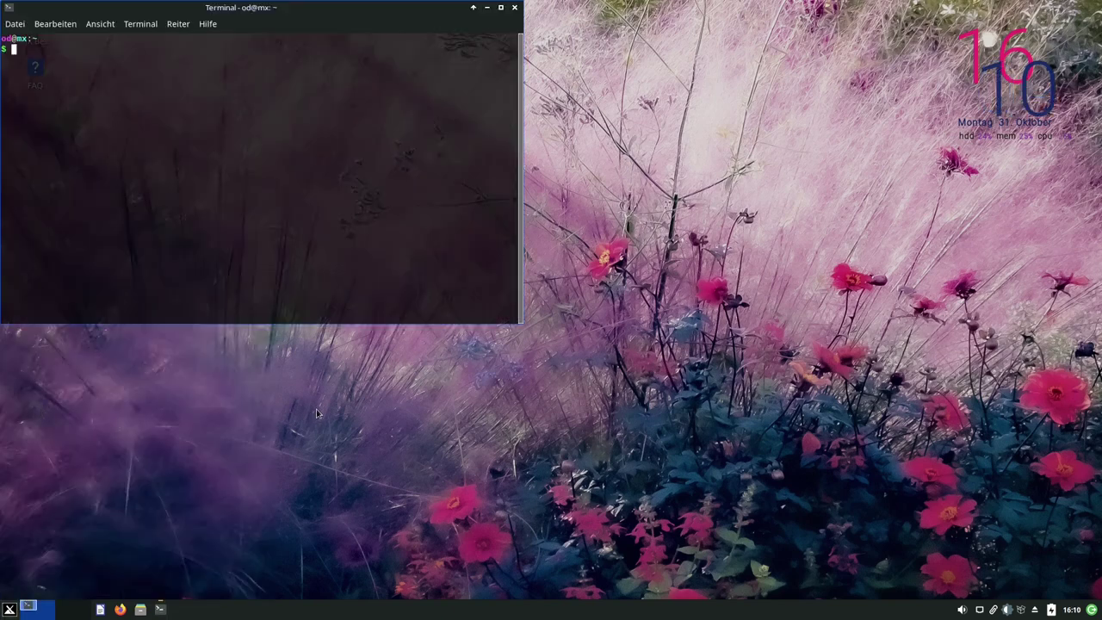
Pin the terminal to the dock as the first launcher, then close the terminal window
{"action": "right_click", "coordinate": [166, 609]}
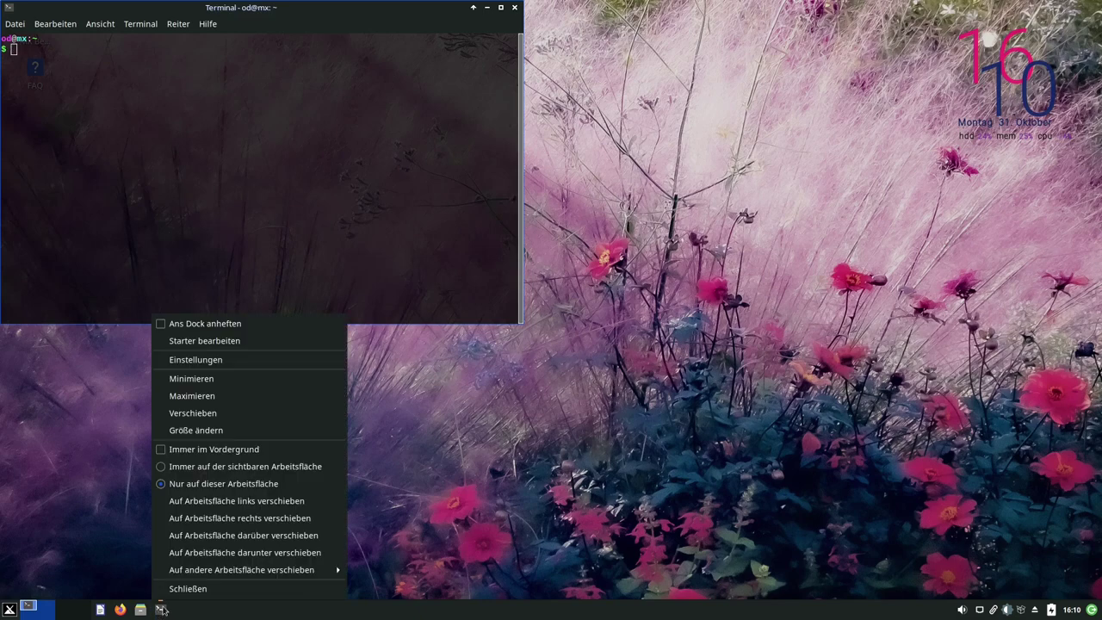
{"action": "left_click", "coordinate": [179, 324]}
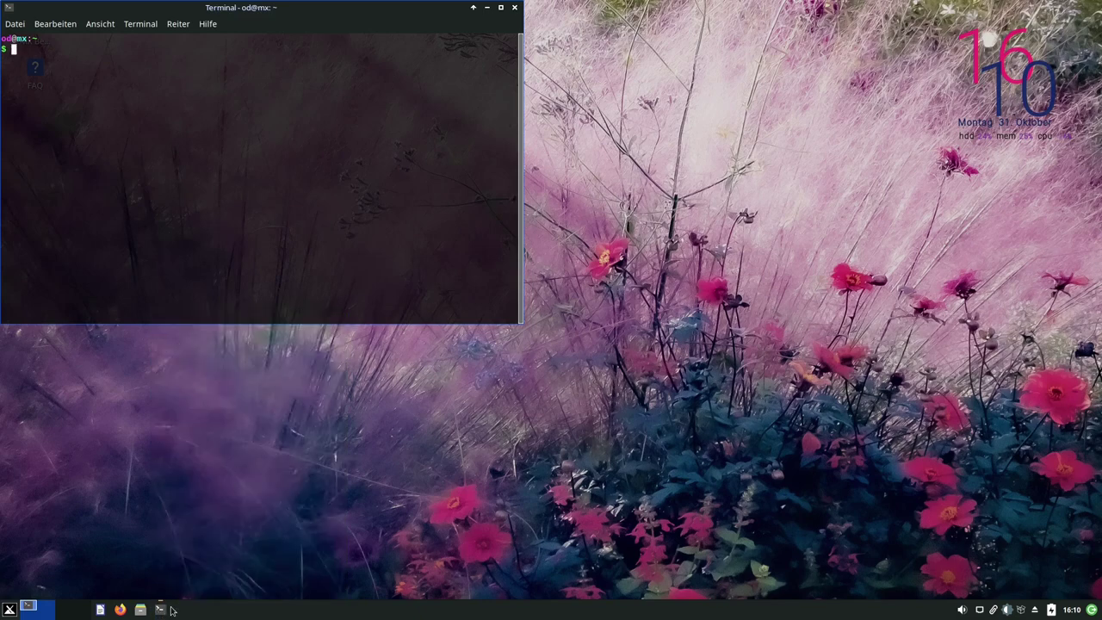
{"action": "left_click_drag", "start_coordinate": [163, 610], "coordinate": [99, 610]}
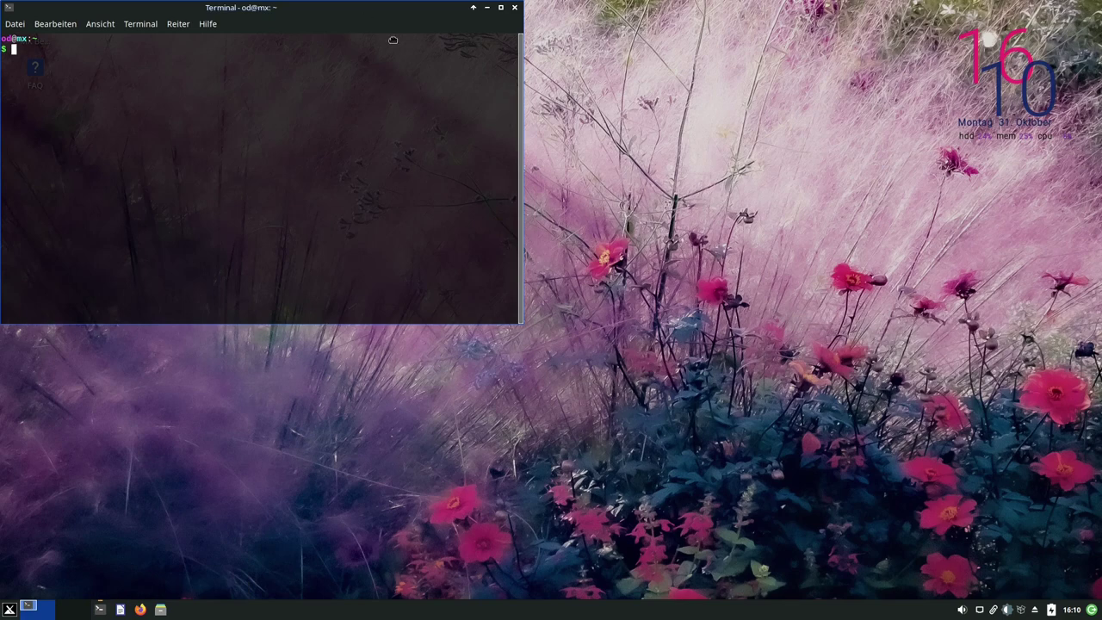
{"action": "left_click_drag", "start_coordinate": [517, 7], "coordinate": [647, 75]}
{"action": "left_click", "coordinate": [647, 75]}
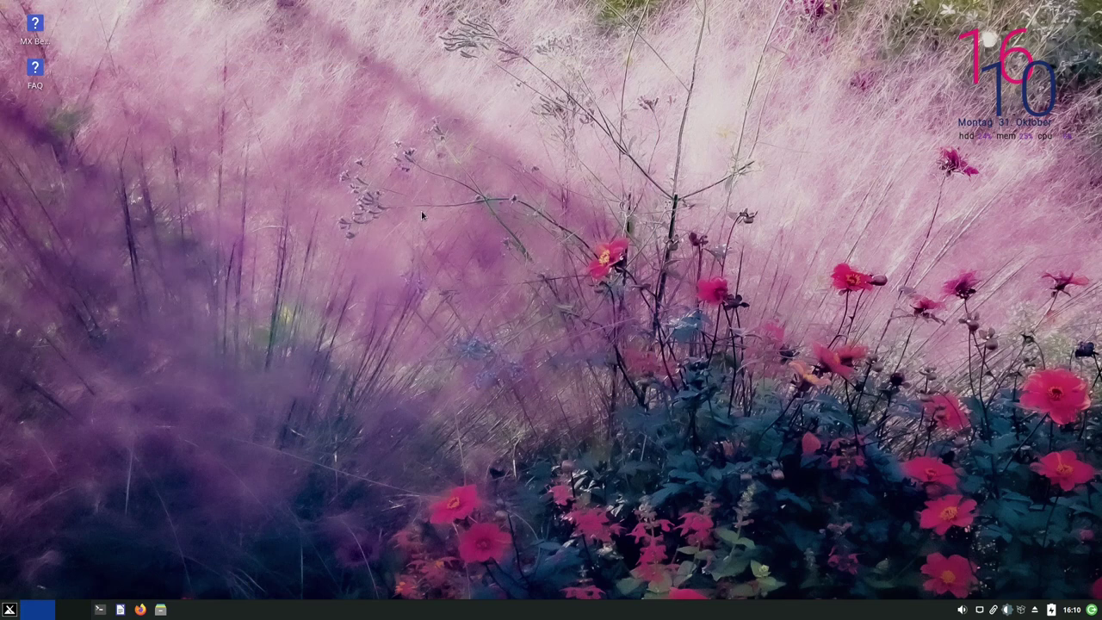
{"action": "key", "text": "F4"}
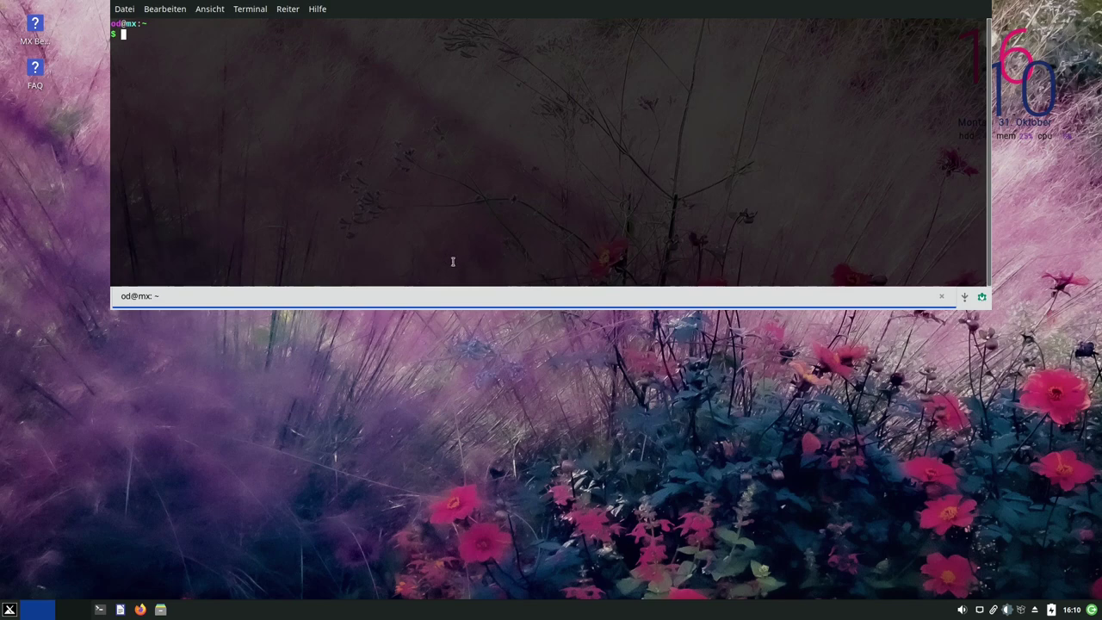
{"action": "key", "text": "F4"}
{"action": "key", "text": "F4"}
{"action": "left_click", "coordinate": [981, 299]}
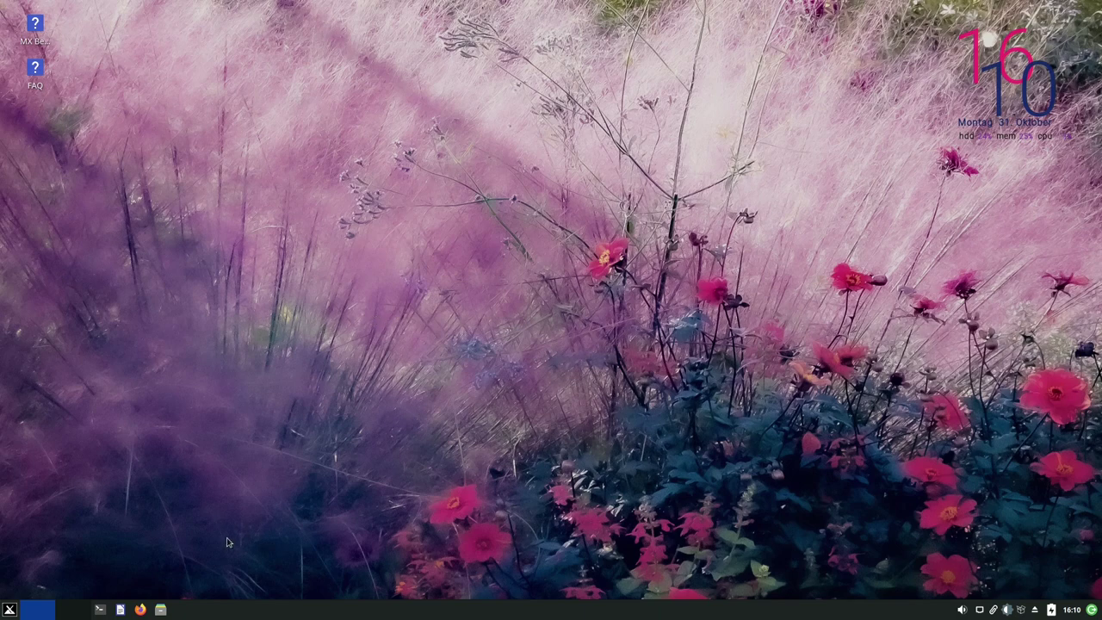
Launch MX Paket-Installer from a 'pake' menu search, authenticate as administrator, and nudge its window up
{"action": "key", "text": "super"}
{"action": "type", "text": "paket"}
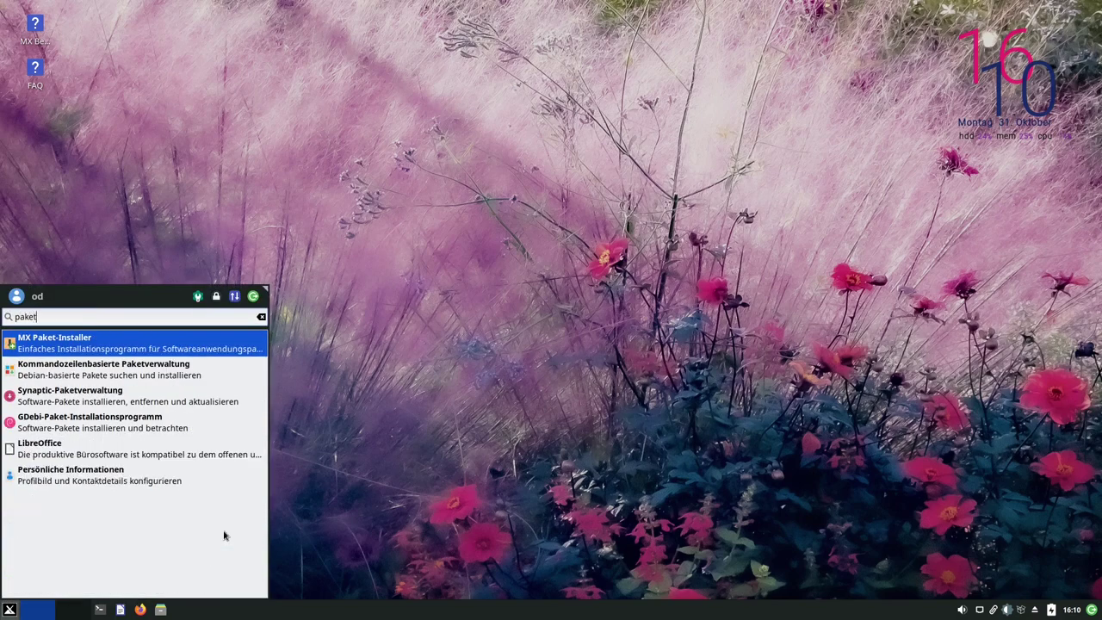
{"action": "key", "text": "Return"}
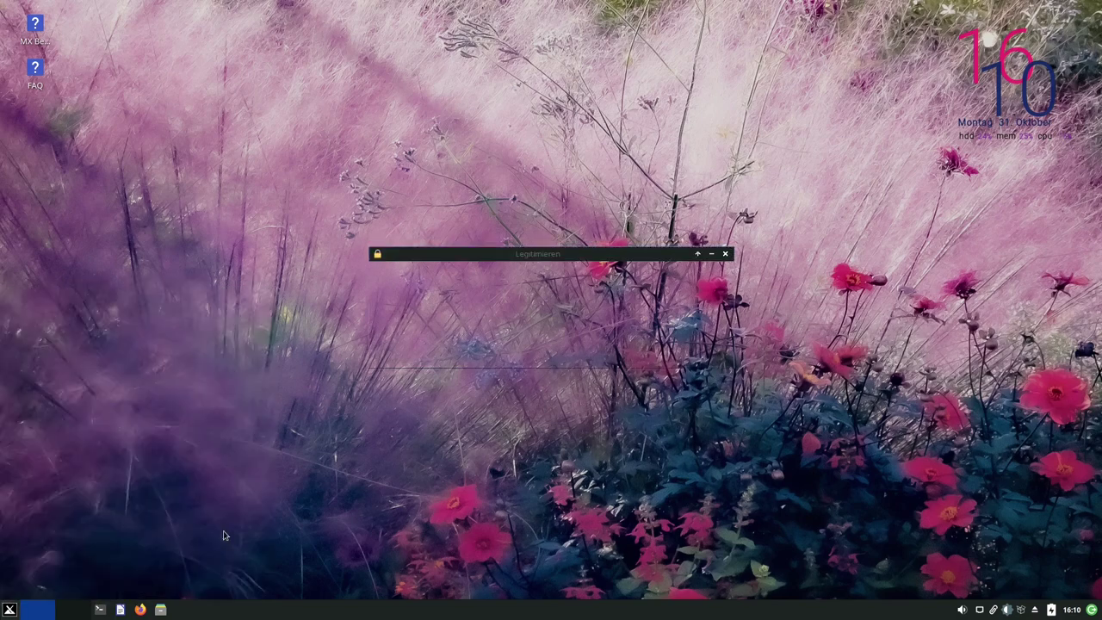
{"action": "key", "text": "Return"}
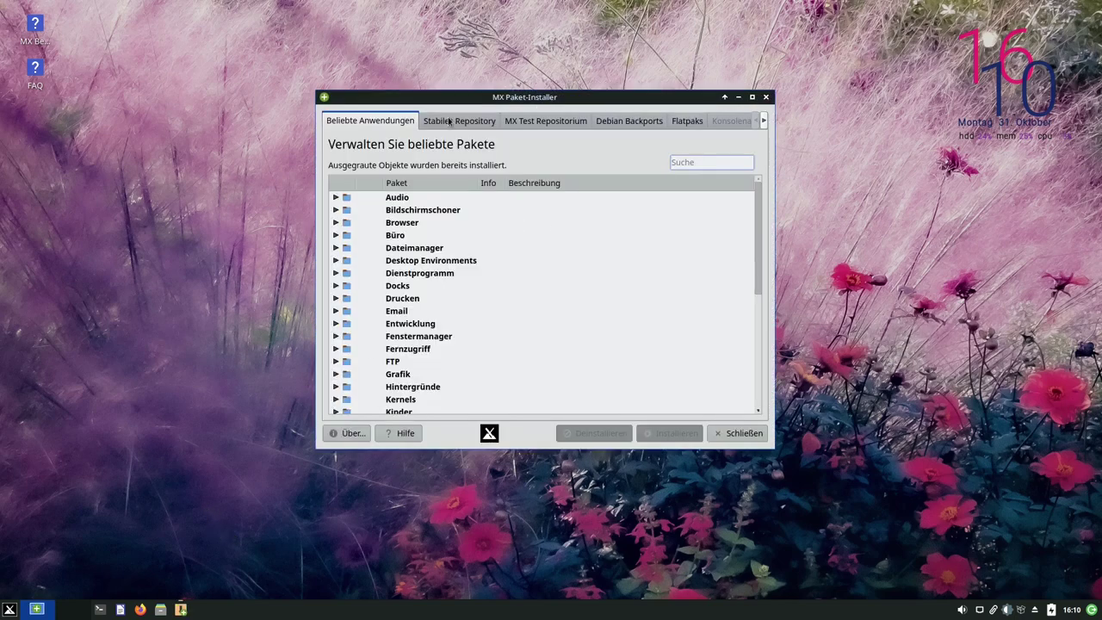
{"action": "left_click_drag", "start_coordinate": [509, 97], "coordinate": [512, 69]}
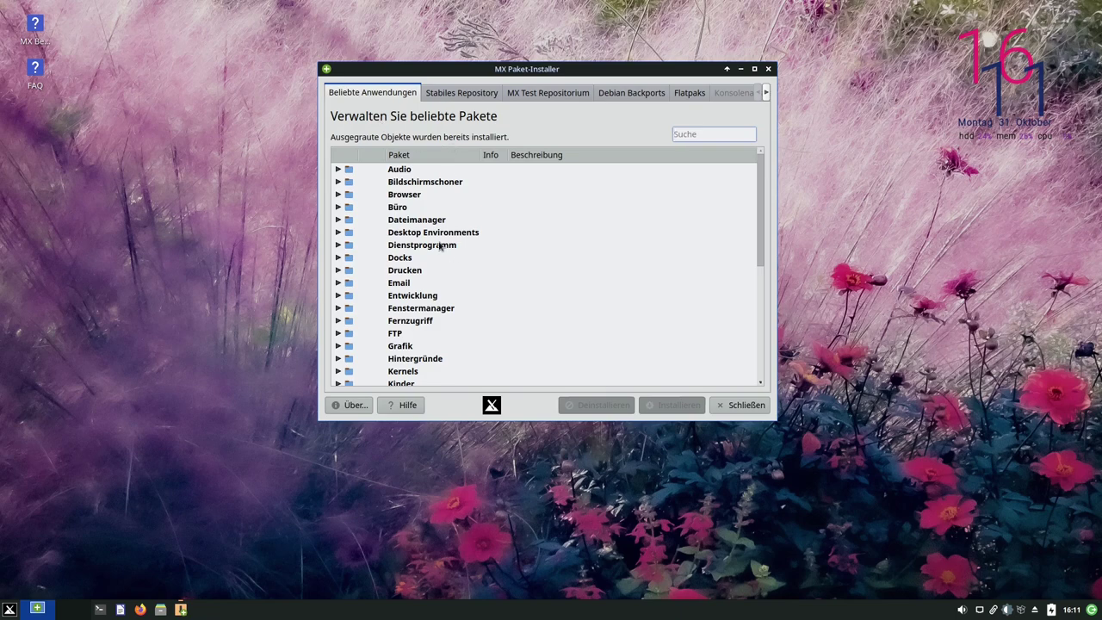
Browse the Beliebte Anwendungen categories and expand the Sprache language-pack category
{"action": "scroll", "coordinate": [452, 312], "scroll_direction": "down", "scroll_amount": 5}
{"action": "scroll", "coordinate": [448, 312], "scroll_direction": "up", "scroll_amount": 5}
{"action": "scroll", "coordinate": [420, 275], "scroll_direction": "down", "scroll_amount": 2}
{"action": "scroll", "coordinate": [420, 276], "scroll_direction": "up", "scroll_amount": 2}
{"action": "left_click", "coordinate": [426, 320]}
{"action": "scroll", "coordinate": [425, 322], "scroll_direction": "down", "scroll_amount": 3}
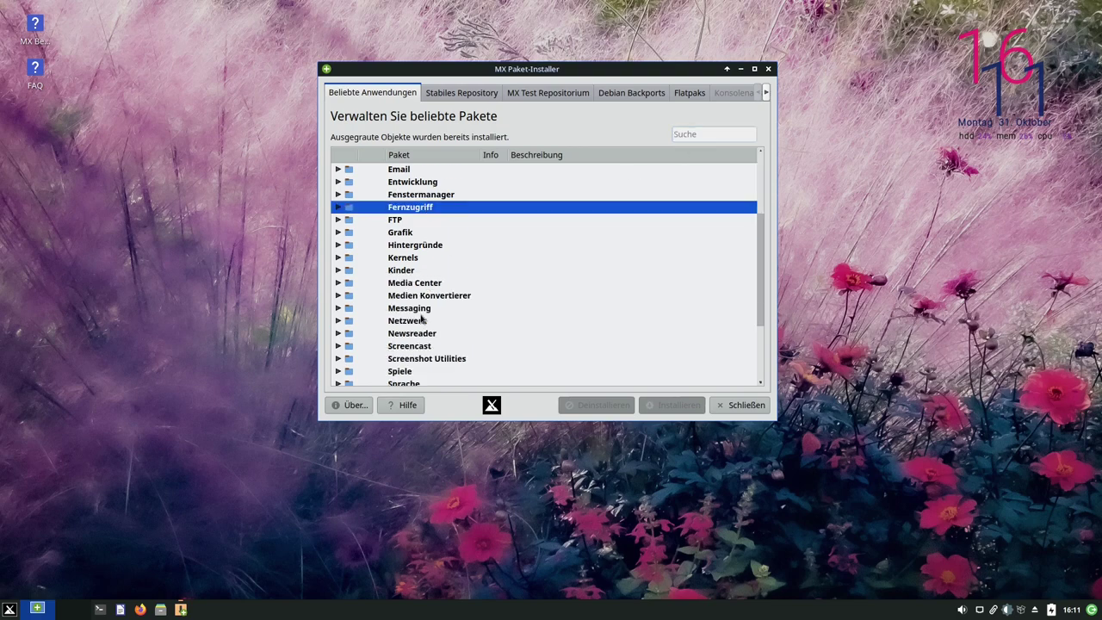
{"action": "scroll", "coordinate": [413, 312], "scroll_direction": "down", "scroll_amount": 2}
{"action": "left_click", "coordinate": [340, 308]}
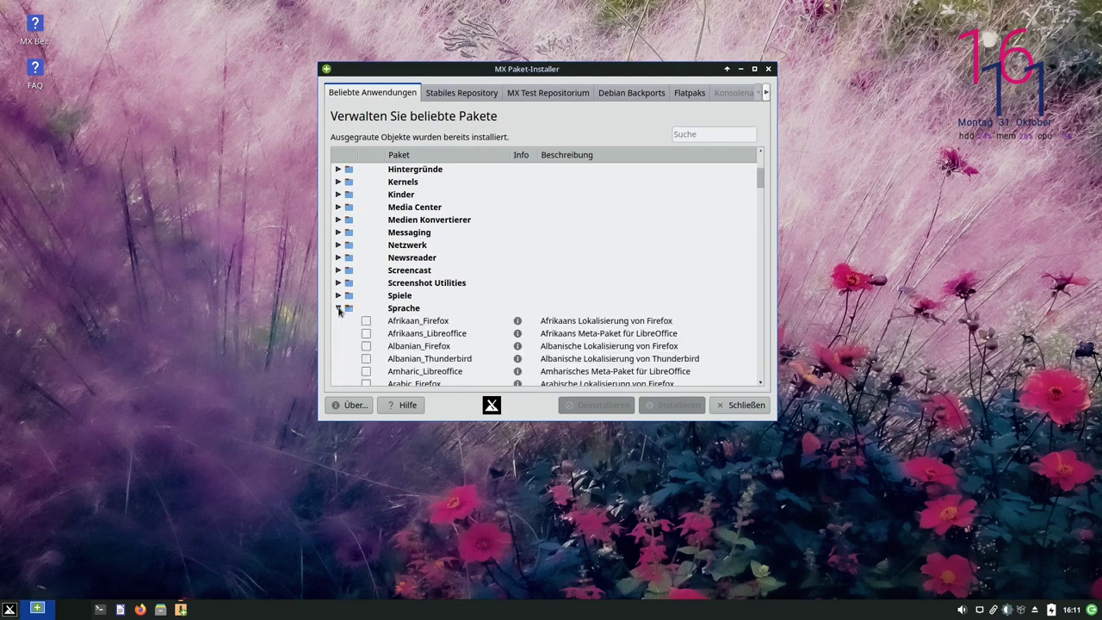
{"action": "scroll", "coordinate": [446, 320], "scroll_direction": "down", "scroll_amount": 10}
{"action": "scroll", "coordinate": [445, 320], "scroll_direction": "down", "scroll_amount": 15}
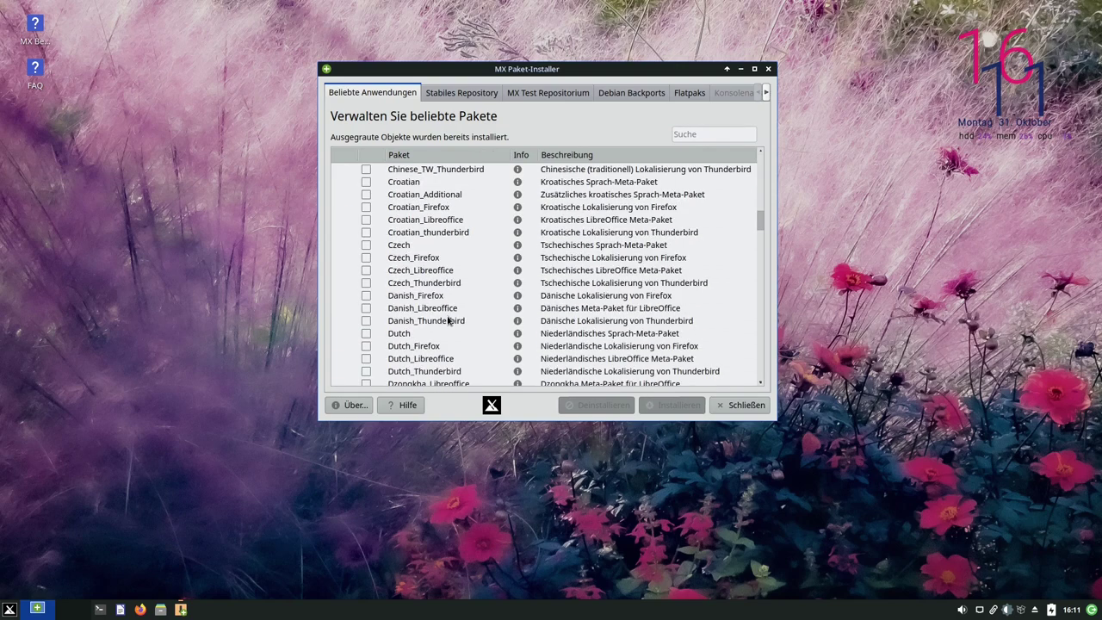
{"action": "scroll", "coordinate": [443, 322], "scroll_direction": "down", "scroll_amount": 2}
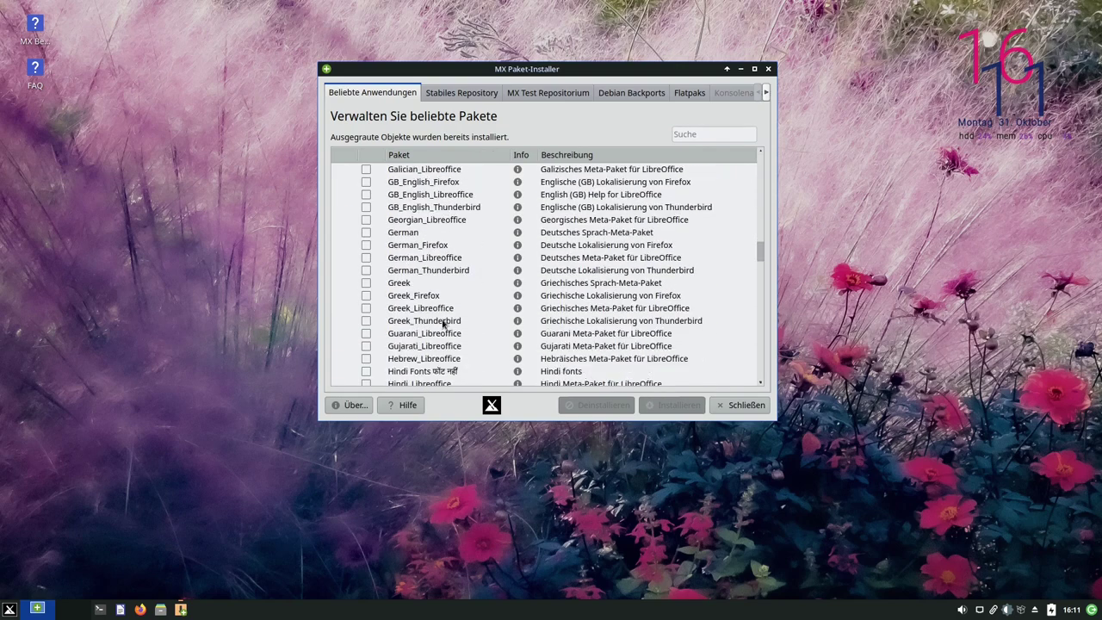
Mark German, German_Firefox, German_Libreoffice and German_Thunderbird and install them
{"action": "left_click", "coordinate": [366, 233]}
{"action": "left_click", "coordinate": [366, 246]}
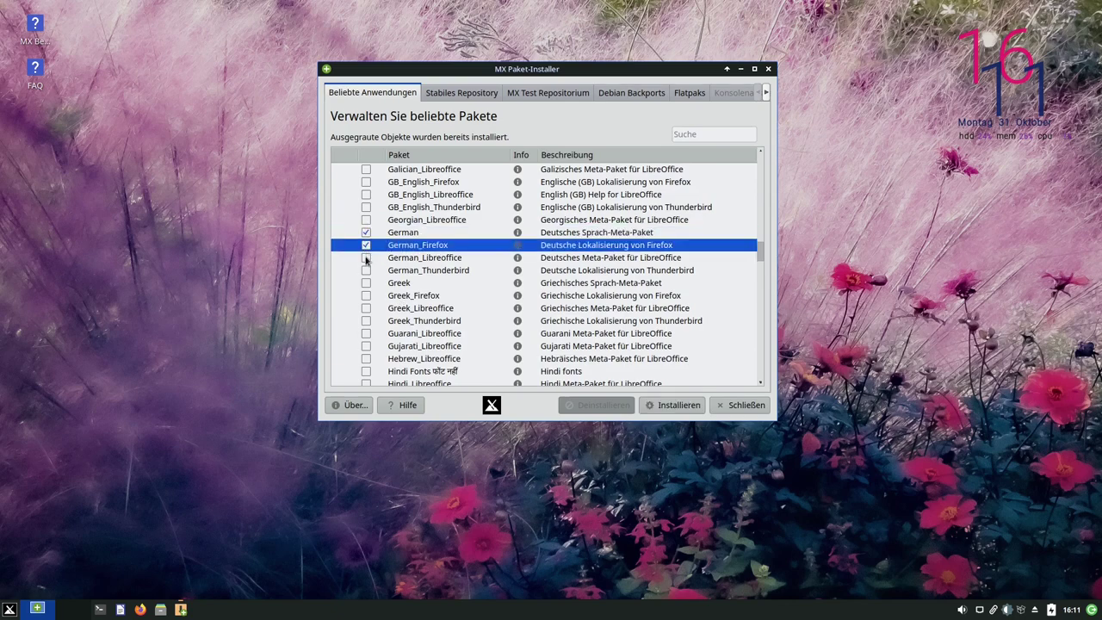
{"action": "left_click", "coordinate": [366, 258]}
{"action": "left_click", "coordinate": [366, 270]}
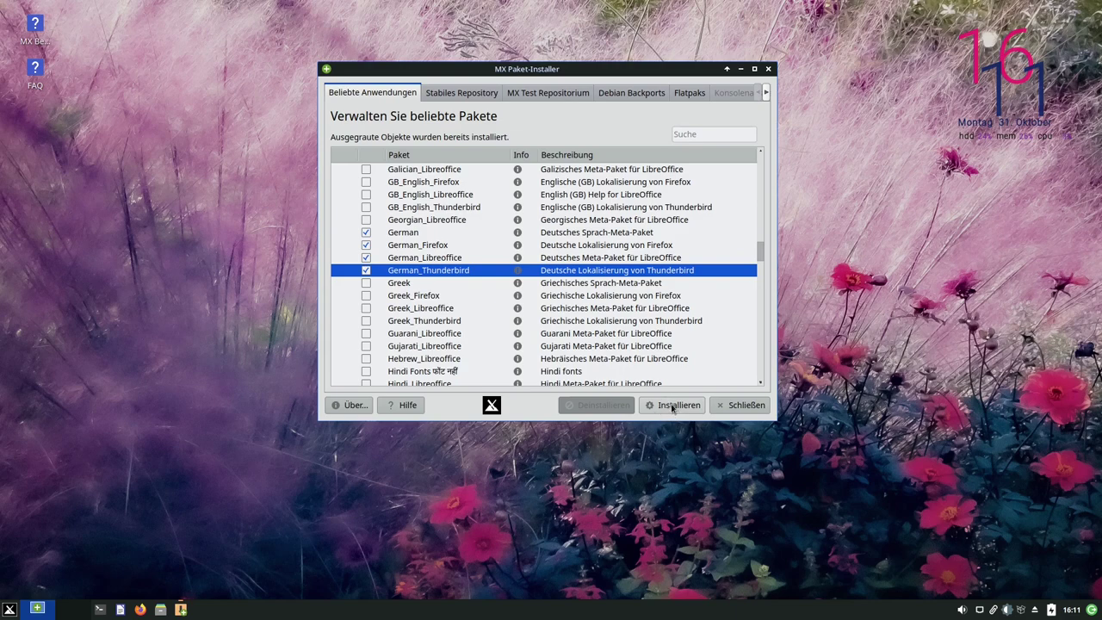
{"action": "left_click", "coordinate": [672, 406]}
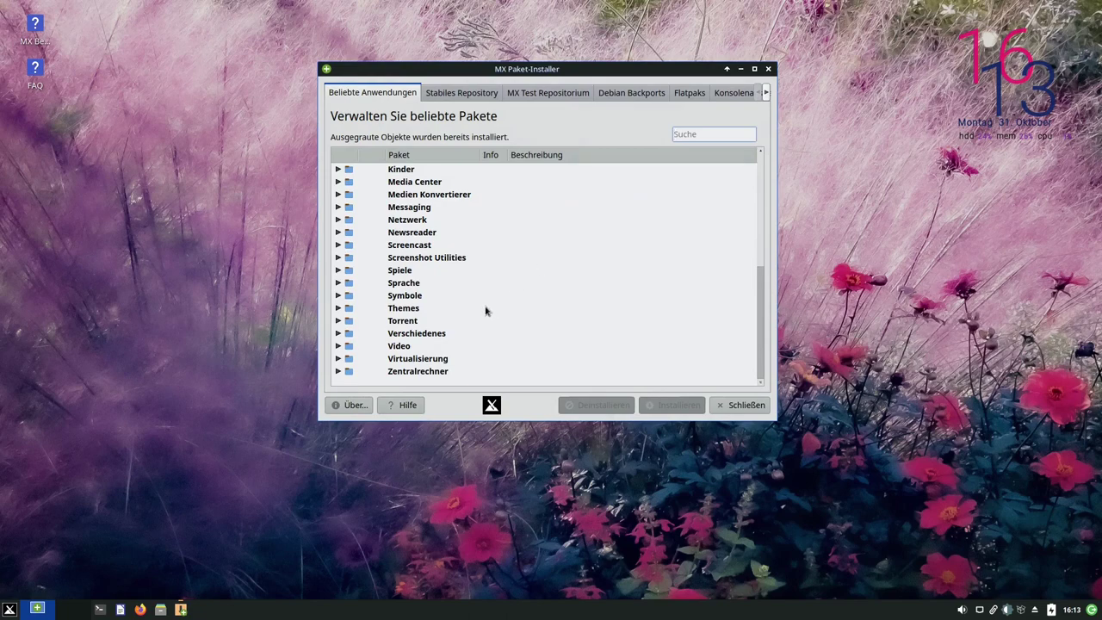
Peek into Kinder and Media Center, then show the Stabiles Repository list of 60398 packages
{"action": "left_click", "coordinate": [339, 169]}
{"action": "left_click", "coordinate": [339, 169]}
{"action": "left_click", "coordinate": [339, 181]}
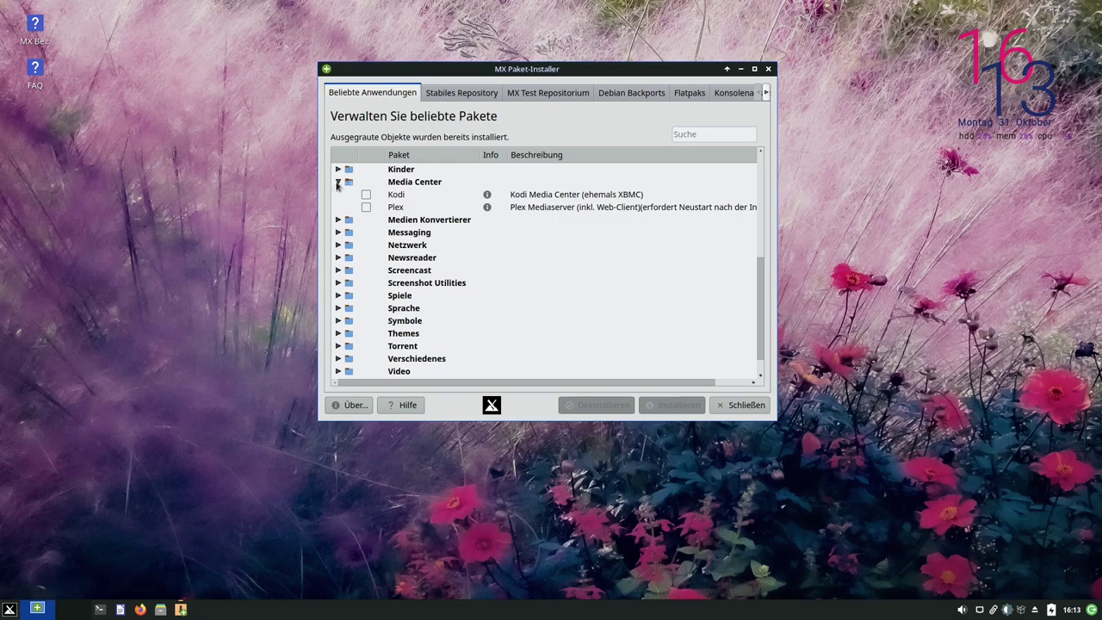
{"action": "left_click", "coordinate": [339, 181]}
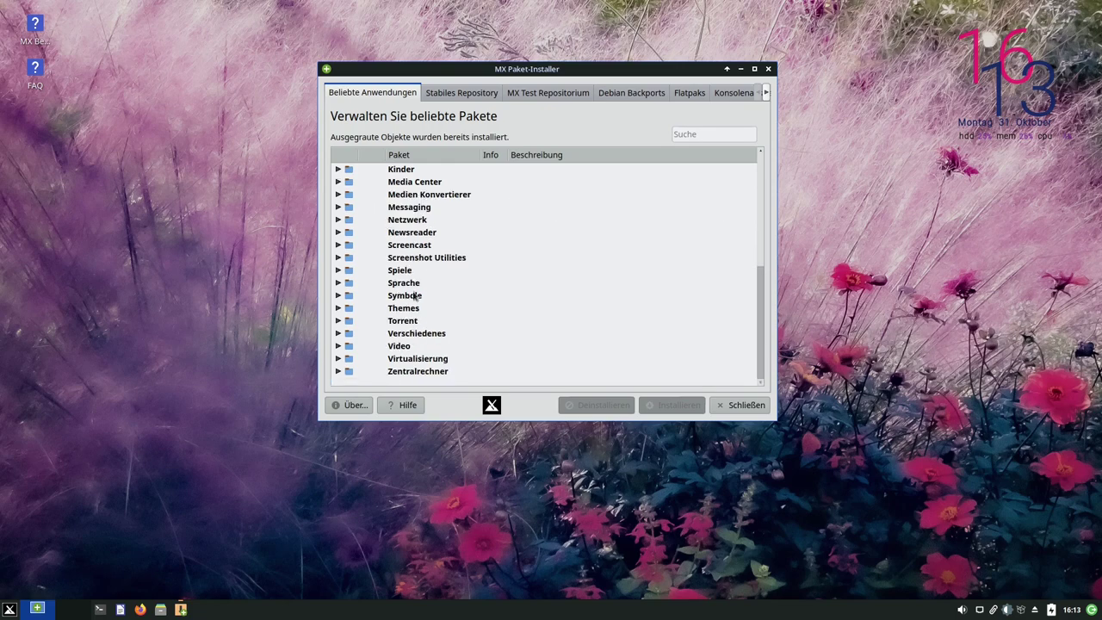
{"action": "left_click", "coordinate": [449, 94]}
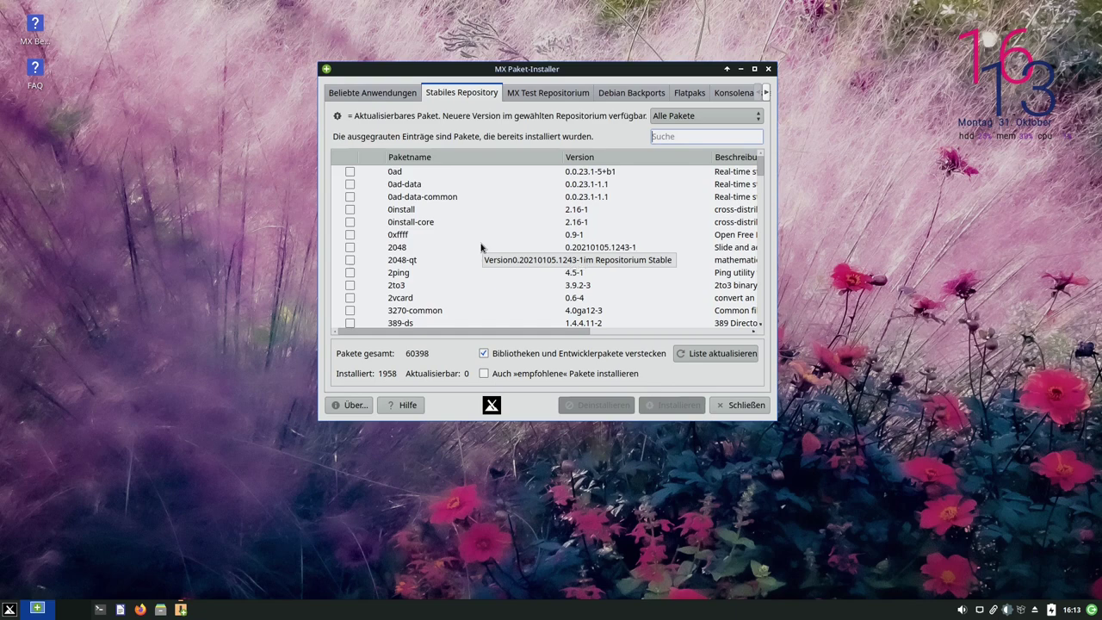
Switch to the MX Test Repositorium tab, bringing up its testing-only warning
{"action": "left_click", "coordinate": [545, 98]}
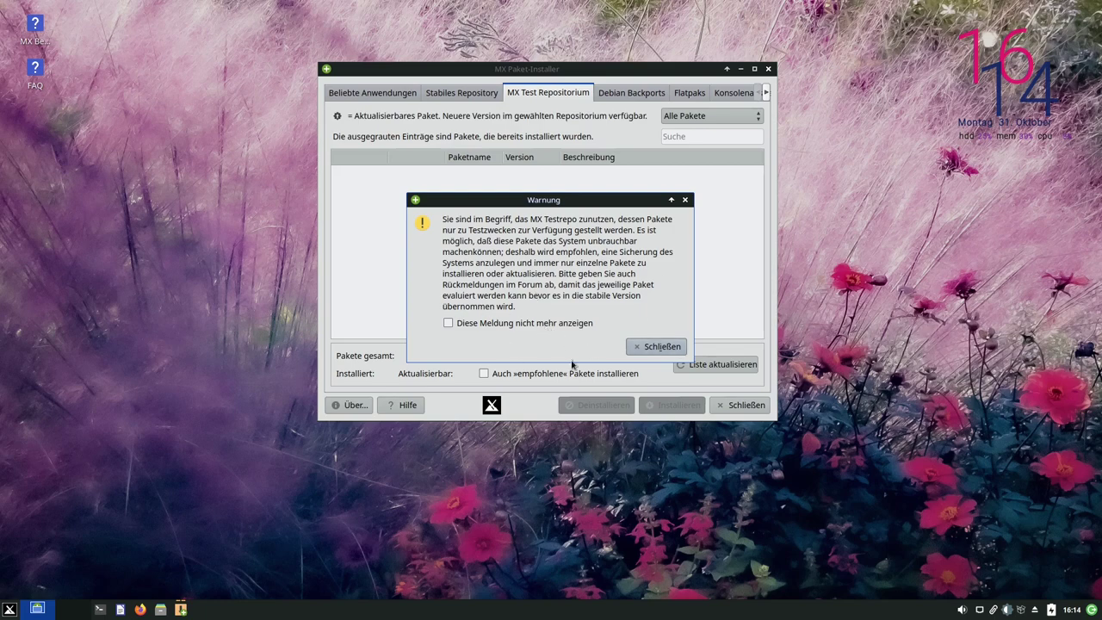
Dismiss the test-repo warning, select amd64-microcode, then open Debian Backports and close its warning
{"action": "left_click", "coordinate": [647, 348]}
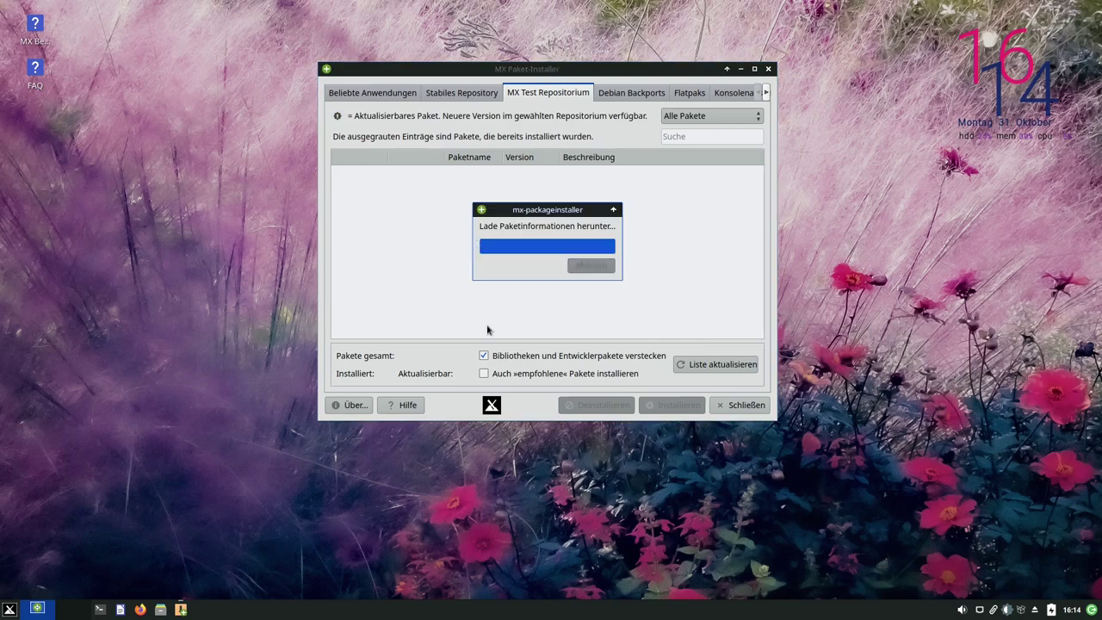
{"action": "left_click", "coordinate": [508, 250]}
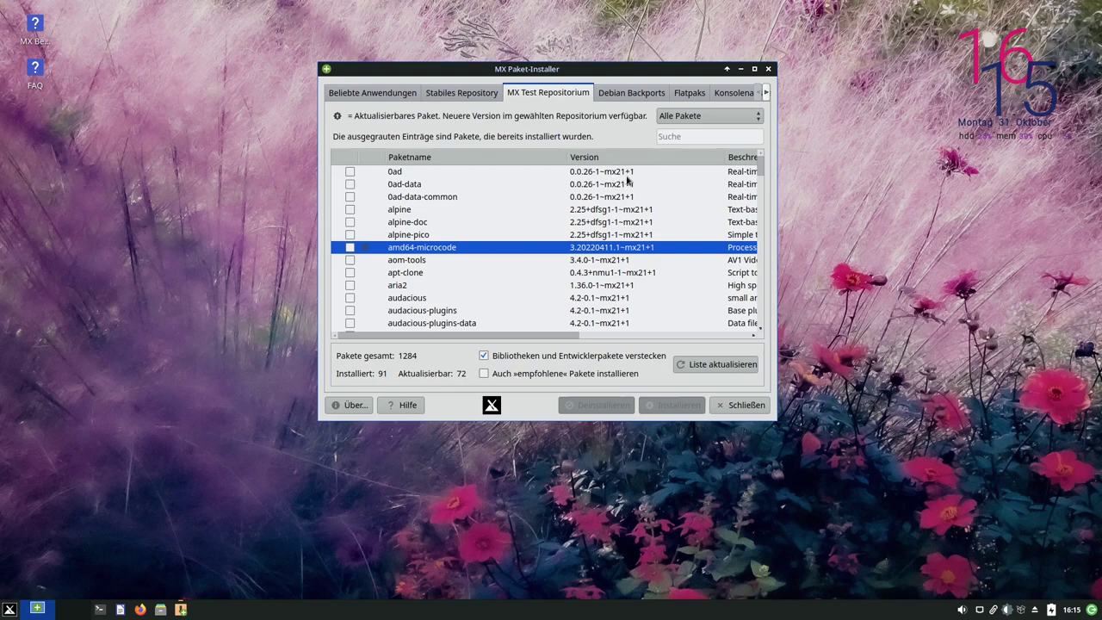
{"action": "left_click", "coordinate": [629, 94]}
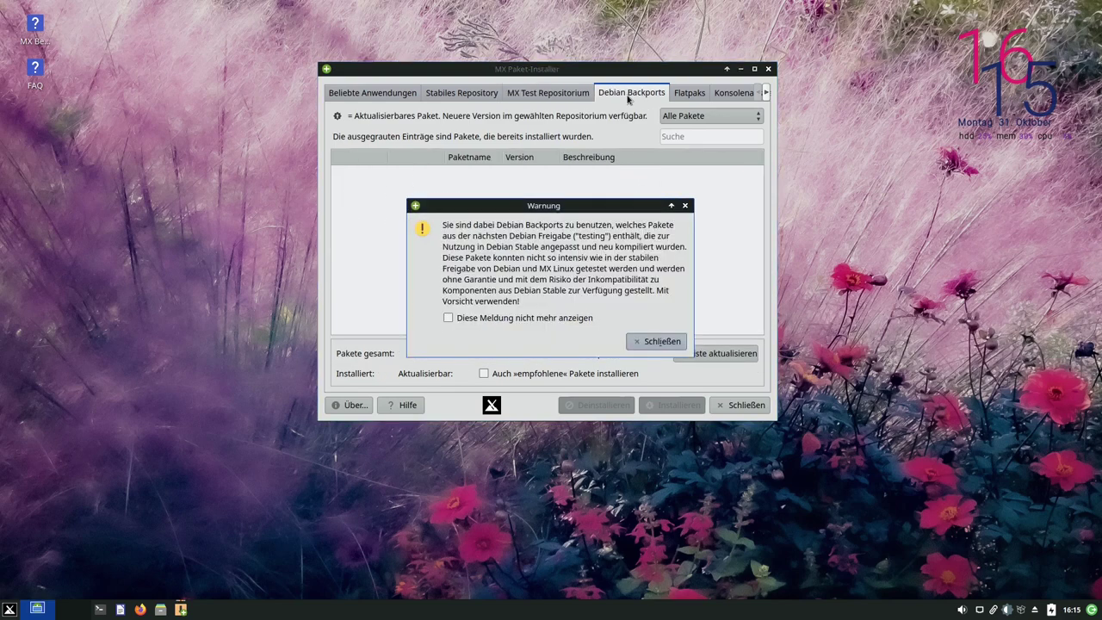
{"action": "left_click_drag", "start_coordinate": [476, 239], "coordinate": [603, 242]}
{"action": "left_click", "coordinate": [591, 240]}
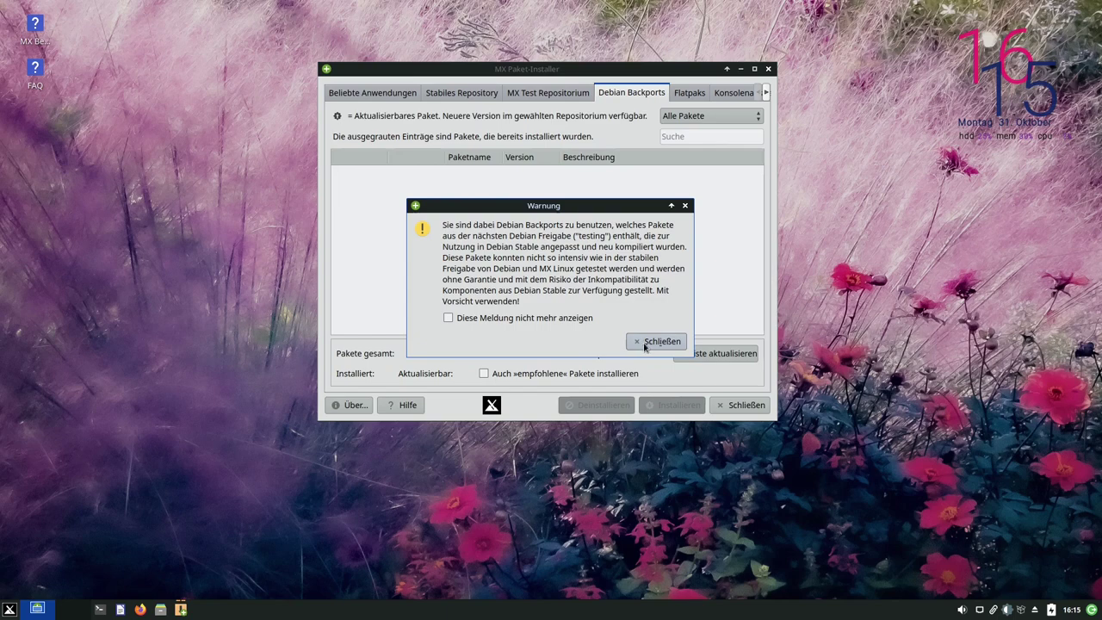
{"action": "left_click", "coordinate": [646, 342]}
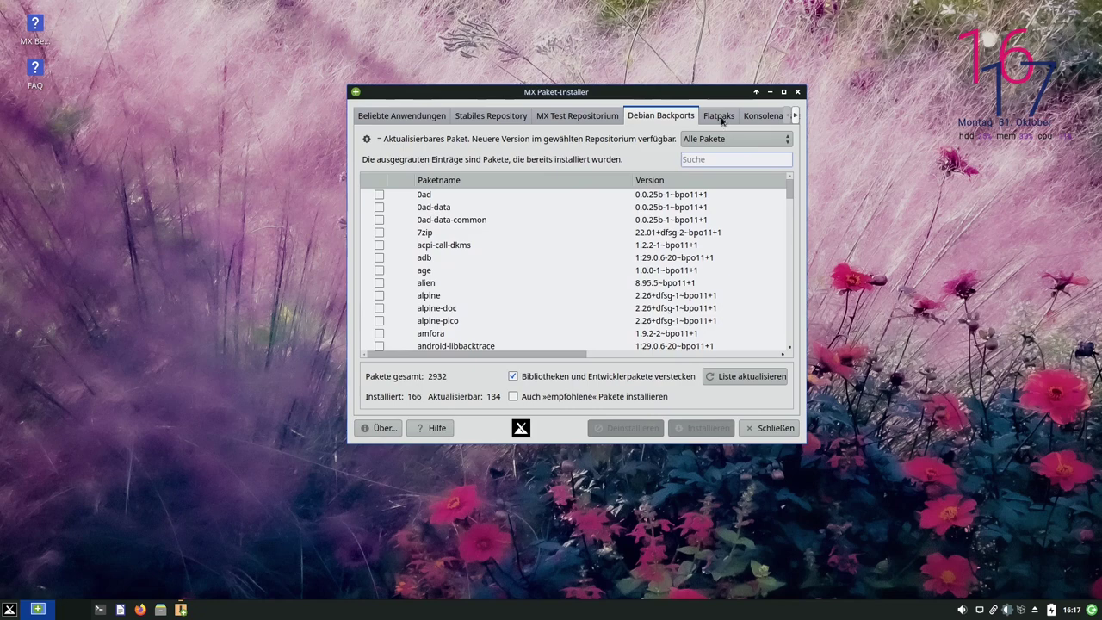
Open the Flatpaks tab, dismiss its warning, authenticate with the password, and search for flameshot
{"action": "left_click", "coordinate": [721, 120]}
{"action": "left_click", "coordinate": [656, 319]}
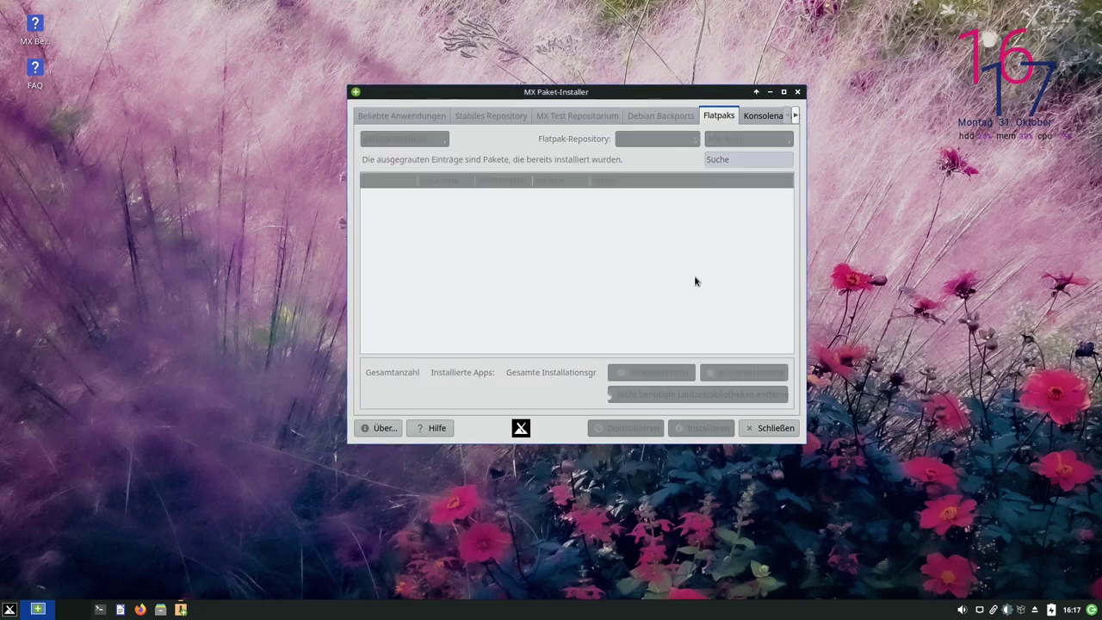
{"action": "type", "text": "•"}
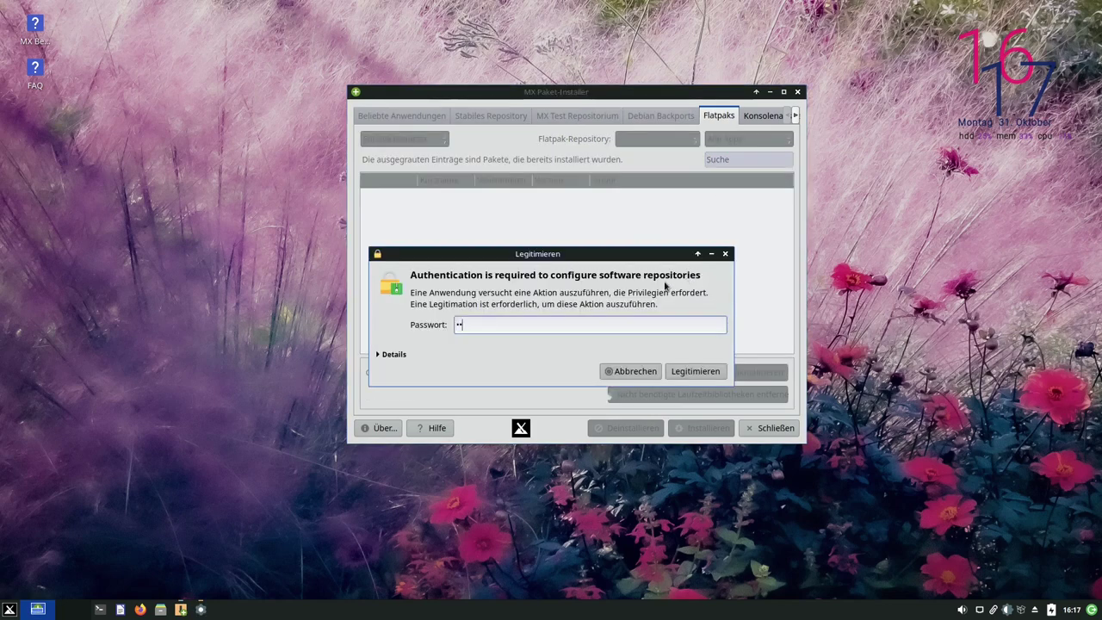
{"action": "key", "text": "Return"}
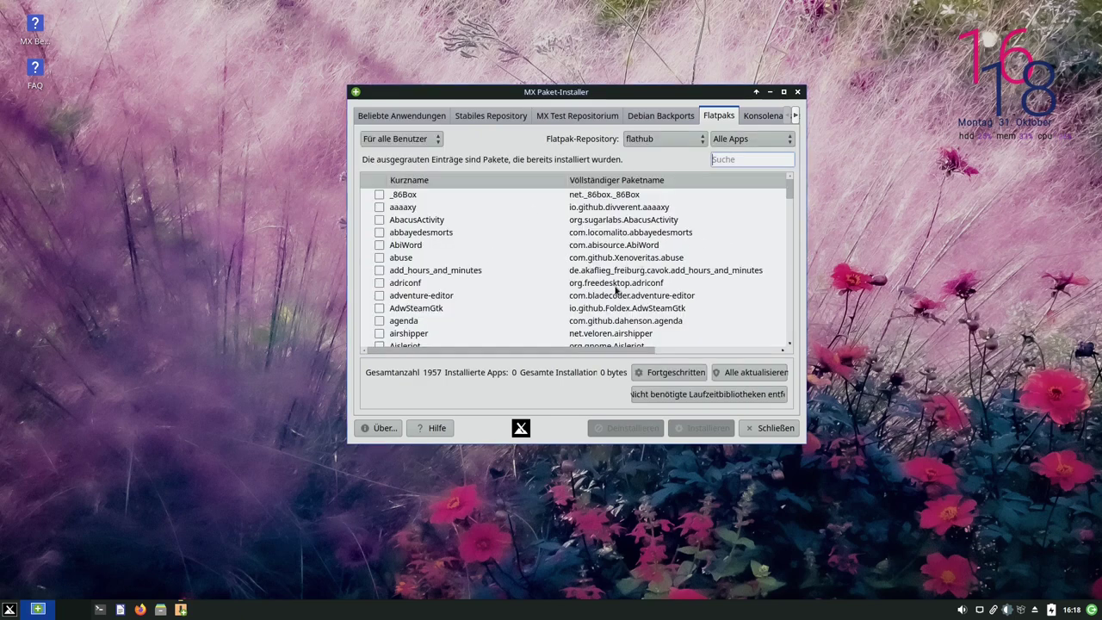
{"action": "type", "text": "flameshot"}
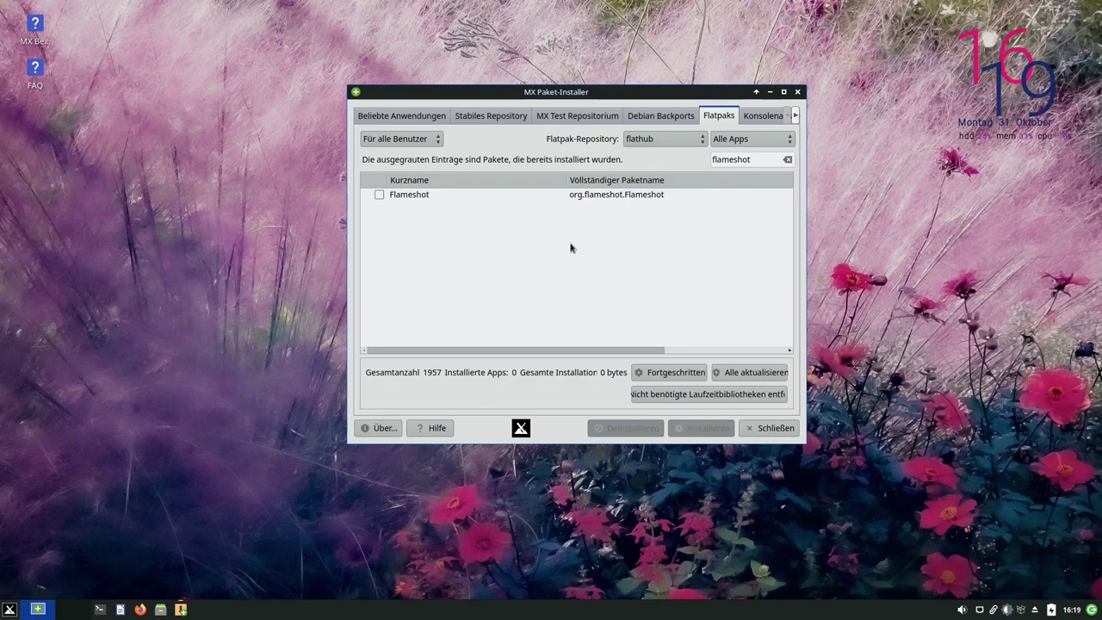